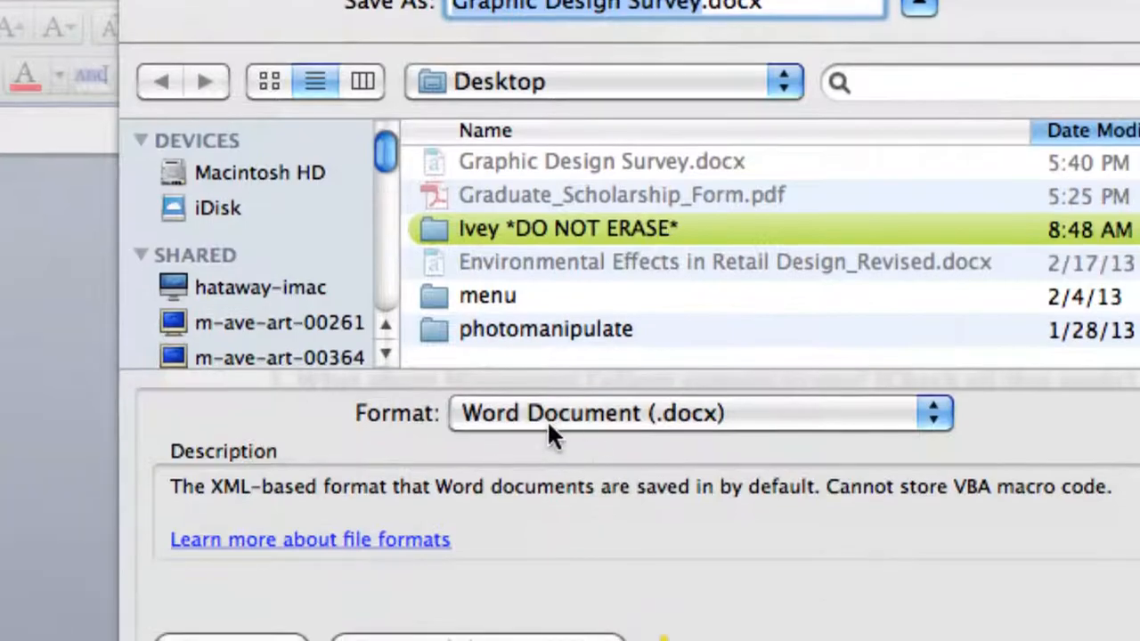
Save the Graphic Design Survey from Word in PDF format to the Desktop.
{"action": "left_click", "coordinate": [547, 419]}
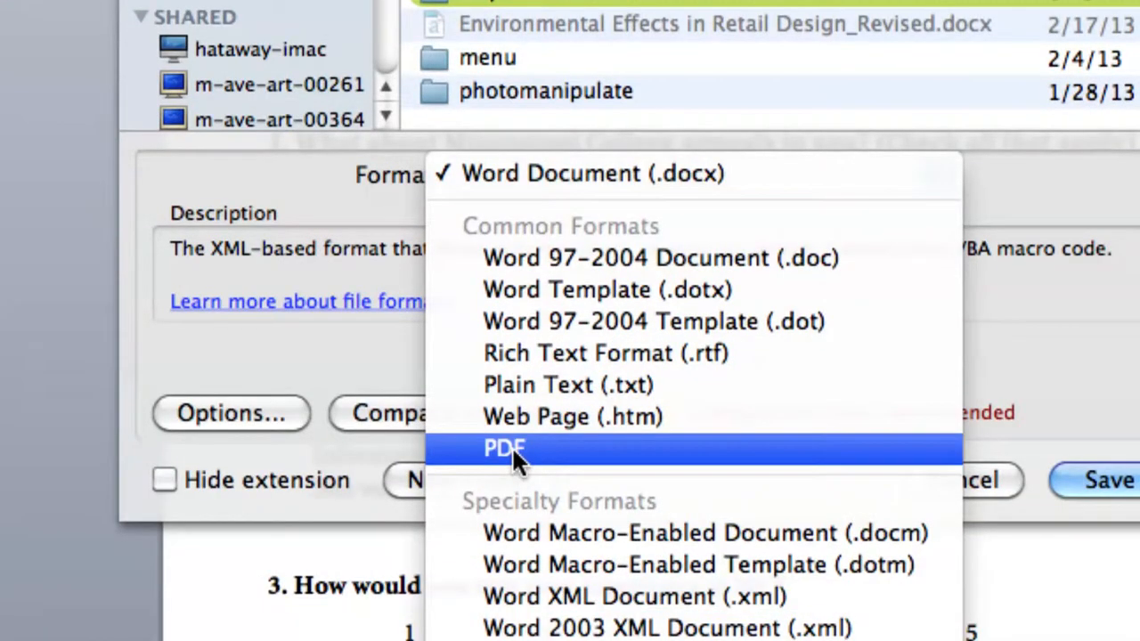
{"action": "left_click", "coordinate": [512, 447]}
{"action": "left_click", "coordinate": [587, 371]}
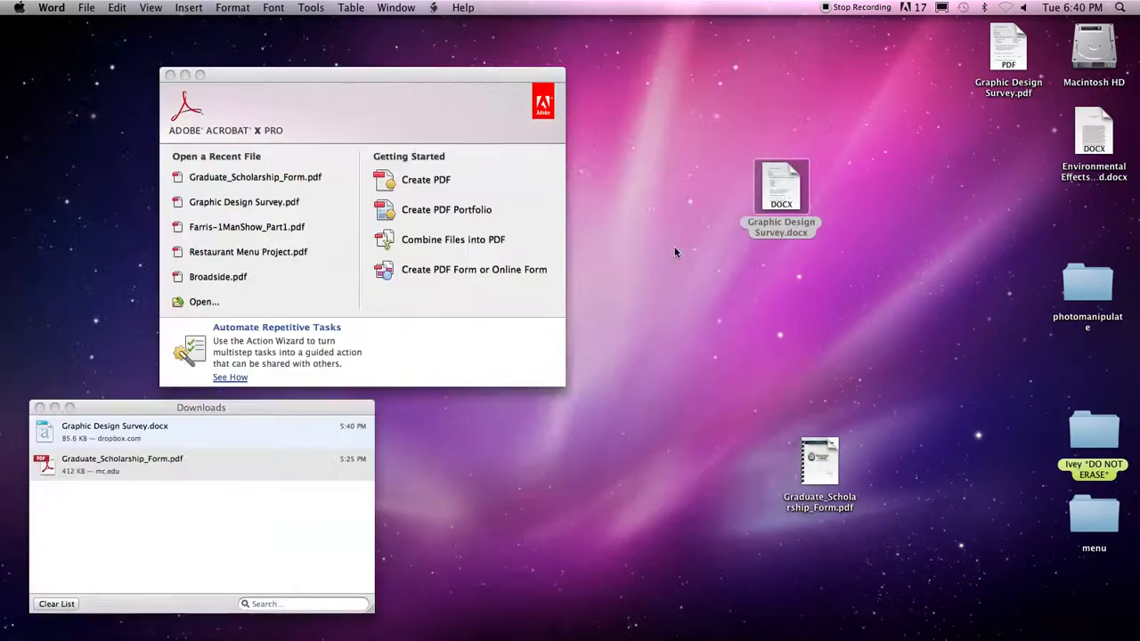
Hide Word, tidy the desktop icons, and open Graphic Design Survey.pdf in Acrobat Pro.
{"action": "key", "text": "super+h"}
{"action": "left_click", "coordinate": [787, 202]}
{"action": "left_click_drag", "start_coordinate": [787, 203], "coordinate": [642, 118]}
{"action": "left_click_drag", "start_coordinate": [1008, 68], "coordinate": [787, 258]}
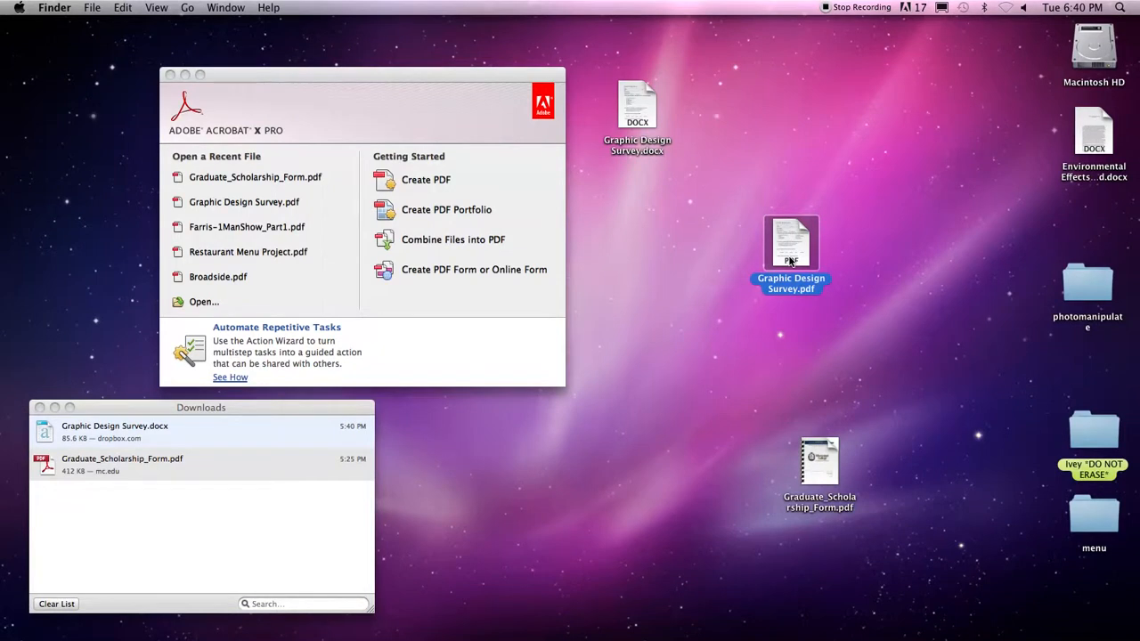
{"action": "left_click_drag", "start_coordinate": [791, 255], "coordinate": [745, 621]}
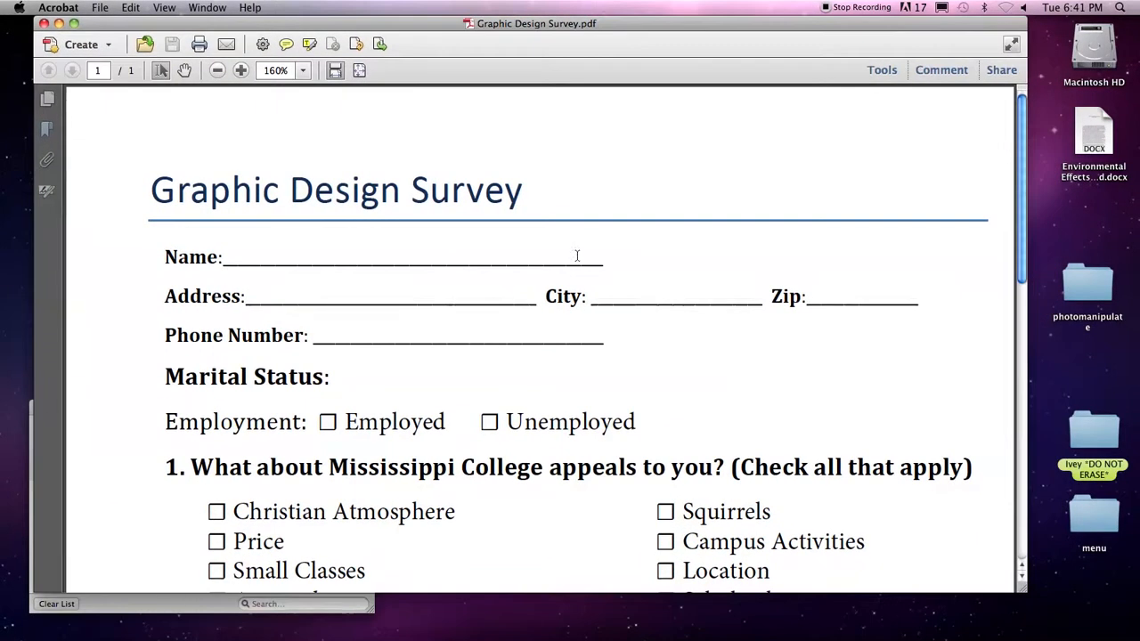
Scroll the survey PDF, select some page text, then clear the selection before Name.
{"action": "scroll", "coordinate": [552, 258], "scroll_direction": "down", "scroll_amount": 3}
{"action": "left_click_drag", "start_coordinate": [222, 177], "coordinate": [517, 364]}
{"action": "left_click", "coordinate": [298, 177]}
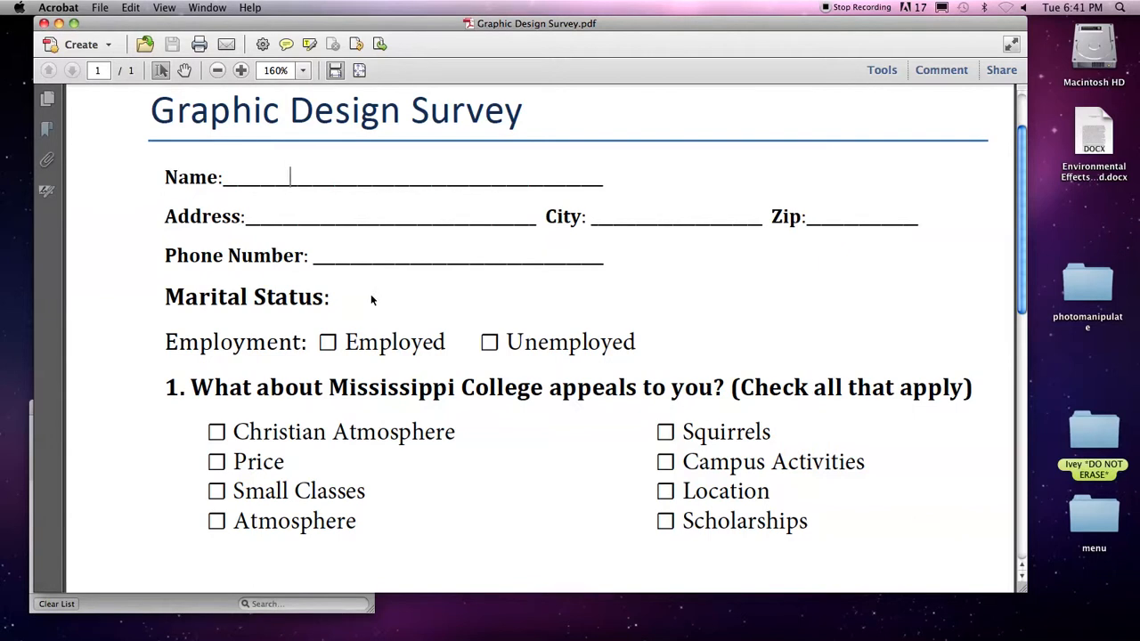
{"action": "left_click", "coordinate": [167, 168]}
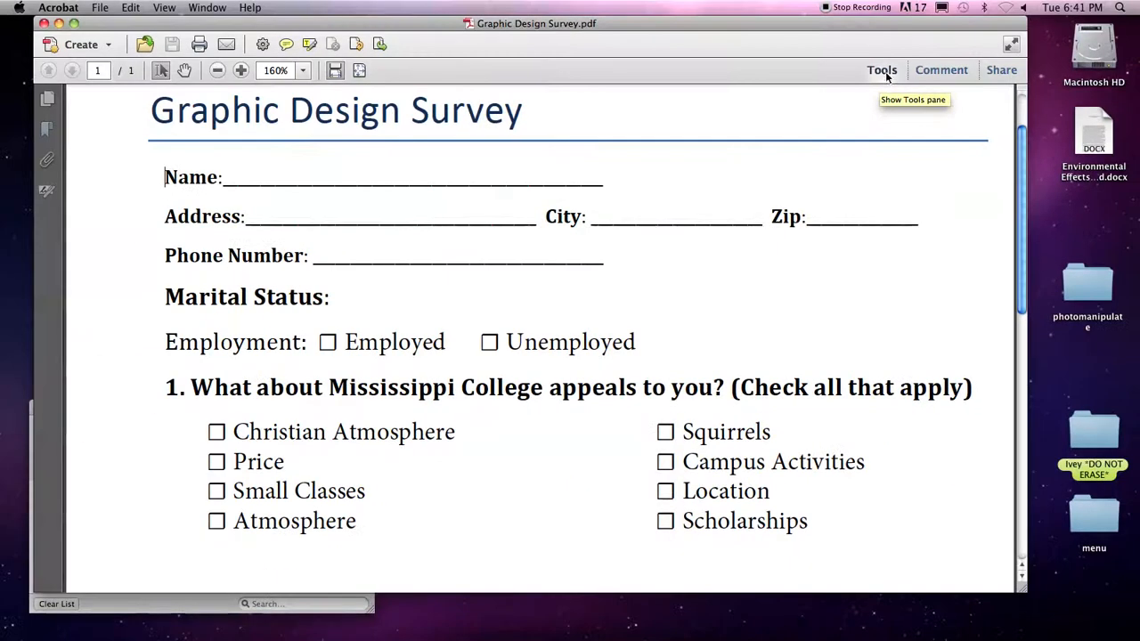
Show the Forms tools from the View menu and start creating a form.
{"action": "left_click", "coordinate": [164, 8]}
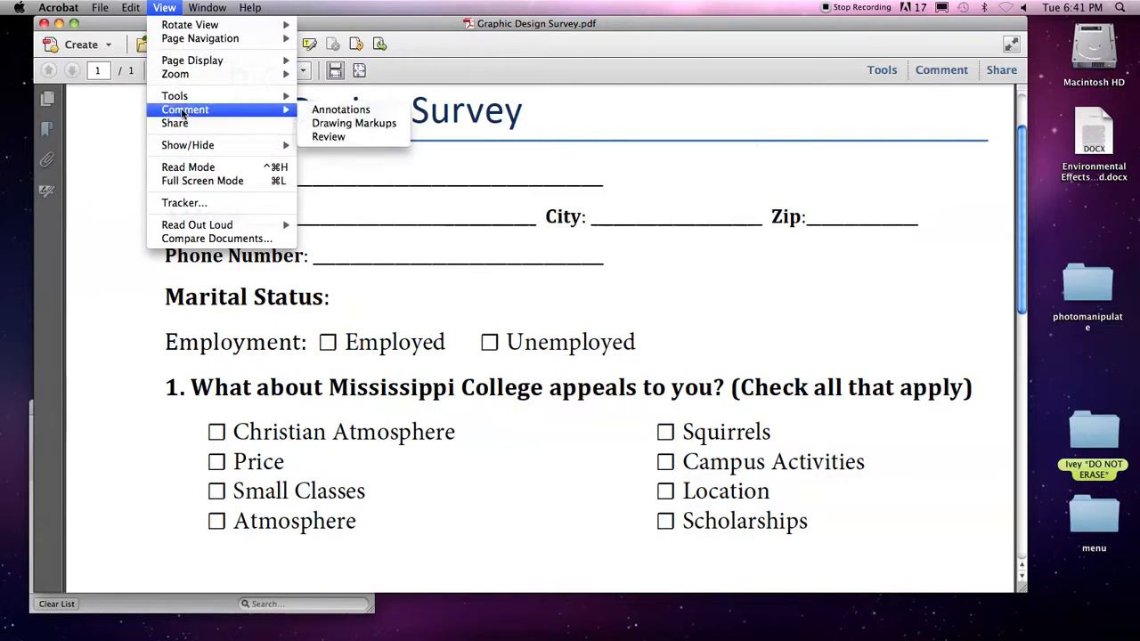
{"action": "mouse_move", "coordinate": [181, 96]}
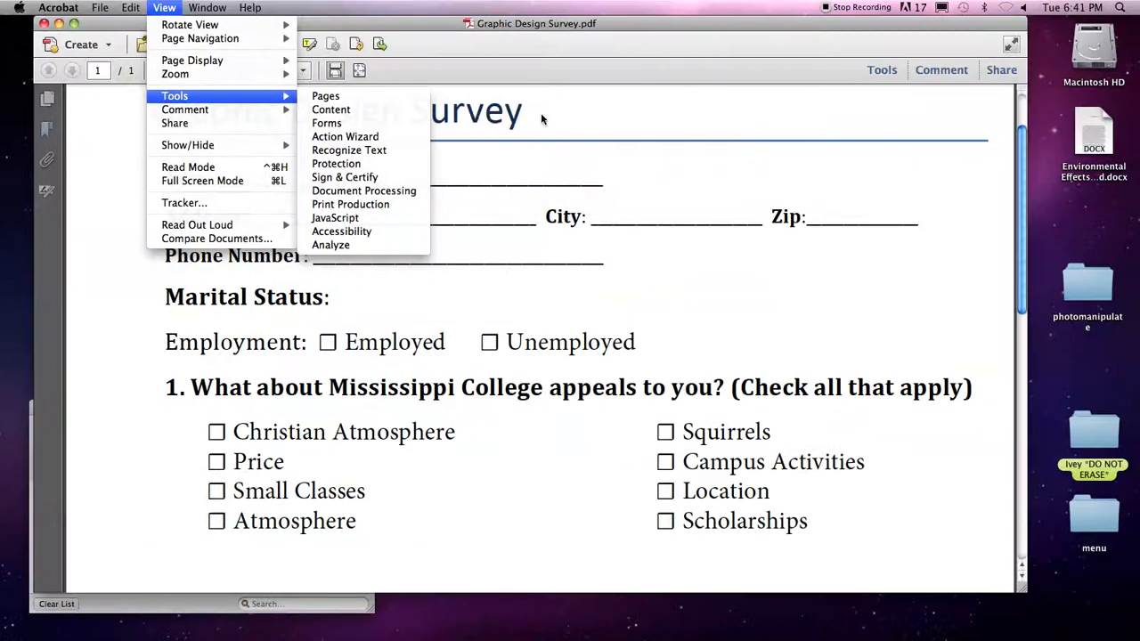
{"action": "left_click", "coordinate": [540, 112]}
{"action": "left_click", "coordinate": [882, 69]}
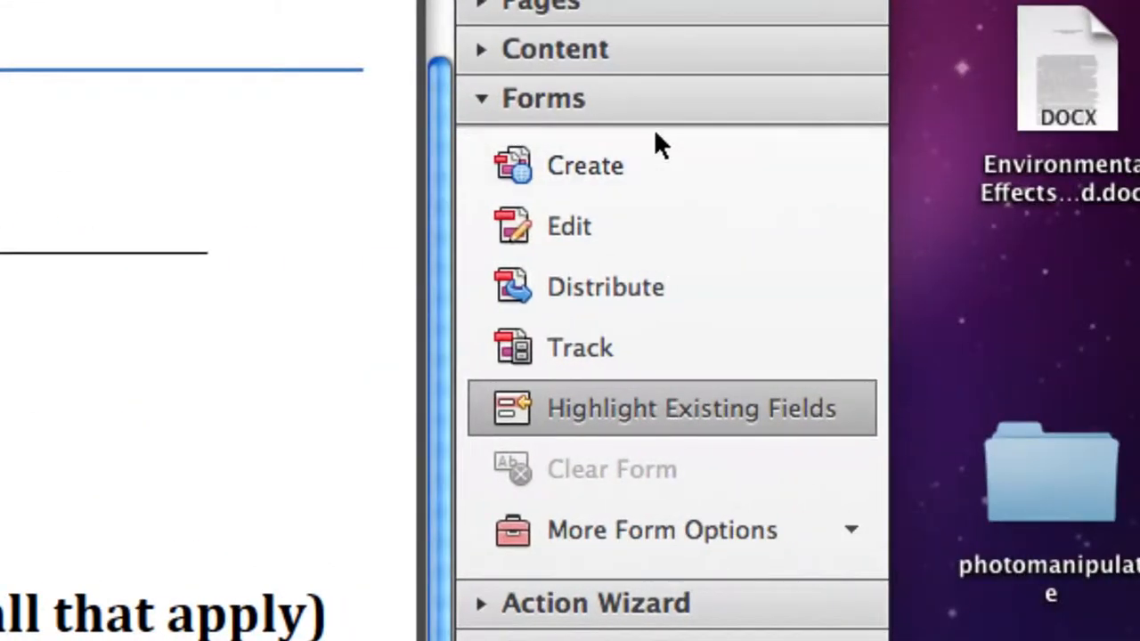
{"action": "left_click", "coordinate": [577, 169]}
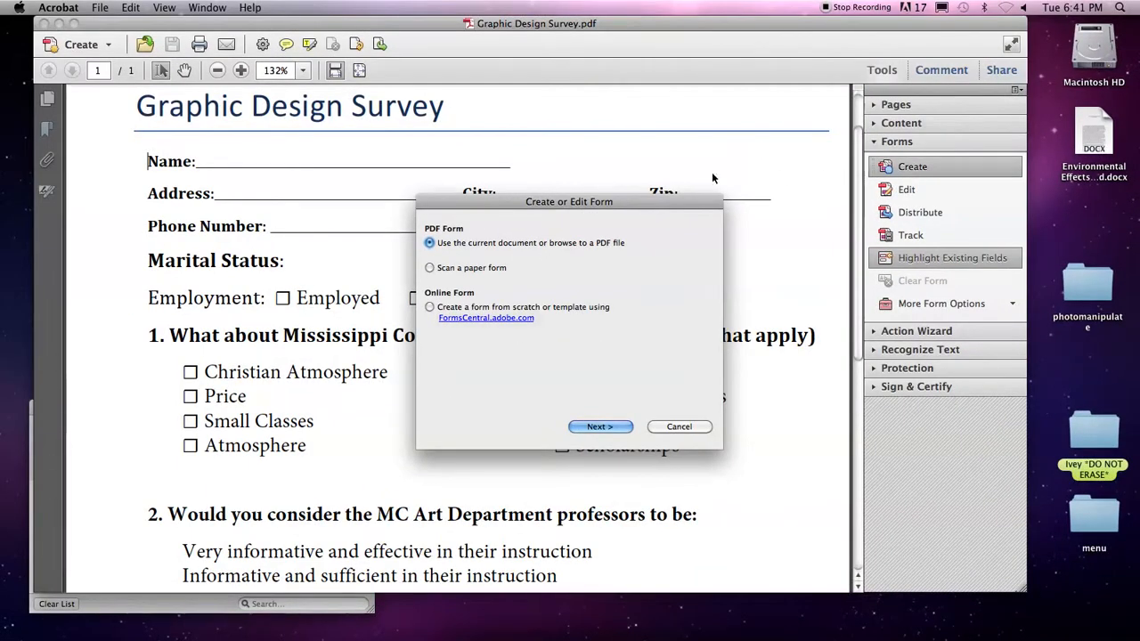
Convert the current document into a PDF form and dismiss the Form Editing notice.
{"action": "left_click_drag", "start_coordinate": [584, 203], "coordinate": [670, 138]}
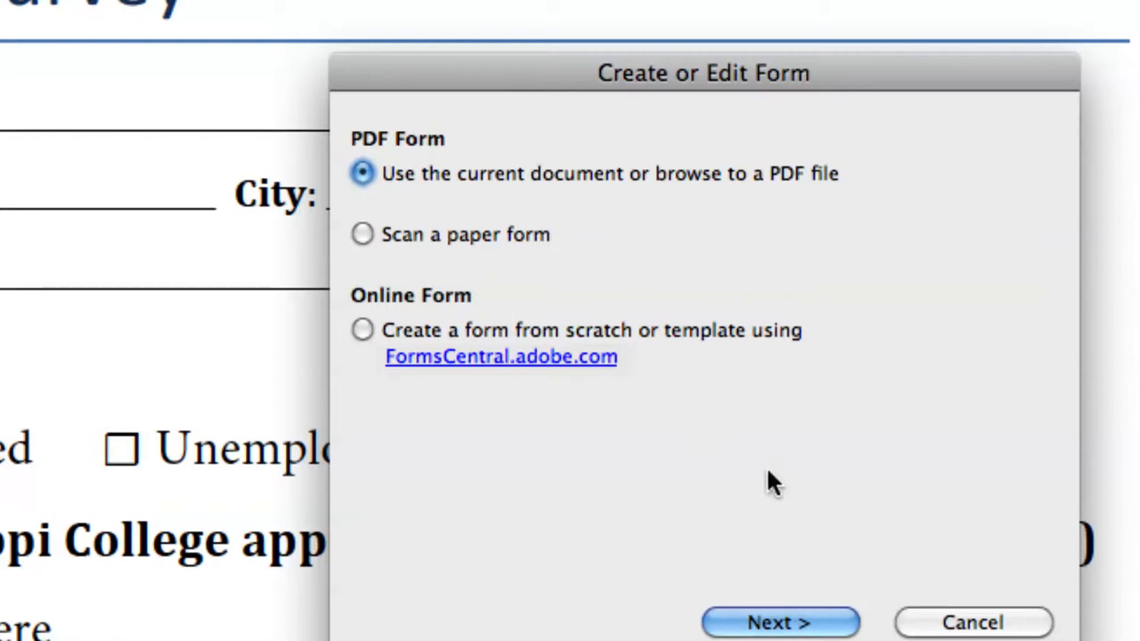
{"action": "left_click", "coordinate": [774, 624]}
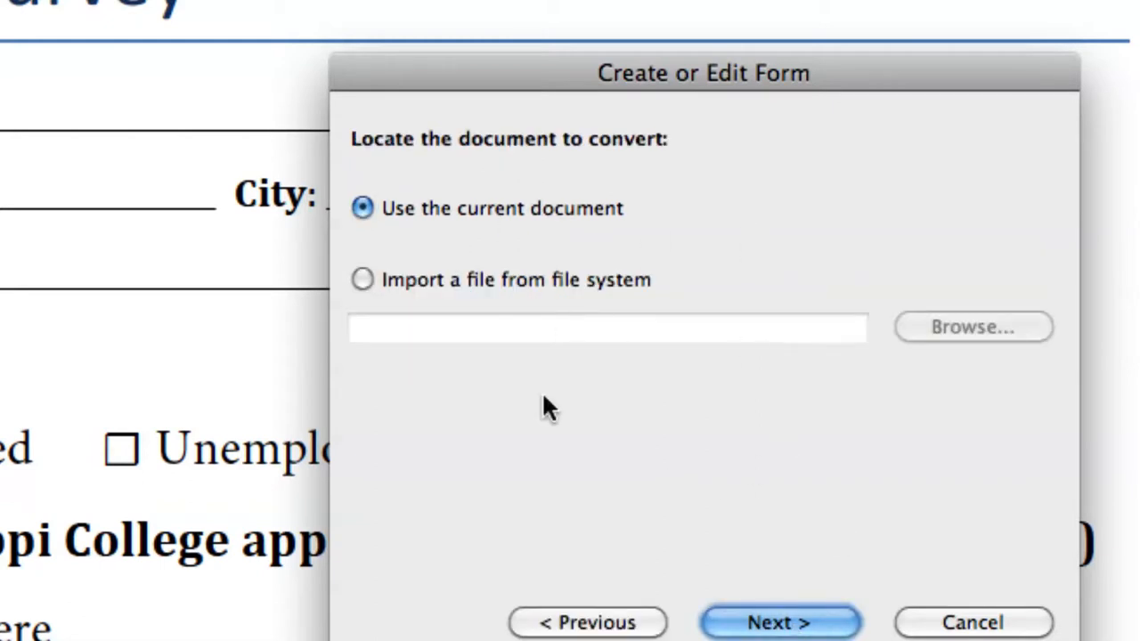
{"action": "left_click", "coordinate": [762, 624]}
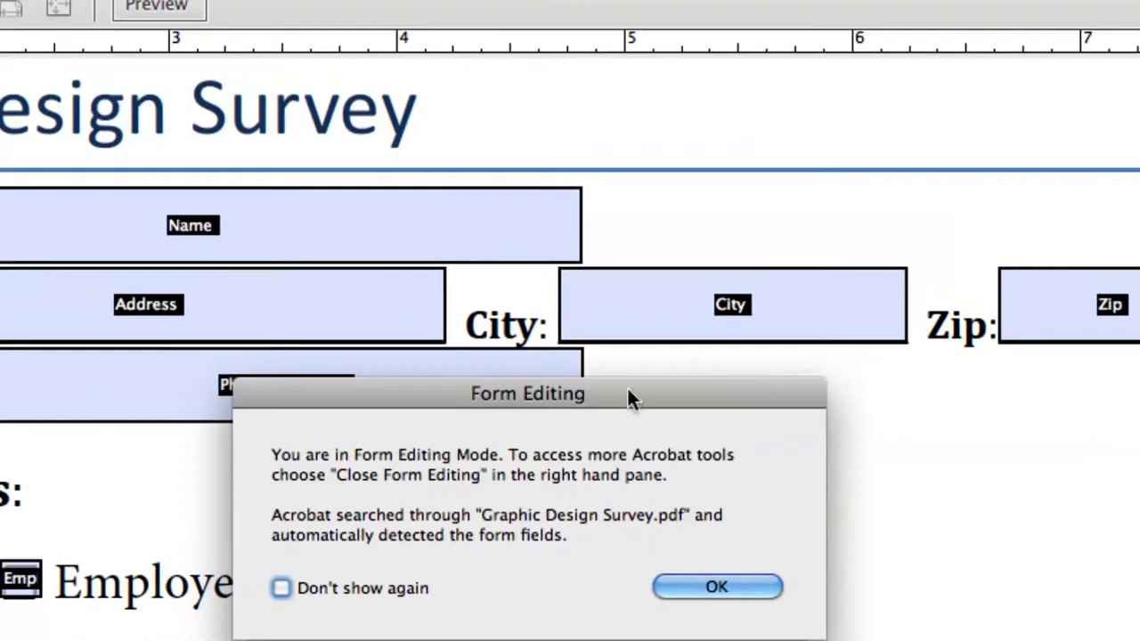
{"action": "left_click_drag", "start_coordinate": [628, 392], "coordinate": [776, 252]}
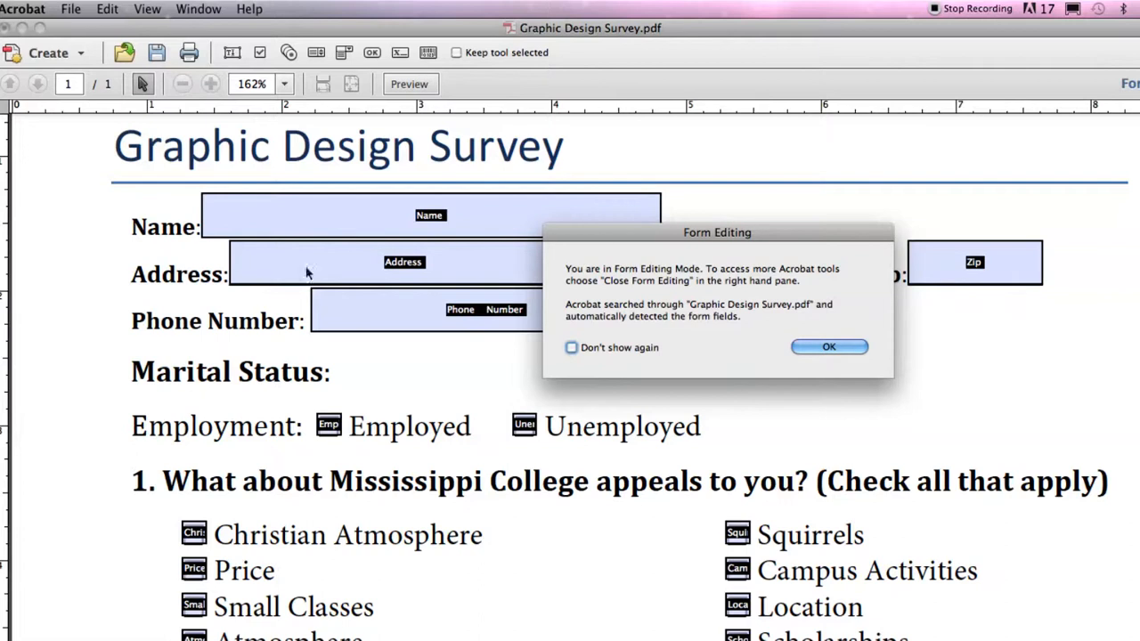
{"action": "left_click_drag", "start_coordinate": [748, 234], "coordinate": [642, 256]}
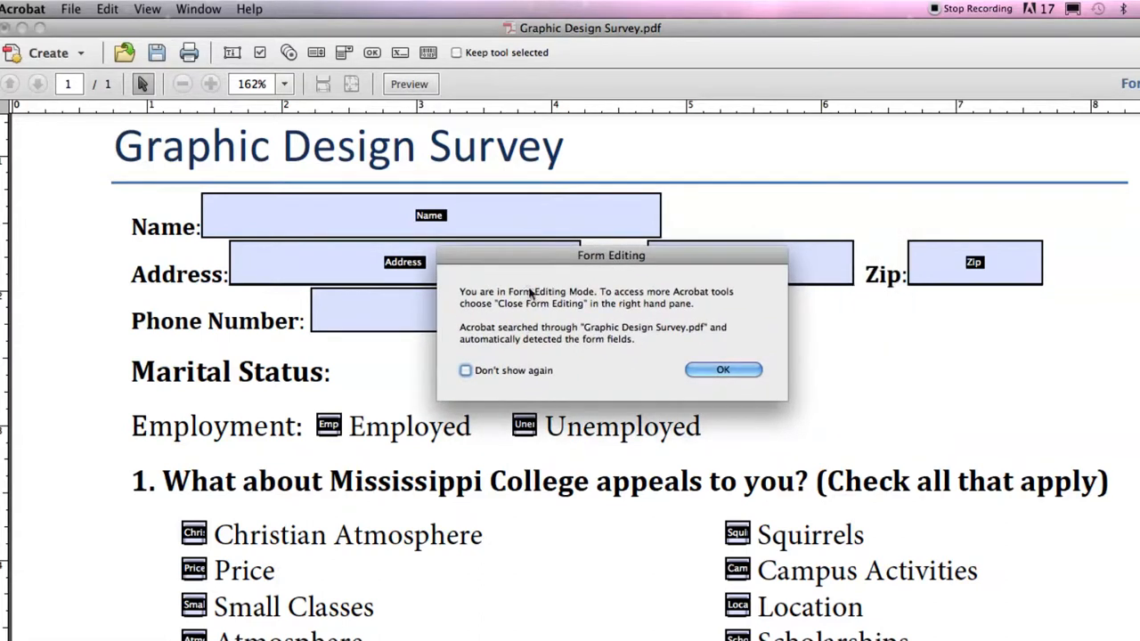
{"action": "left_click", "coordinate": [722, 372]}
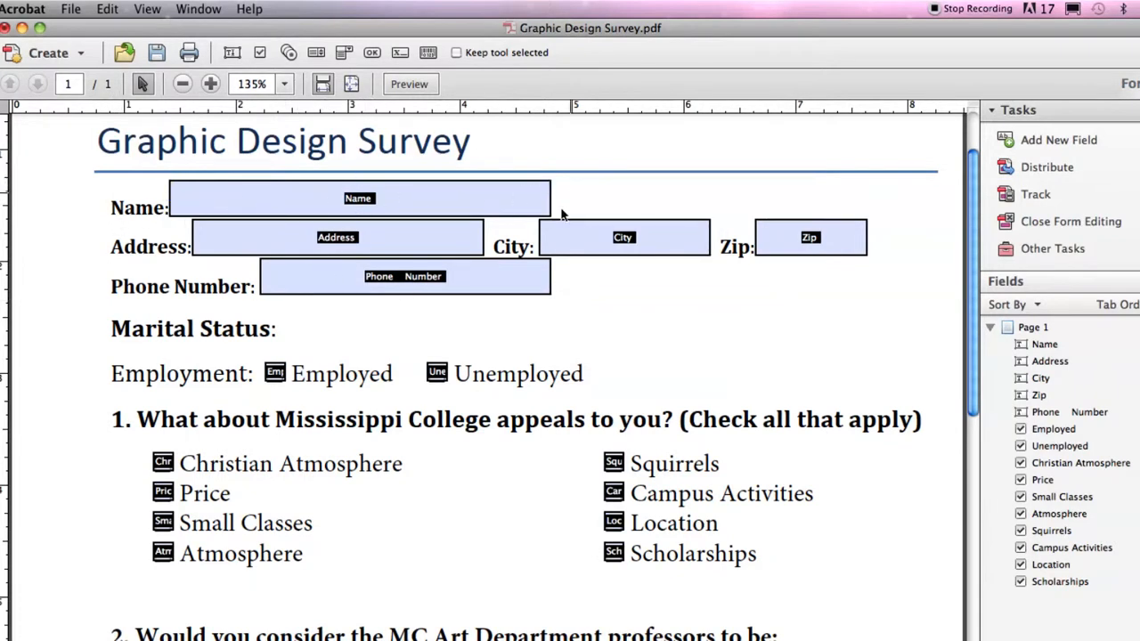
Inspect the Address field and drag the Campus Activities check box back onto its box.
{"action": "left_click", "coordinate": [360, 243]}
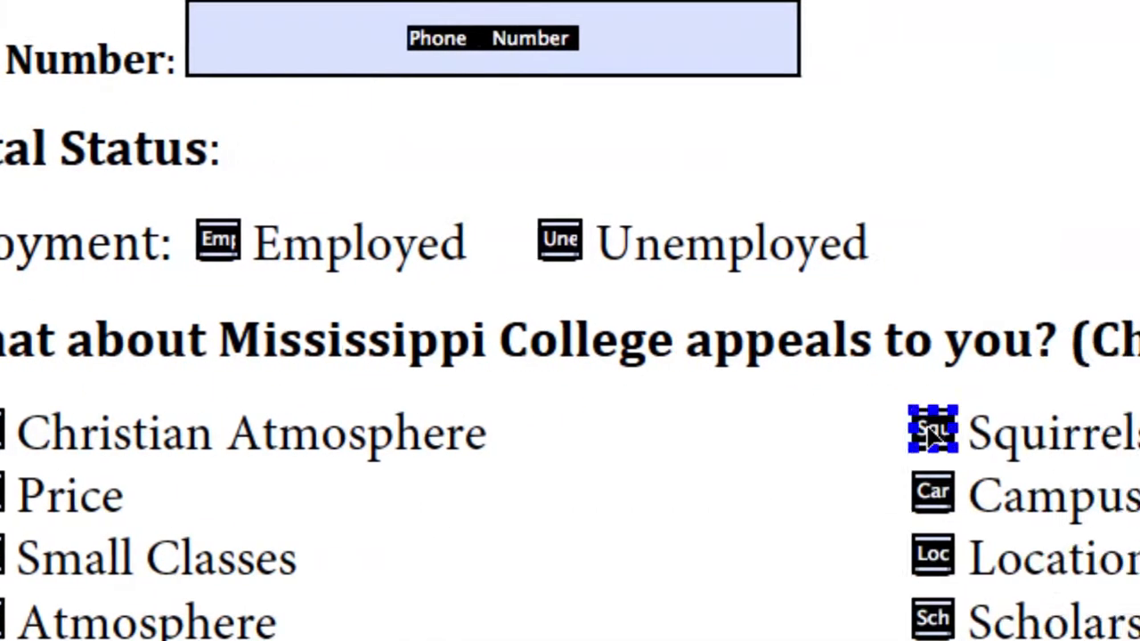
{"action": "mouse_move", "coordinate": [929, 486]}
{"action": "left_mouse_down"}
{"action": "mouse_move", "coordinate": [788, 482]}
{"action": "mouse_move", "coordinate": [768, 544]}
{"action": "mouse_move", "coordinate": [933, 499]}
{"action": "left_mouse_up"}
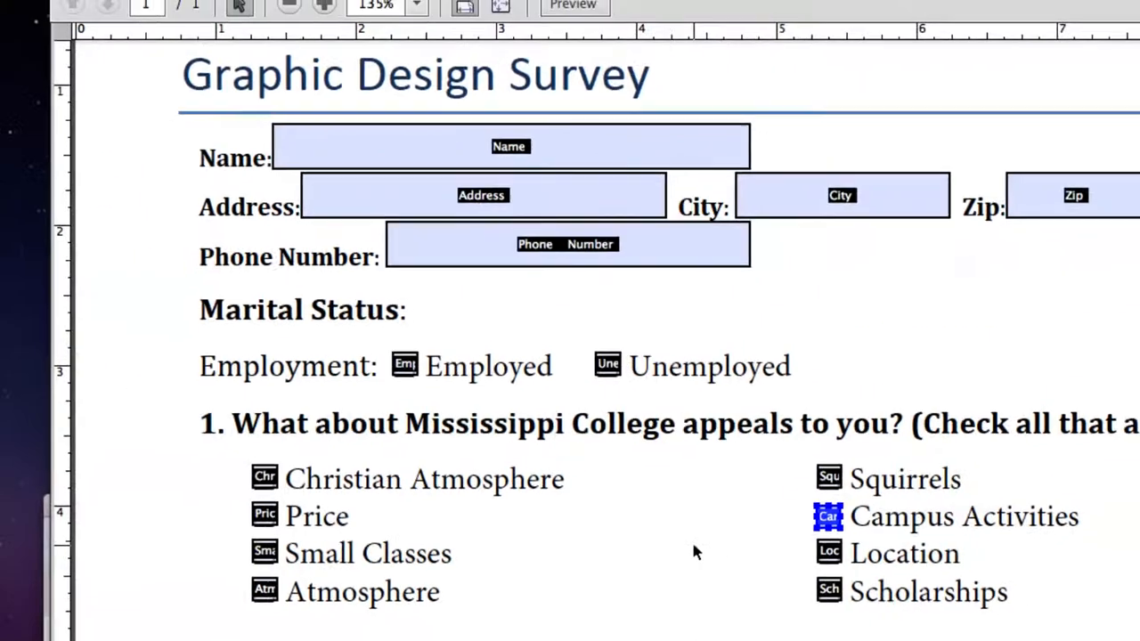
{"action": "scroll", "coordinate": [705, 547], "scroll_direction": "down", "scroll_amount": 1}
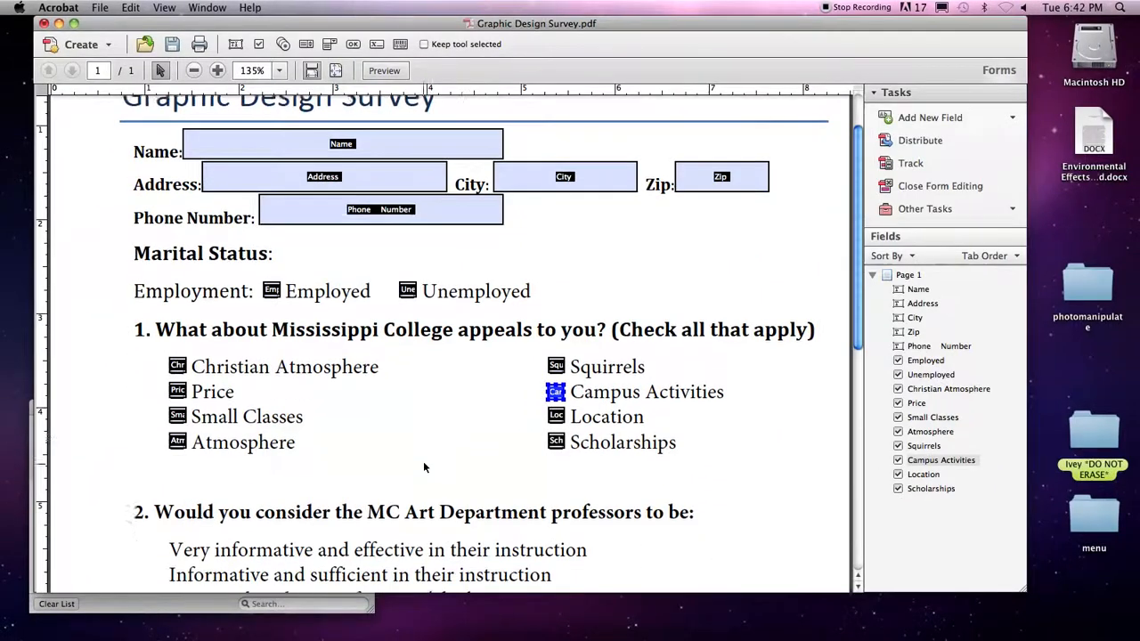
{"action": "scroll", "coordinate": [423, 462], "scroll_direction": "down", "scroll_amount": 5}
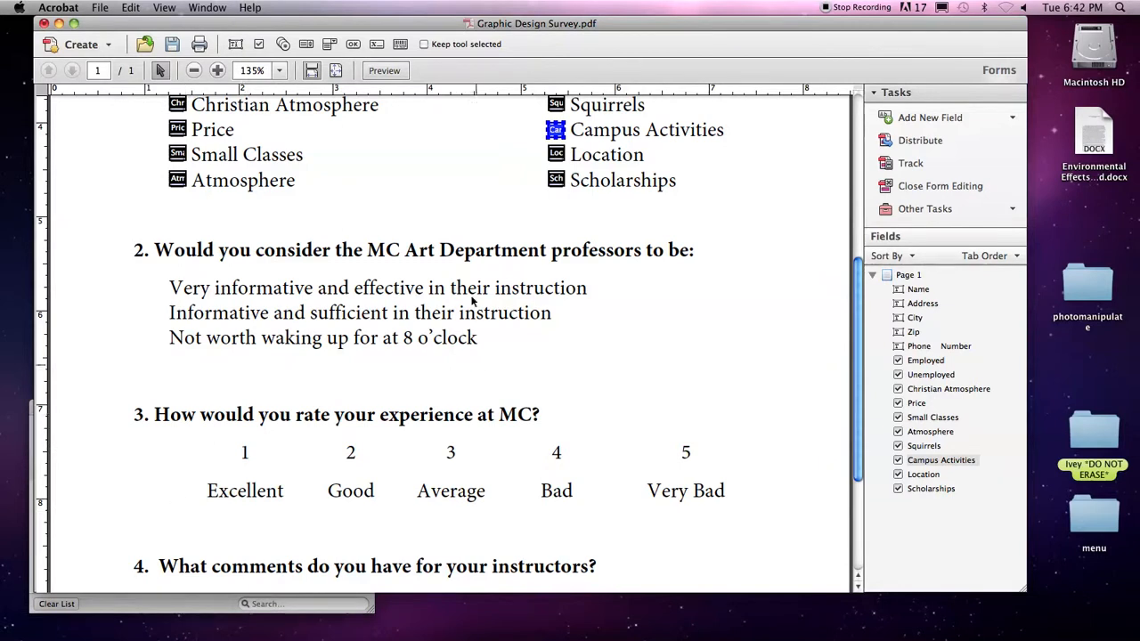
{"action": "left_click_drag", "start_coordinate": [489, 24], "coordinate": [514, 33]}
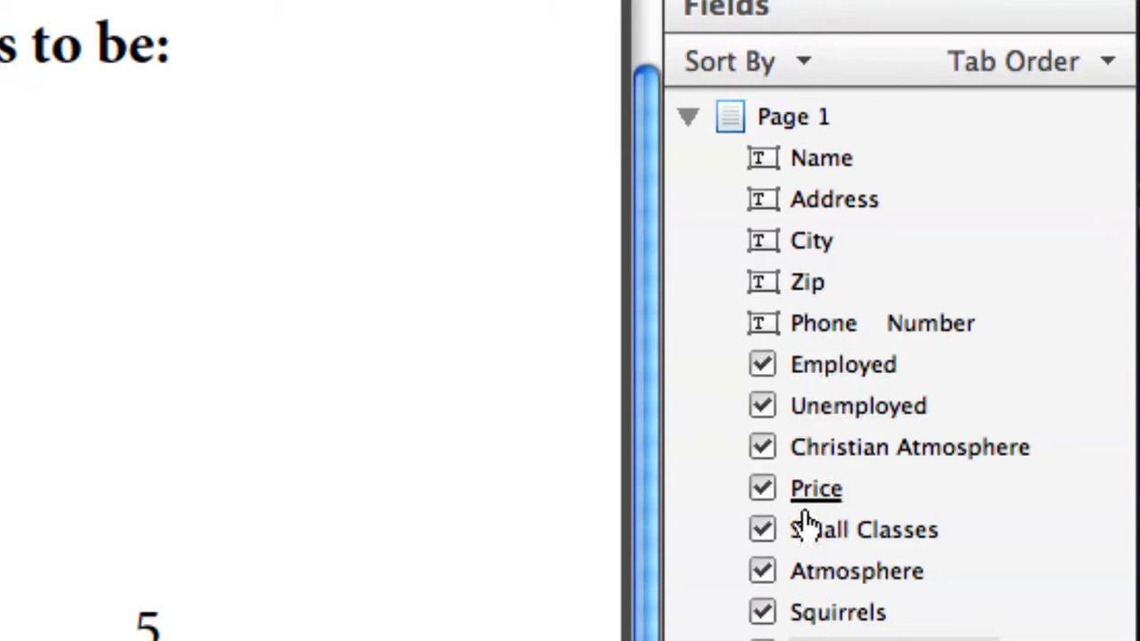
{"action": "scroll", "coordinate": [842, 583], "scroll_direction": "down", "scroll_amount": 5}
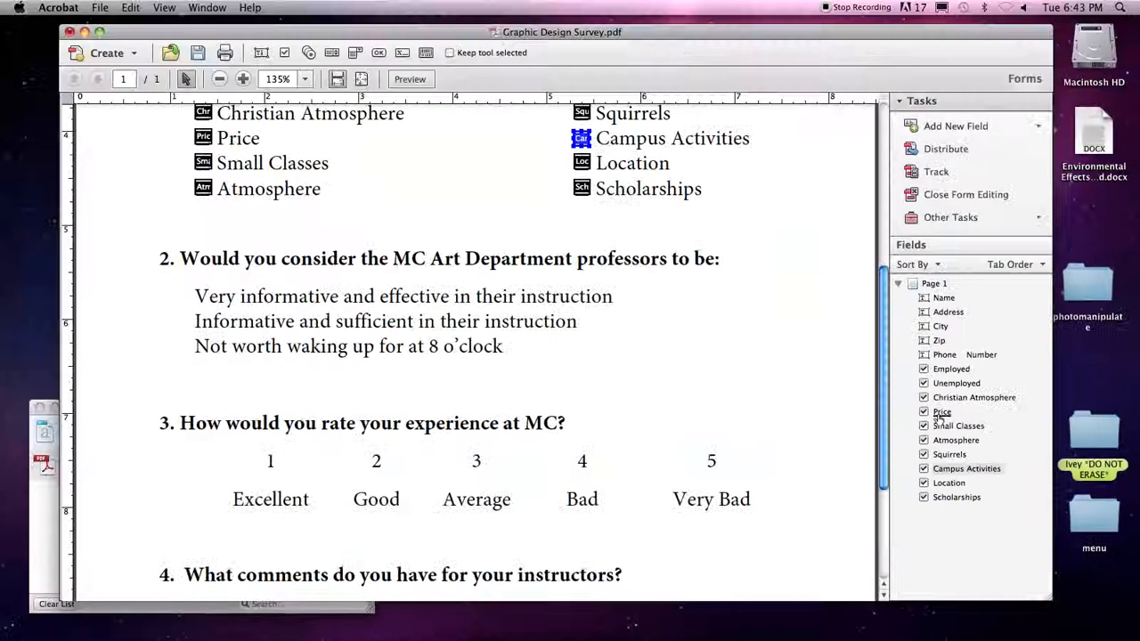
{"action": "scroll", "coordinate": [656, 491], "scroll_direction": "up", "scroll_amount": 8}
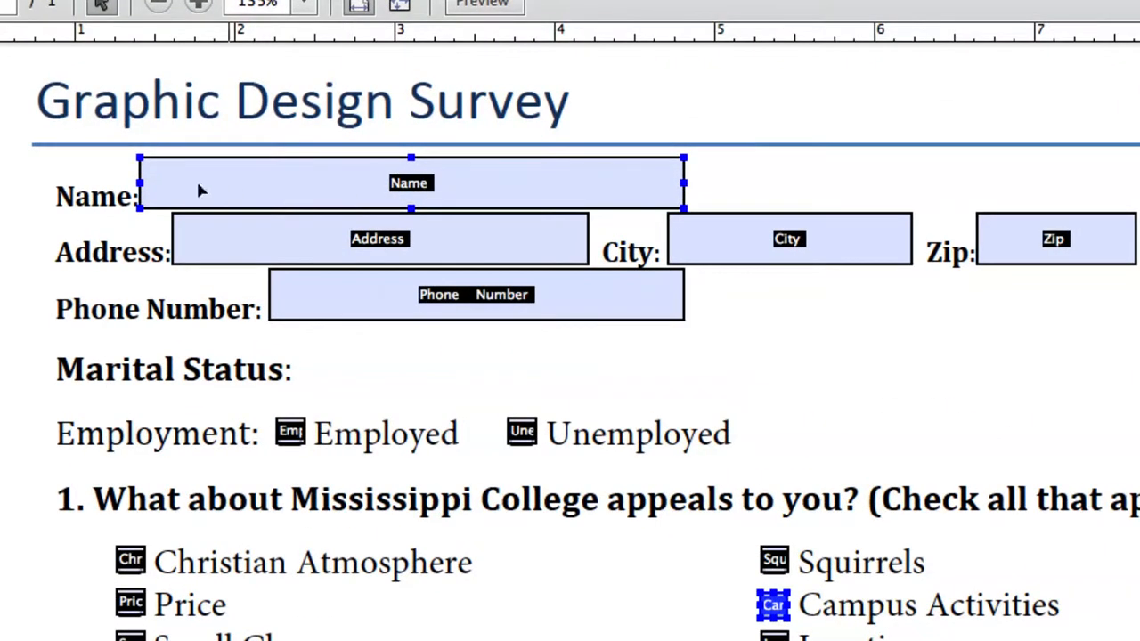
Open the Name field's properties and review its field name and tooltip, both 'Name'.
{"action": "left_click", "coordinate": [397, 185]}
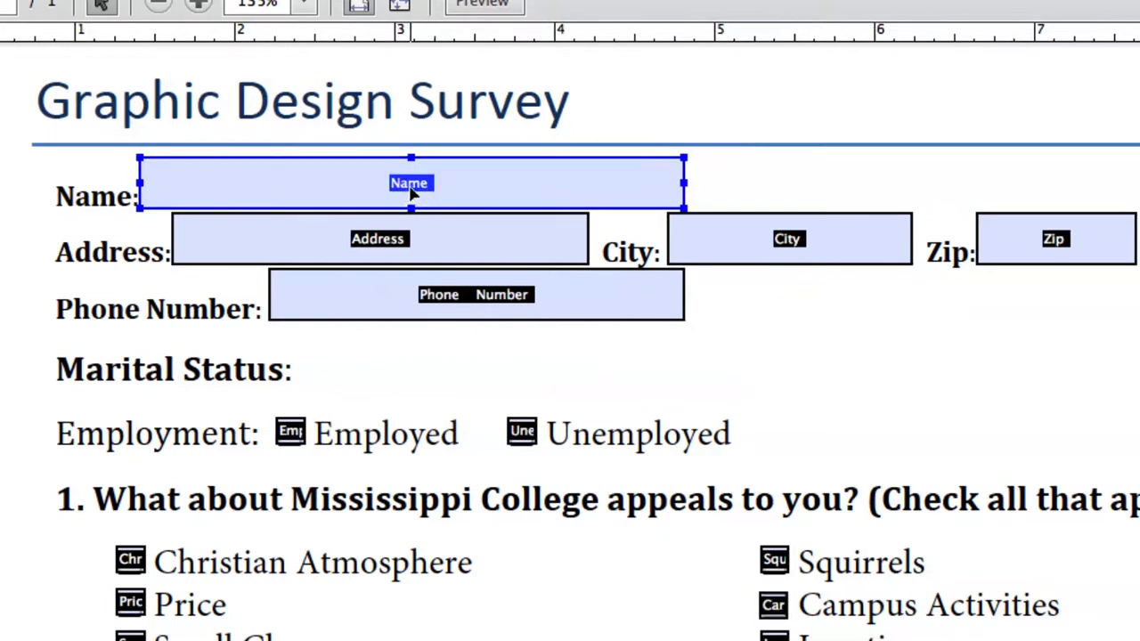
{"action": "double_click", "coordinate": [411, 193]}
{"action": "left_click_drag", "start_coordinate": [555, 234], "coordinate": [499, 230]}
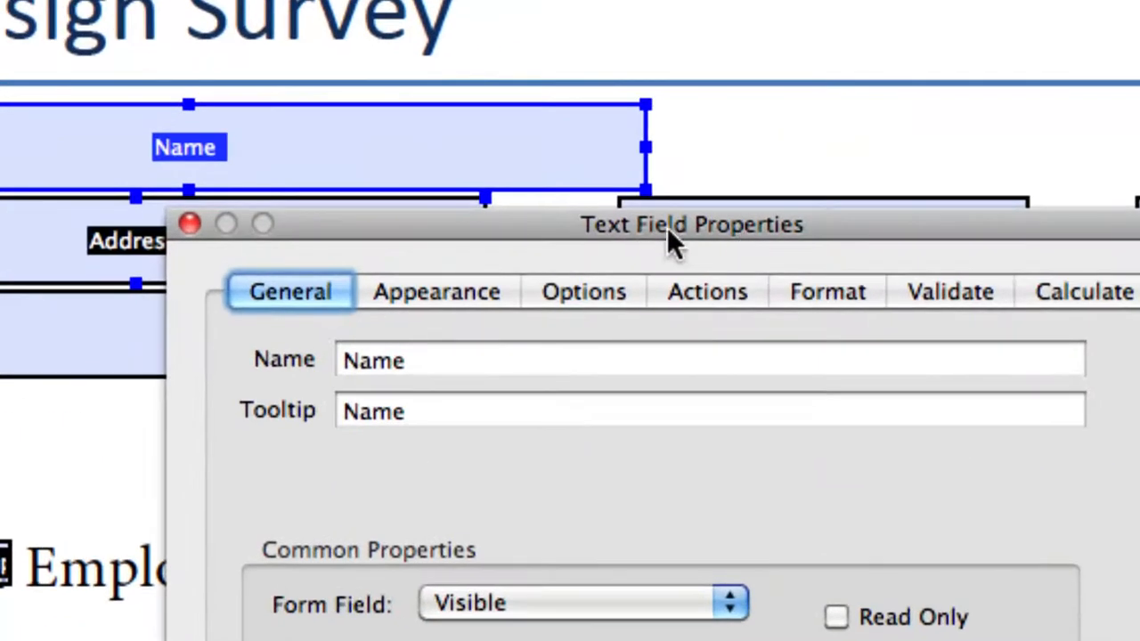
{"action": "left_click_drag", "start_coordinate": [626, 228], "coordinate": [531, 115]}
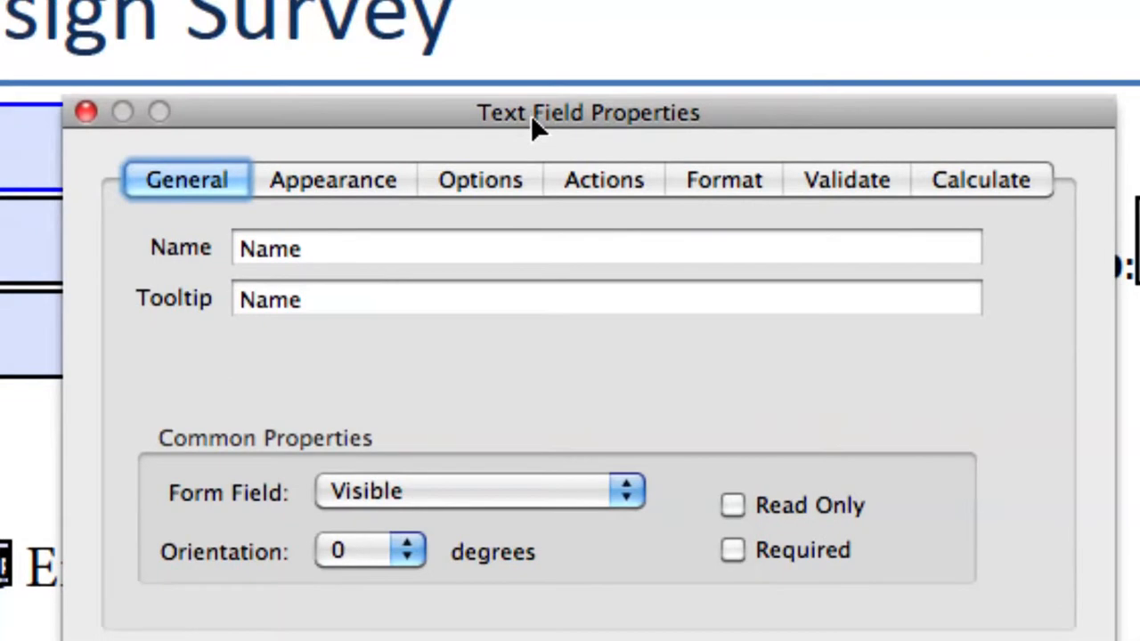
{"action": "double_click", "coordinate": [255, 250]}
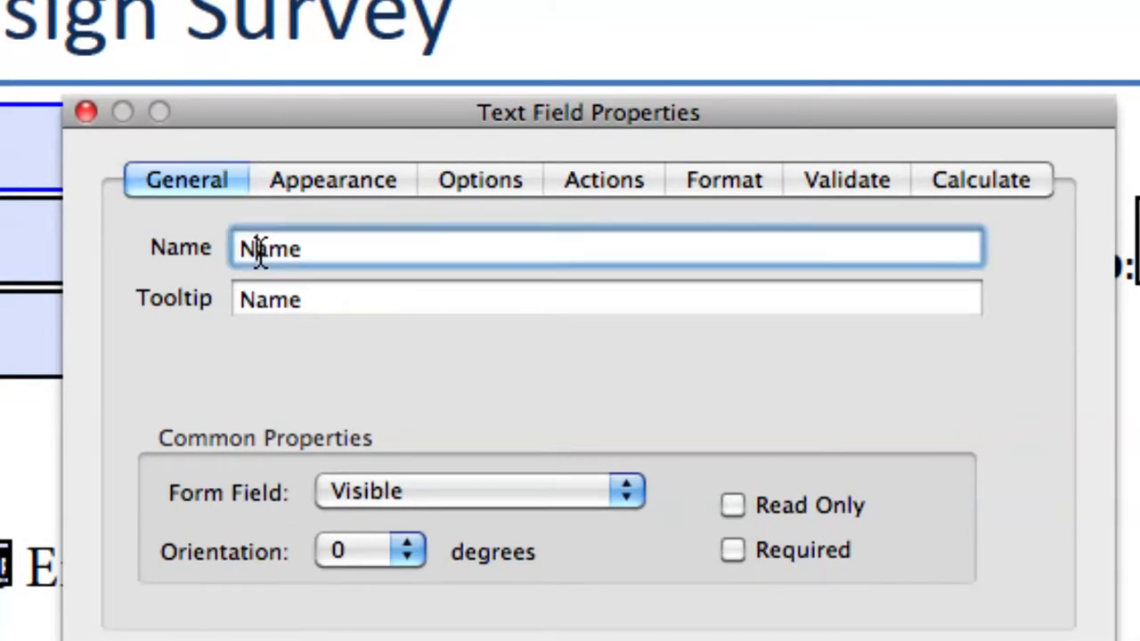
{"action": "left_click", "coordinate": [315, 250]}
{"action": "left_click_drag", "start_coordinate": [316, 252], "coordinate": [224, 259]}
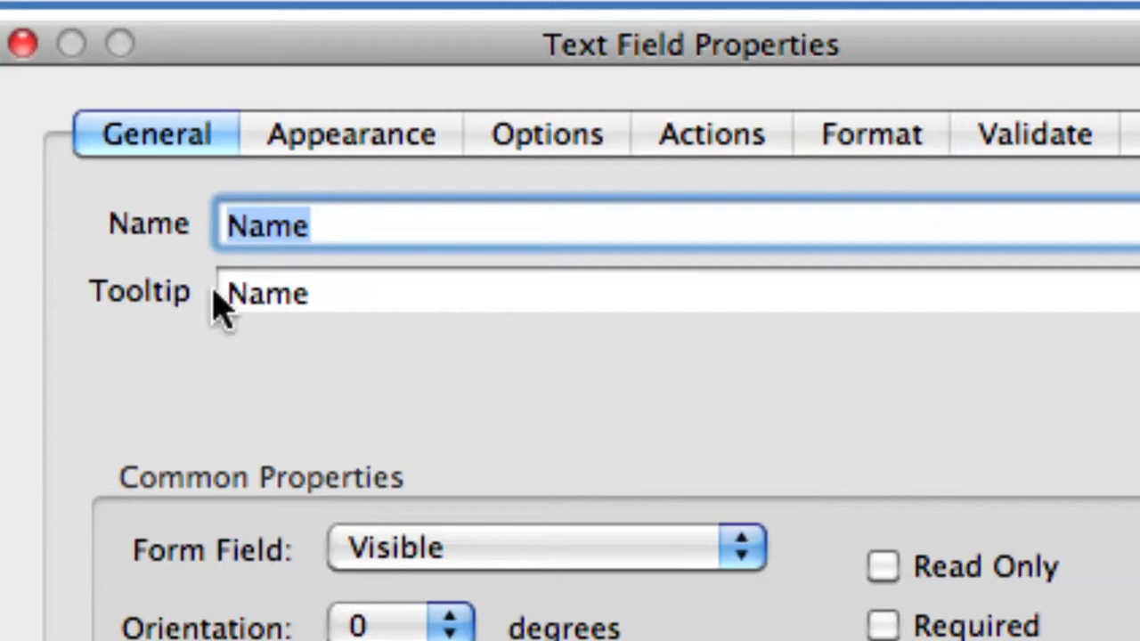
{"action": "double_click", "coordinate": [247, 301]}
{"action": "left_click", "coordinate": [330, 301]}
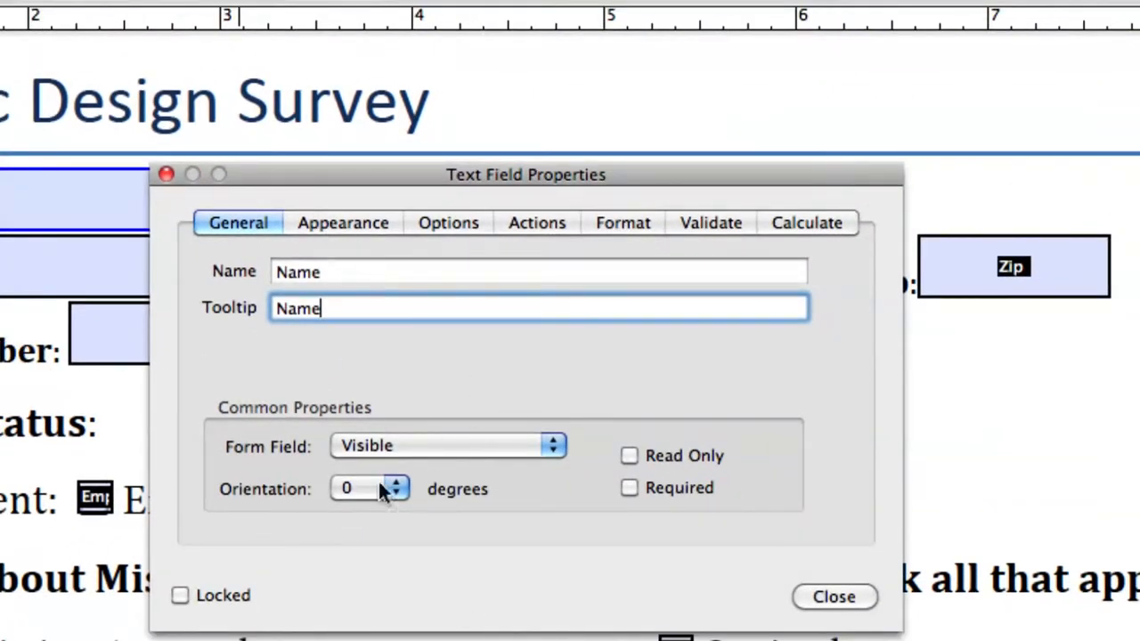
{"action": "left_click_drag", "start_coordinate": [346, 178], "coordinate": [344, 110]}
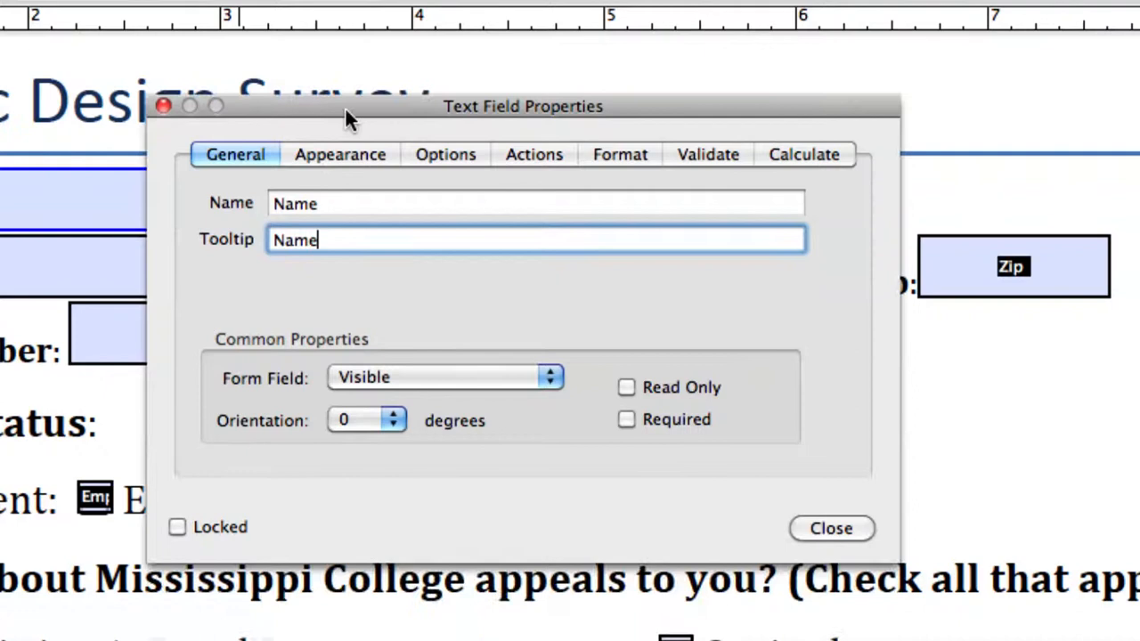
Set the Name field's font size to 12, review Options and Actions, and close properties.
{"action": "left_click", "coordinate": [330, 157]}
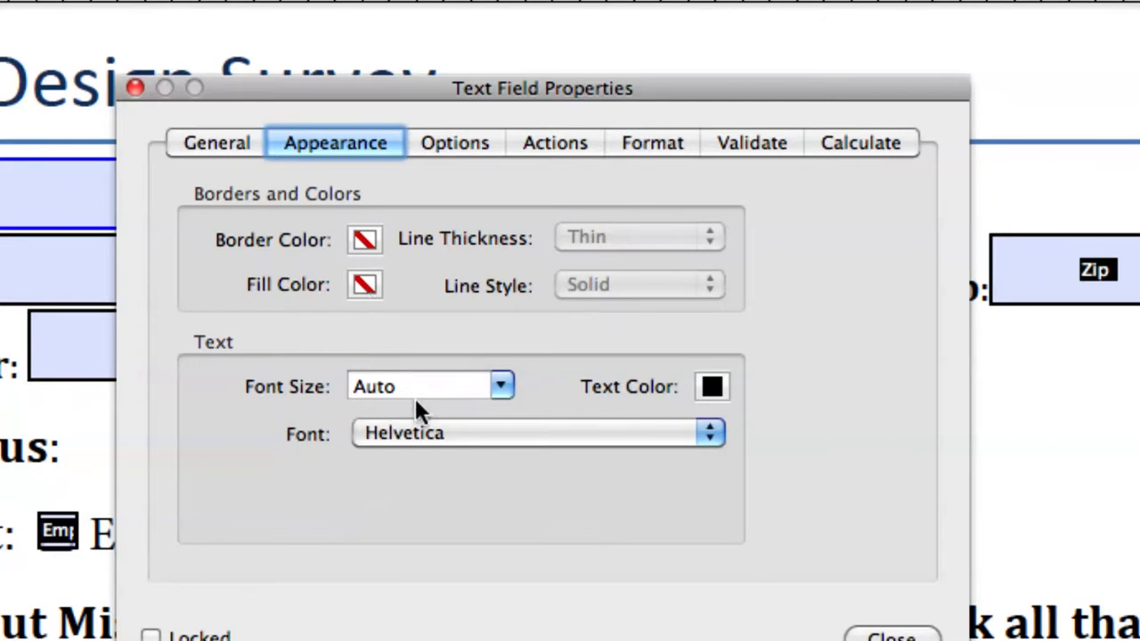
{"action": "left_click", "coordinate": [499, 388]}
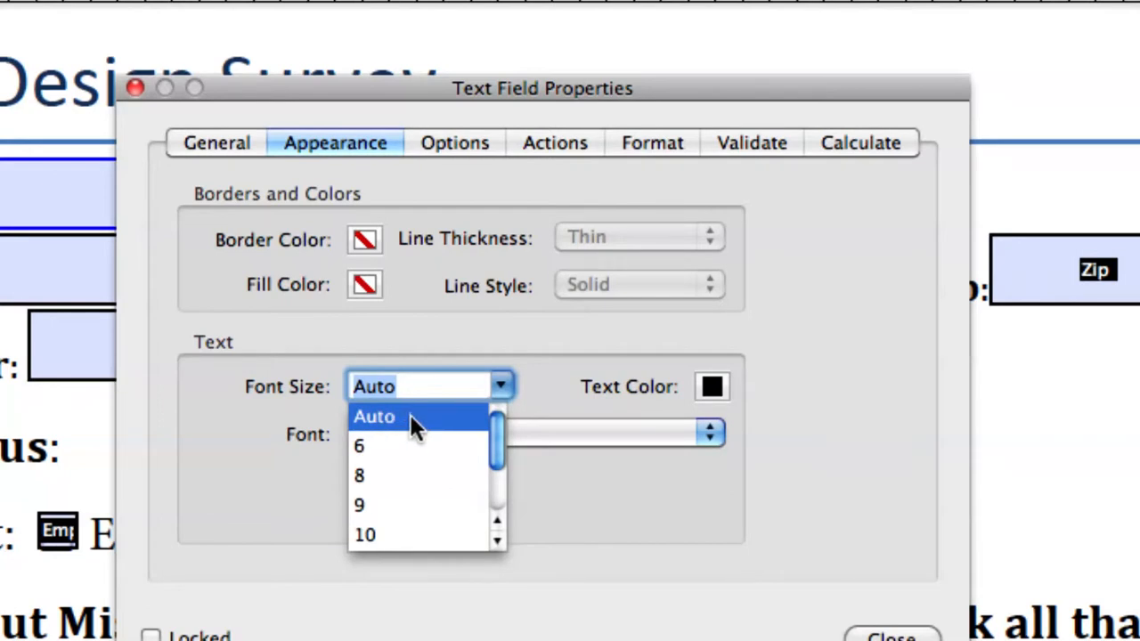
{"action": "scroll", "coordinate": [423, 526], "scroll_direction": "down", "scroll_amount": 3}
{"action": "left_click", "coordinate": [373, 492]}
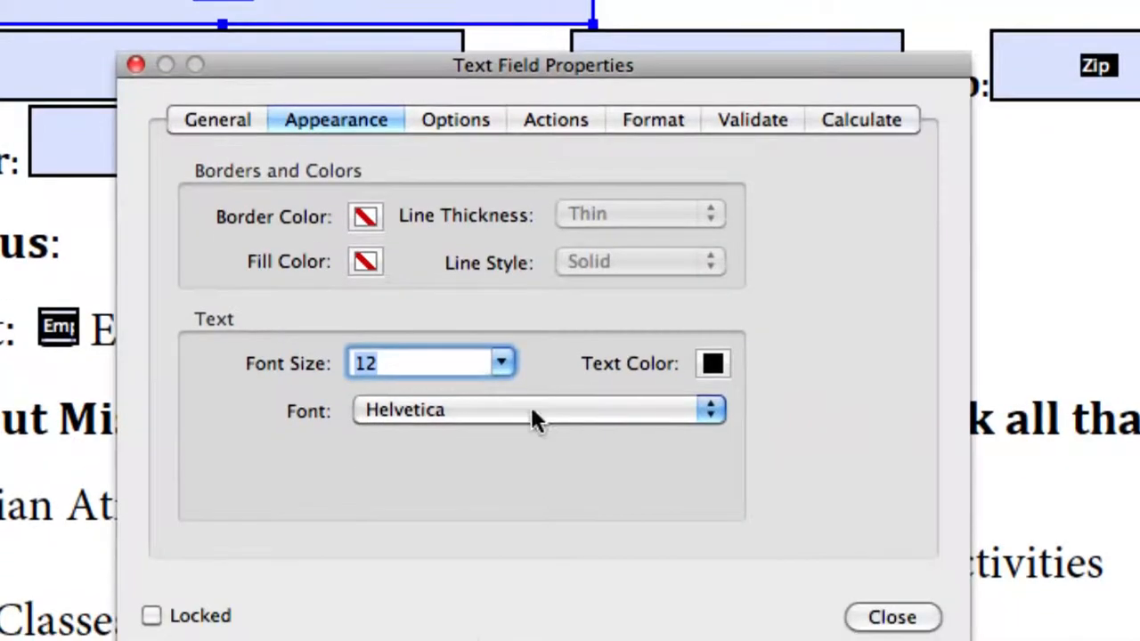
{"action": "left_click", "coordinate": [444, 114]}
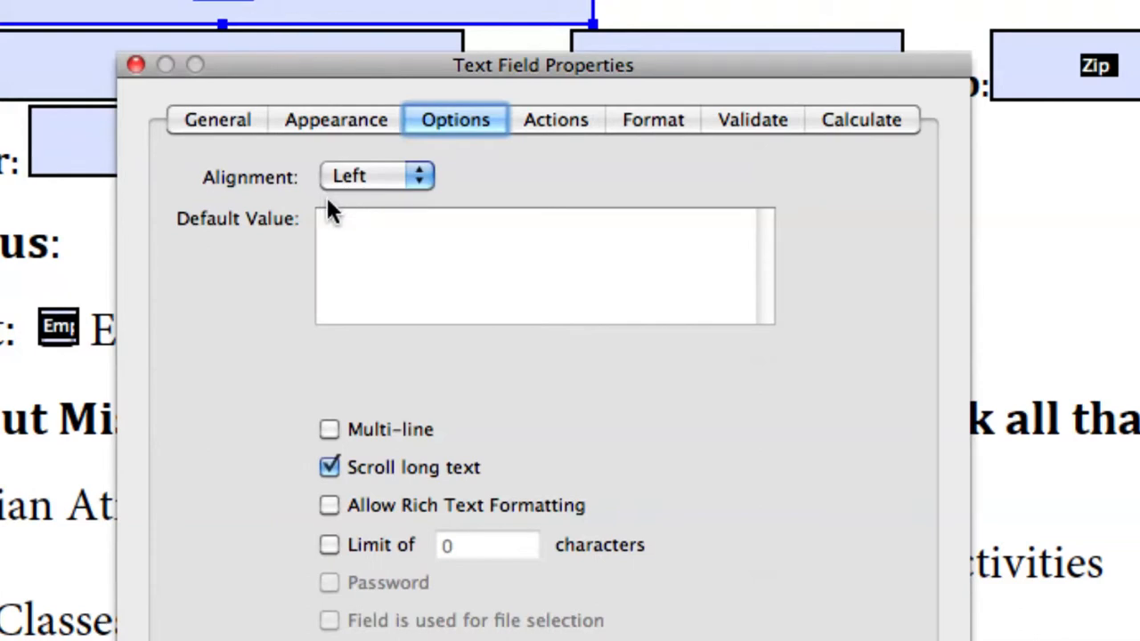
{"action": "left_click", "coordinate": [356, 260]}
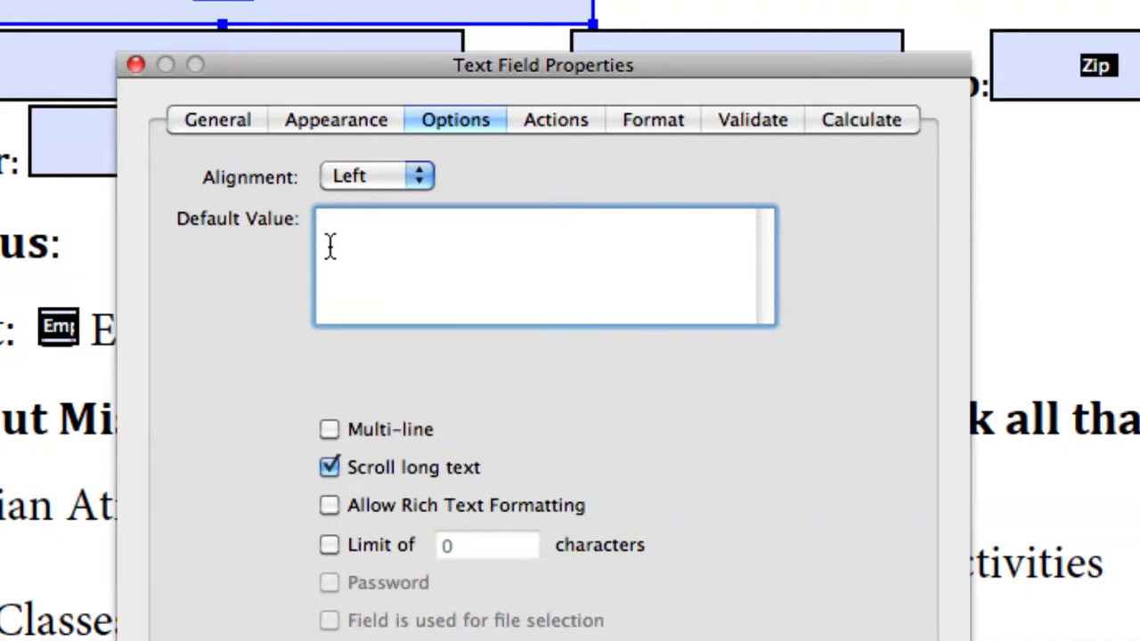
{"action": "left_click", "coordinate": [554, 123]}
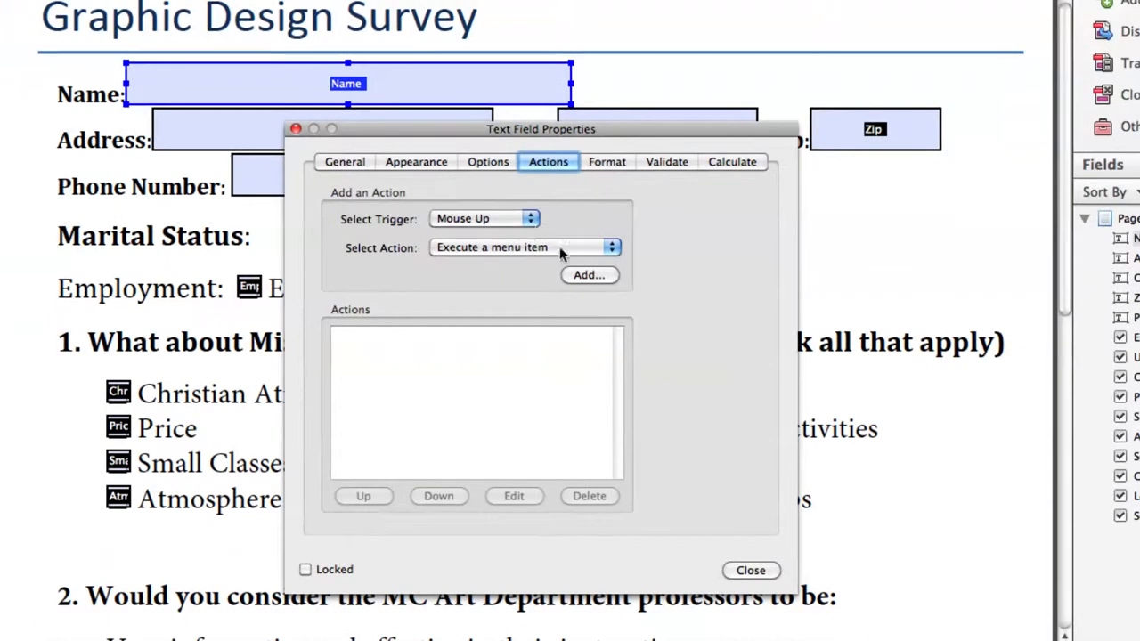
{"action": "left_click", "coordinate": [750, 570]}
{"action": "left_click", "coordinate": [322, 130]}
{"action": "left_click", "coordinate": [677, 131]}
{"action": "left_click", "coordinate": [880, 129]}
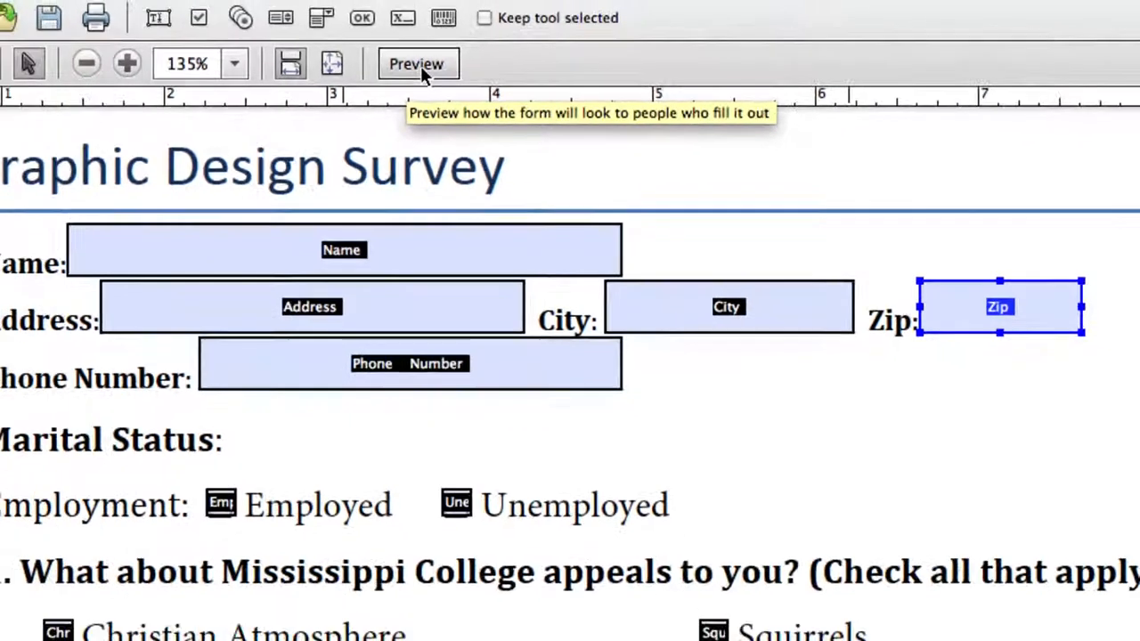
Preview the form and fill in a sample name, street address and city.
{"action": "left_click", "coordinate": [420, 65]}
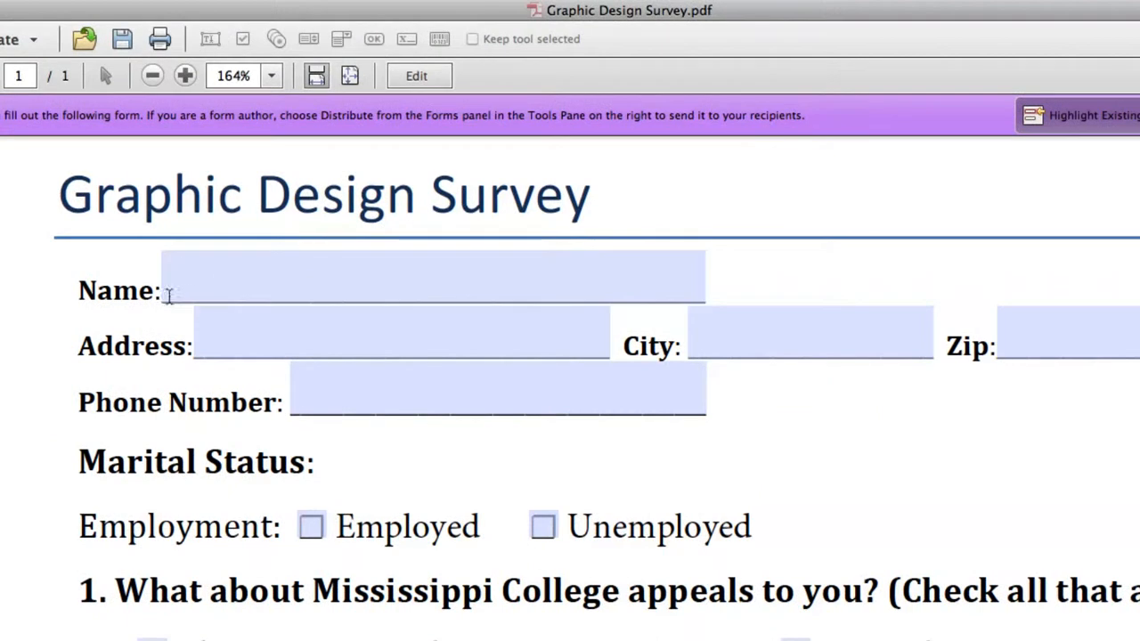
{"action": "left_click", "coordinate": [359, 287]}
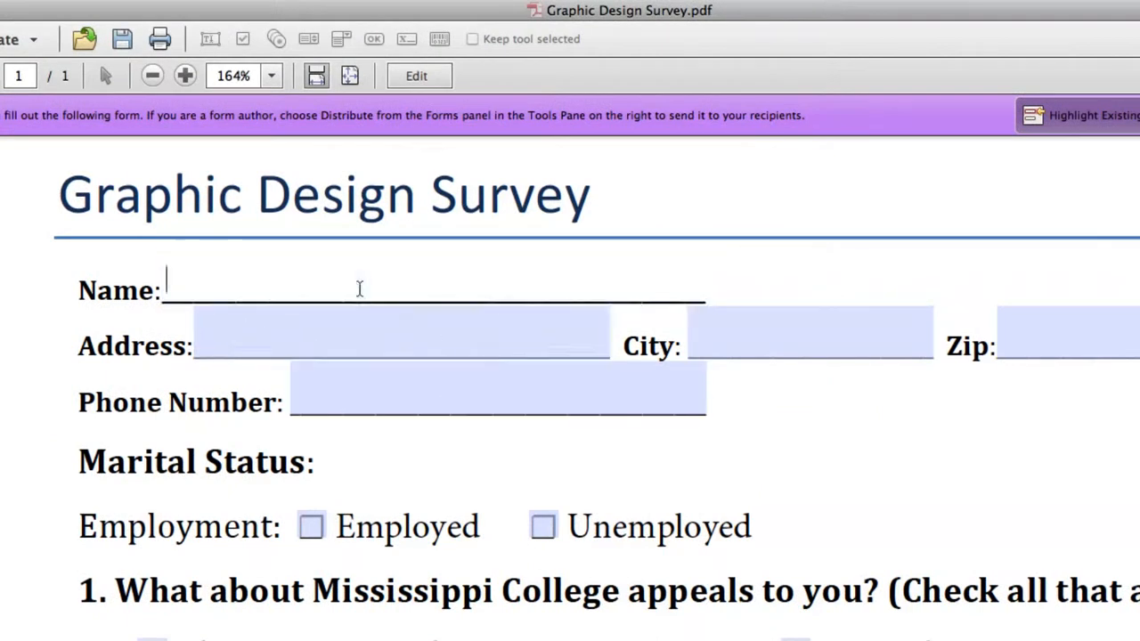
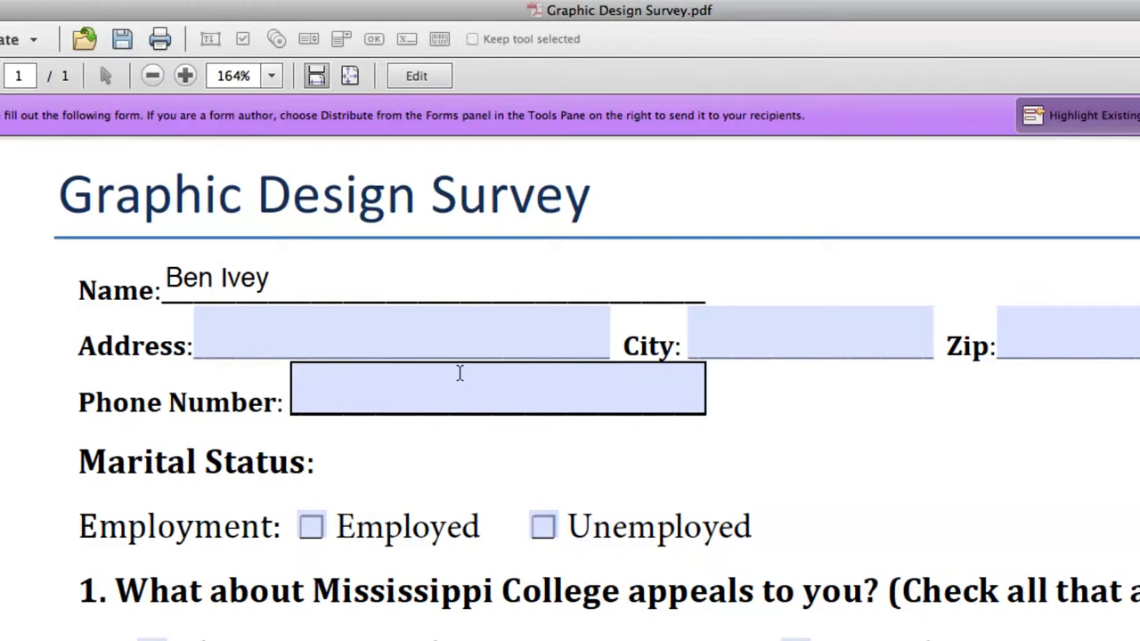
{"action": "key", "text": "Tab"}
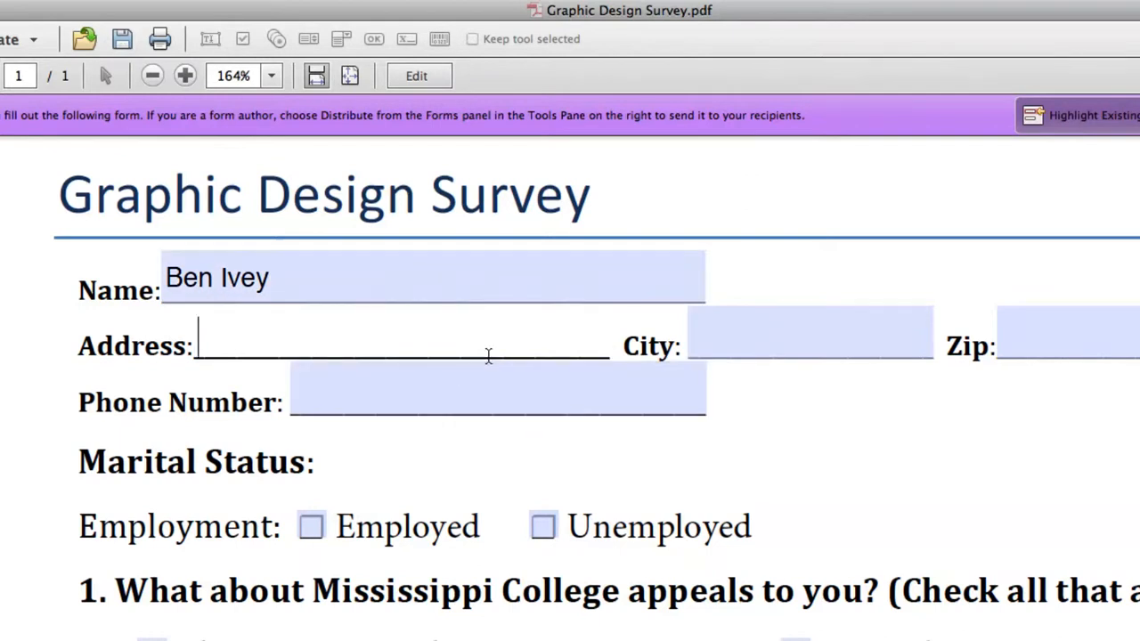
{"action": "key", "text": "Tab"}
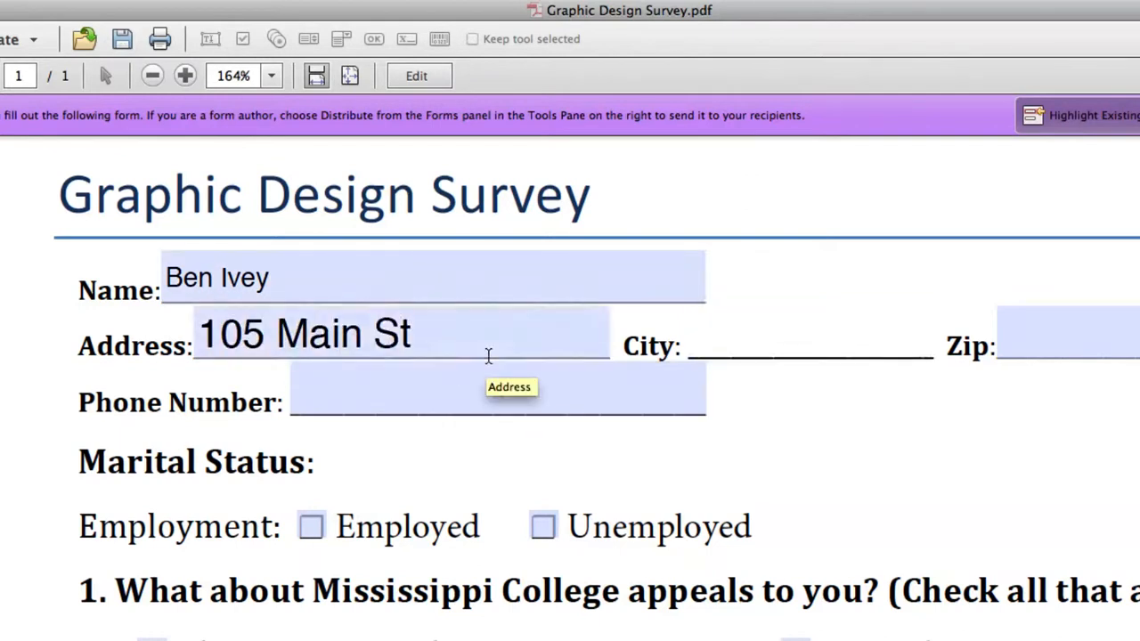
{"action": "type", "text": "Clinton"}
Type test text into the Zip field, then delete it so Zip is empty.
{"action": "key", "text": "Tab"}
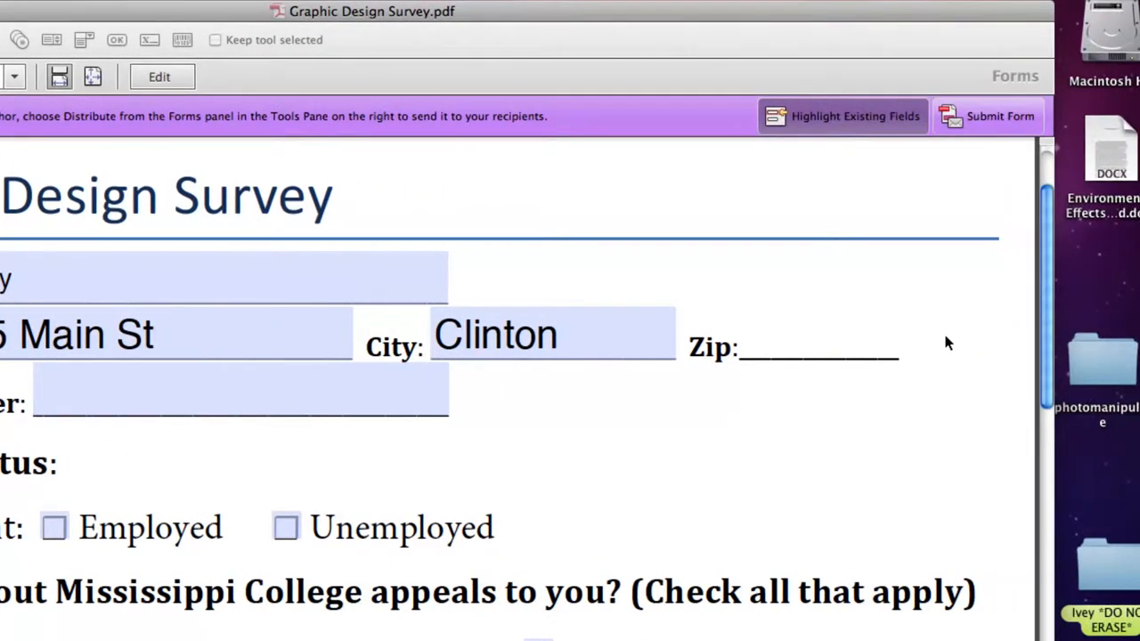
{"action": "type", "text": "fkl;sj dl"}
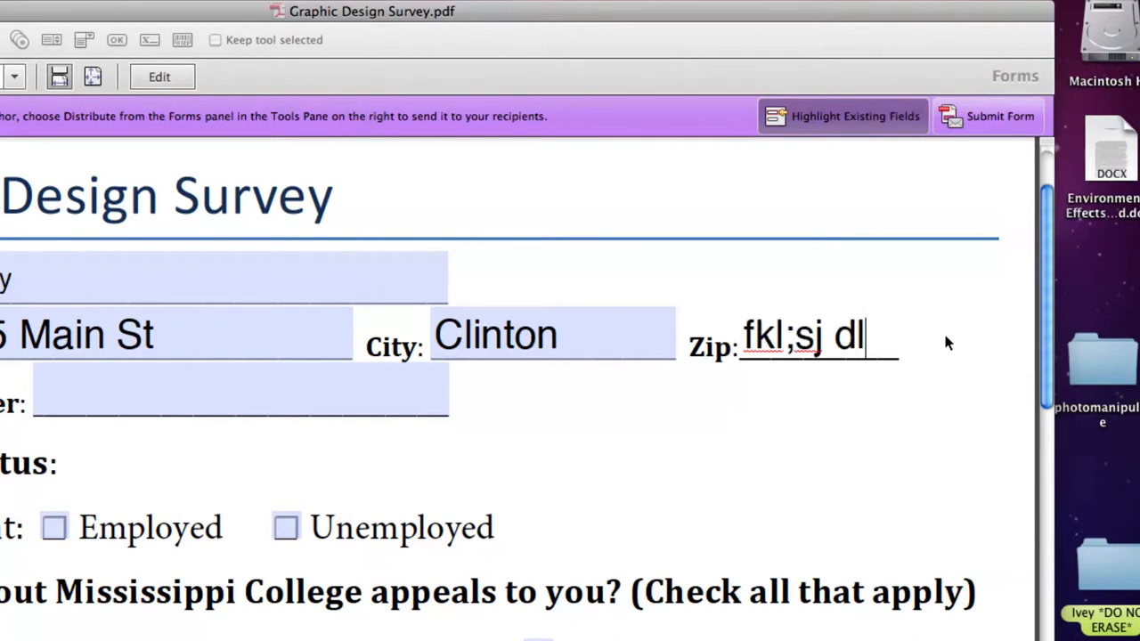
{"action": "type", "text": "kj 213213213"}
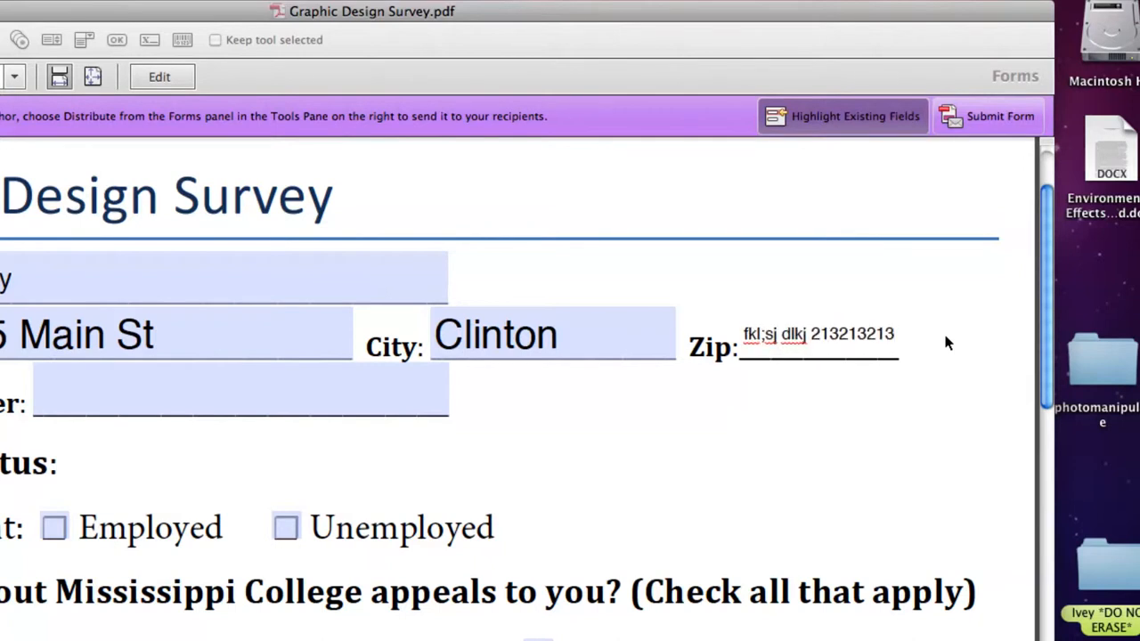
{"action": "key", "text": "BackSpace"}
{"action": "key", "text": "BackSpace"}
{"action": "key", "text": "BackSpace"}
{"action": "key", "text": "BackSpace"}
{"action": "key", "text": "BackSpace"}
{"action": "key", "text": "BackSpace"}
{"action": "key", "text": "BackSpace"}
{"action": "key", "text": "BackSpace"}
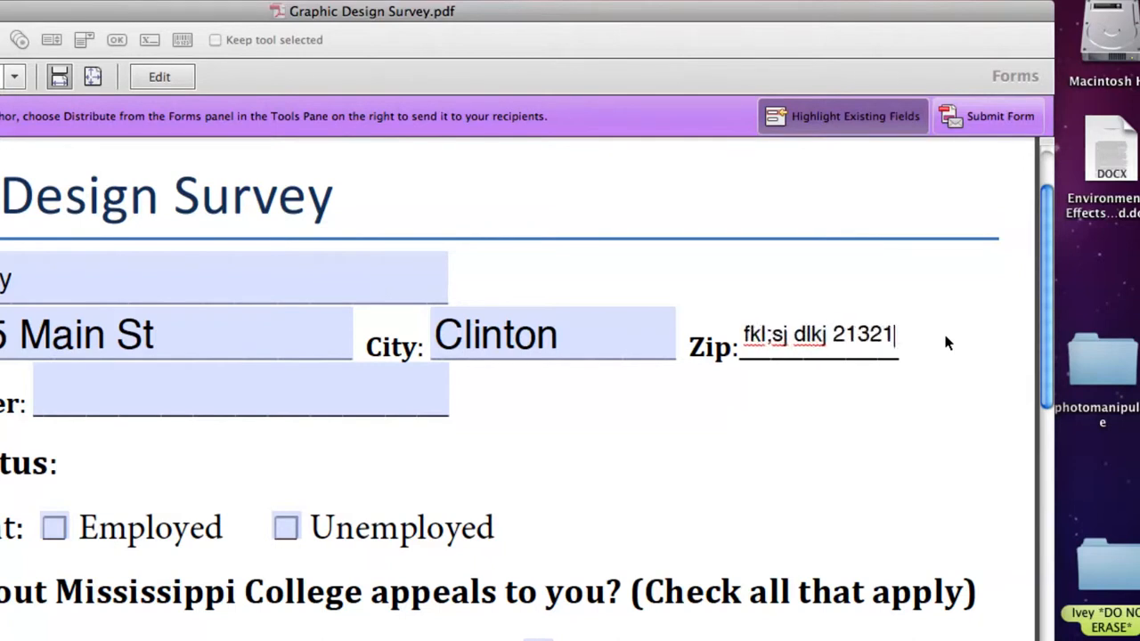
{"action": "key", "text": "BackSpace"}
{"action": "key", "text": "BackSpace"}
{"action": "key", "text": "BackSpace"}
{"action": "key", "text": "BackSpace"}
{"action": "key", "text": "BackSpace"}
{"action": "key", "text": "BackSpace"}
{"action": "key", "text": "BackSpace"}
{"action": "key", "text": "BackSpace"}
{"action": "key", "text": "BackSpace"}
{"action": "key", "text": "BackSpace"}
{"action": "key", "text": "BackSpace"}
{"action": "key", "text": "BackSpace"}
{"action": "key", "text": "BackSpace"}
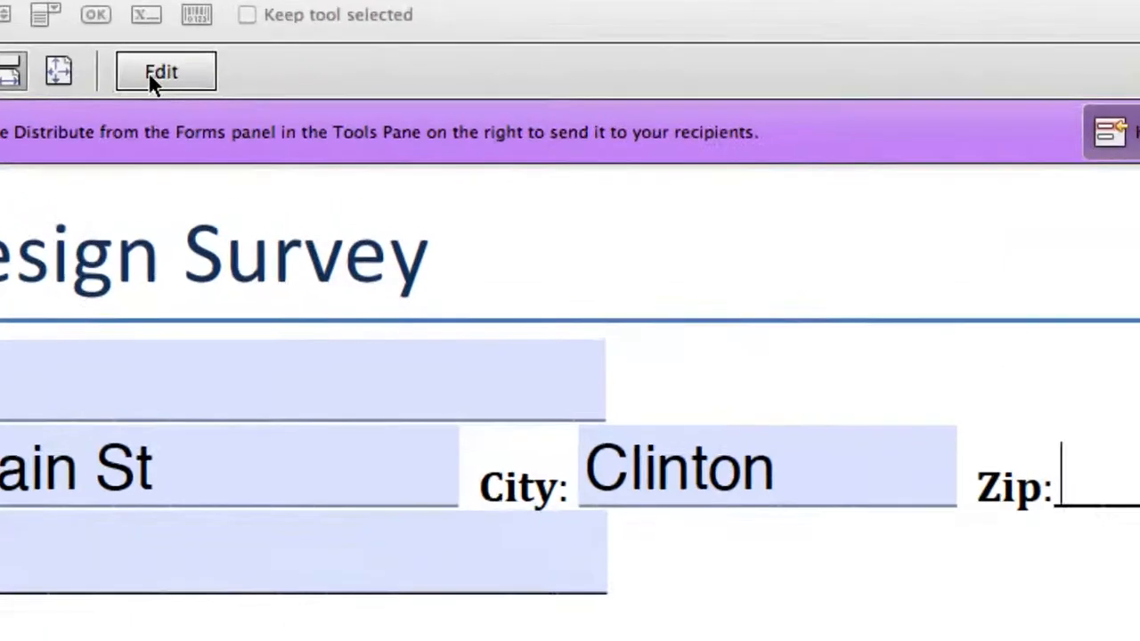
Give the Zip field the Special > Zip Code format in its Format properties.
{"action": "left_click", "coordinate": [150, 77]}
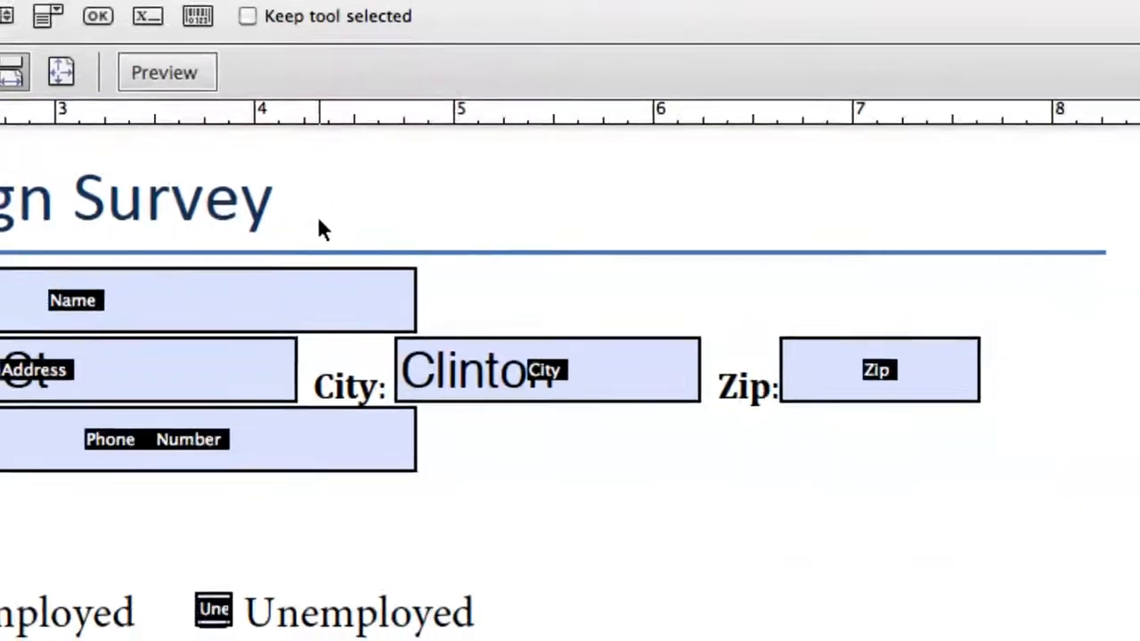
{"action": "left_click", "coordinate": [125, 369]}
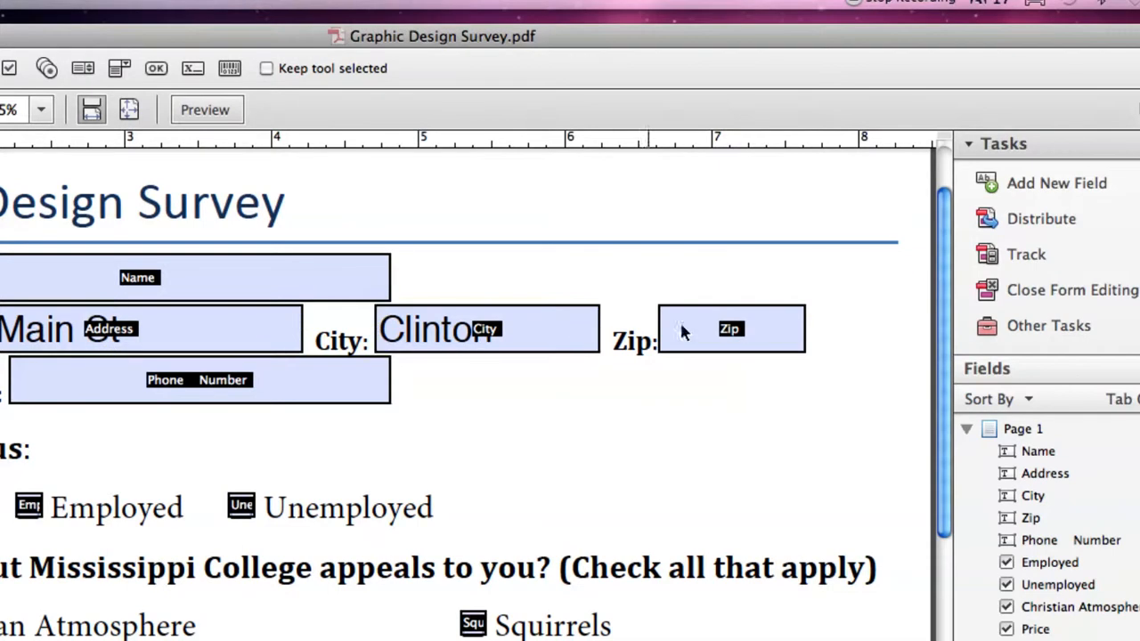
{"action": "left_click", "coordinate": [729, 330]}
{"action": "double_click", "coordinate": [729, 331]}
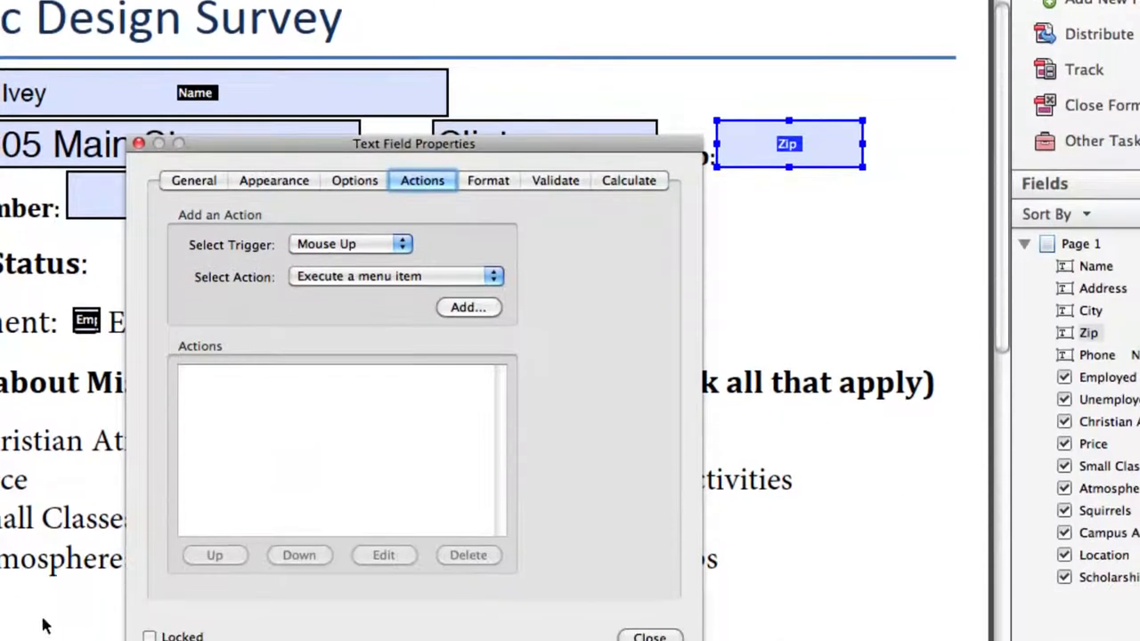
{"action": "left_click", "coordinate": [358, 181]}
{"action": "left_click_drag", "start_coordinate": [393, 146], "coordinate": [465, 66]}
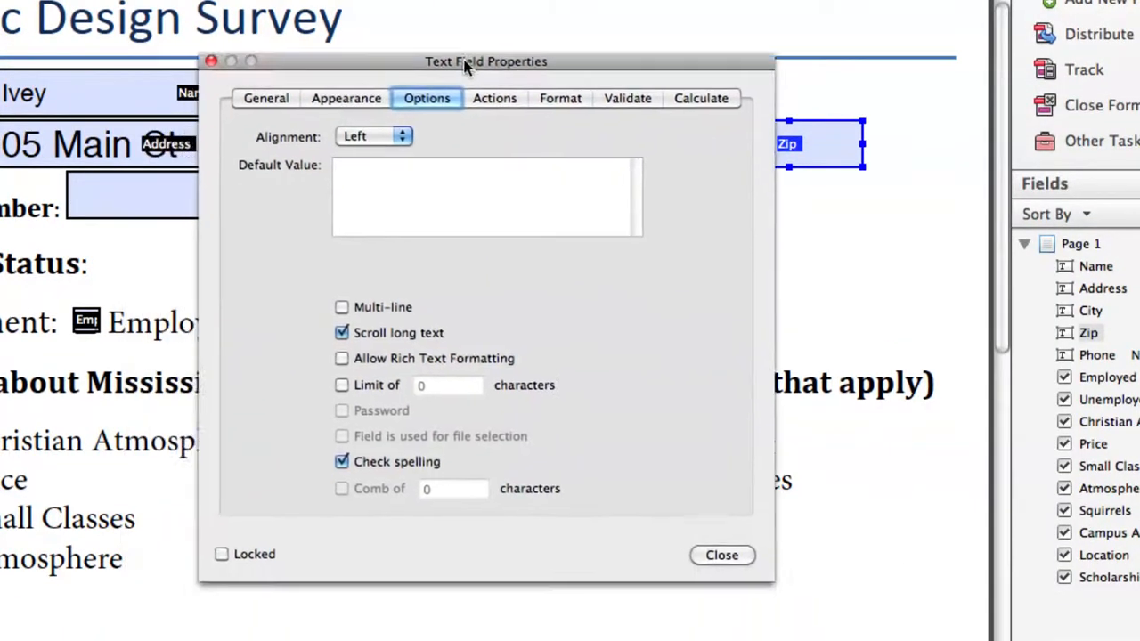
{"action": "left_click", "coordinate": [339, 95]}
{"action": "left_click", "coordinate": [570, 98]}
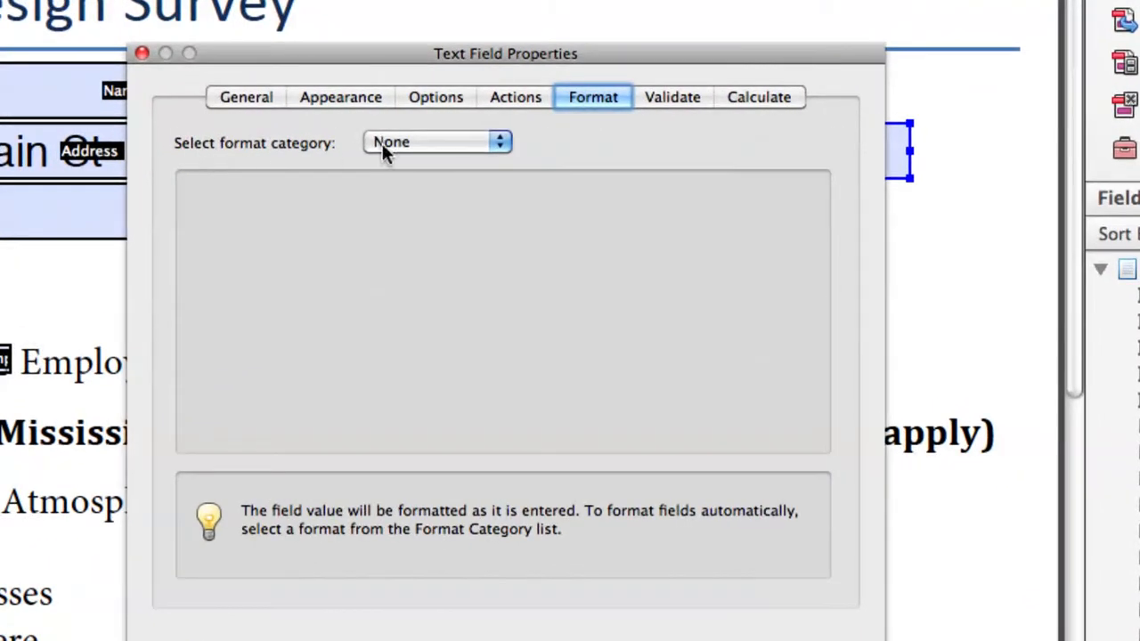
{"action": "left_click", "coordinate": [400, 142]}
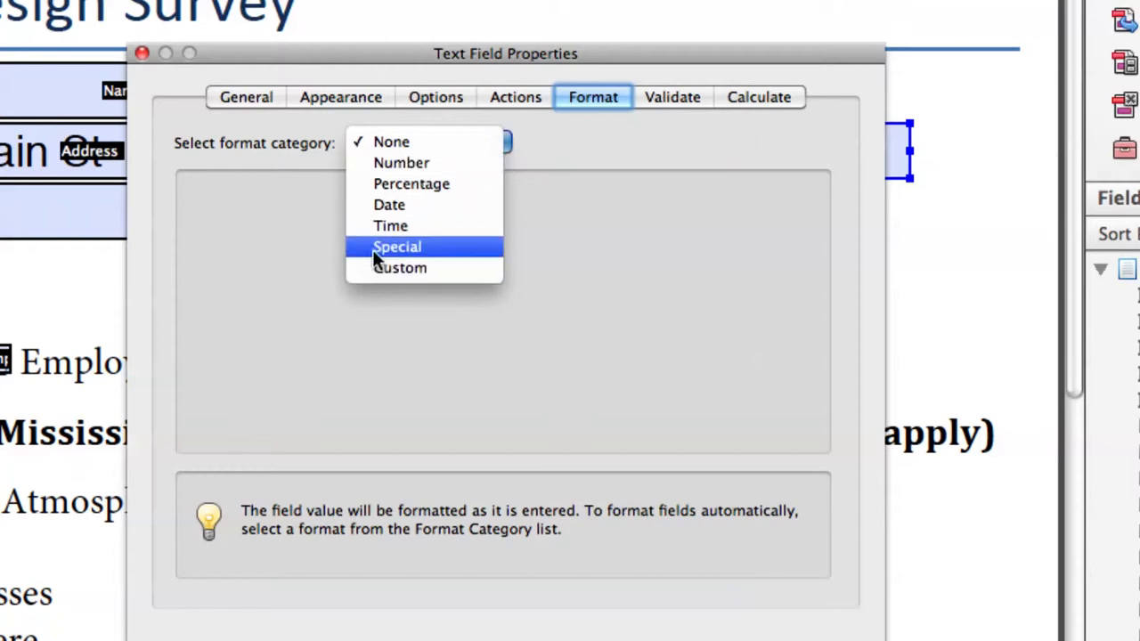
{"action": "left_click", "coordinate": [411, 250]}
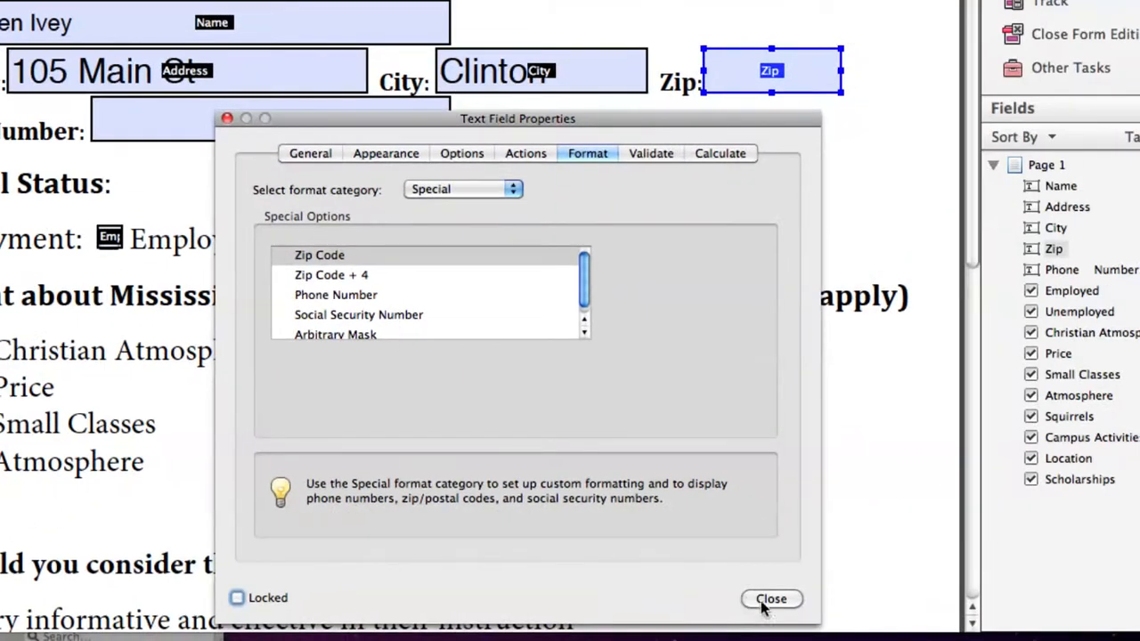
{"action": "left_click", "coordinate": [772, 599]}
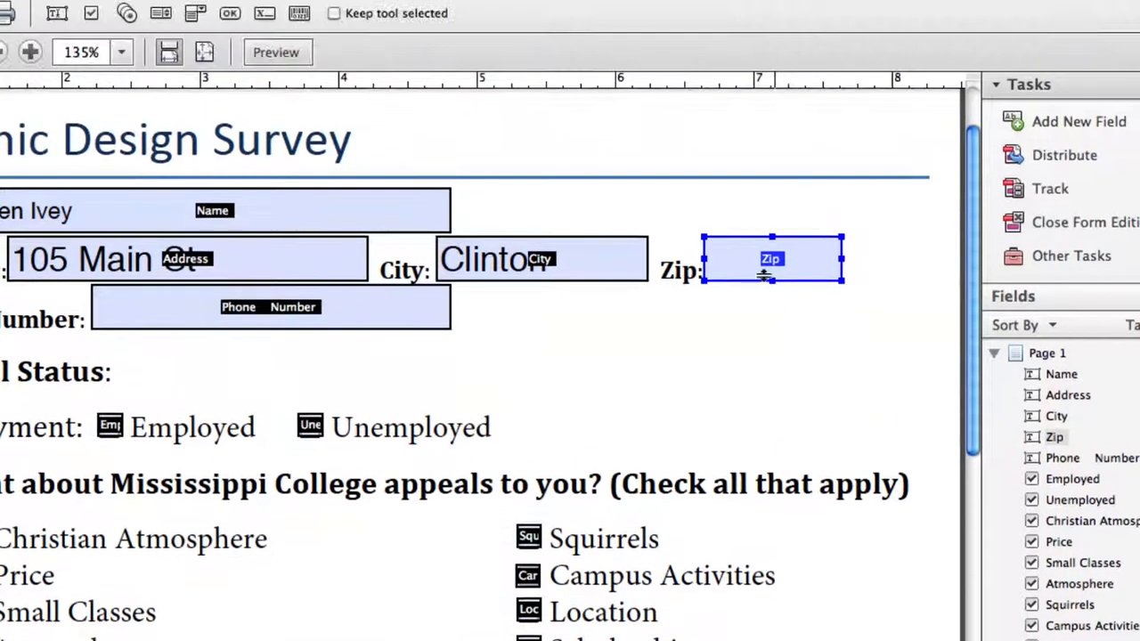
Preview the form, enter 52354 in Zip, then return to editing and select Phone Number.
{"action": "left_click", "coordinate": [280, 55]}
{"action": "left_click", "coordinate": [991, 316]}
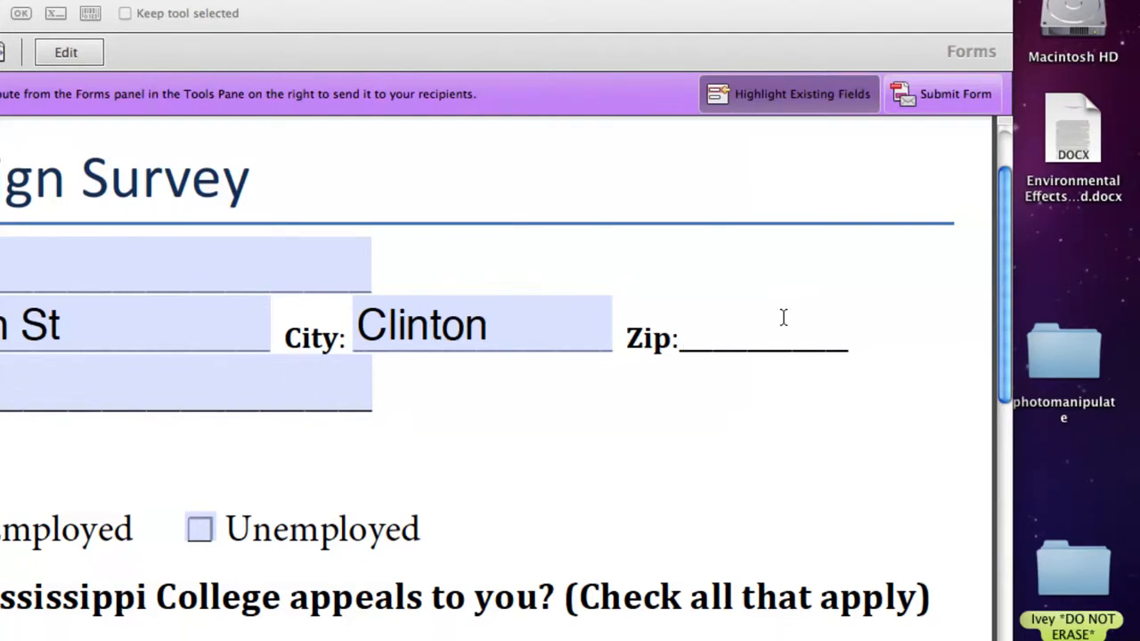
{"action": "type", "text": "52354"}
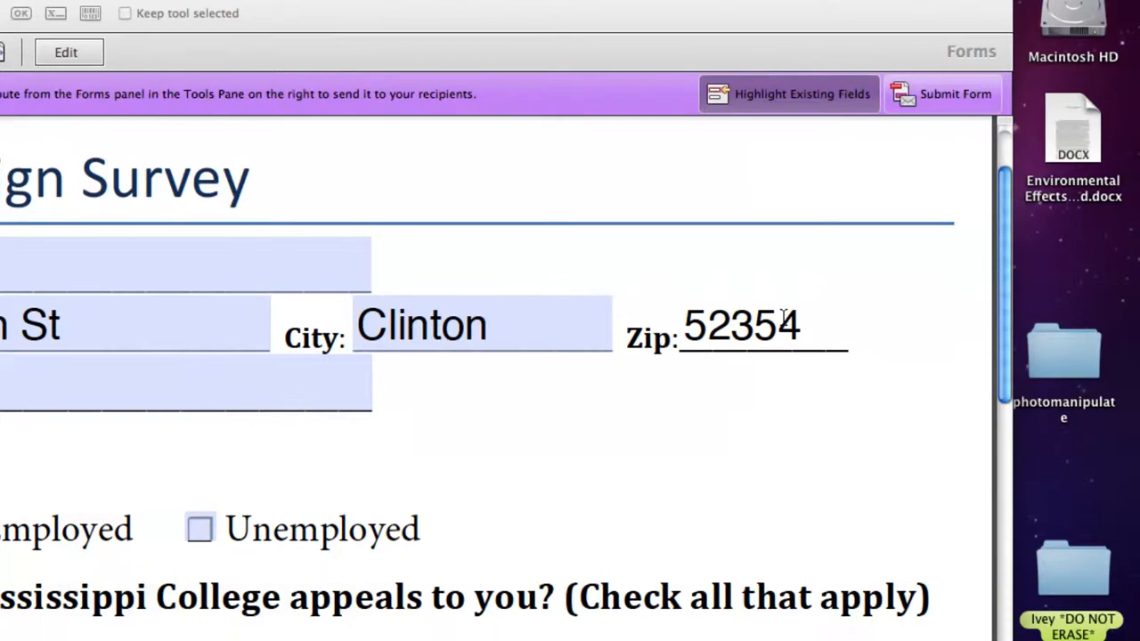
{"action": "left_click", "coordinate": [66, 51]}
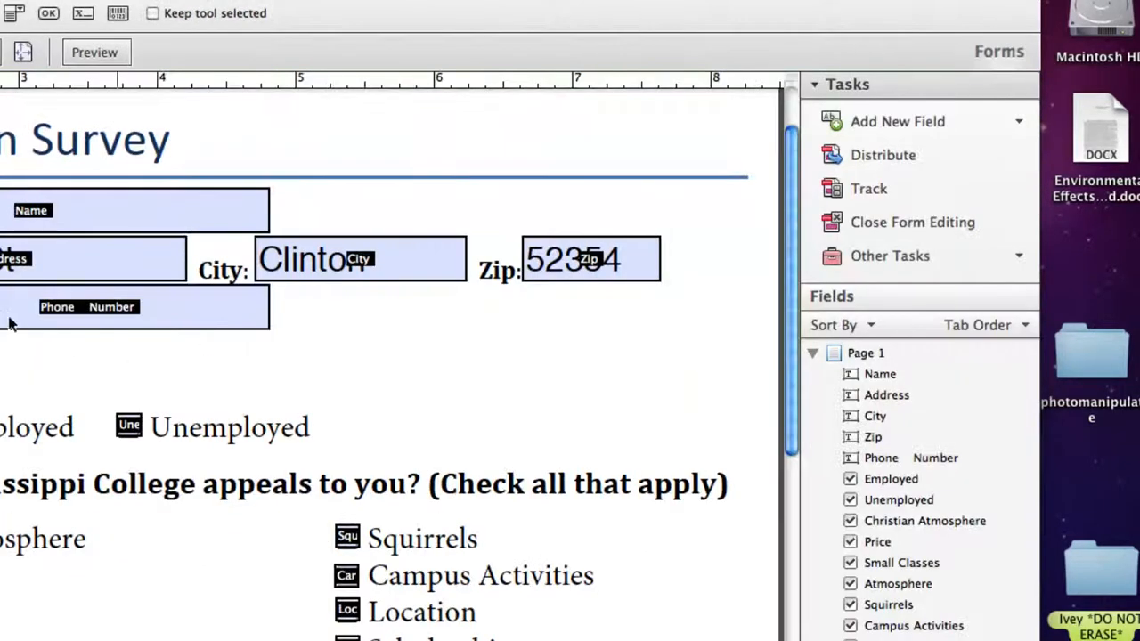
{"action": "left_click", "coordinate": [150, 316]}
Format the Phone Number field as Special > Phone Number.
{"action": "left_click", "coordinate": [90, 305]}
{"action": "double_click", "coordinate": [307, 310]}
{"action": "left_click_drag", "start_coordinate": [478, 347], "coordinate": [491, 101]}
{"action": "left_click", "coordinate": [491, 181]}
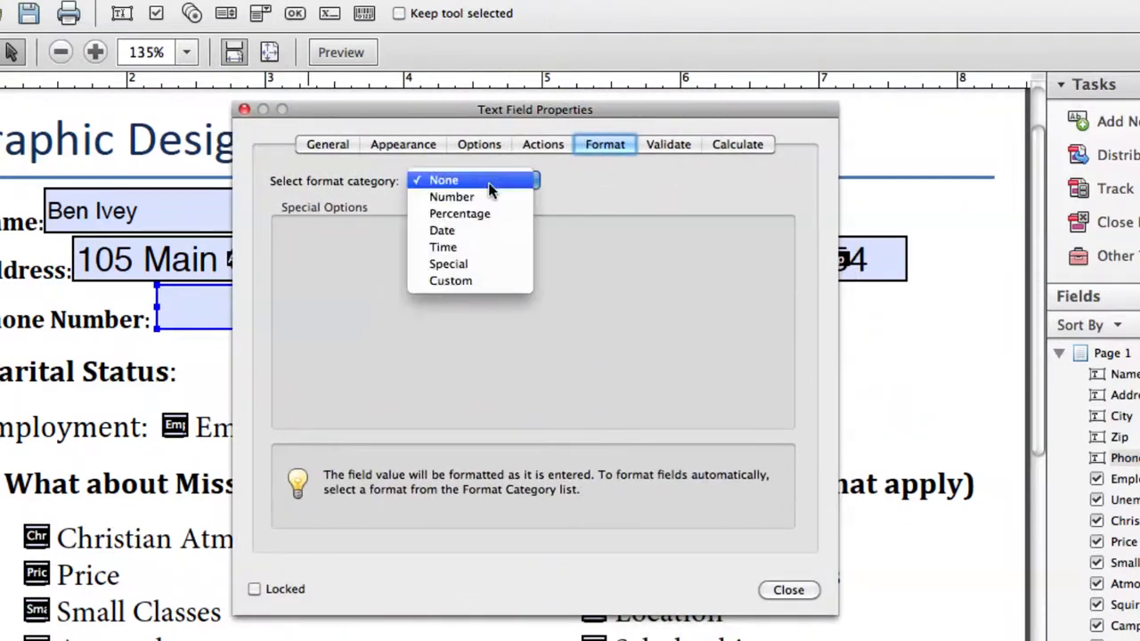
{"action": "left_click", "coordinate": [484, 264]}
{"action": "left_click_drag", "start_coordinate": [415, 335], "coordinate": [425, 207]}
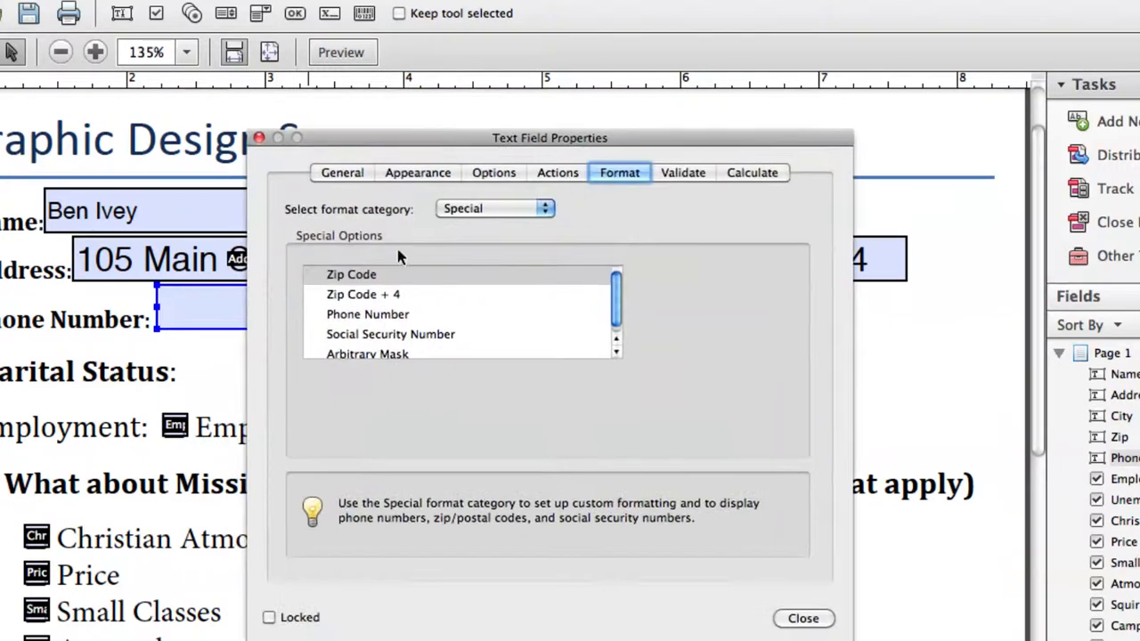
{"action": "left_click", "coordinate": [346, 316]}
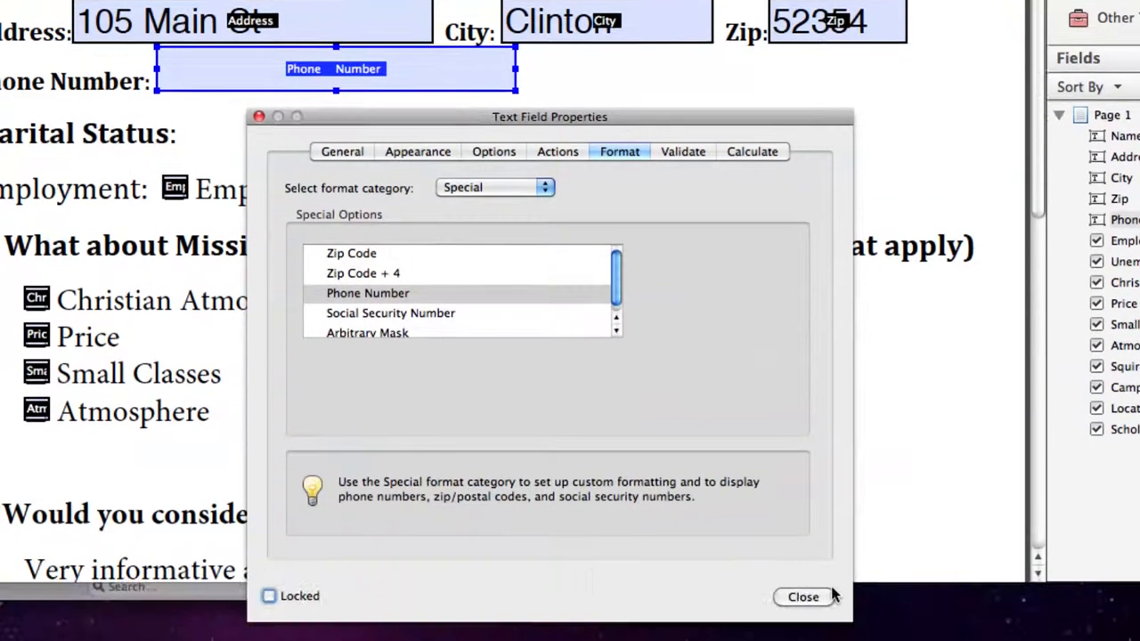
{"action": "left_click", "coordinate": [799, 595]}
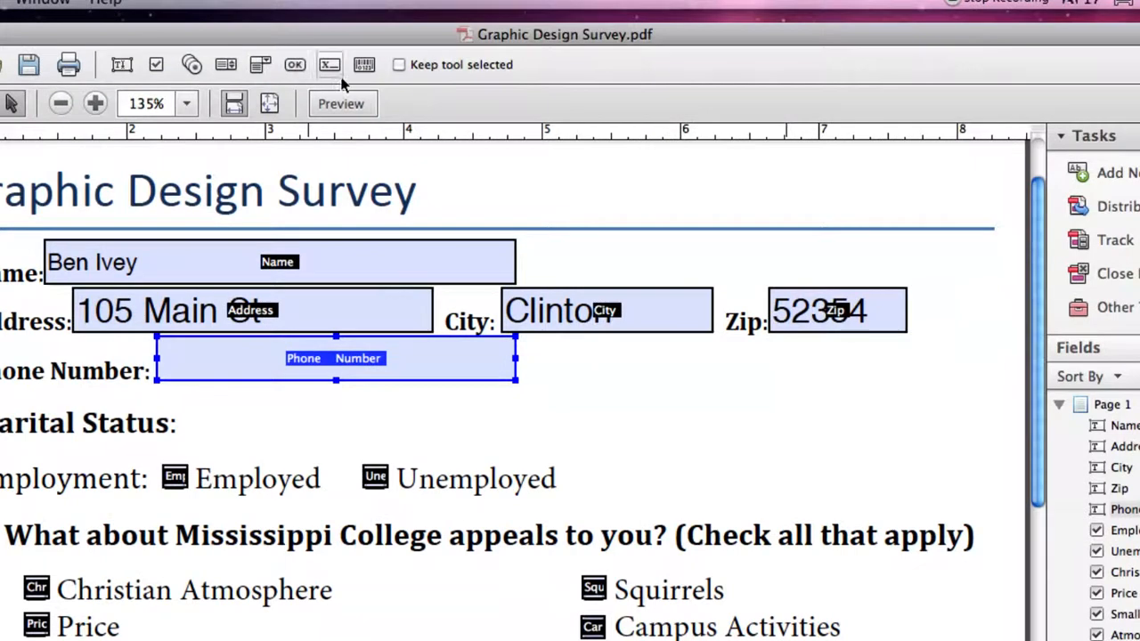
Preview the form, enter a test phone number with area code to check its formatting.
{"action": "left_click", "coordinate": [338, 103]}
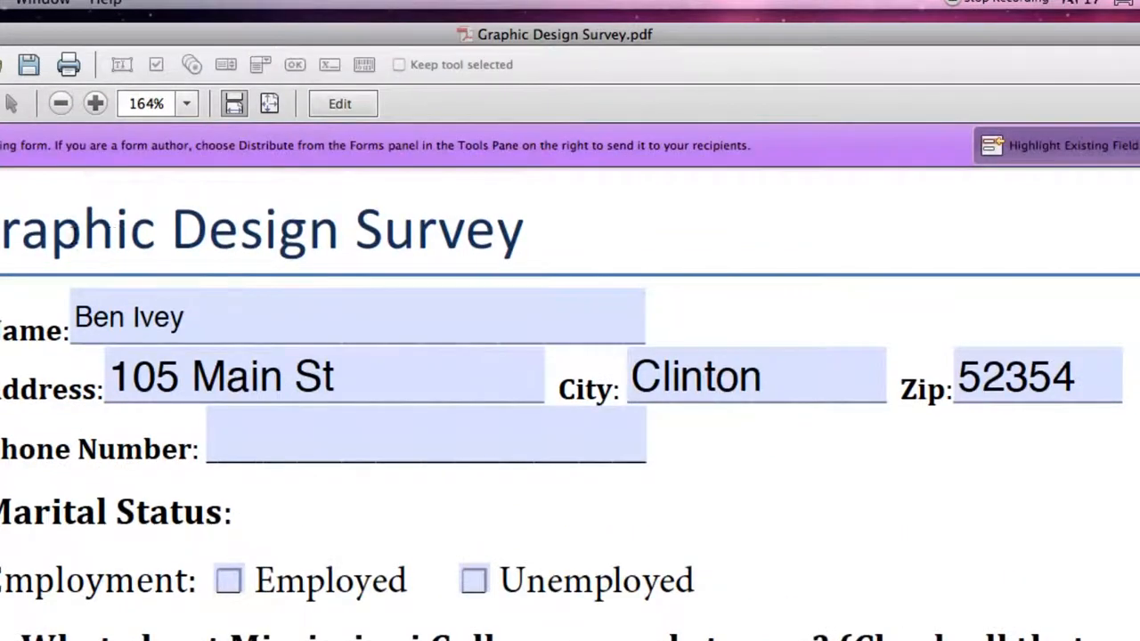
{"action": "left_click", "coordinate": [267, 449]}
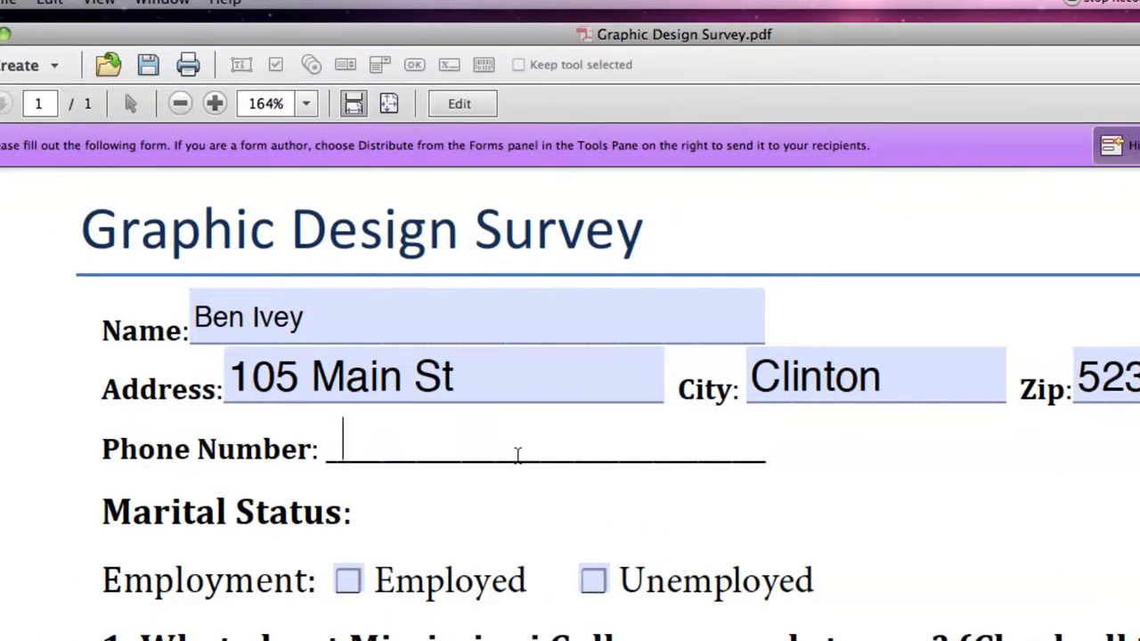
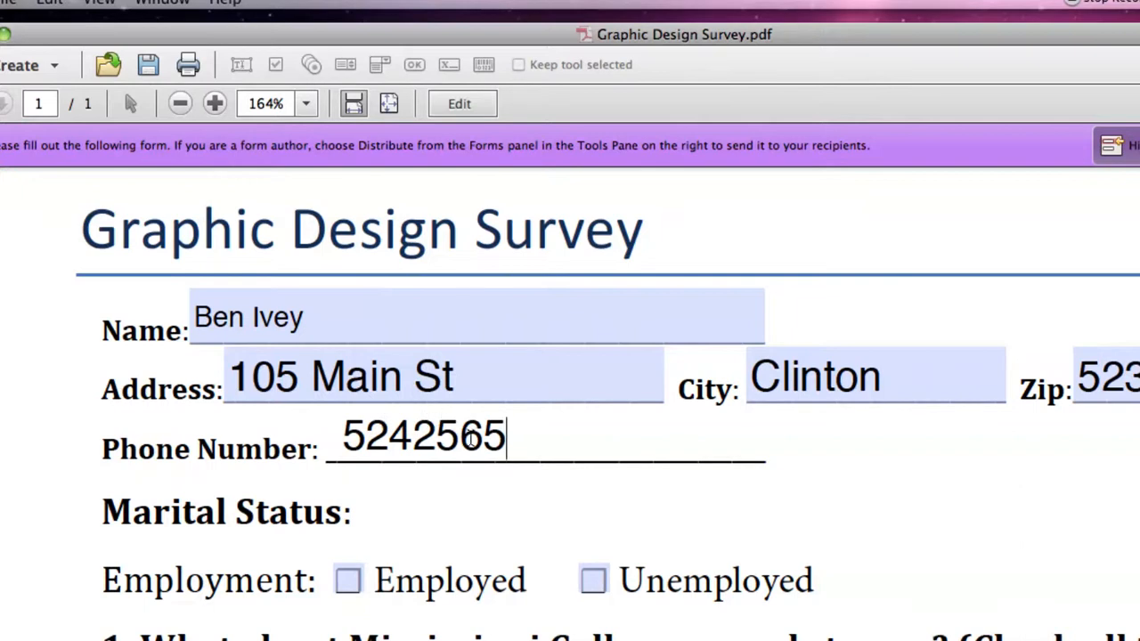
{"action": "key", "text": "Left"}
{"action": "key", "text": "Left"}
{"action": "key", "text": "Left"}
{"action": "key", "text": "Left"}
{"action": "key", "text": "Left"}
{"action": "key", "text": "Left"}
{"action": "key", "text": "Left"}
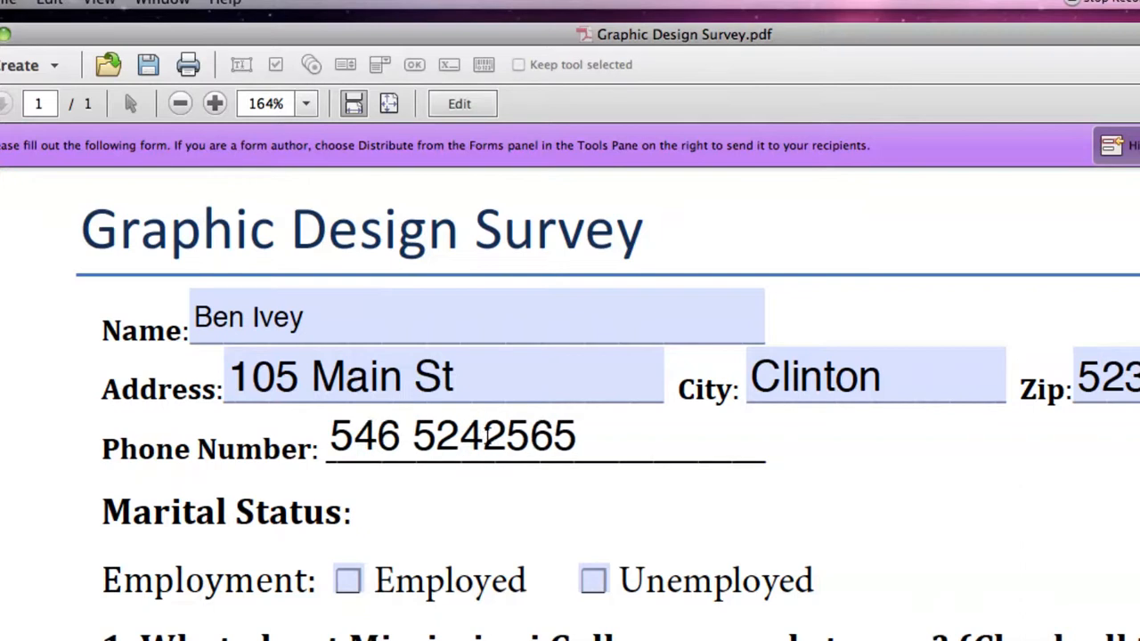
{"action": "left_click", "coordinate": [520, 375]}
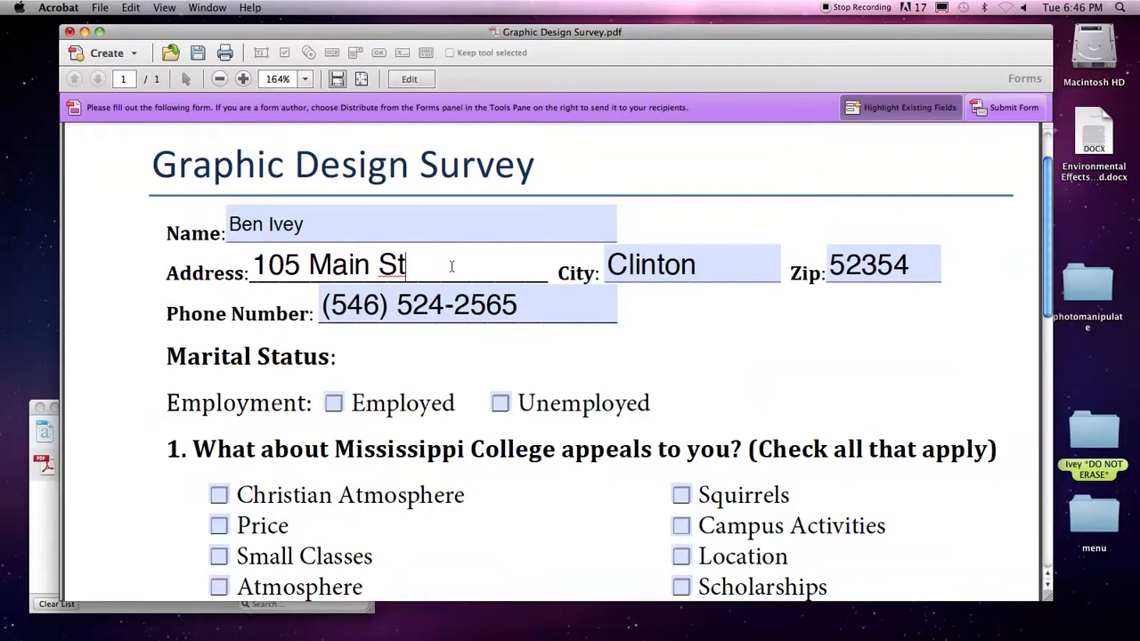
{"action": "left_click", "coordinate": [409, 79]}
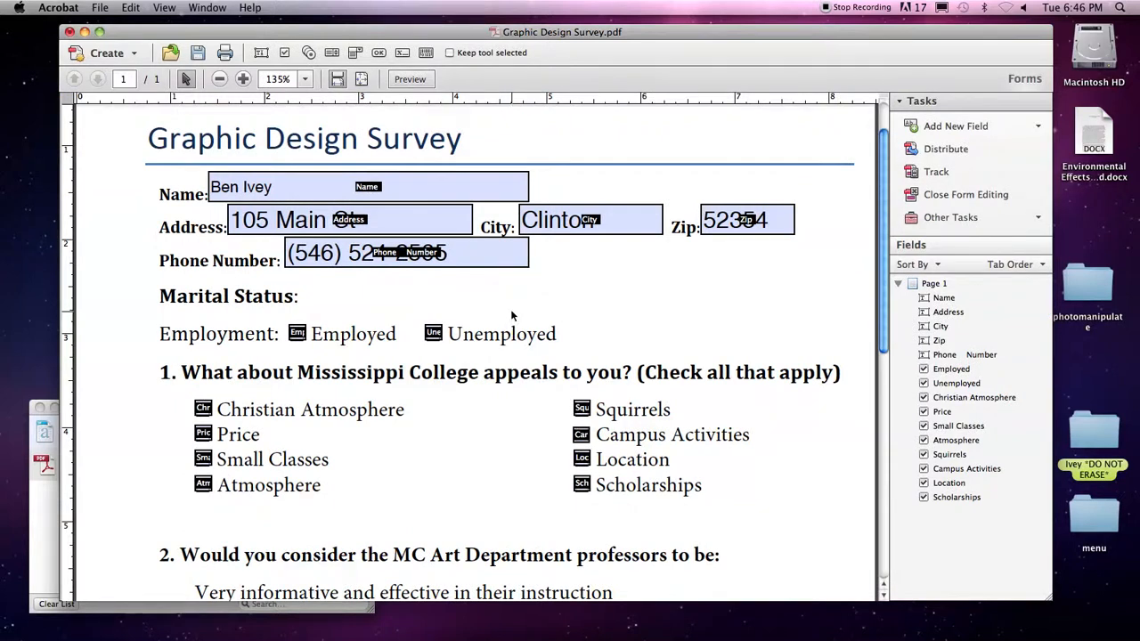
Draw a large text field, Text7, under question 4 for instructor comments.
{"action": "left_click", "coordinate": [251, 192]}
{"action": "left_click", "coordinate": [415, 314]}
{"action": "scroll", "coordinate": [312, 303], "scroll_direction": "down", "scroll_amount": 10}
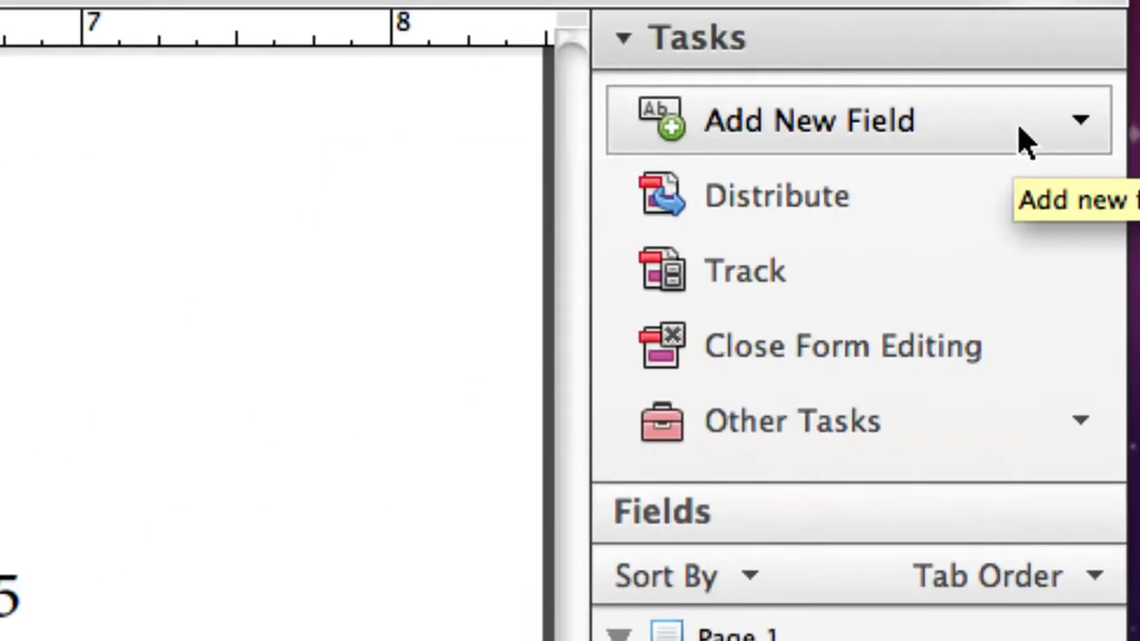
{"action": "left_click", "coordinate": [1026, 142]}
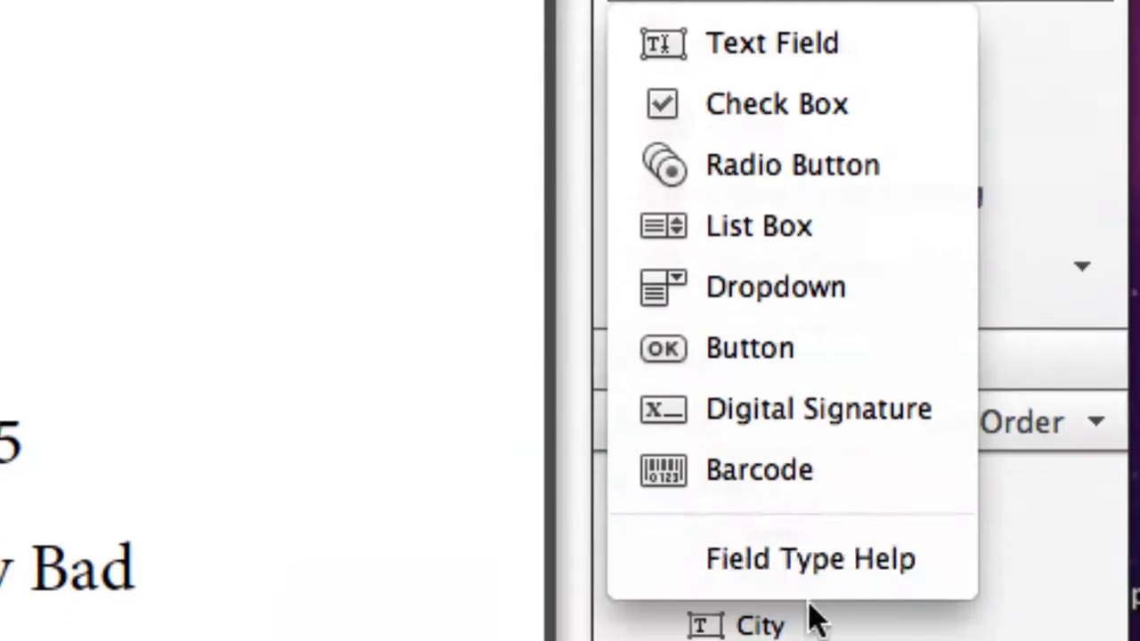
{"action": "left_click", "coordinate": [732, 250]}
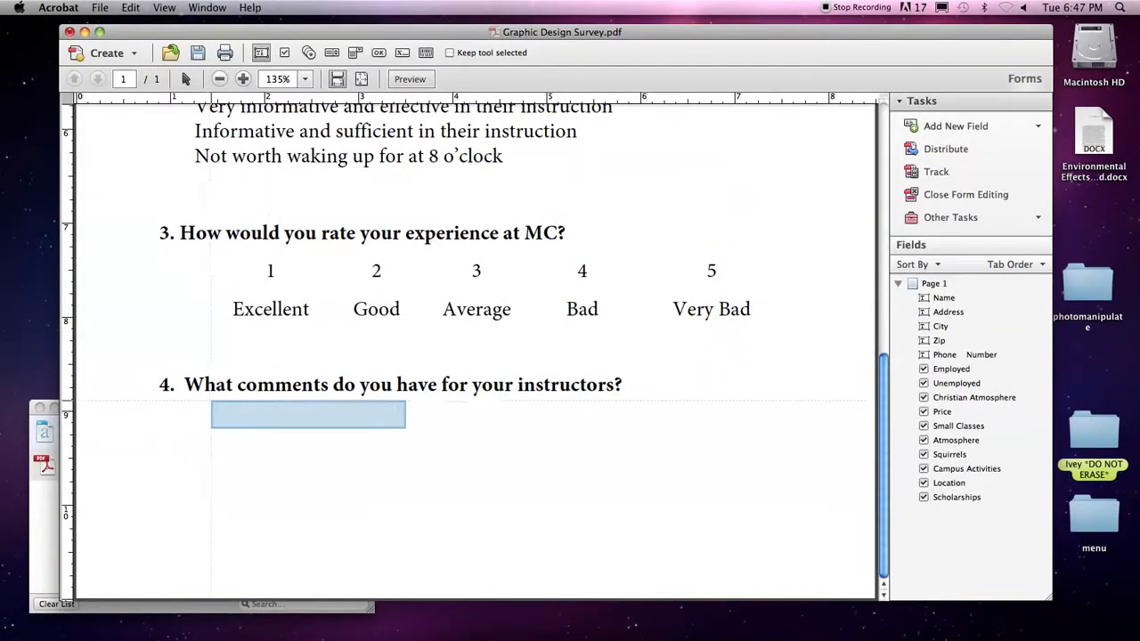
{"action": "left_click_drag", "start_coordinate": [185, 401], "coordinate": [758, 546]}
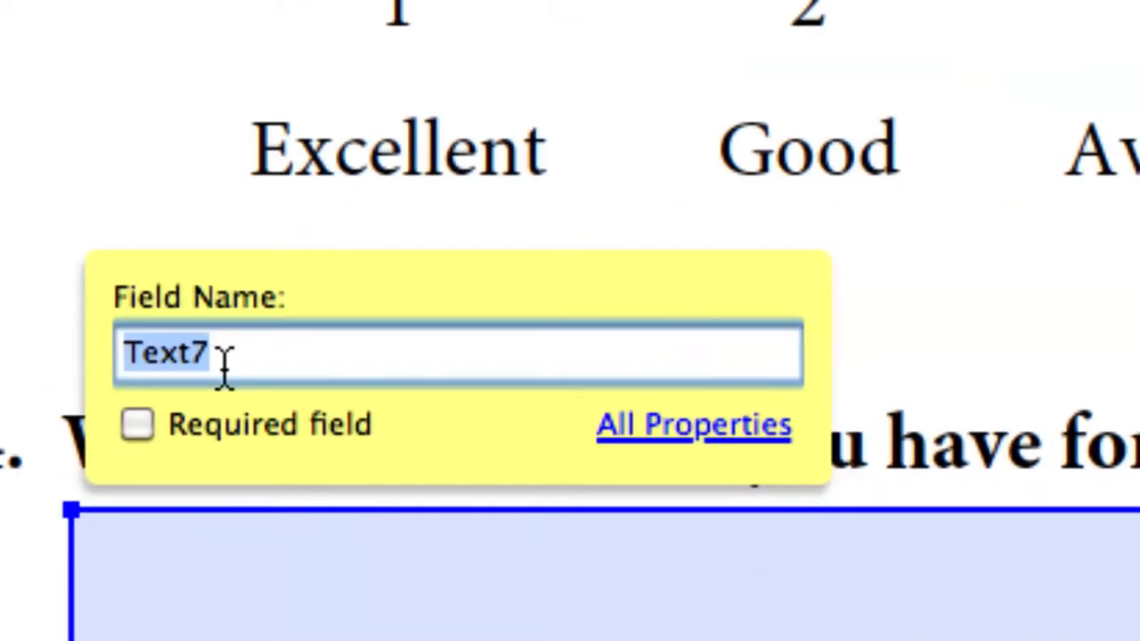
Name the new field Comments and give it a Comments tooltip.
{"action": "type", "text": "Comments"}
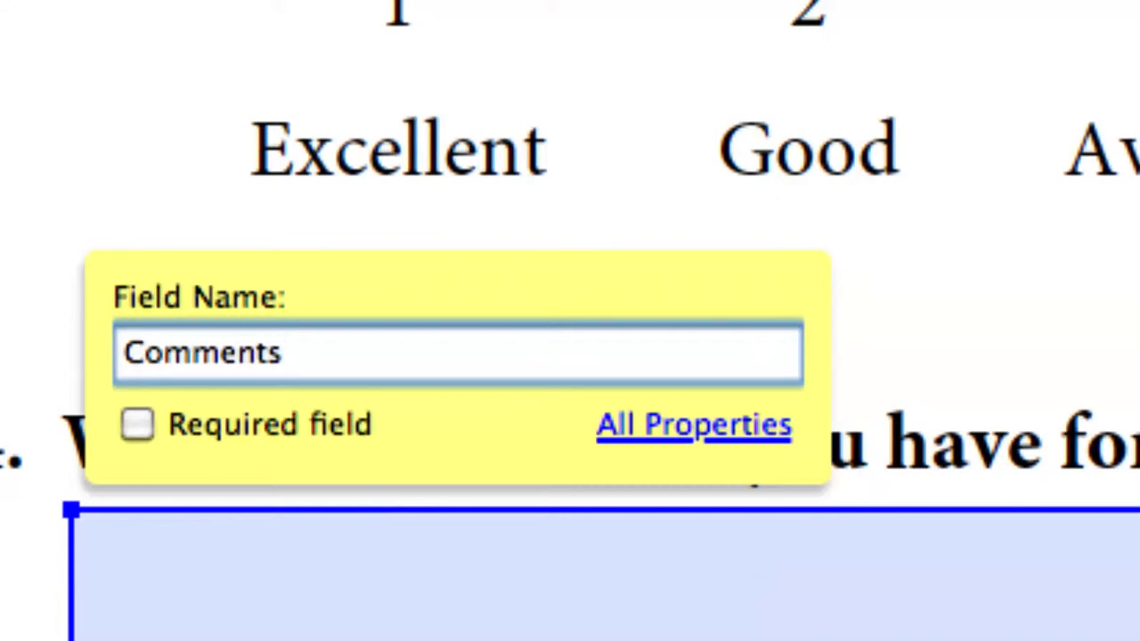
{"action": "left_click", "coordinate": [663, 450]}
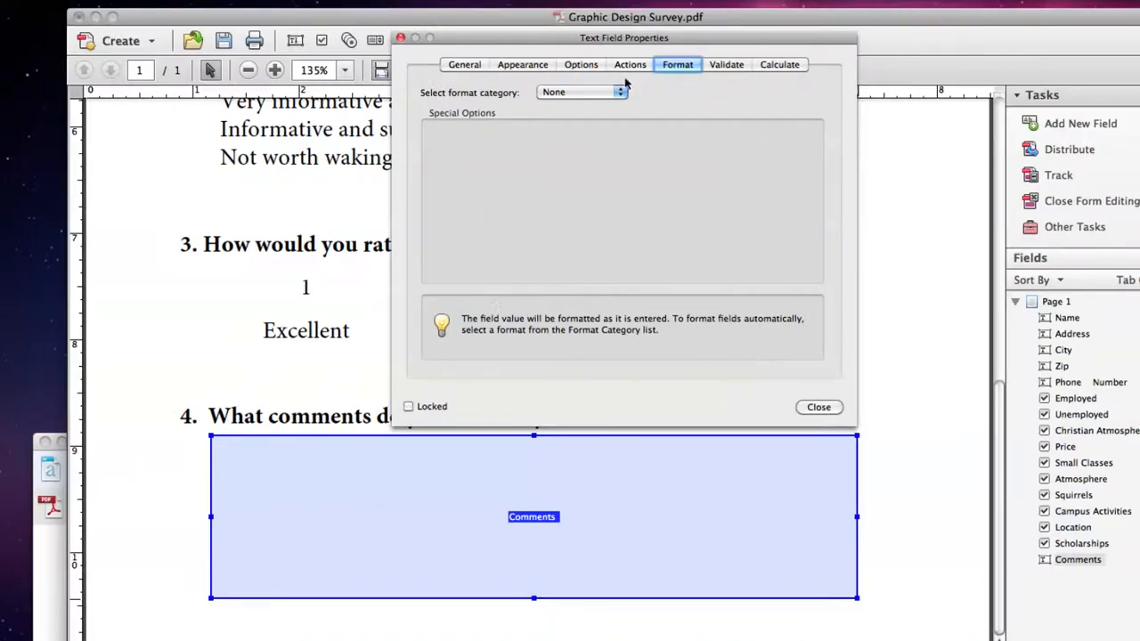
{"action": "left_click_drag", "start_coordinate": [636, 40], "coordinate": [645, 121]}
{"action": "left_click", "coordinate": [468, 150]}
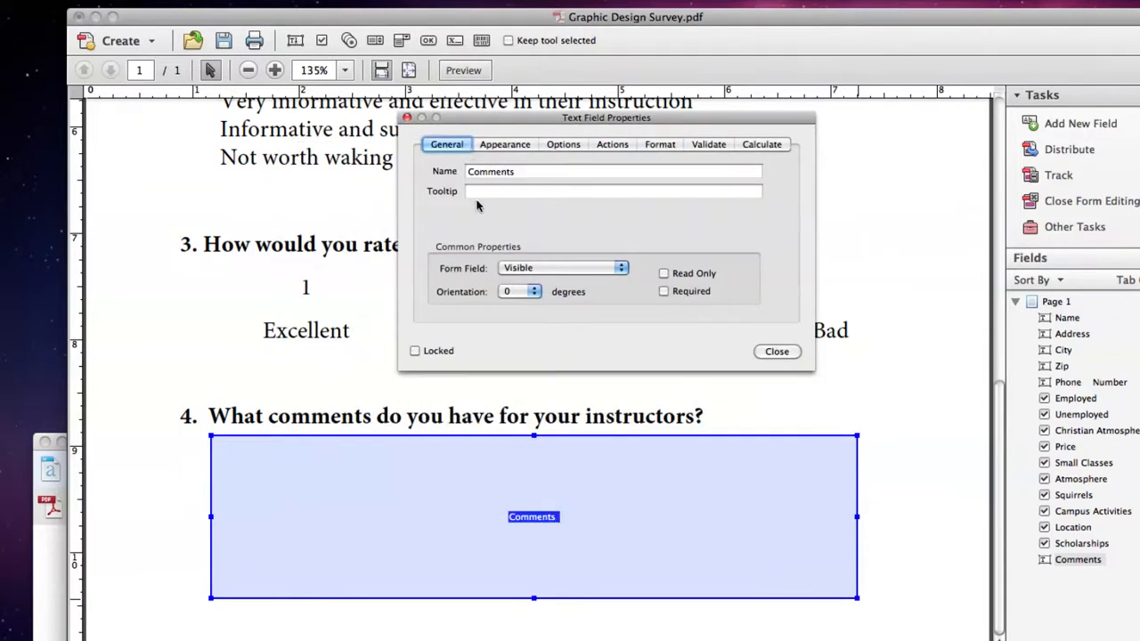
{"action": "left_click", "coordinate": [502, 194]}
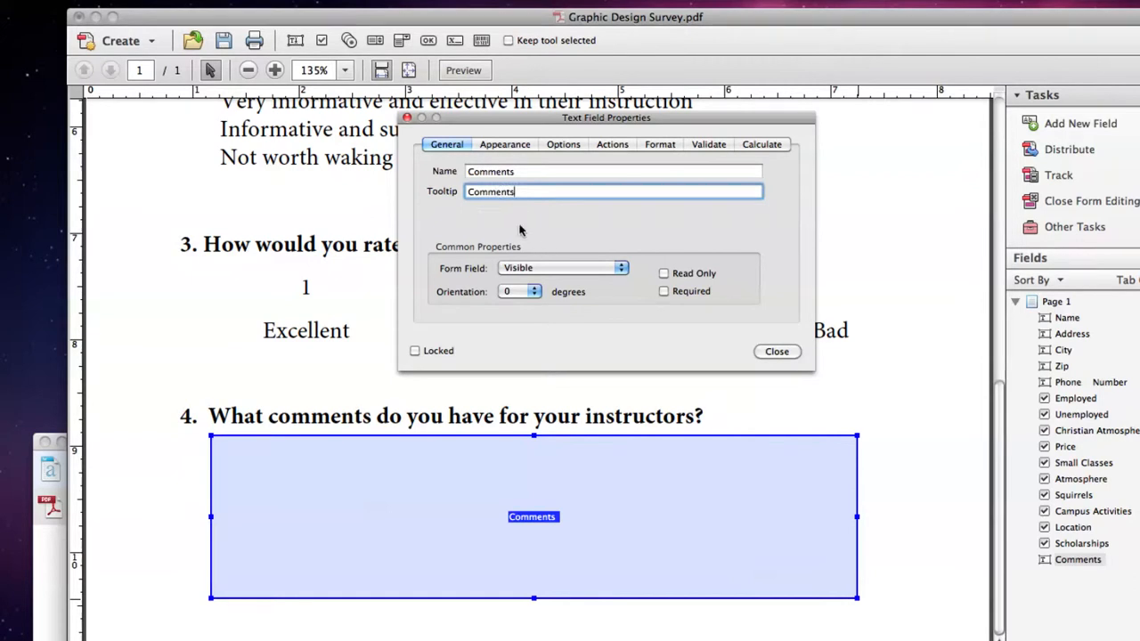
Set the Comments field's font size to Auto and preview the form.
{"action": "left_click", "coordinate": [501, 146]}
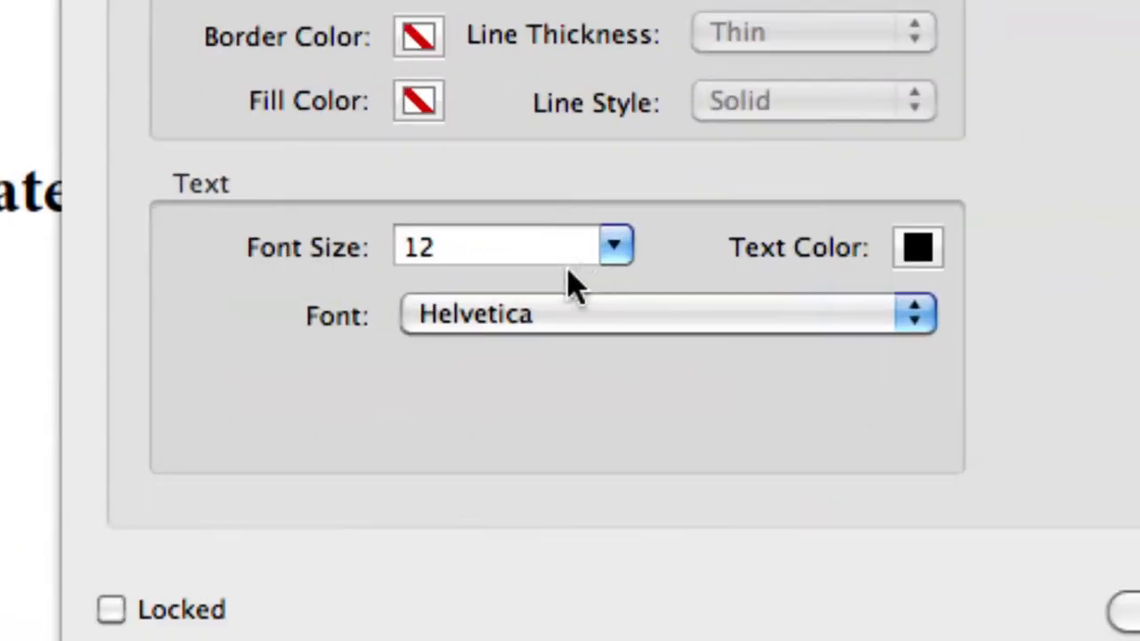
{"action": "left_click", "coordinate": [613, 248]}
{"action": "scroll", "coordinate": [508, 326], "scroll_direction": "up", "scroll_amount": 3}
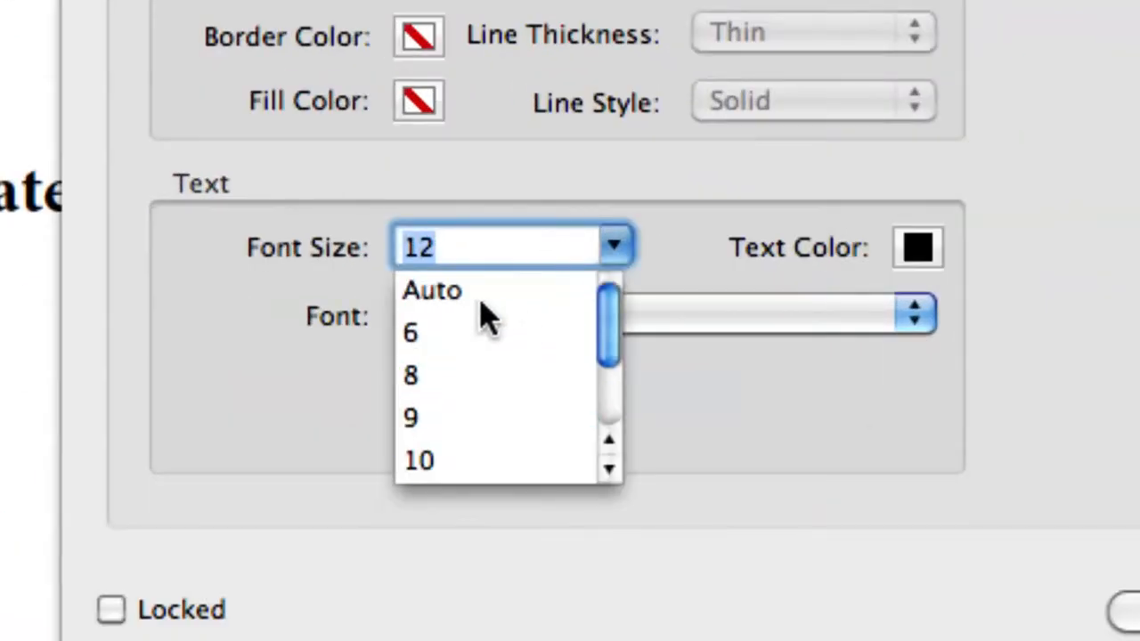
{"action": "left_click", "coordinate": [442, 303]}
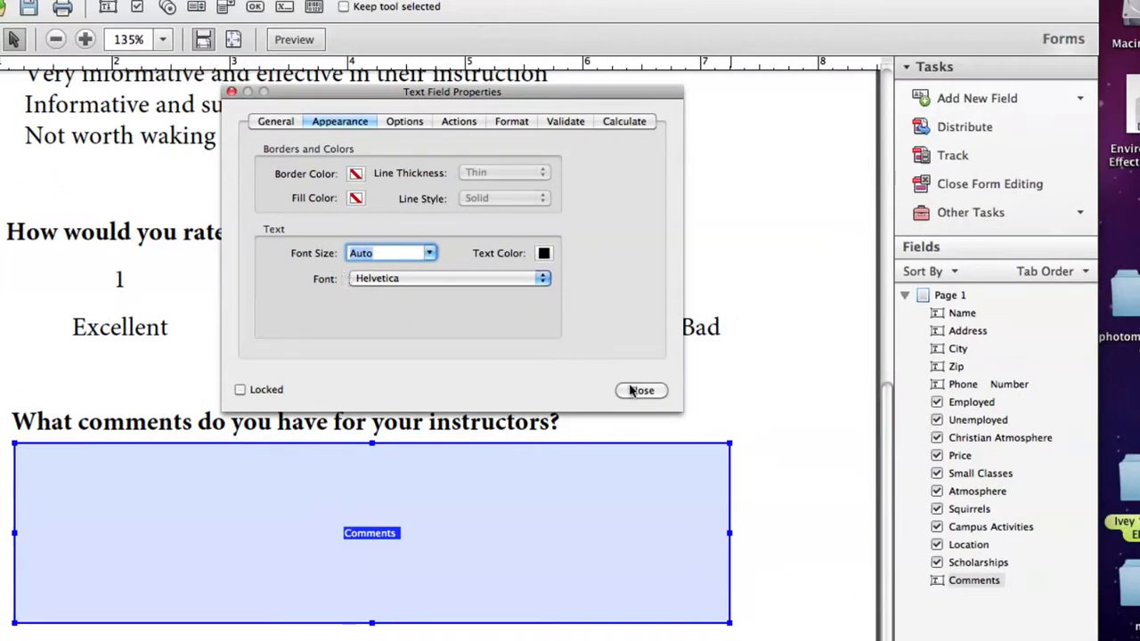
{"action": "left_click", "coordinate": [639, 390]}
{"action": "left_click", "coordinate": [294, 39]}
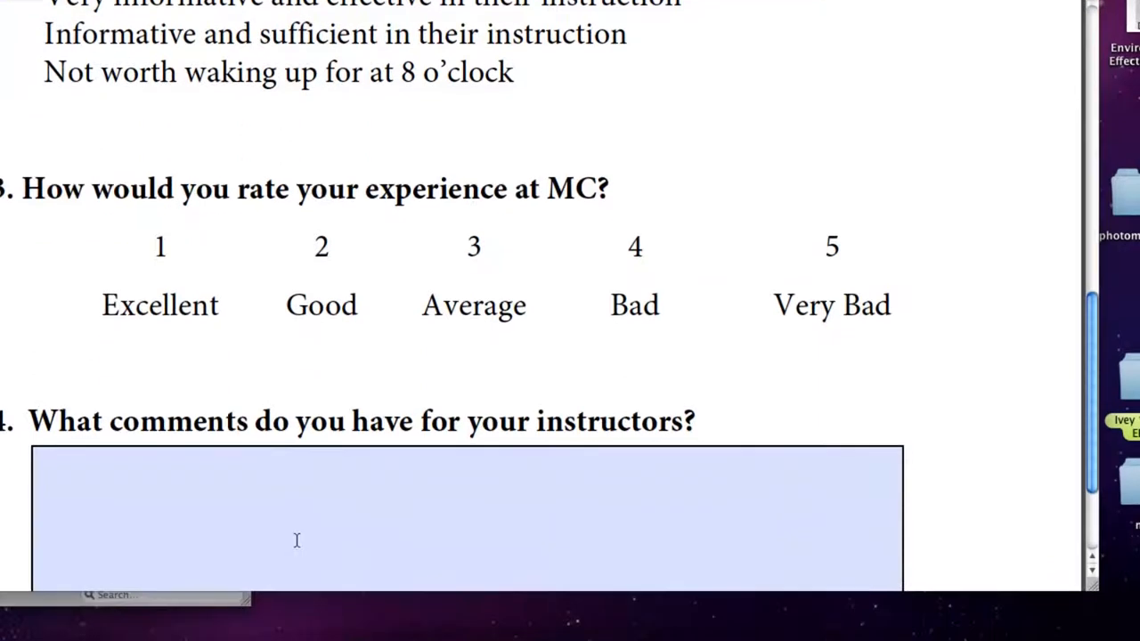
Type test text into the Comments field, delete it all, and go back to form editing.
{"action": "scroll", "coordinate": [297, 541], "scroll_direction": "down", "scroll_amount": 5}
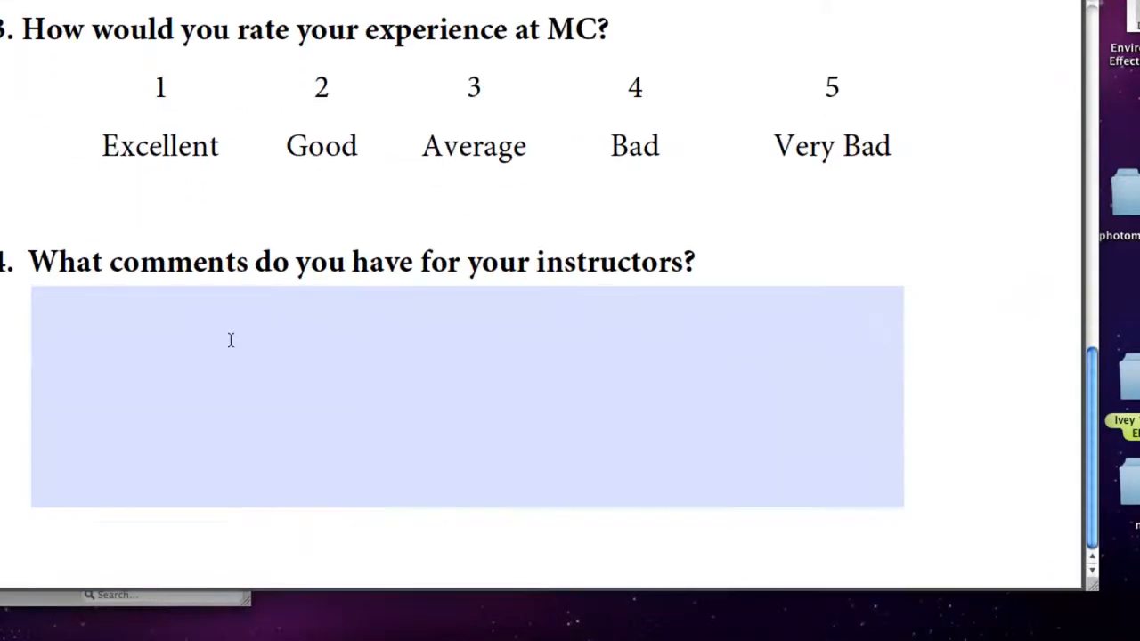
{"action": "left_click", "coordinate": [215, 363]}
{"action": "type", "text": "fas;dl"}
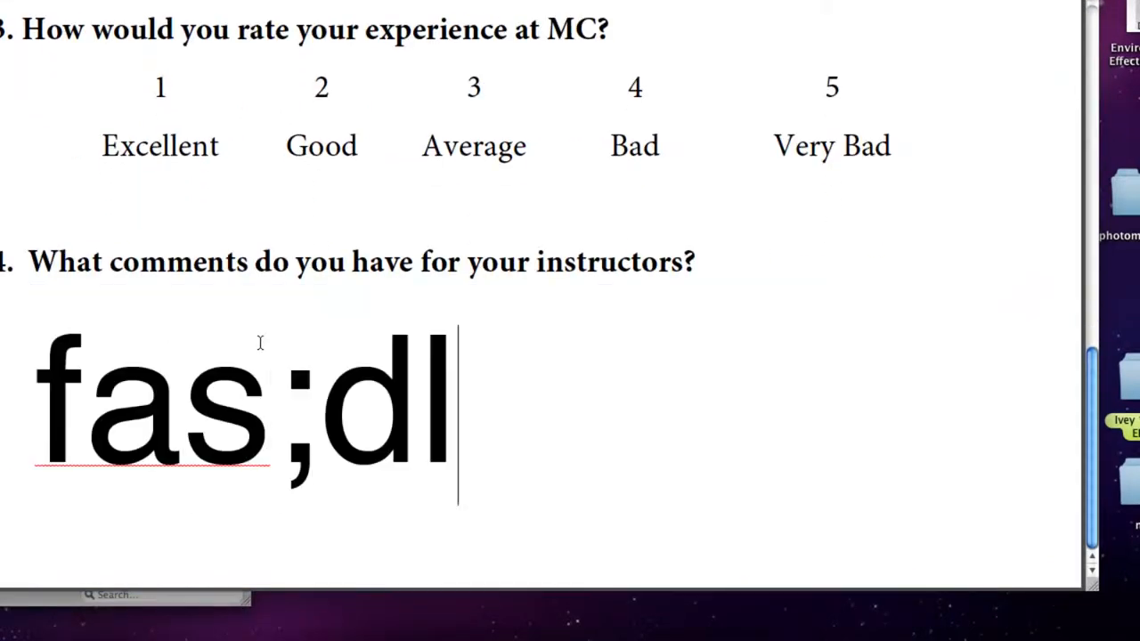
{"action": "type", "text": "kfj;lksja;lskdfj;alskd"}
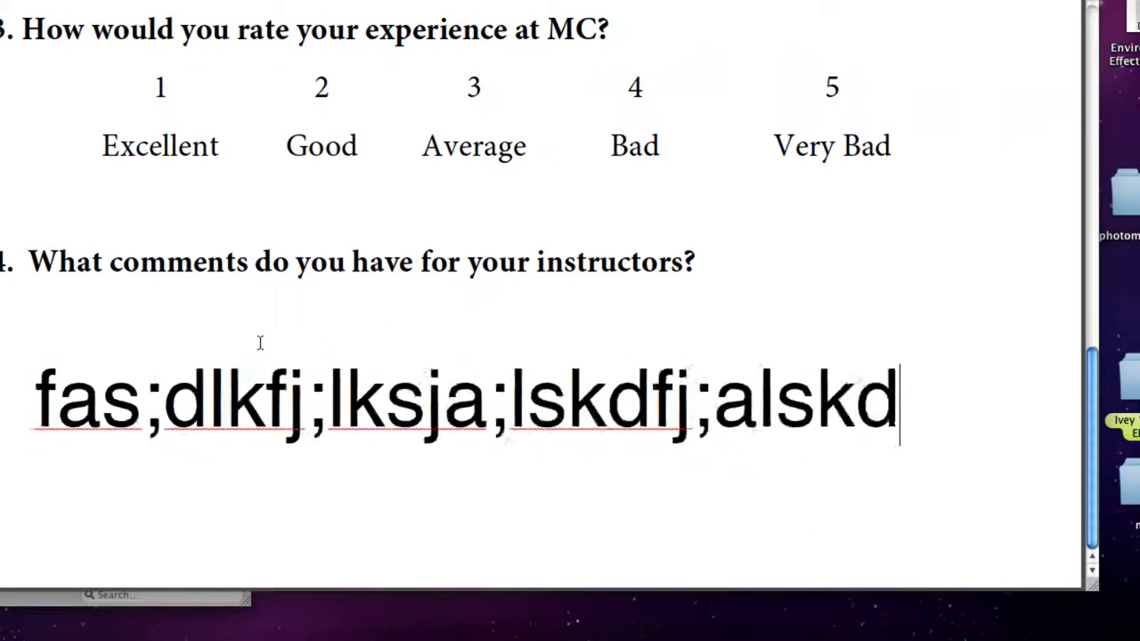
{"action": "type", "text": "fj;alsdkfja;sldfkj;alskfj;aldskfj a;lksdjf;alskdjf;a"}
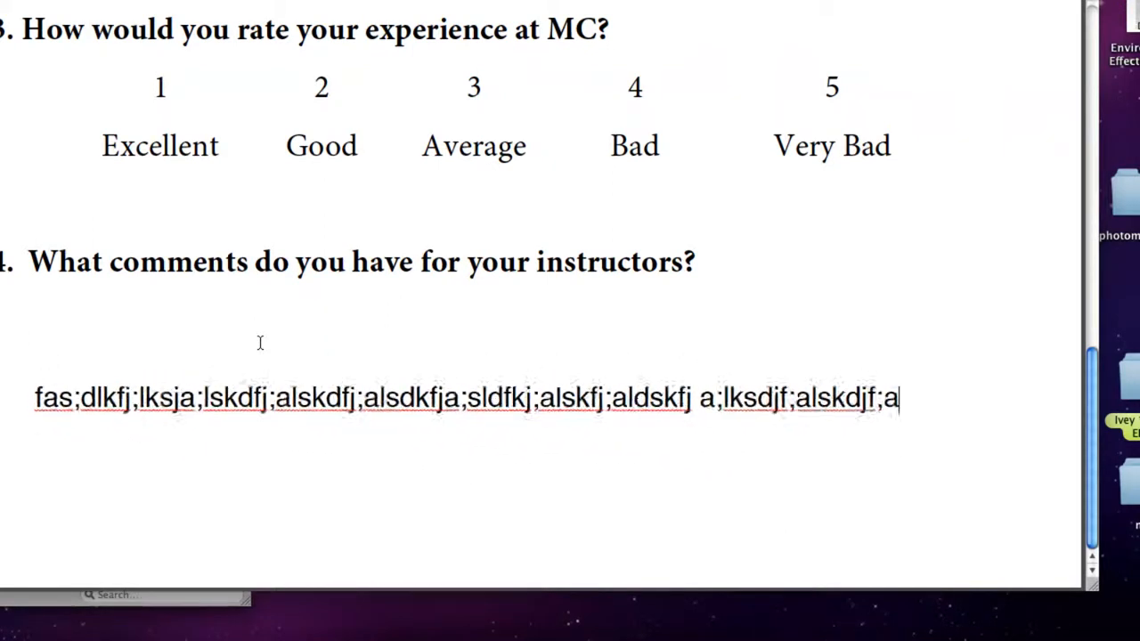
{"action": "type", "text": "lsdkfja;slkfdj ;alsdfjk"}
{"action": "key", "text": "super+a"}
{"action": "type", "text": "a;sldfkj;alskdj"}
{"action": "key", "text": "super+a"}
{"action": "key", "text": "BackSpace"}
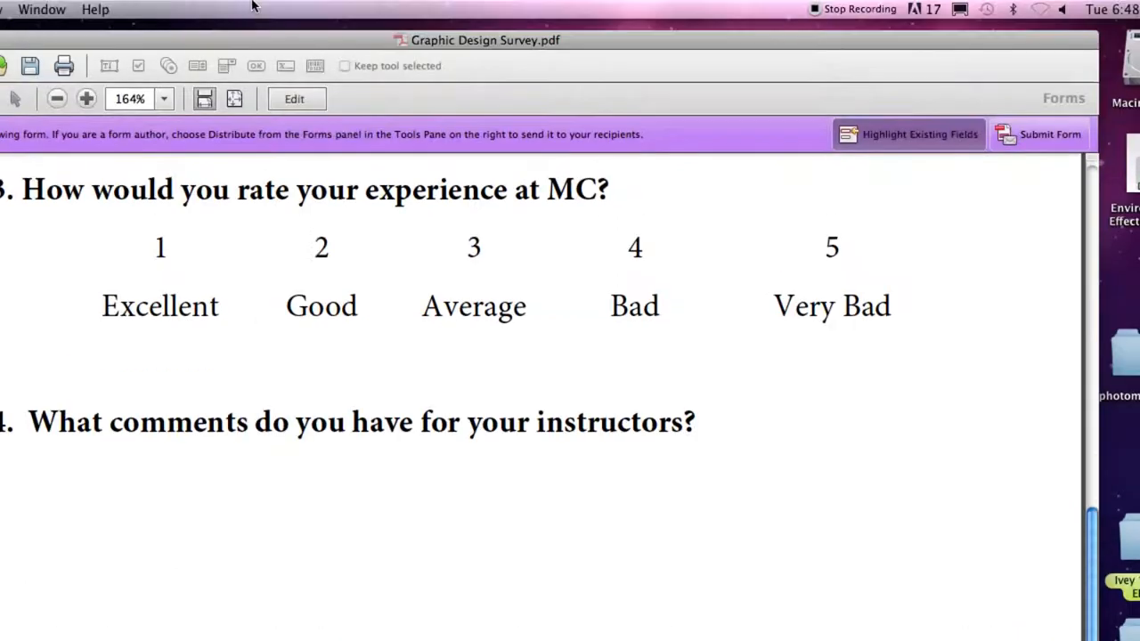
{"action": "left_click", "coordinate": [294, 99]}
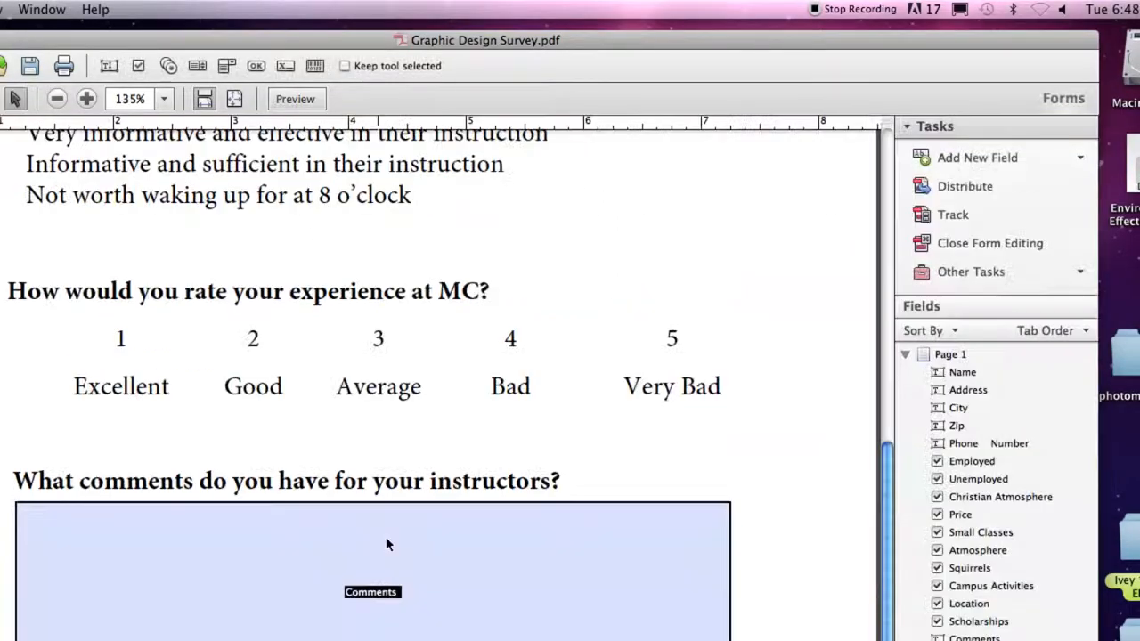
Make the Comments field 12 pt and multi-line with Scroll long text off, then preview.
{"action": "left_click", "coordinate": [383, 602]}
{"action": "double_click", "coordinate": [383, 561]}
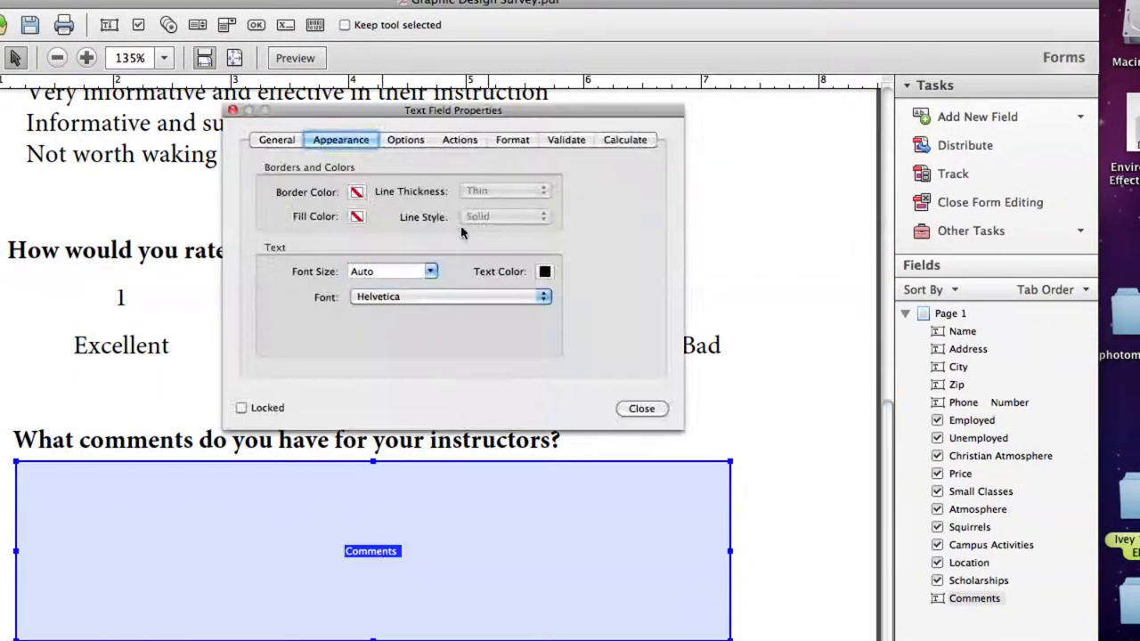
{"action": "left_click", "coordinate": [392, 273]}
{"action": "scroll", "coordinate": [371, 351], "scroll_direction": "down", "scroll_amount": 2}
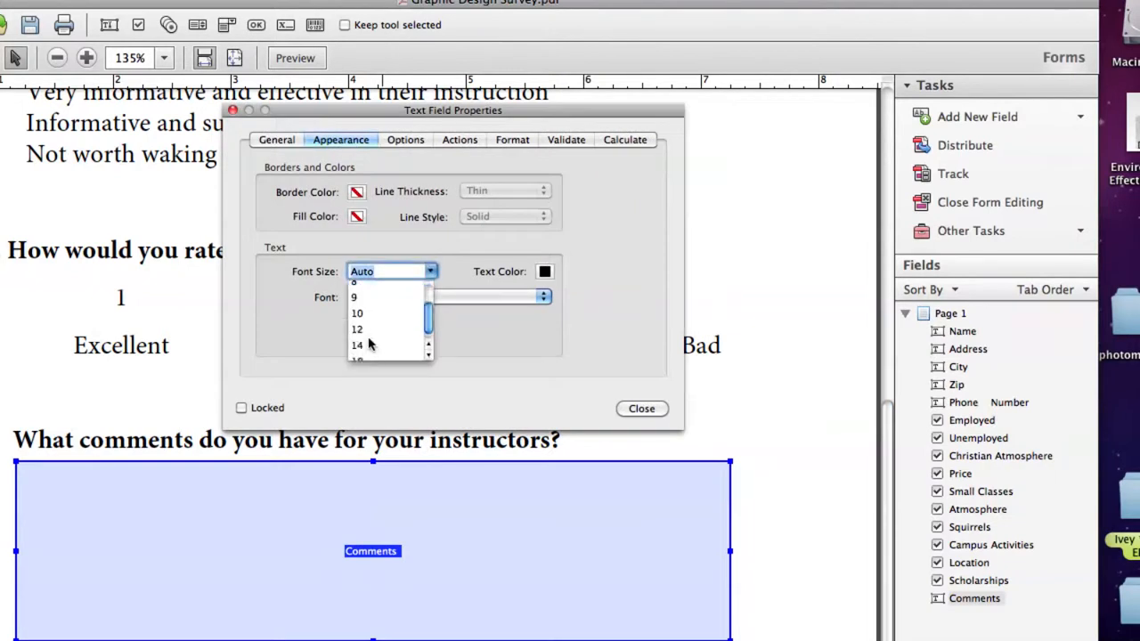
{"action": "left_click", "coordinate": [357, 330]}
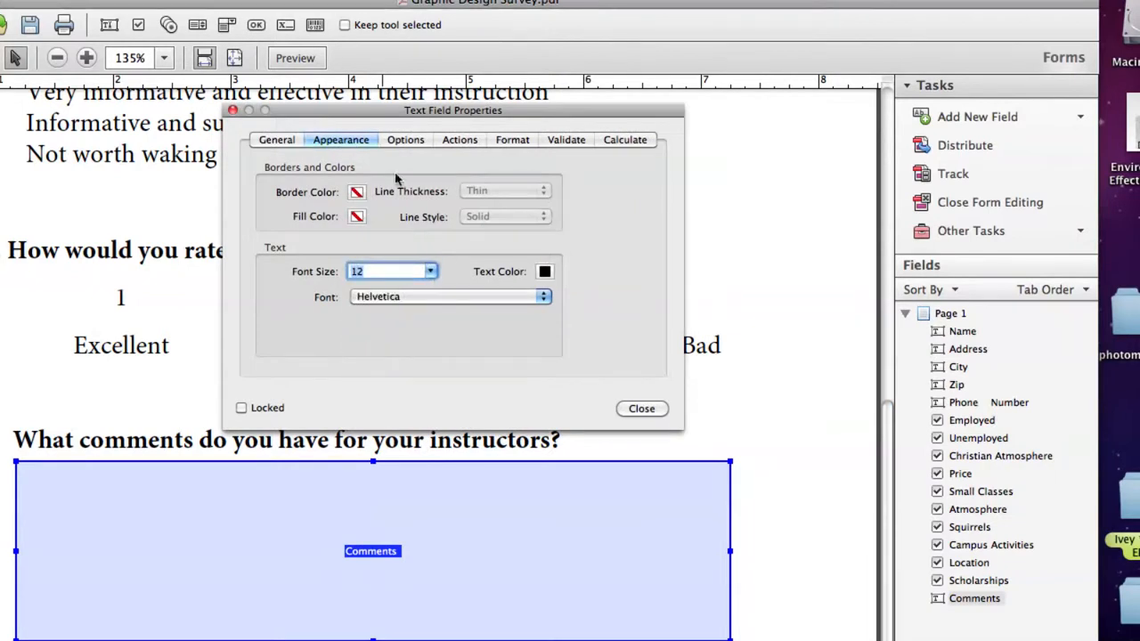
{"action": "left_click", "coordinate": [406, 141]}
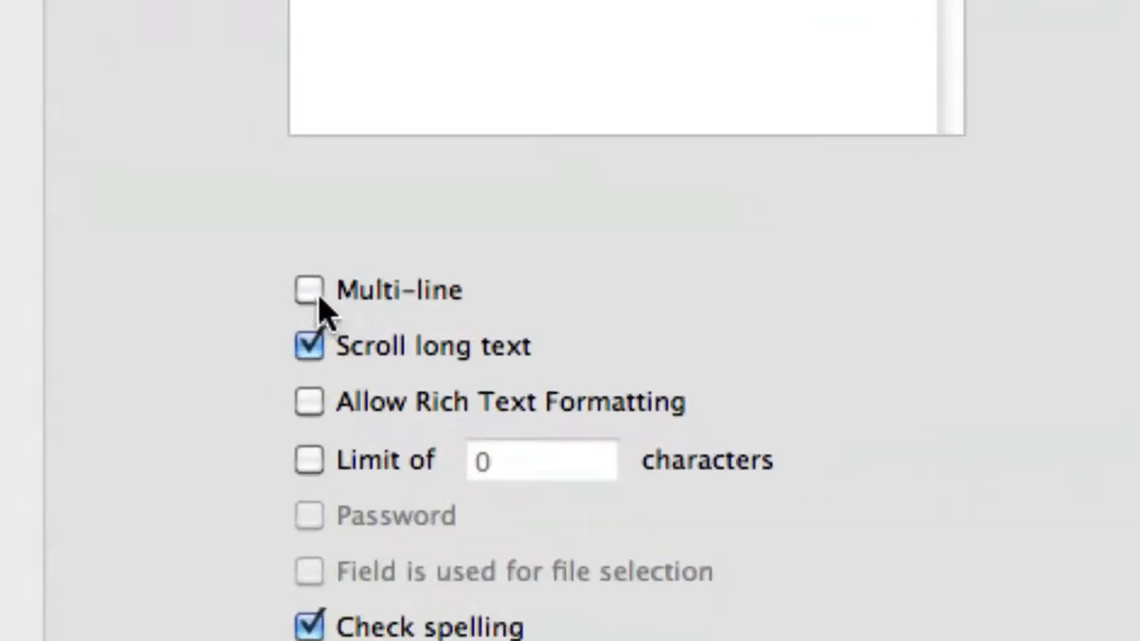
{"action": "left_click", "coordinate": [338, 308]}
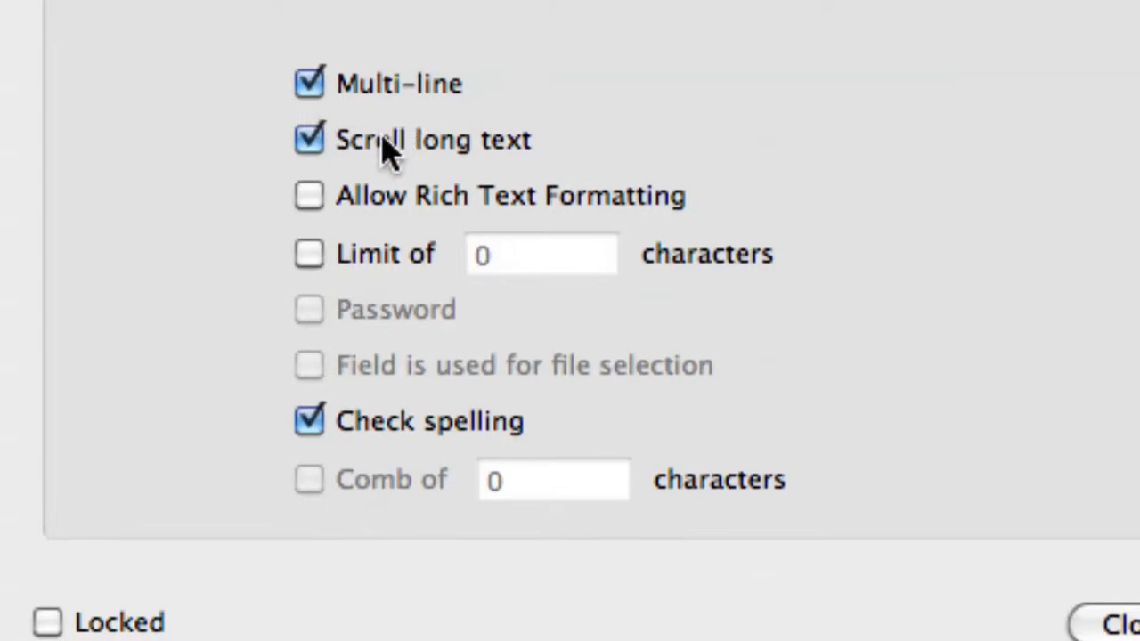
{"action": "left_click", "coordinate": [316, 146]}
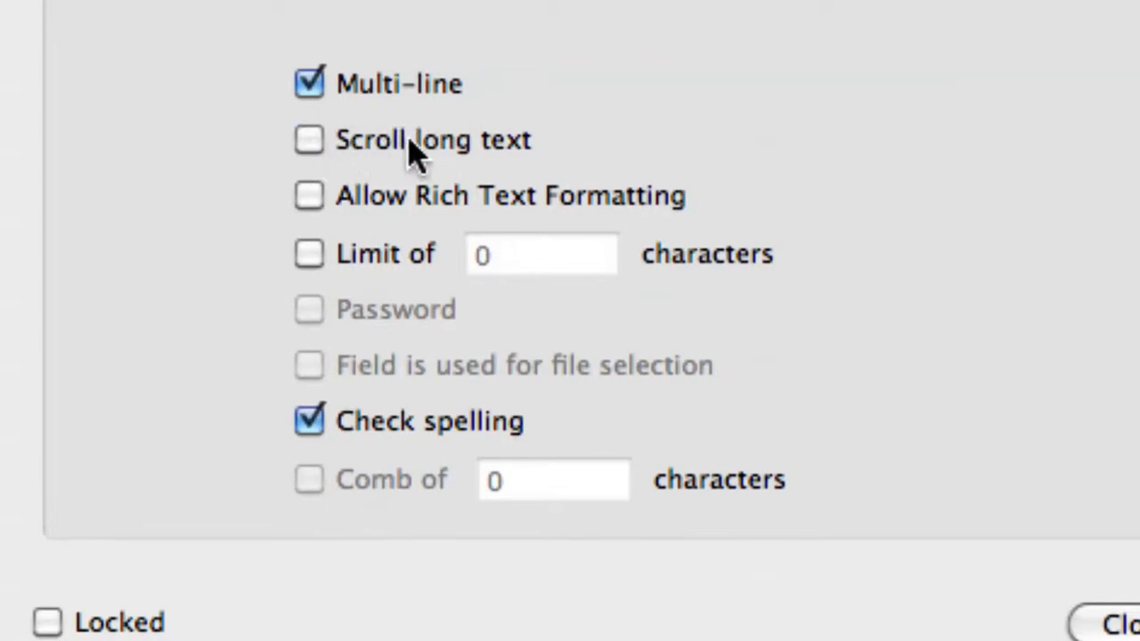
{"action": "left_click", "coordinate": [1091, 625]}
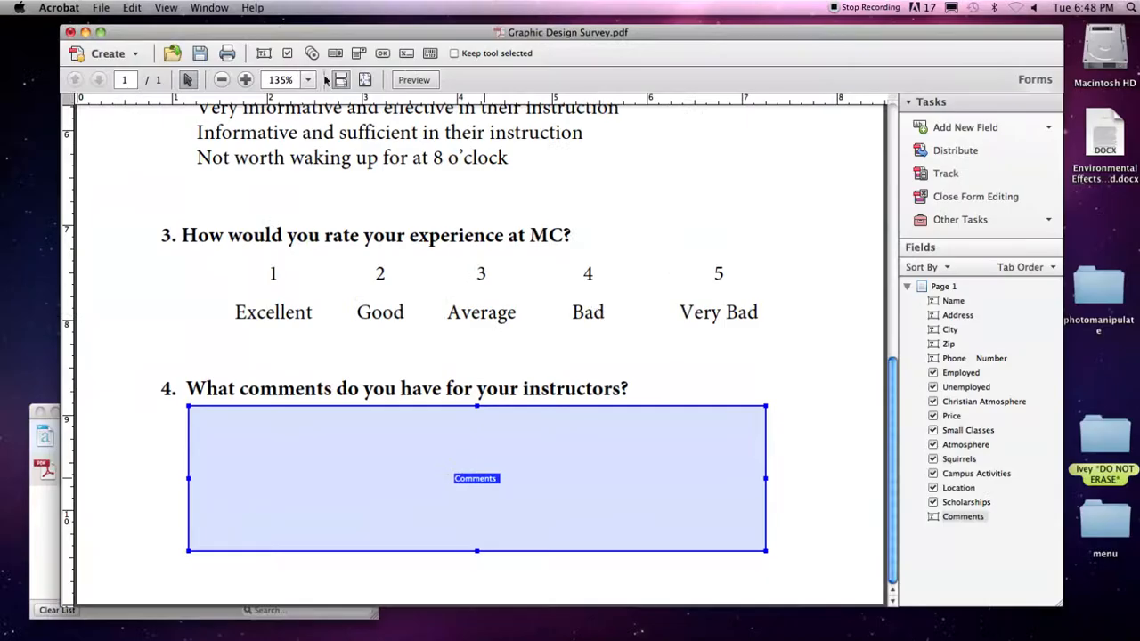
{"action": "left_click", "coordinate": [414, 79]}
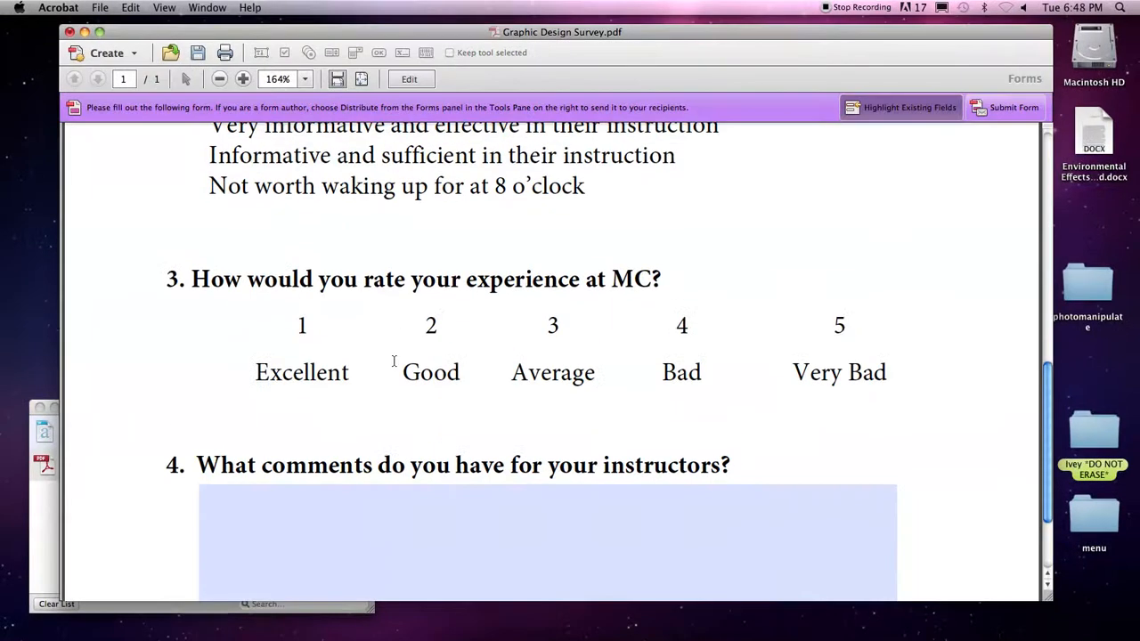
Type several lines of sample text into the Comments field to check wrapping.
{"action": "scroll", "coordinate": [362, 496], "scroll_direction": "down", "scroll_amount": 3}
{"action": "left_click", "coordinate": [341, 459]}
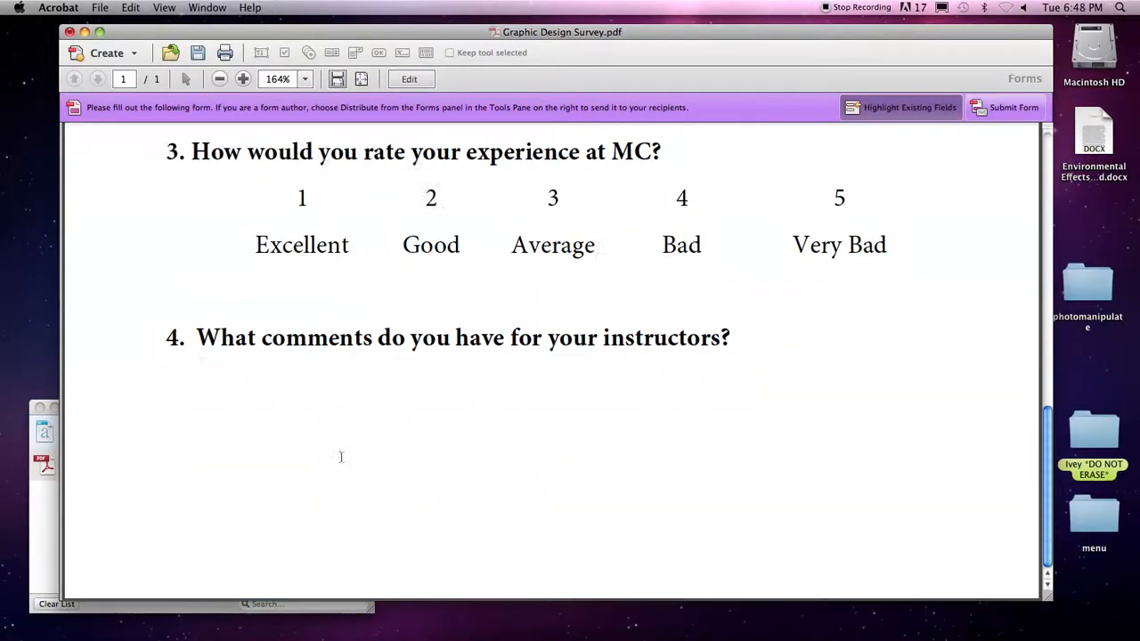
{"action": "type", "text": "asdf;lkaj sd;lfkja s;dlfkj a;sldkfj ;alskdfj ;laks dfj"}
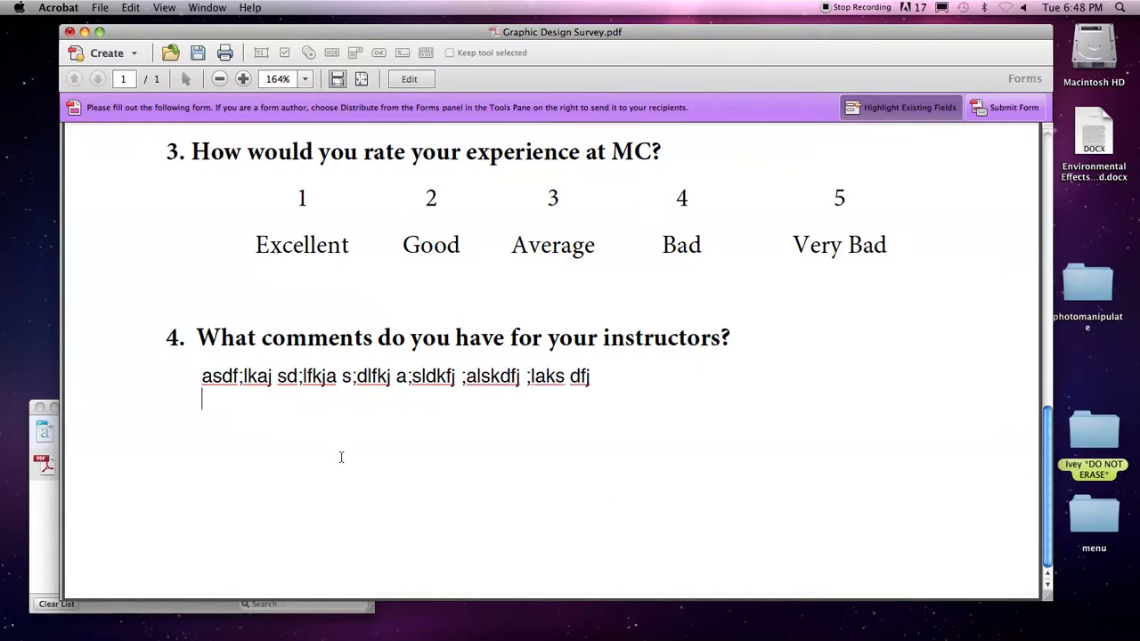
{"action": "type", "text": " a;slkdfj; alsdkfja"}
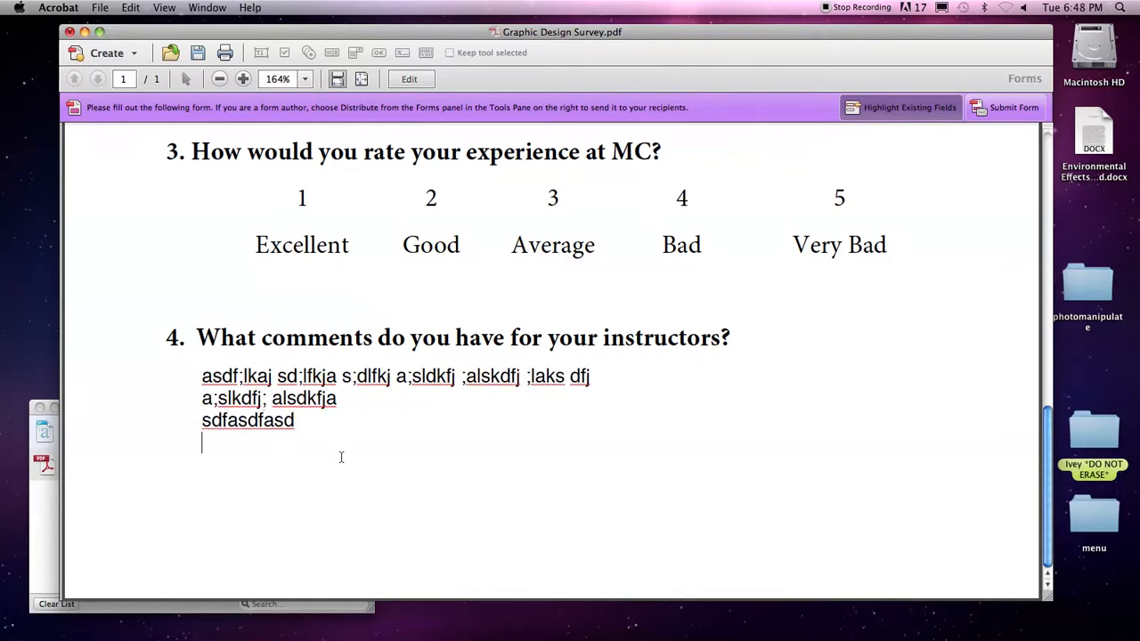
{"action": "type", "text": " sdfasdfasd fa sdf a sdfasd;lfkja;sldkfj ;aslkdfj a;slfk"}
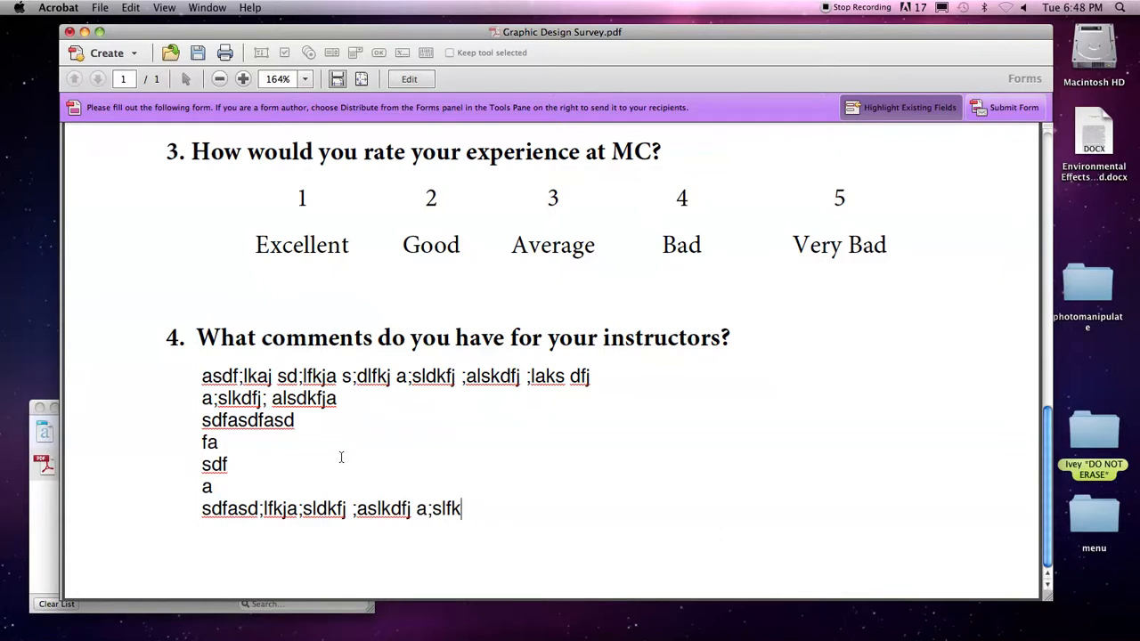
Switch back to form editing and scroll up to the top of the survey.
{"action": "left_click", "coordinate": [409, 78]}
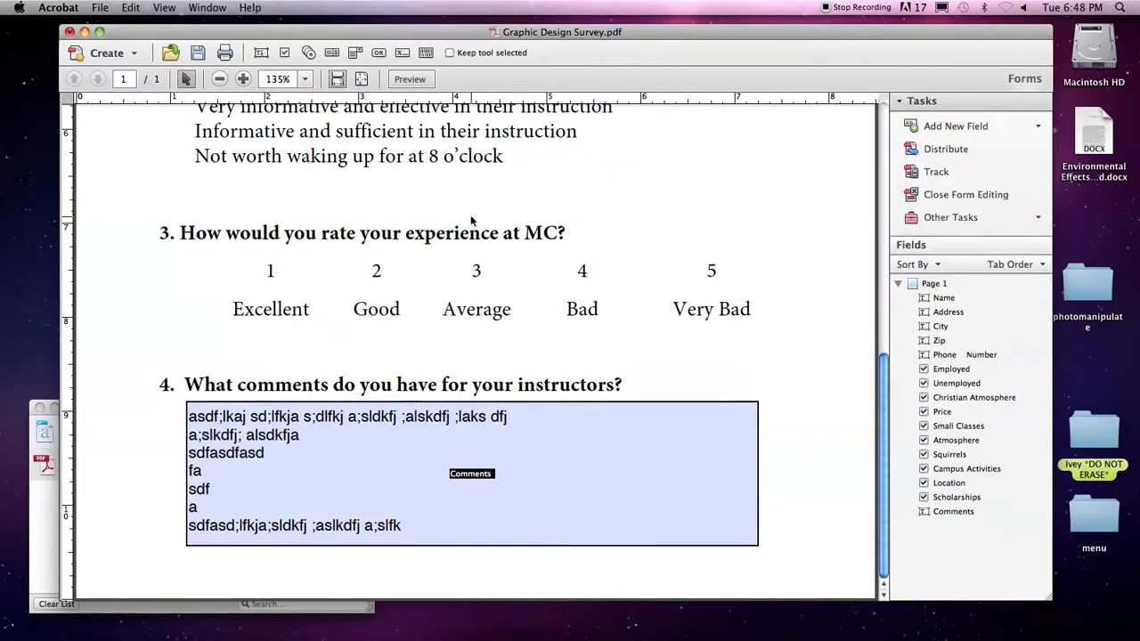
{"action": "scroll", "coordinate": [471, 220], "scroll_direction": "up", "scroll_amount": 10}
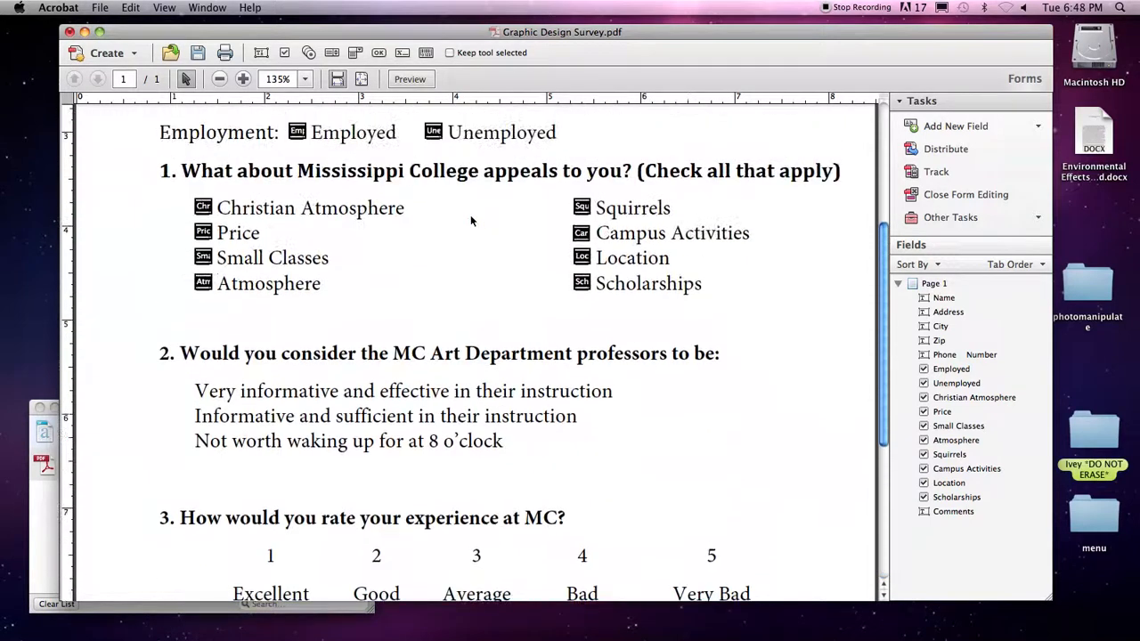
{"action": "scroll", "coordinate": [470, 215], "scroll_direction": "up", "scroll_amount": 5}
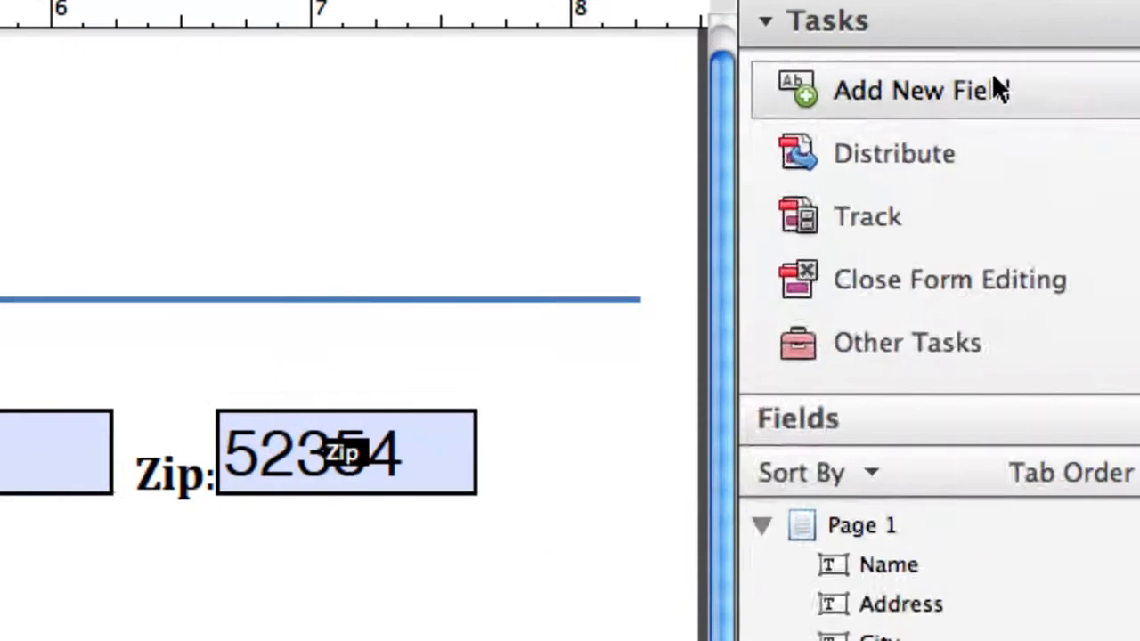
Draw a dropdown beside Marital Status, name it Marital, and open its All Properties.
{"action": "left_click", "coordinate": [993, 50]}
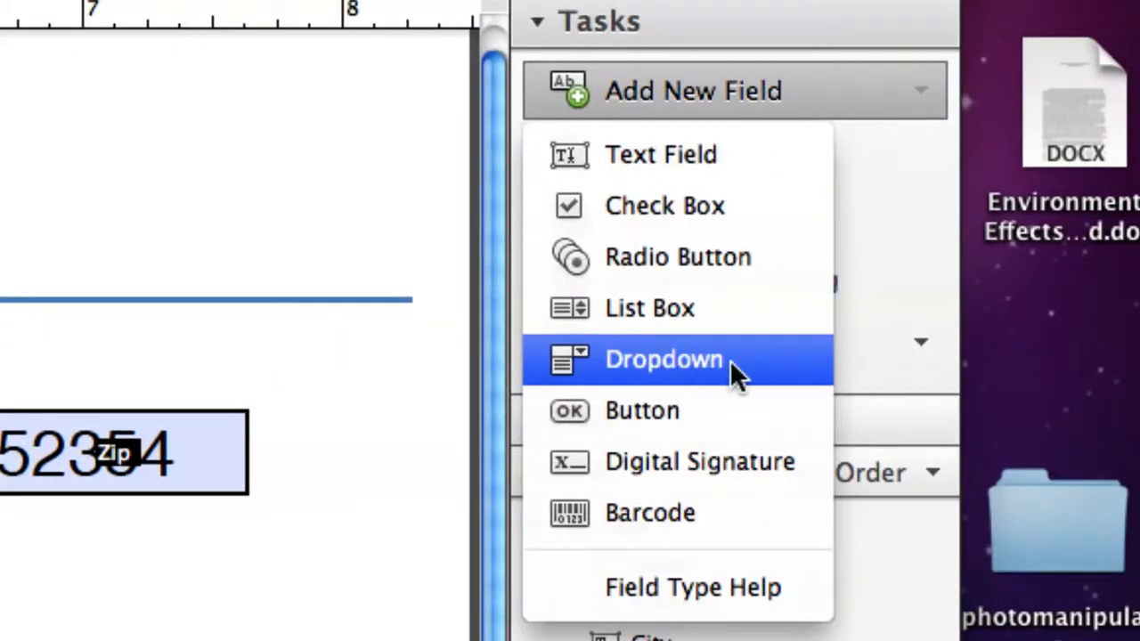
{"action": "left_click", "coordinate": [730, 360]}
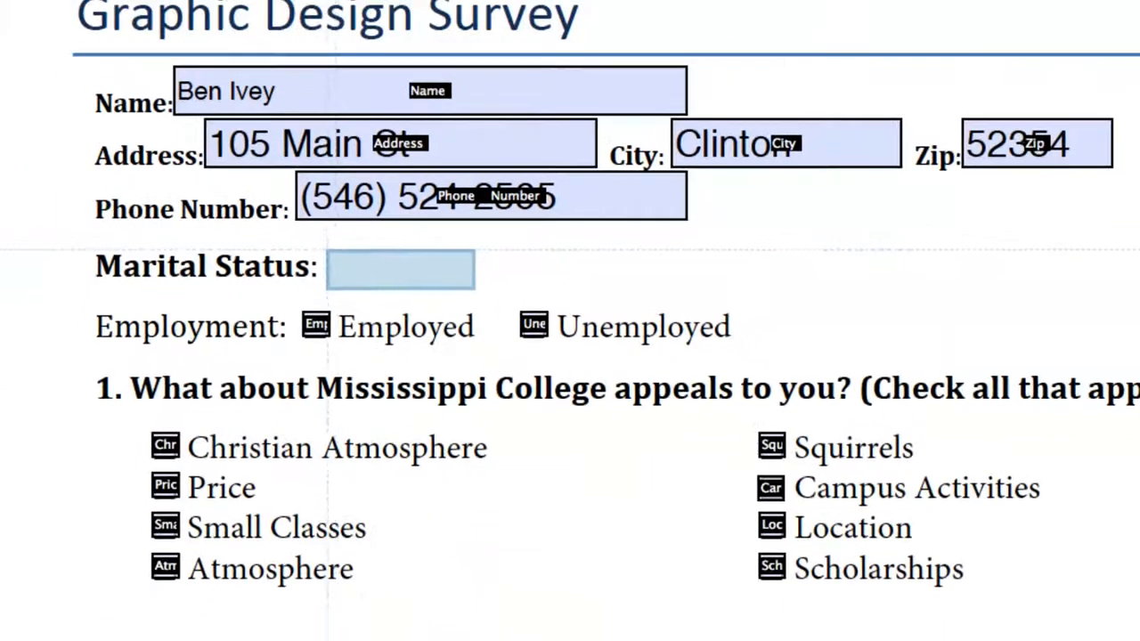
{"action": "mouse_move", "coordinate": [325, 246]}
{"action": "left_mouse_down"}
{"action": "mouse_move", "coordinate": [362, 270]}
{"action": "mouse_move", "coordinate": [624, 293]}
{"action": "mouse_move", "coordinate": [610, 287]}
{"action": "left_mouse_up"}
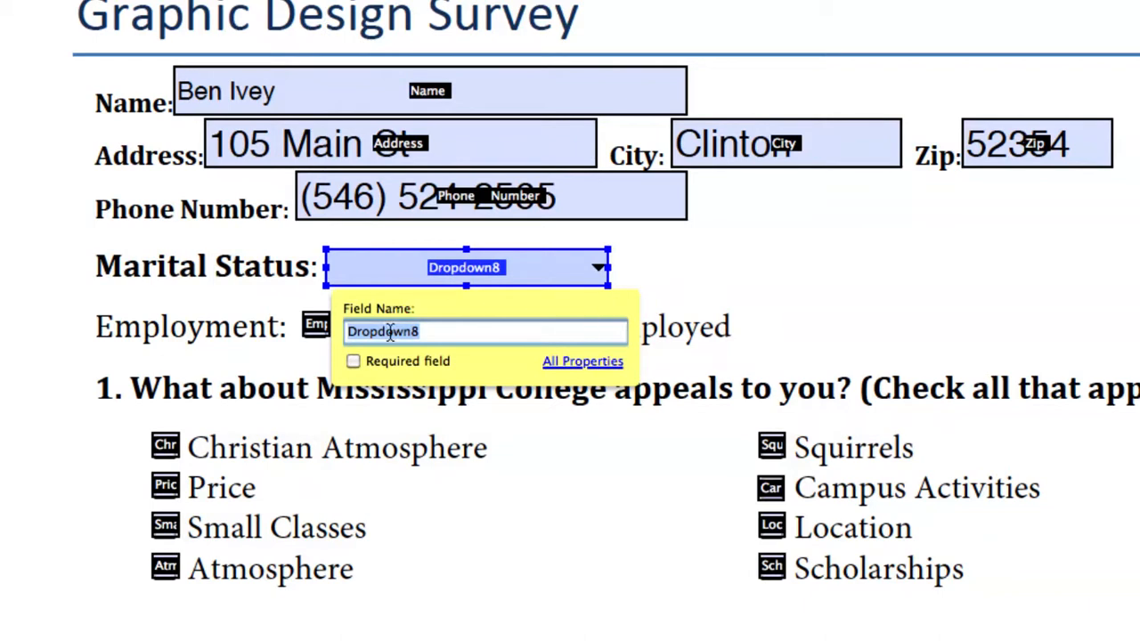
{"action": "type", "text": "Marital"}
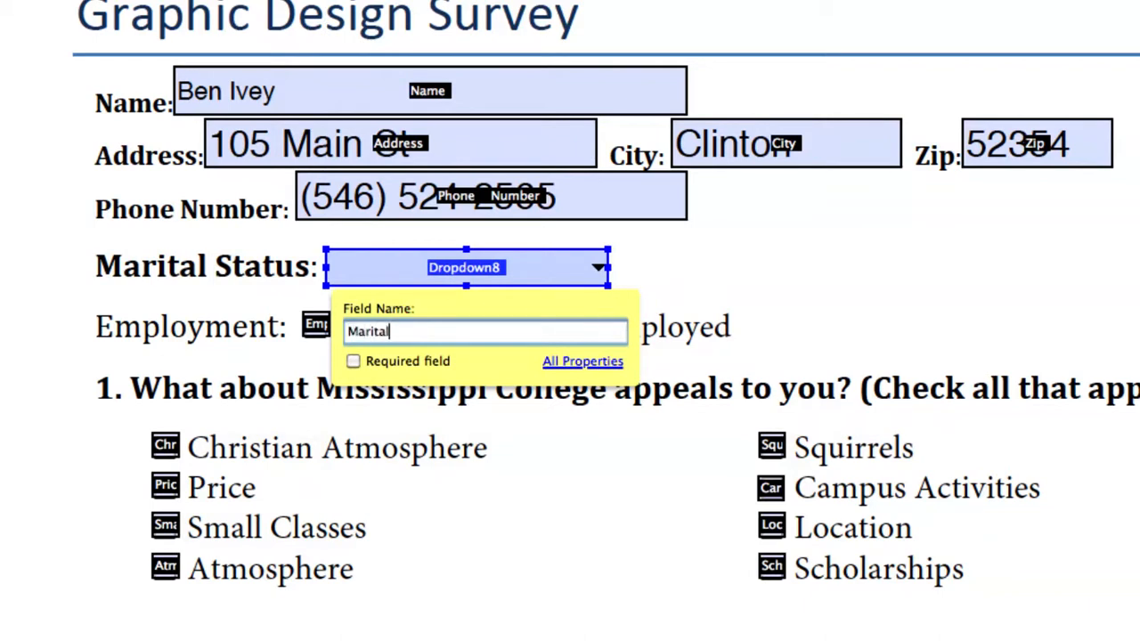
{"action": "left_click", "coordinate": [563, 363]}
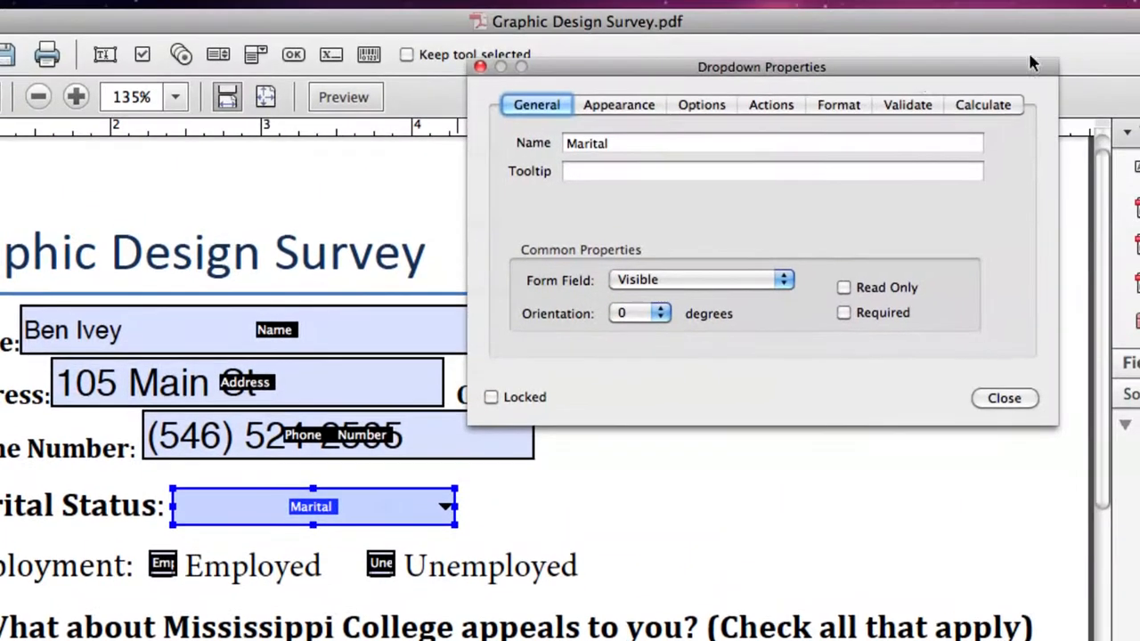
{"action": "left_click_drag", "start_coordinate": [917, 77], "coordinate": [855, 273]}
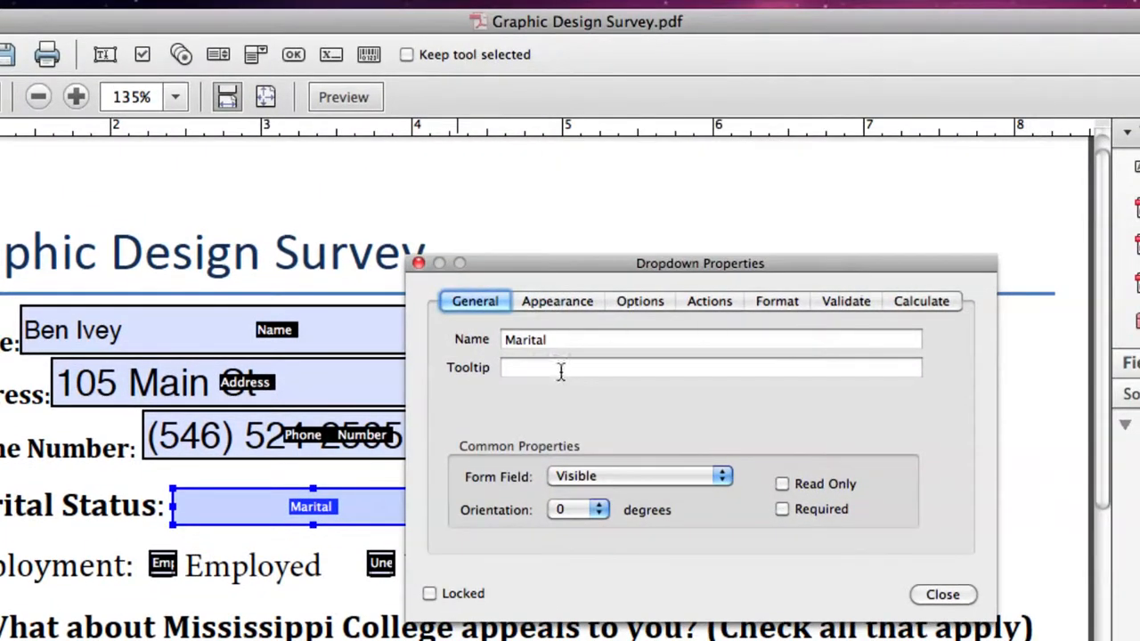
Add Married as the first dropdown item with a matching export value.
{"action": "left_click", "coordinate": [650, 304]}
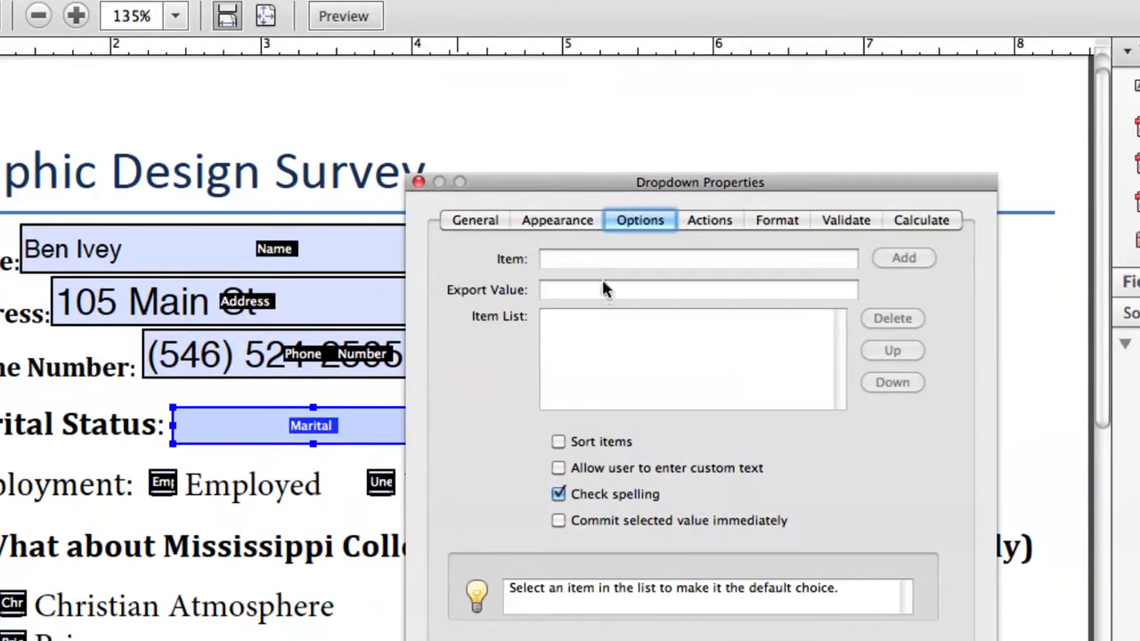
{"action": "left_click", "coordinate": [559, 258]}
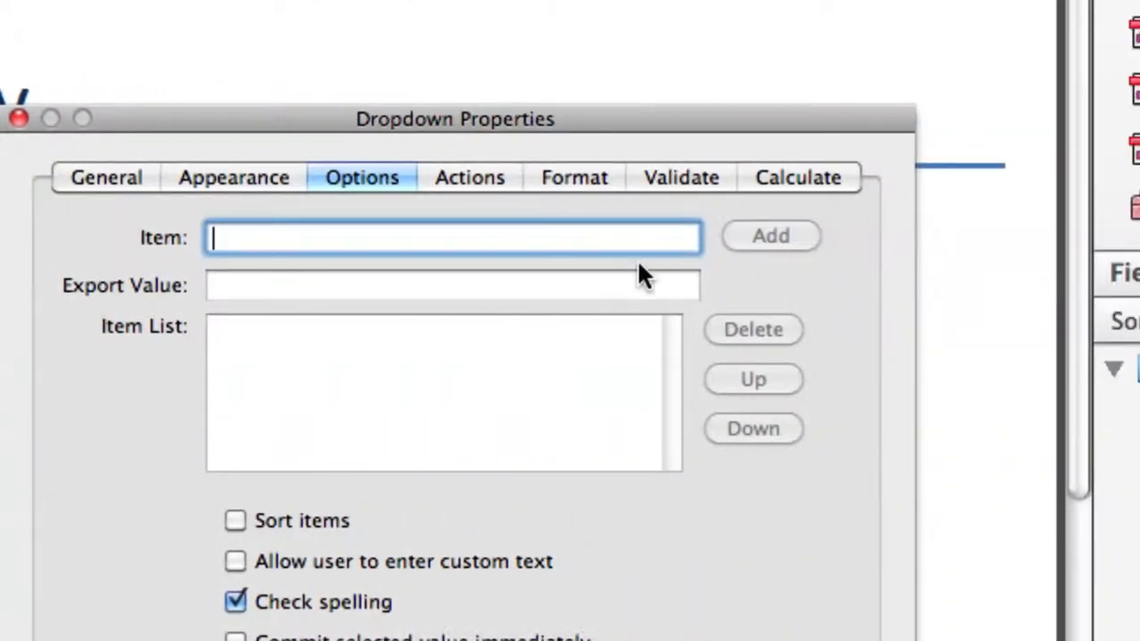
{"action": "type", "text": "Married"}
{"action": "key", "text": "Tab"}
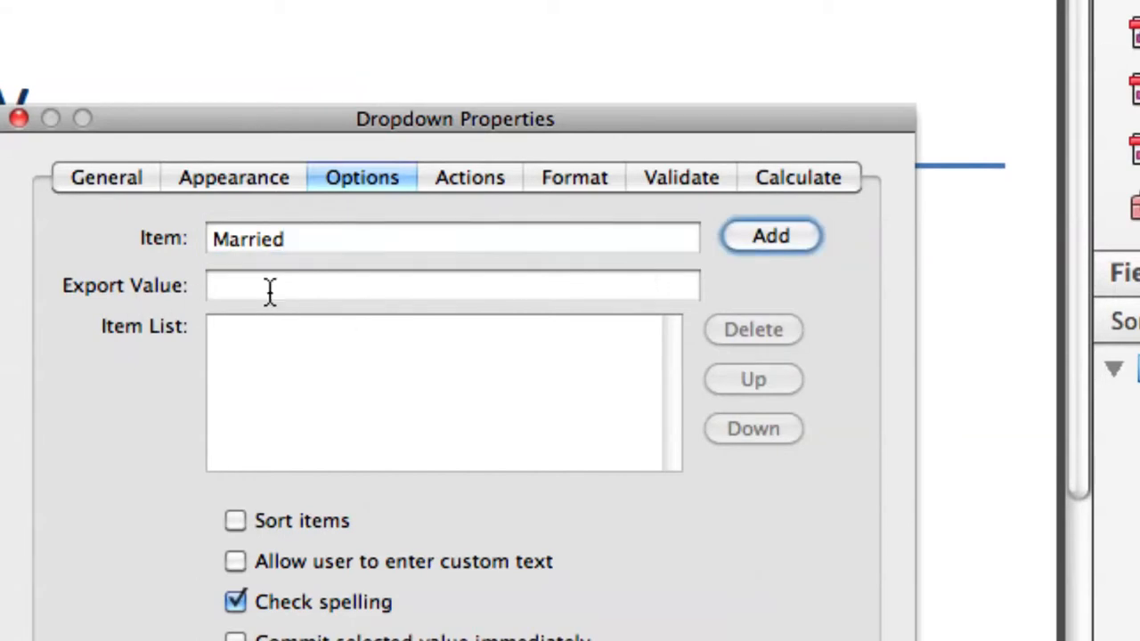
{"action": "left_click", "coordinate": [273, 291]}
{"action": "type", "text": "Married"}
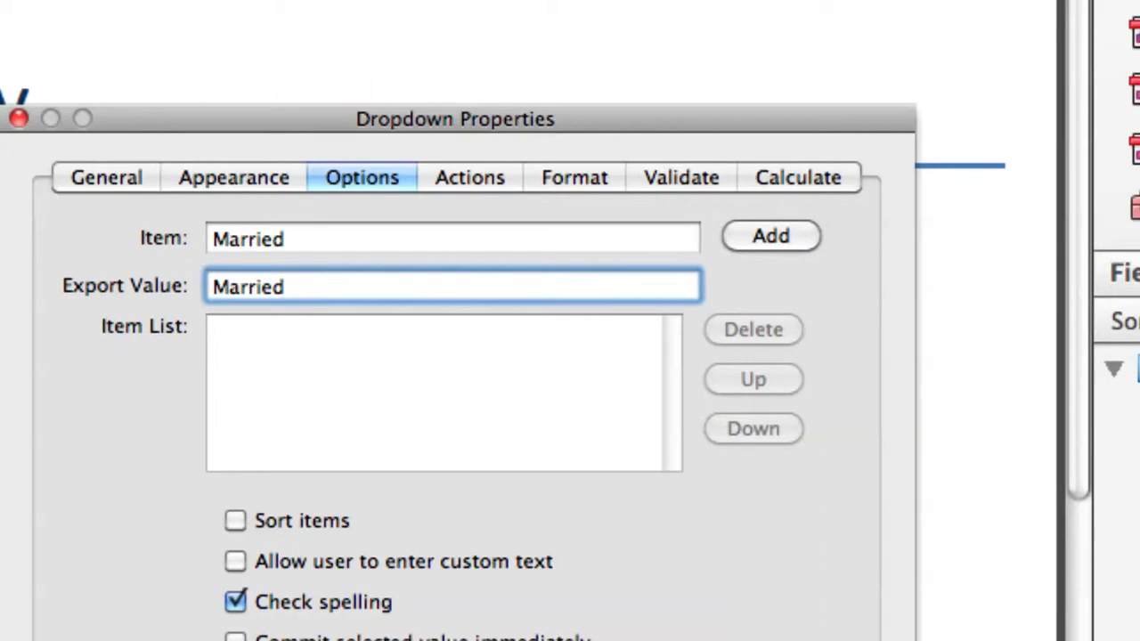
{"action": "left_click", "coordinate": [748, 237]}
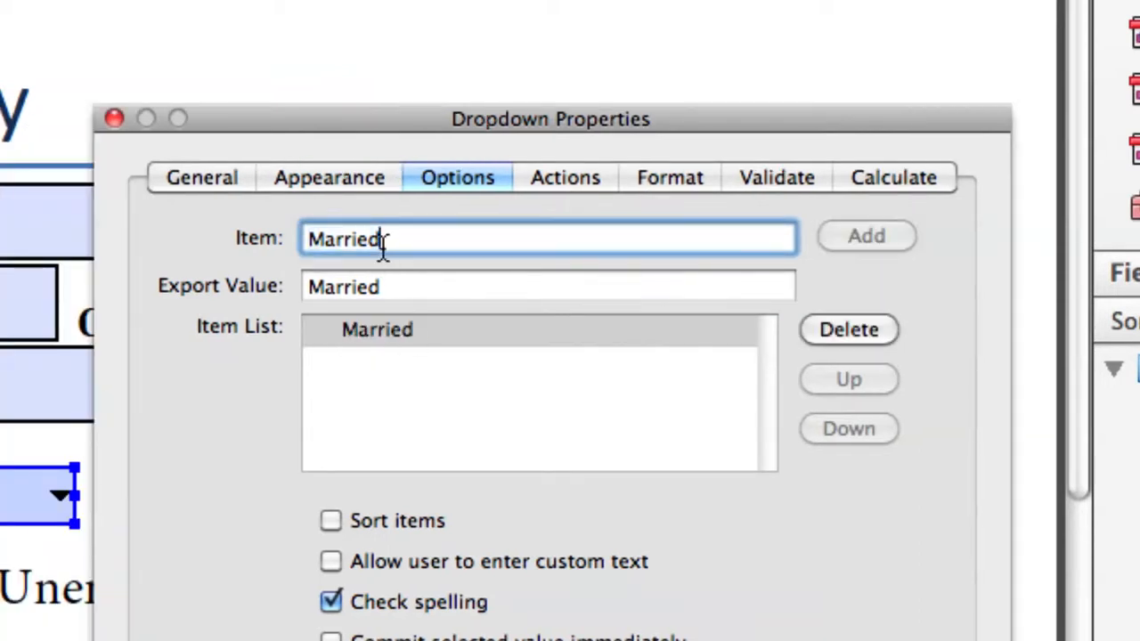
Add Single and Divorced as items, each with a matching export value.
{"action": "type", "text": "Single"}
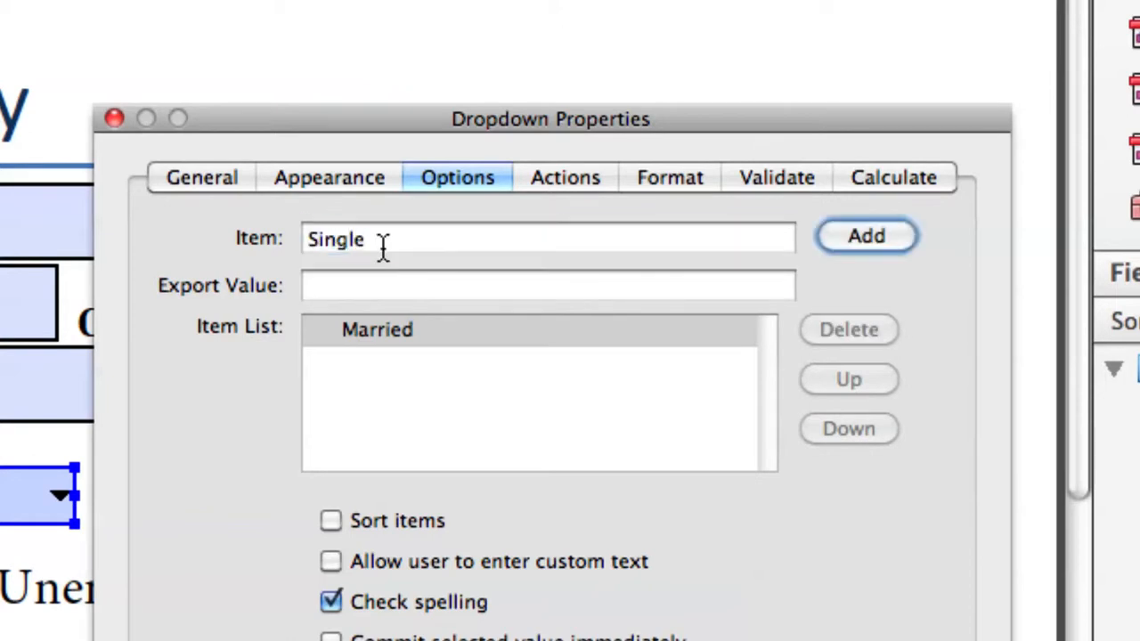
{"action": "key", "text": "Tab"}
{"action": "type", "text": "Single"}
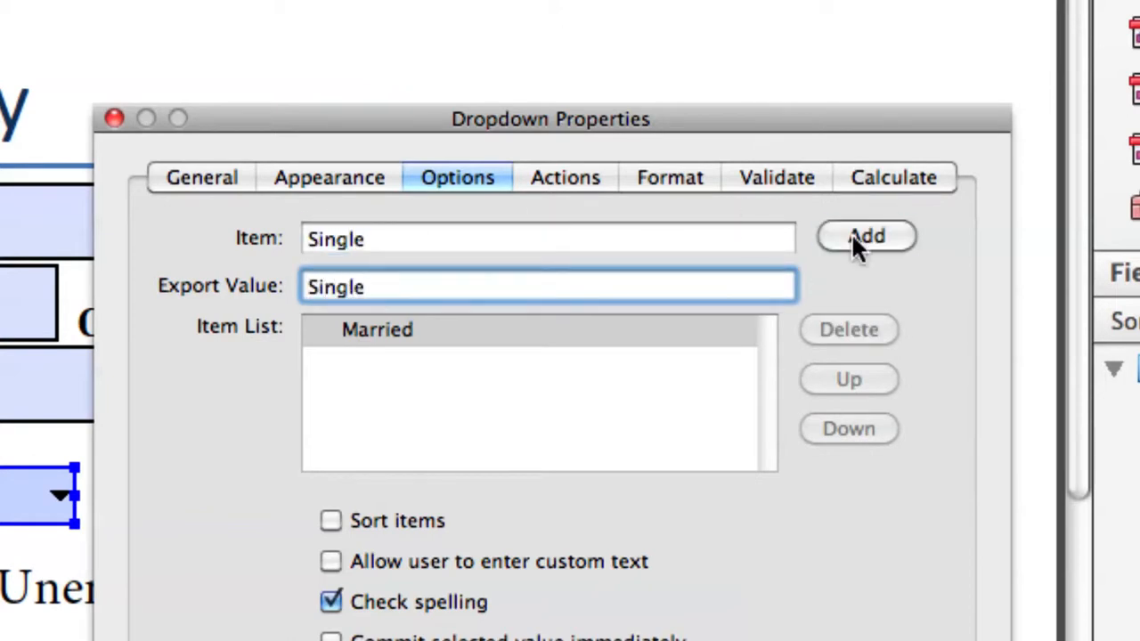
{"action": "left_click", "coordinate": [880, 239]}
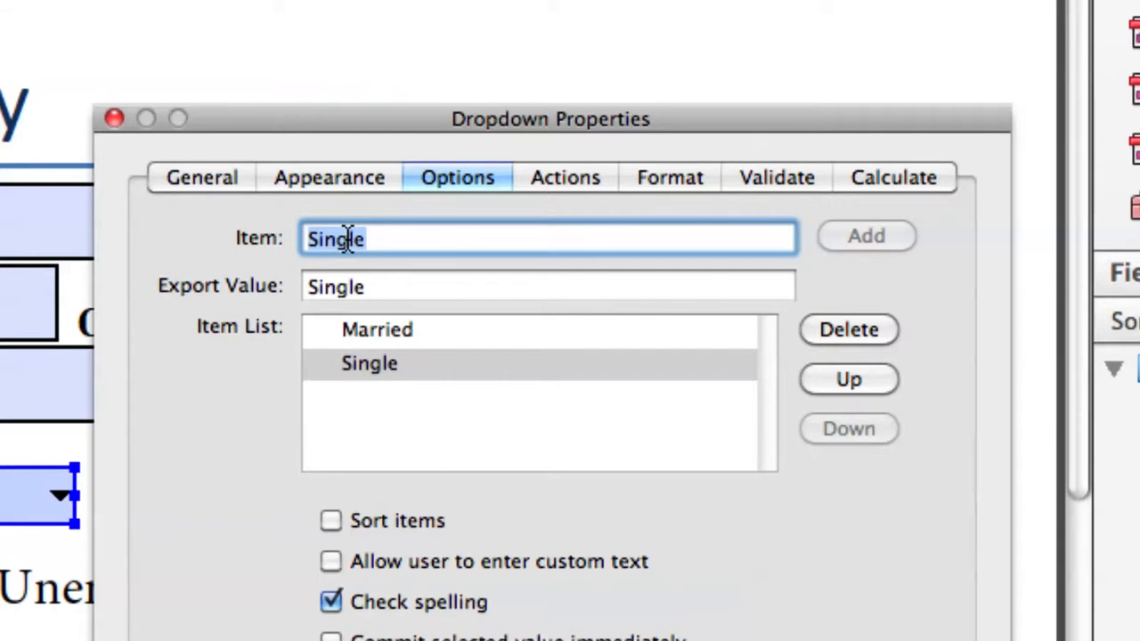
{"action": "type", "text": "Divorced"}
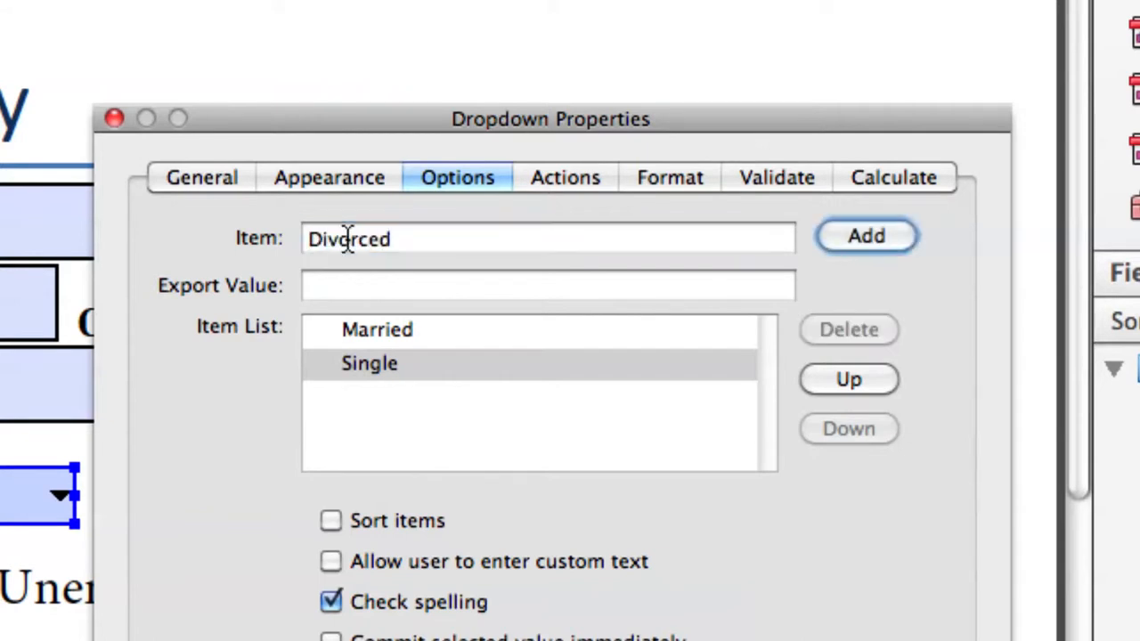
{"action": "key", "text": "Tab"}
{"action": "type", "text": "Divorc"}
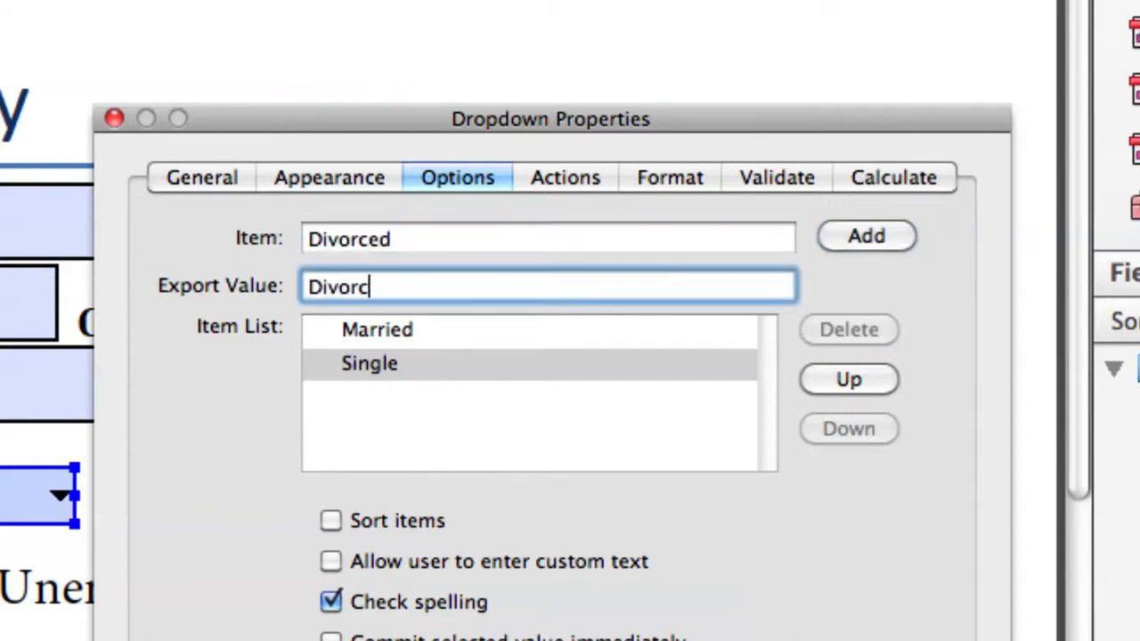
{"action": "left_click", "coordinate": [860, 236]}
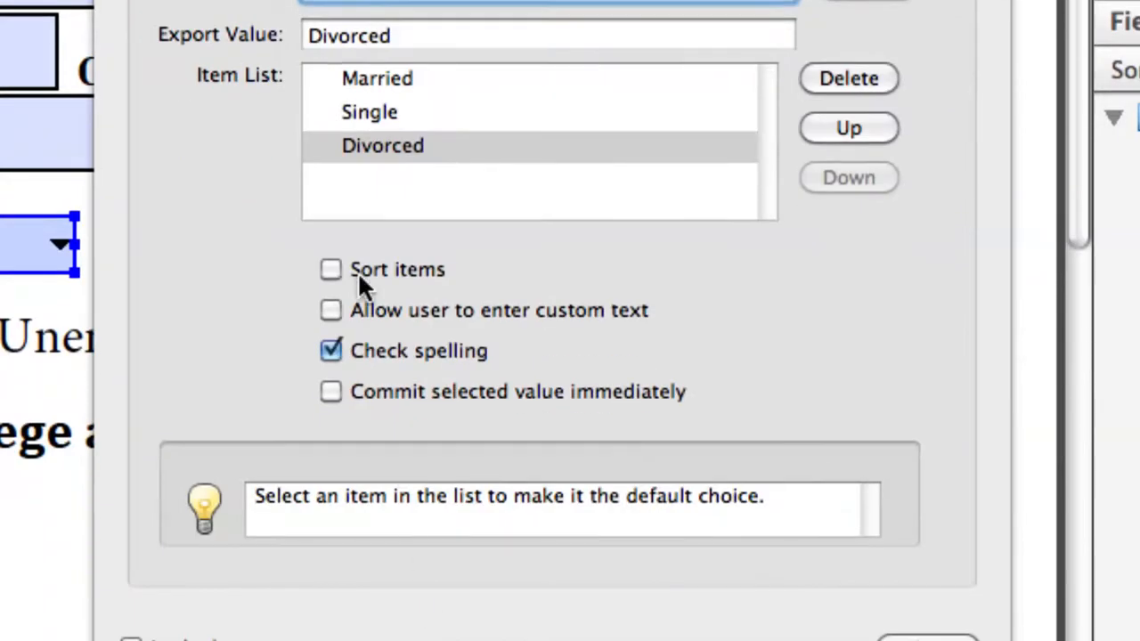
Reorder the Marital items to Divorced, Single, Married and close the properties.
{"action": "left_click", "coordinate": [359, 270]}
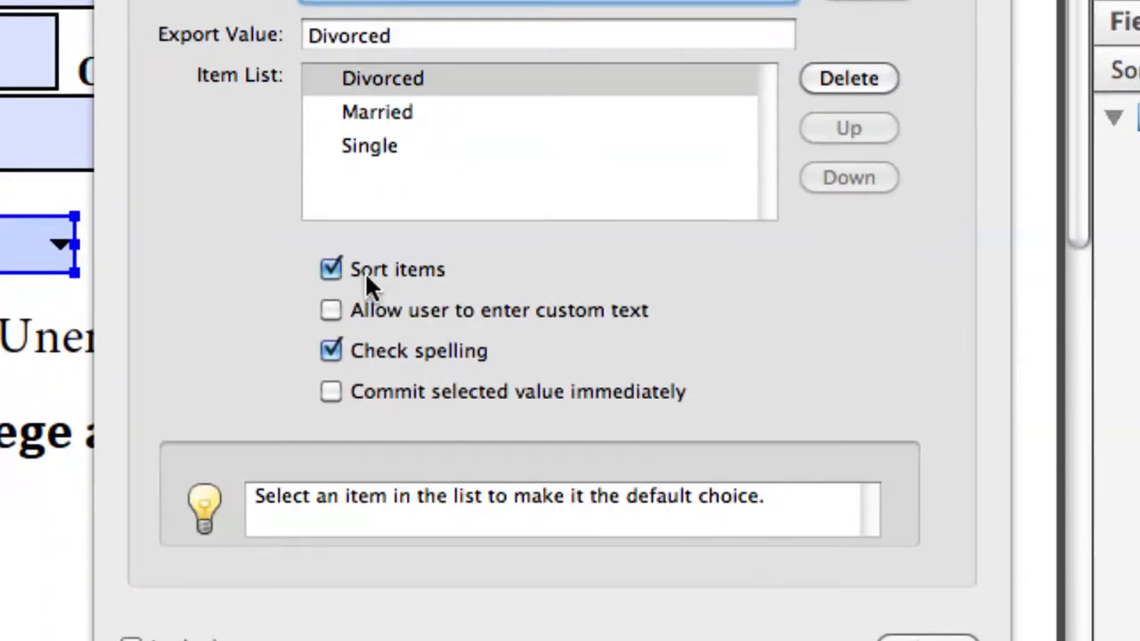
{"action": "left_click", "coordinate": [364, 270]}
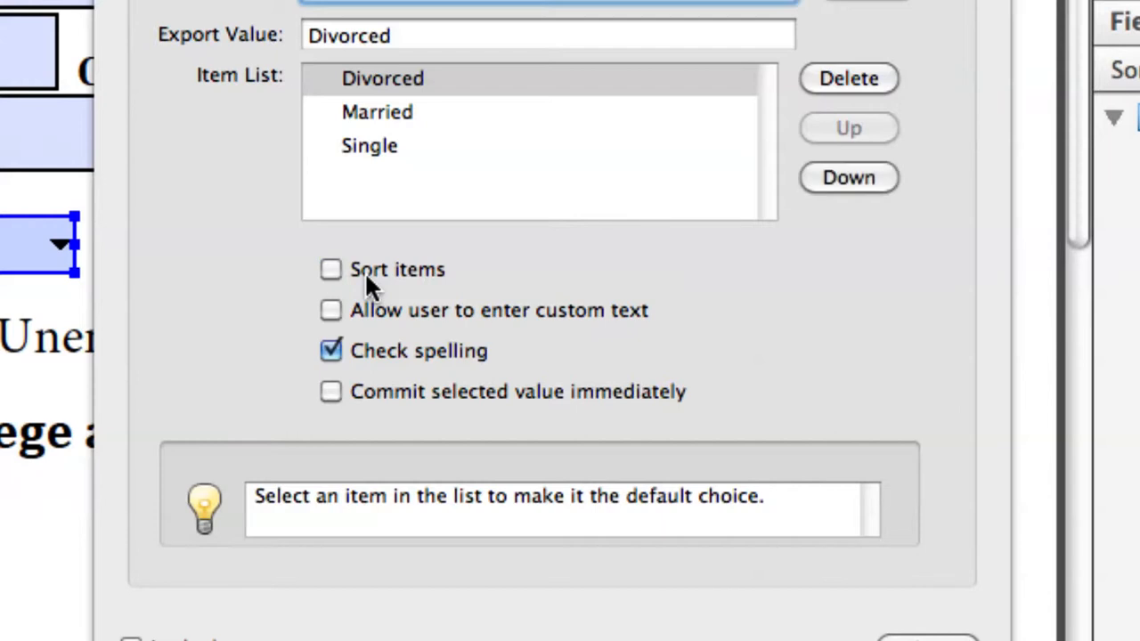
{"action": "left_click", "coordinate": [413, 111]}
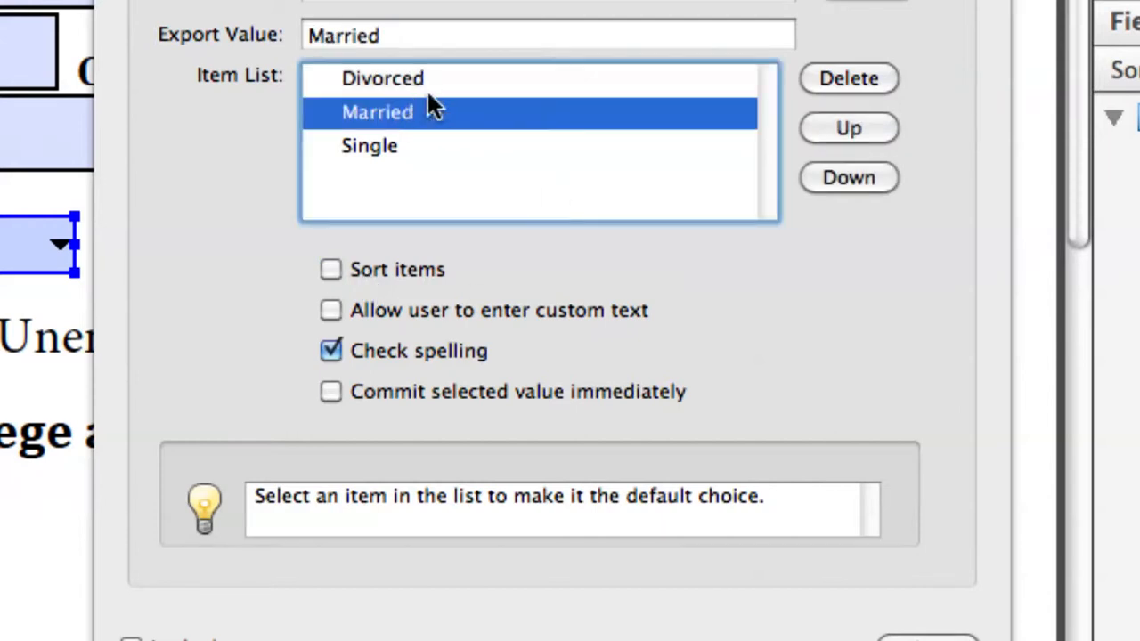
{"action": "left_click", "coordinate": [833, 125]}
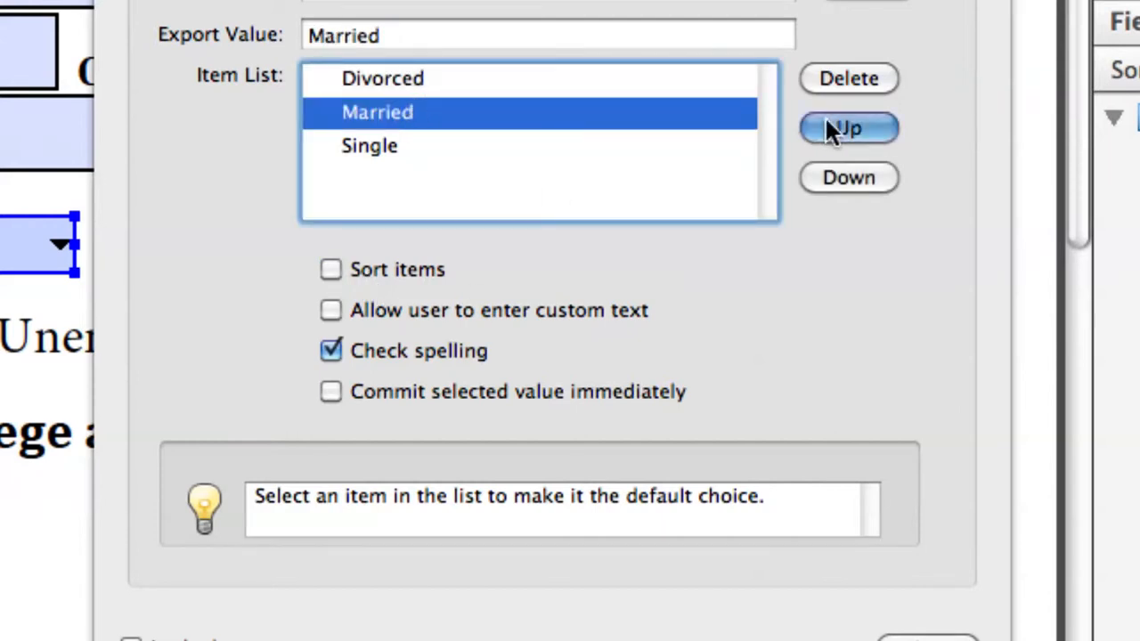
{"action": "left_click", "coordinate": [834, 174]}
{"action": "left_click", "coordinate": [830, 176]}
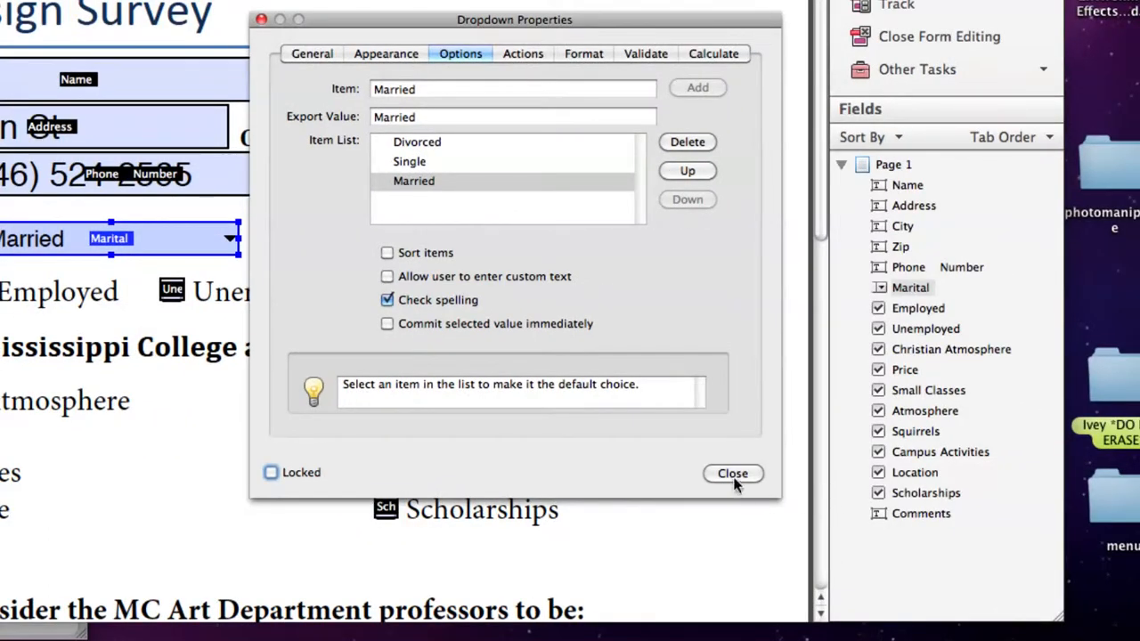
{"action": "left_click", "coordinate": [733, 475]}
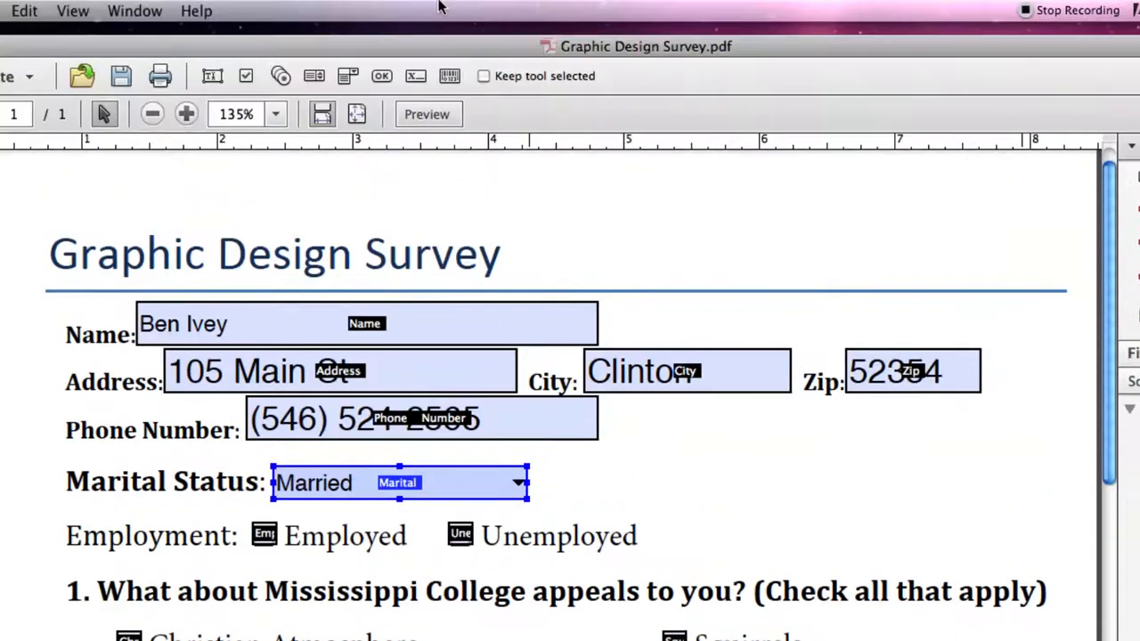
Preview the form and choose Single from the Marital Status dropdown.
{"action": "left_click", "coordinate": [425, 115]}
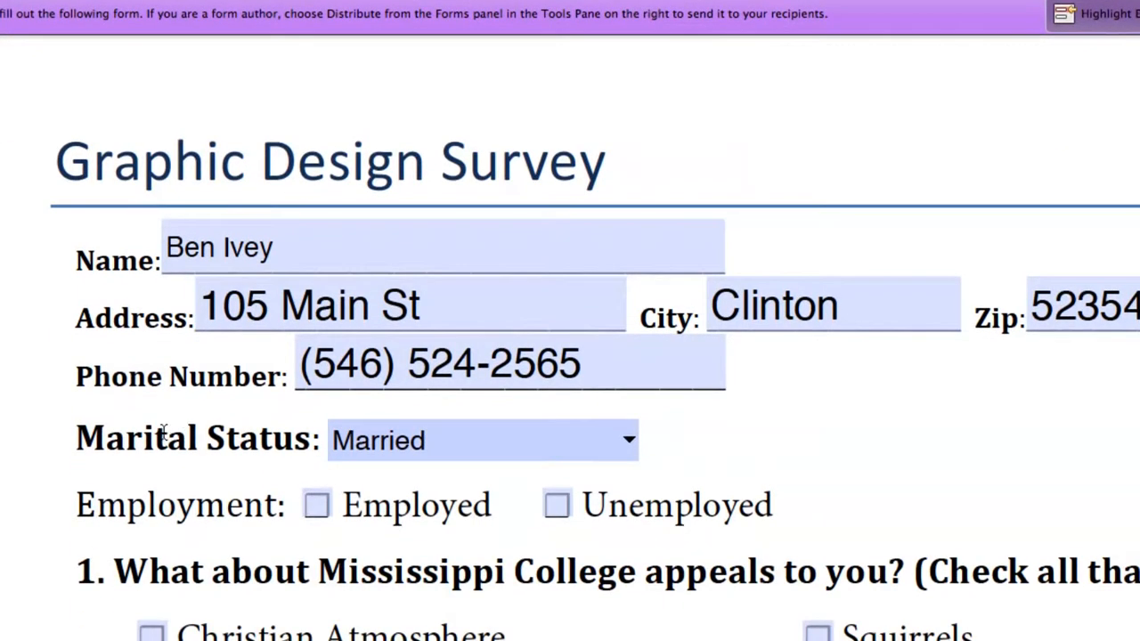
{"action": "left_click", "coordinate": [630, 443]}
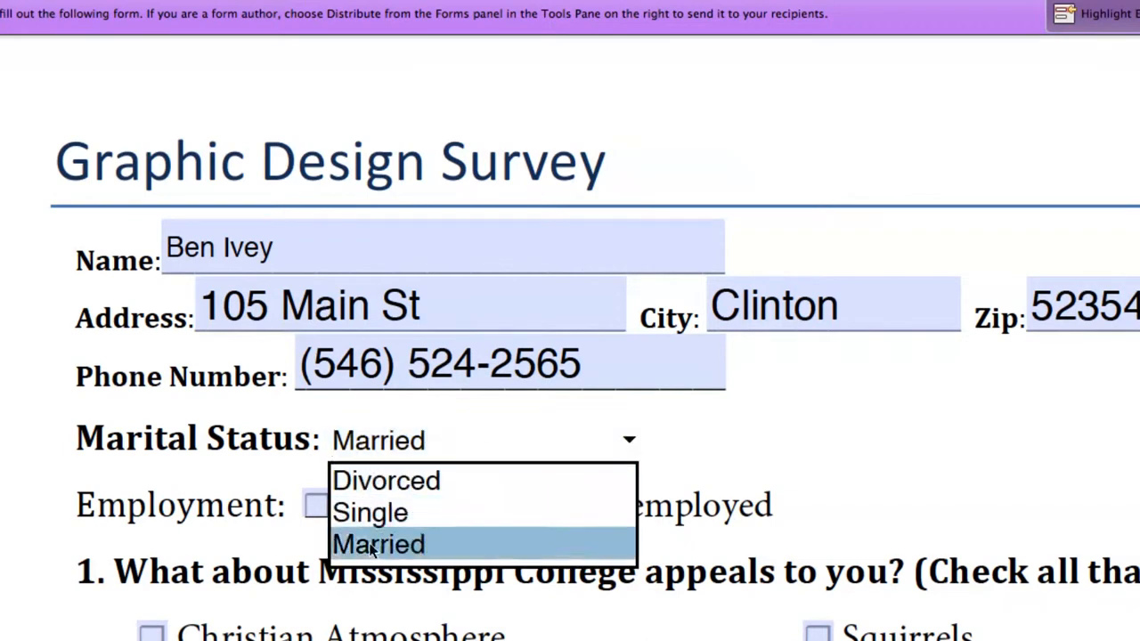
{"action": "left_click", "coordinate": [372, 526]}
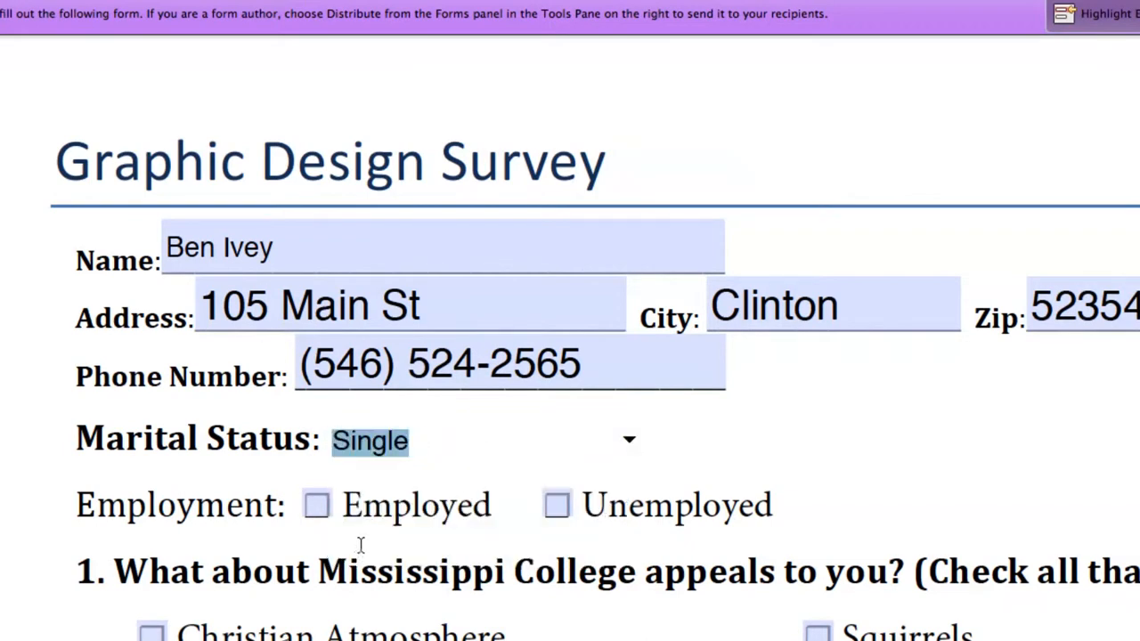
{"action": "left_click", "coordinate": [657, 453]}
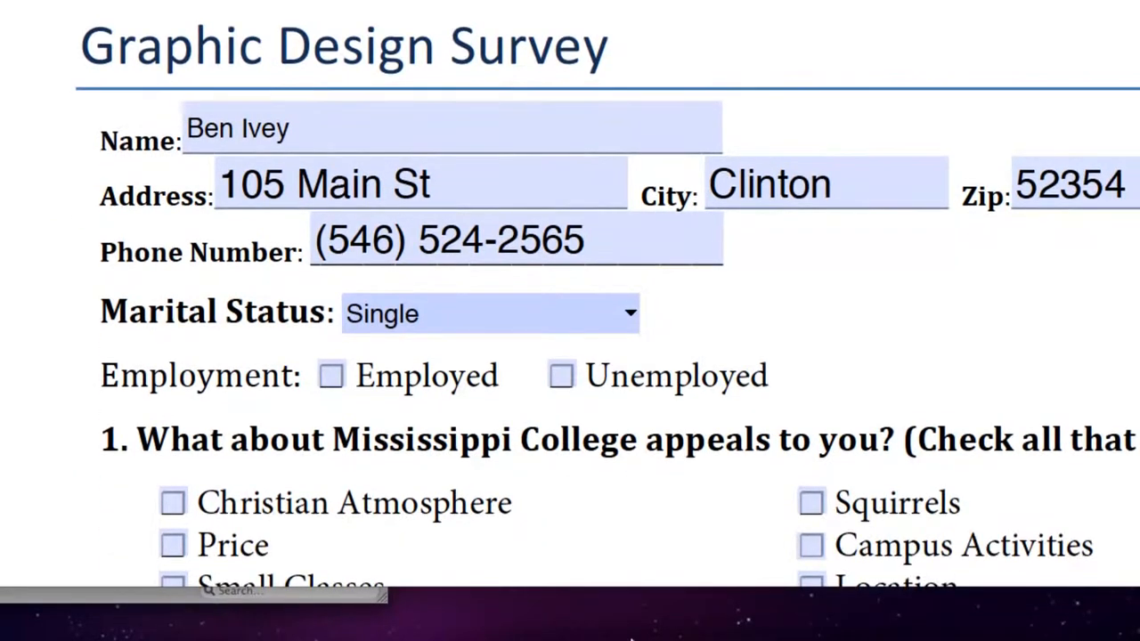
Test the Employed and Unemployed check boxes, leaving both unchecked.
{"action": "scroll", "coordinate": [534, 463], "scroll_direction": "down", "scroll_amount": 4}
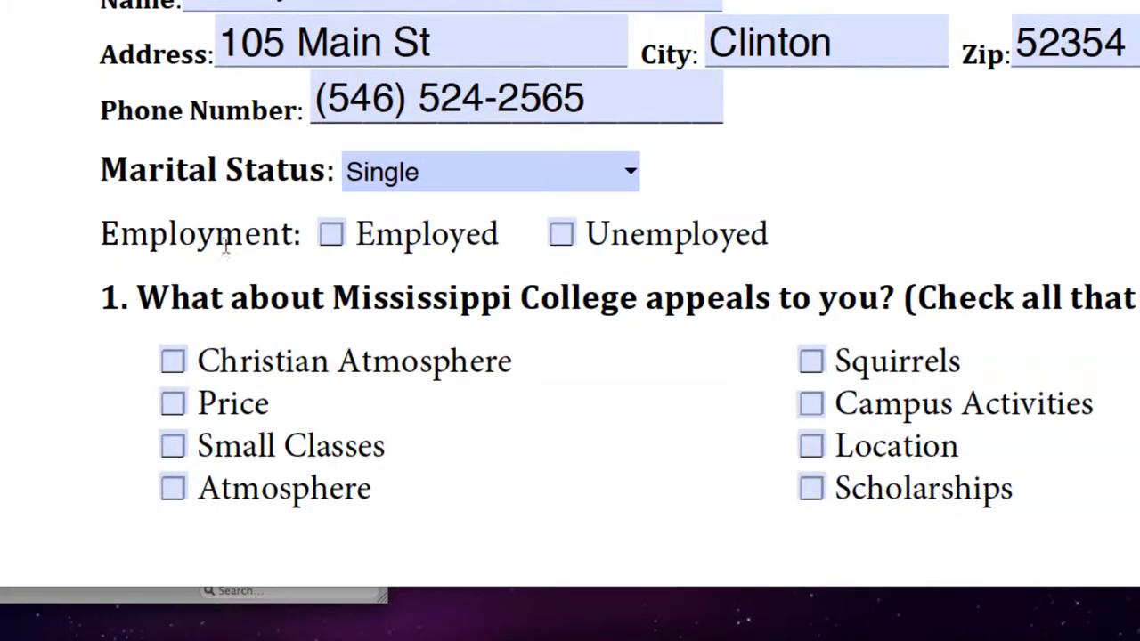
{"action": "left_click", "coordinate": [331, 235]}
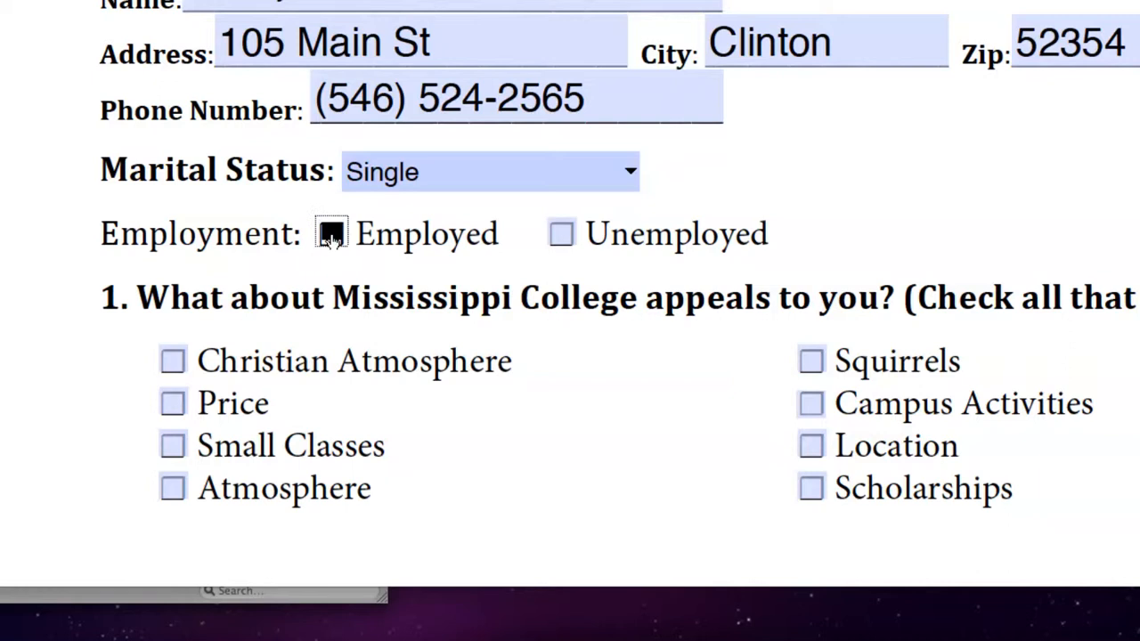
{"action": "left_click", "coordinate": [562, 233]}
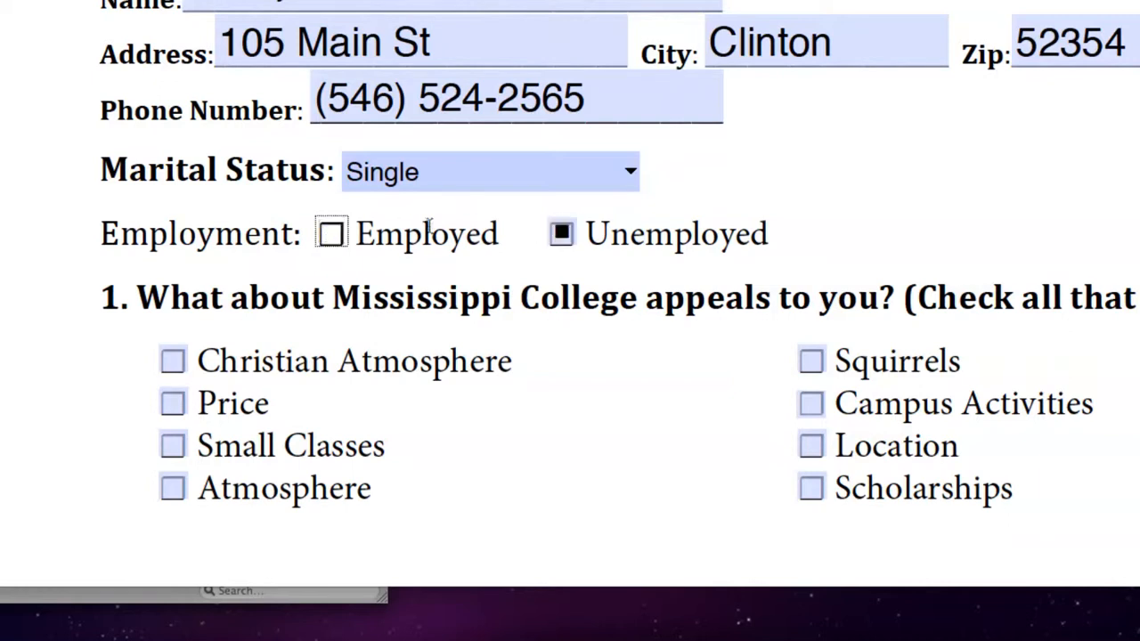
{"action": "left_click", "coordinate": [561, 237]}
{"action": "left_click", "coordinate": [333, 237]}
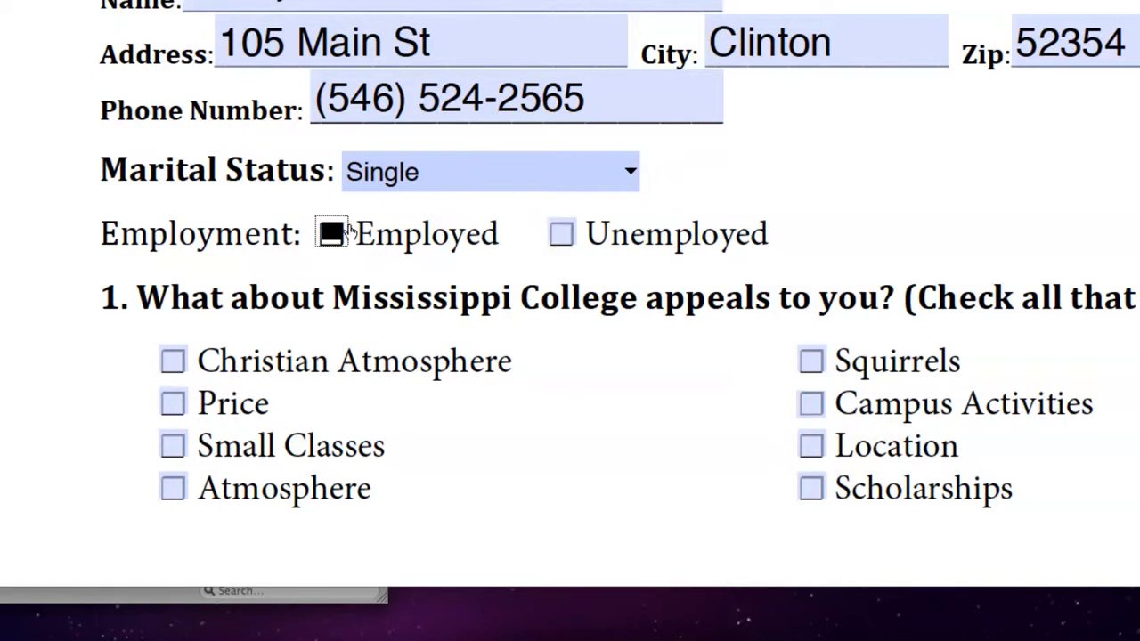
{"action": "left_click", "coordinate": [563, 235]}
{"action": "left_click", "coordinate": [331, 236]}
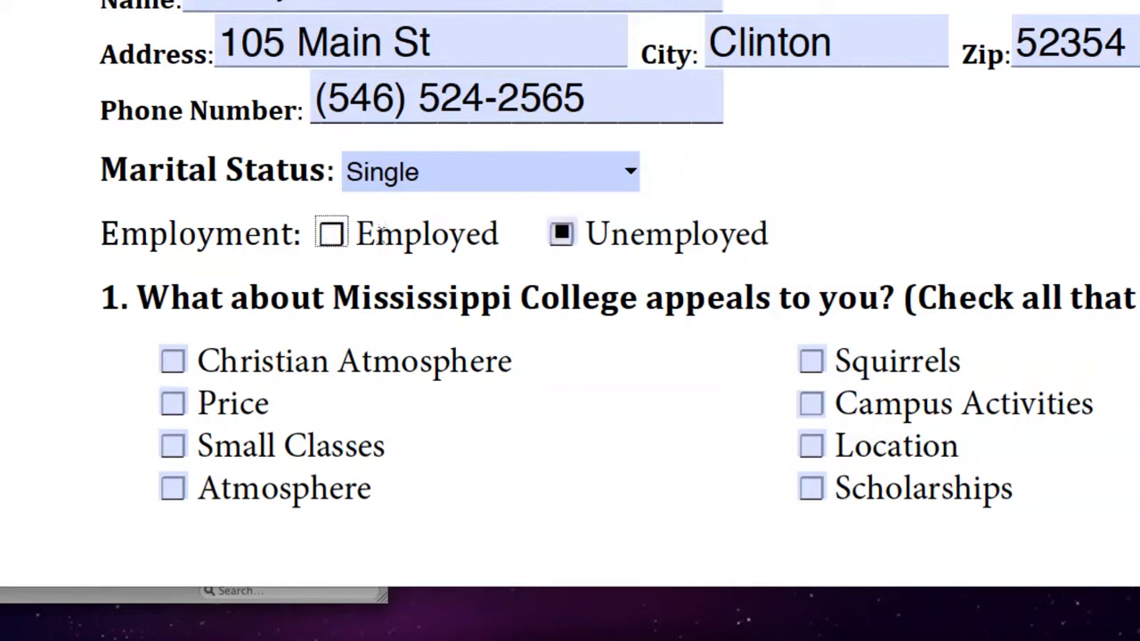
{"action": "left_click", "coordinate": [563, 234]}
{"action": "key", "text": "shift+Tab"}
{"action": "key", "text": "shift+Tab"}
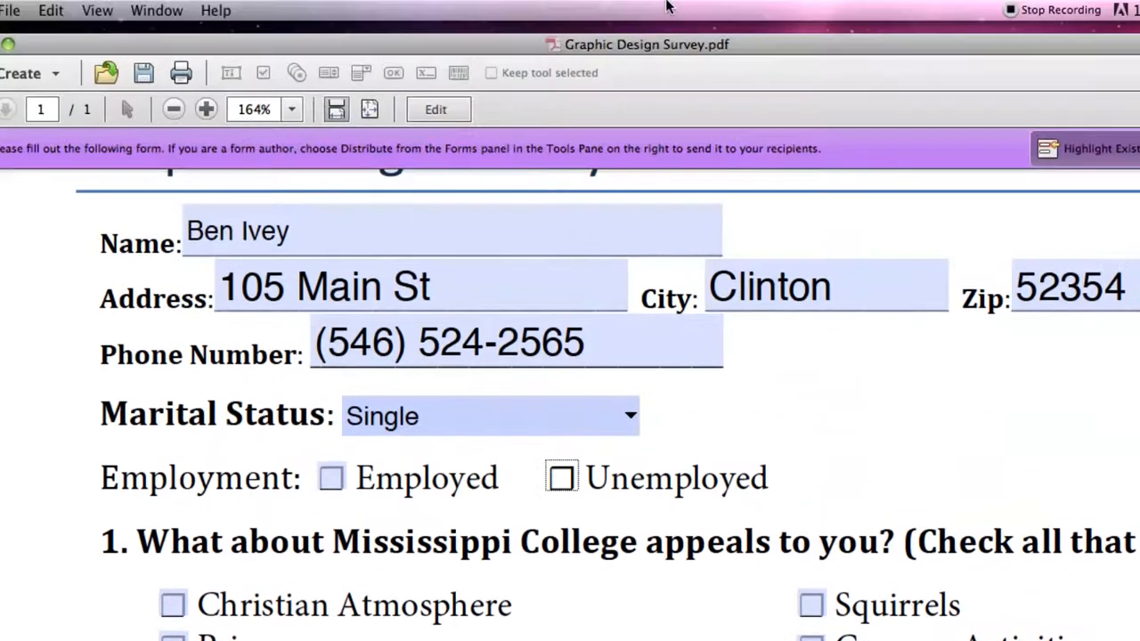
Back in form editing, delete the Employed and Unemployed check box fields.
{"action": "left_click", "coordinate": [438, 112]}
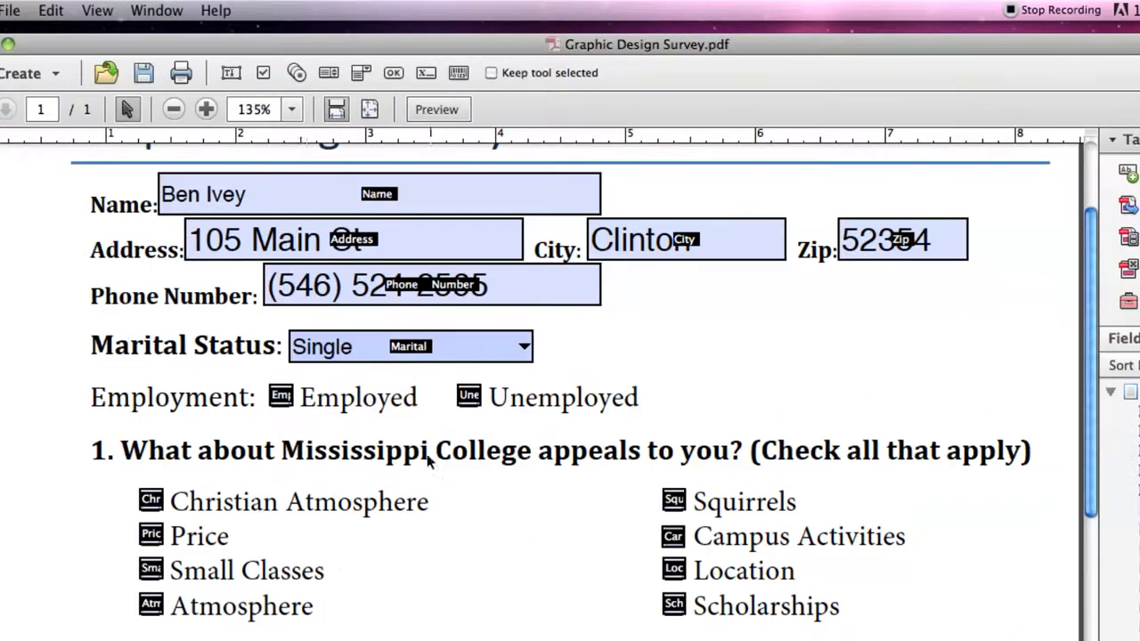
{"action": "left_click", "coordinate": [281, 400]}
{"action": "key", "text": "Delete"}
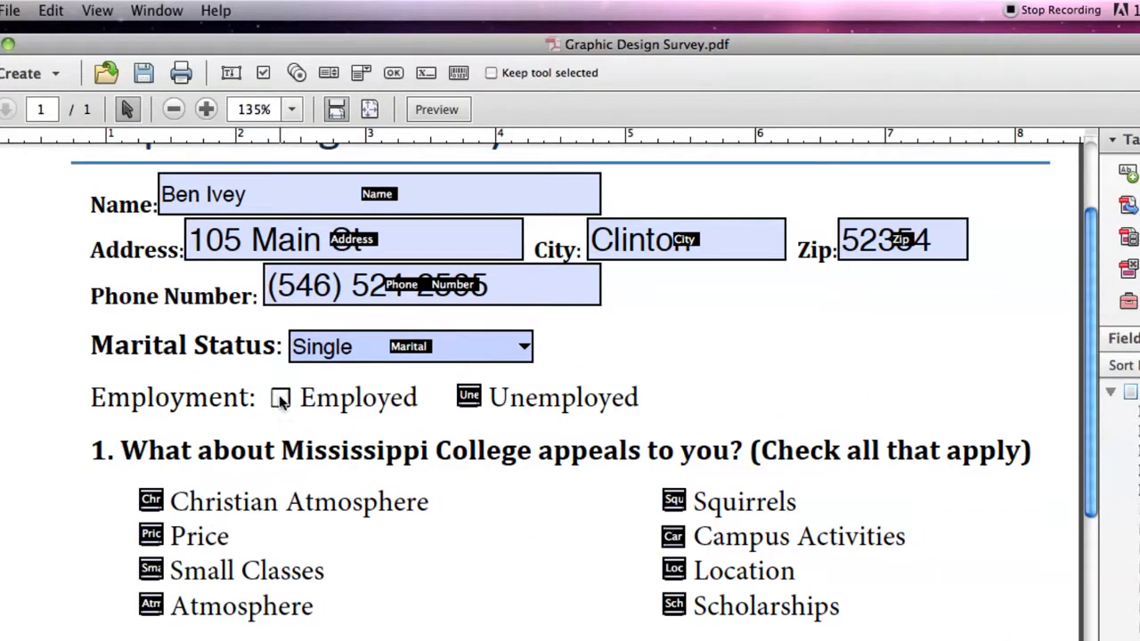
{"action": "left_click", "coordinate": [468, 397]}
{"action": "key", "text": "Delete"}
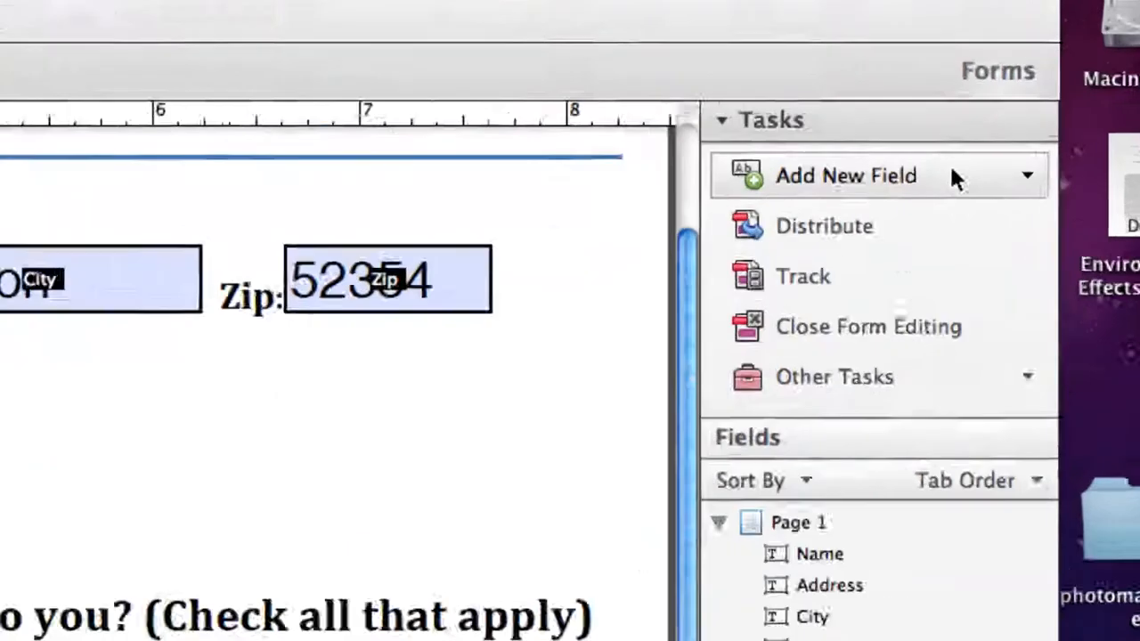
{"action": "left_click", "coordinate": [949, 163]}
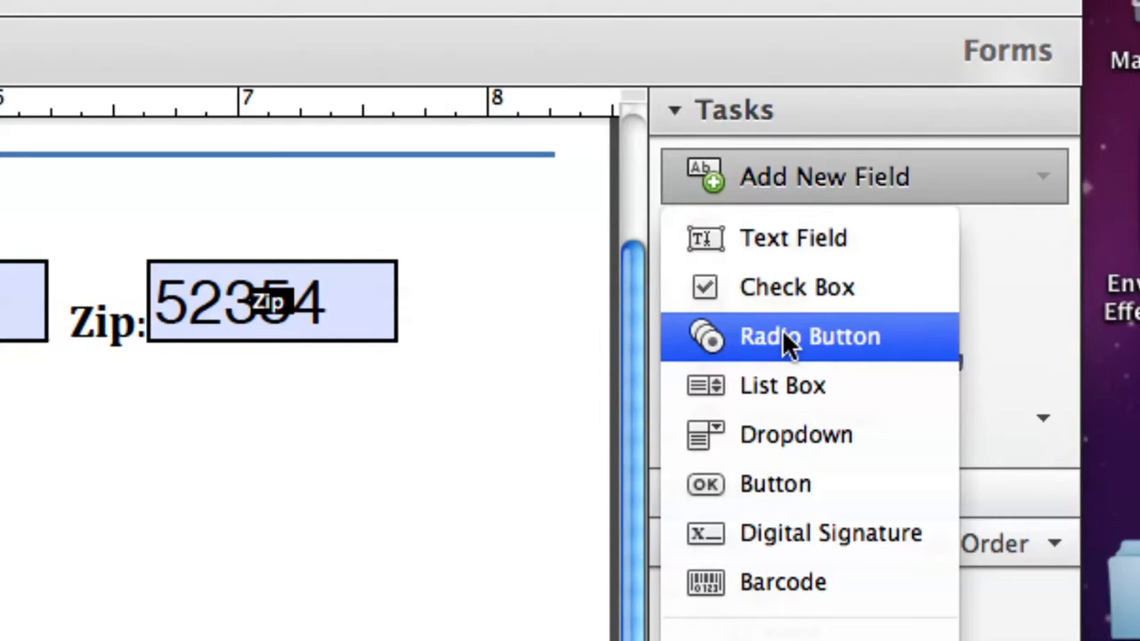
Place a radio button on the Employed box with choice 'Employed' and group name 'Employment'.
{"action": "left_click", "coordinate": [784, 335]}
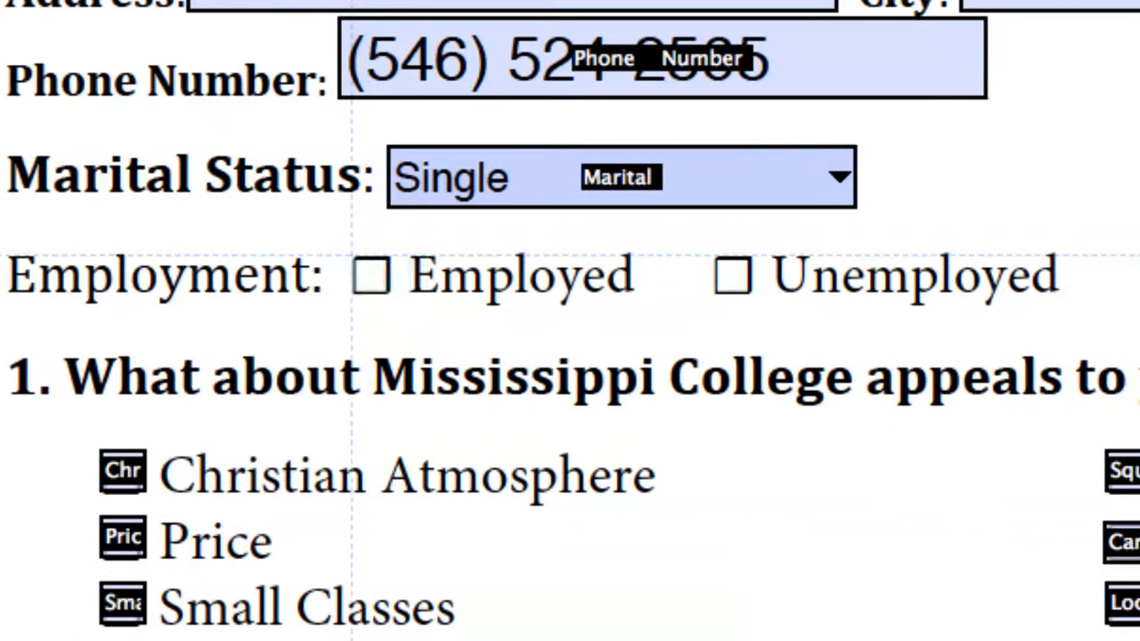
{"action": "left_click", "coordinate": [361, 264]}
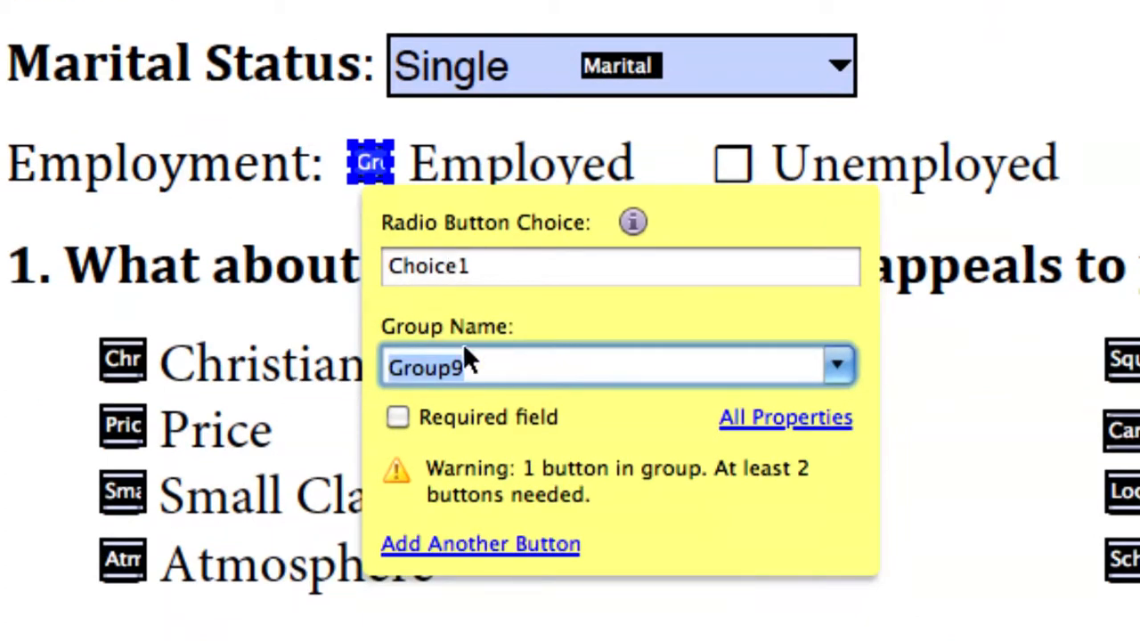
{"action": "left_click", "coordinate": [459, 277]}
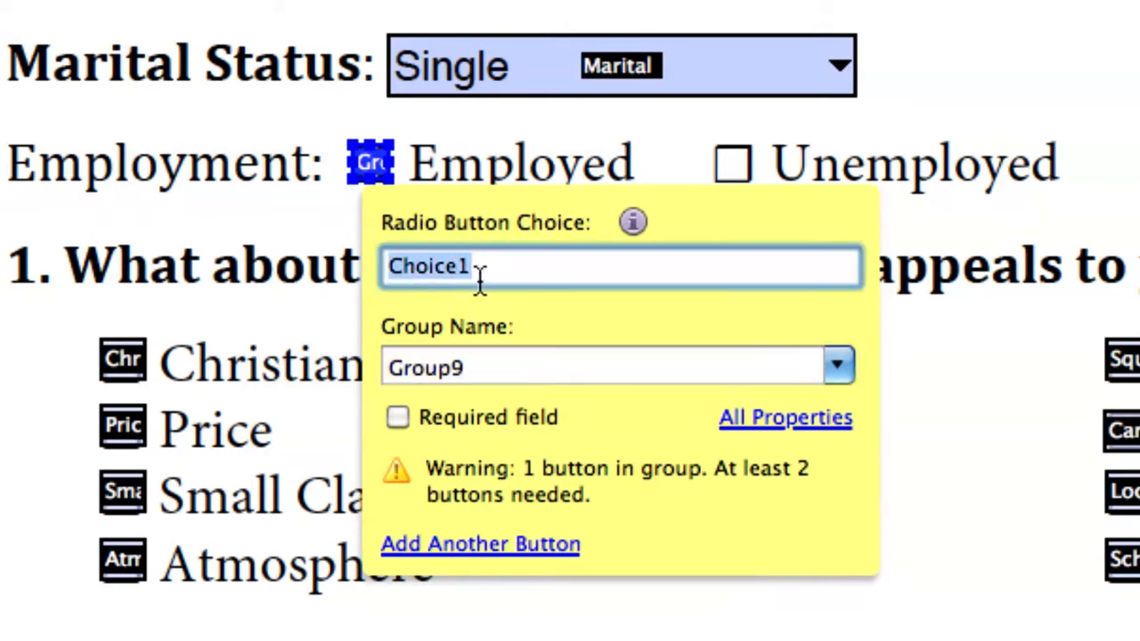
{"action": "type", "text": "Employed"}
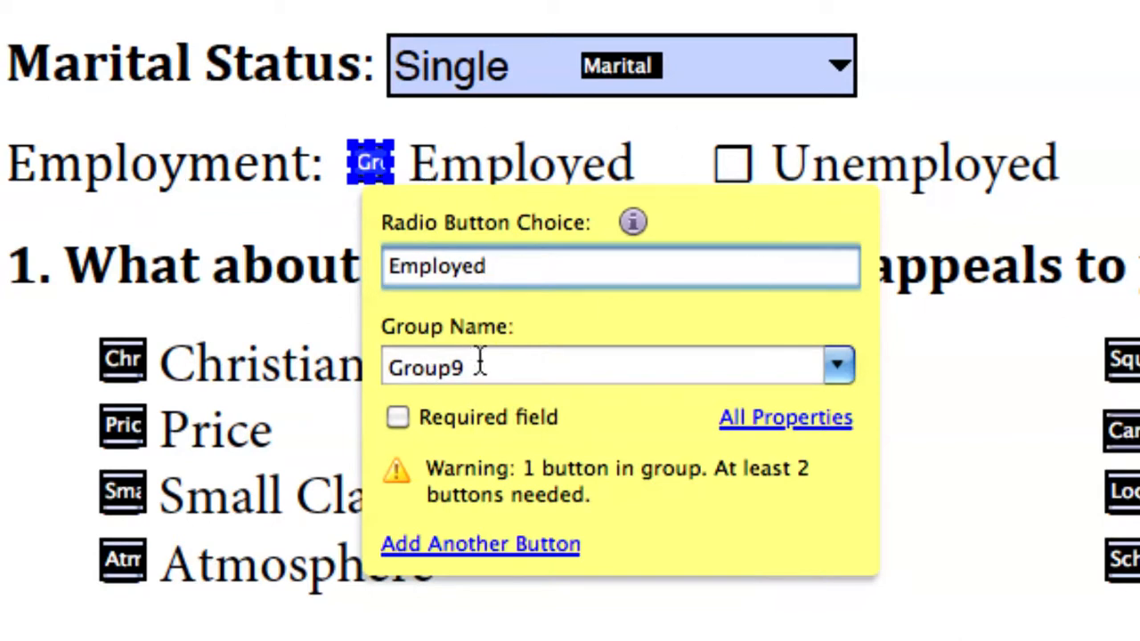
{"action": "left_click", "coordinate": [478, 366]}
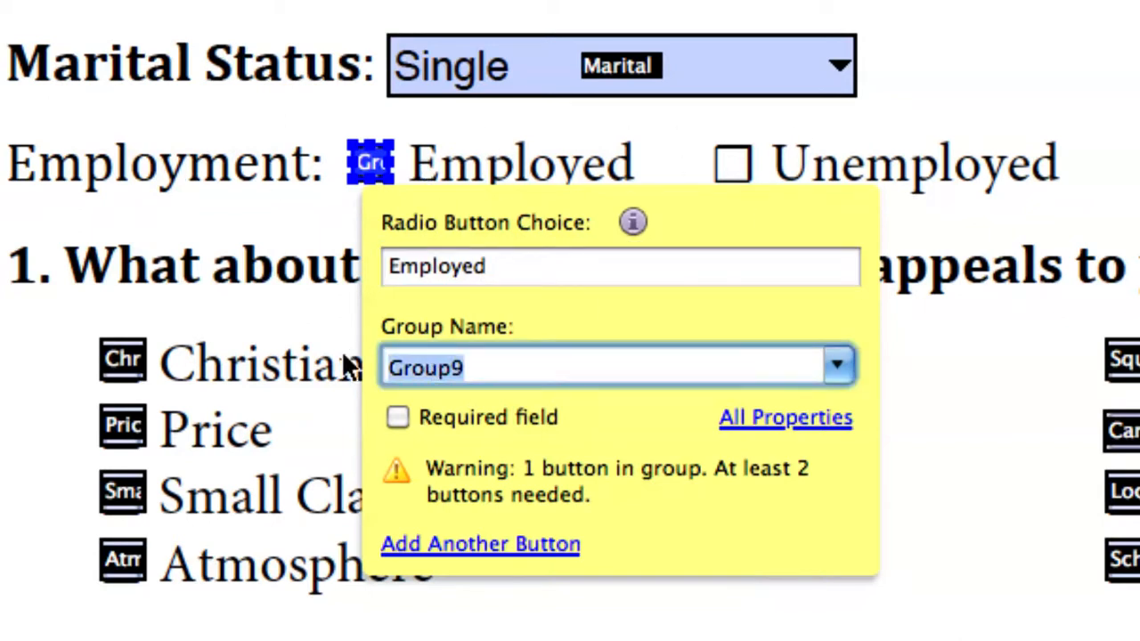
{"action": "type", "text": "Employment"}
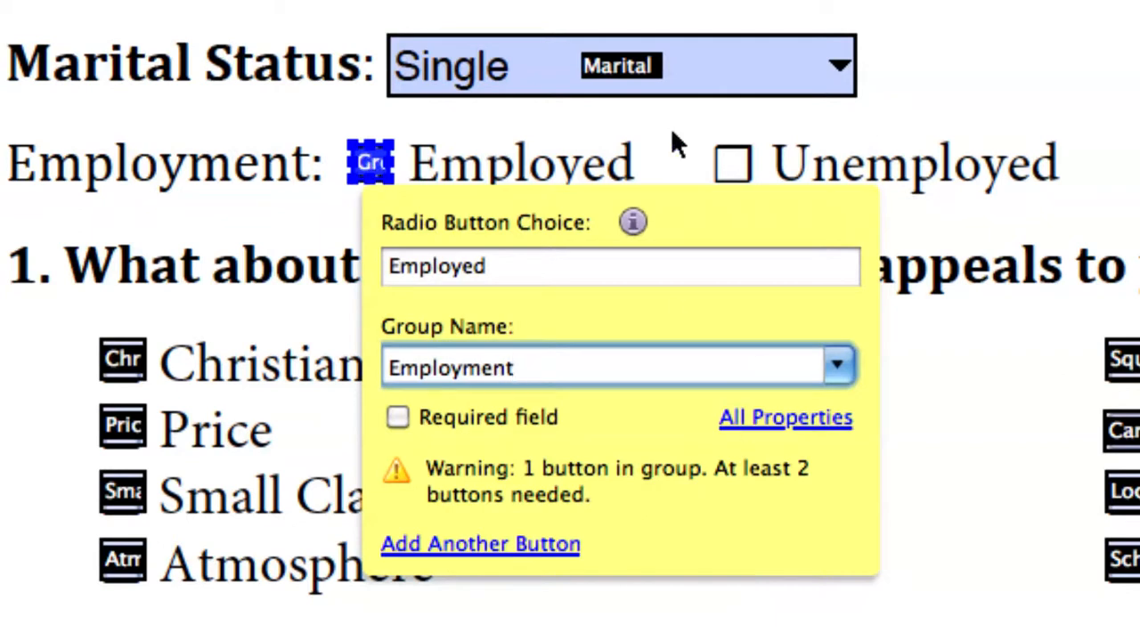
{"action": "left_click", "coordinate": [606, 141]}
{"action": "left_click", "coordinate": [380, 168]}
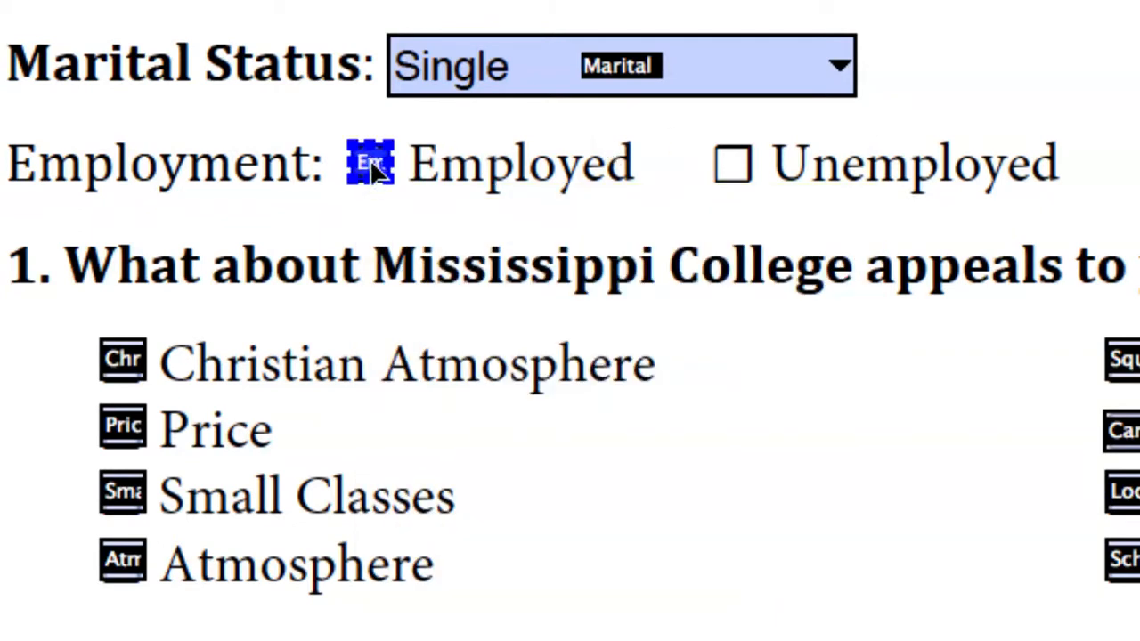
Copy the Employed radio button onto Unemployed and change its choice to 'Unemployed'.
{"action": "left_click_drag", "start_coordinate": [376, 169], "coordinate": [736, 170]}
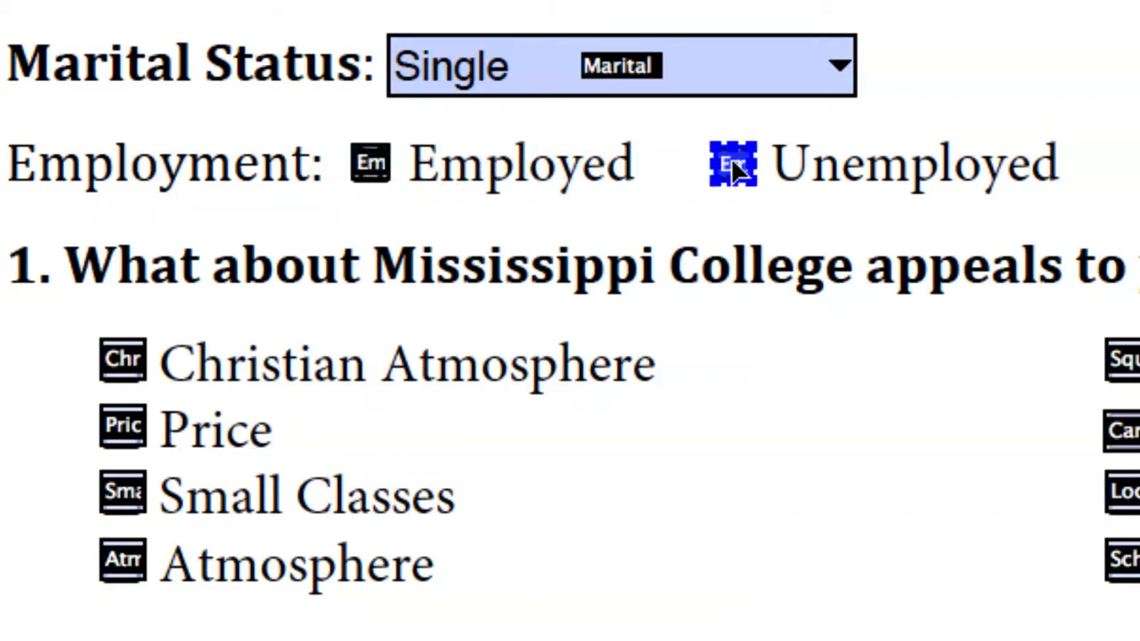
{"action": "double_click", "coordinate": [736, 169]}
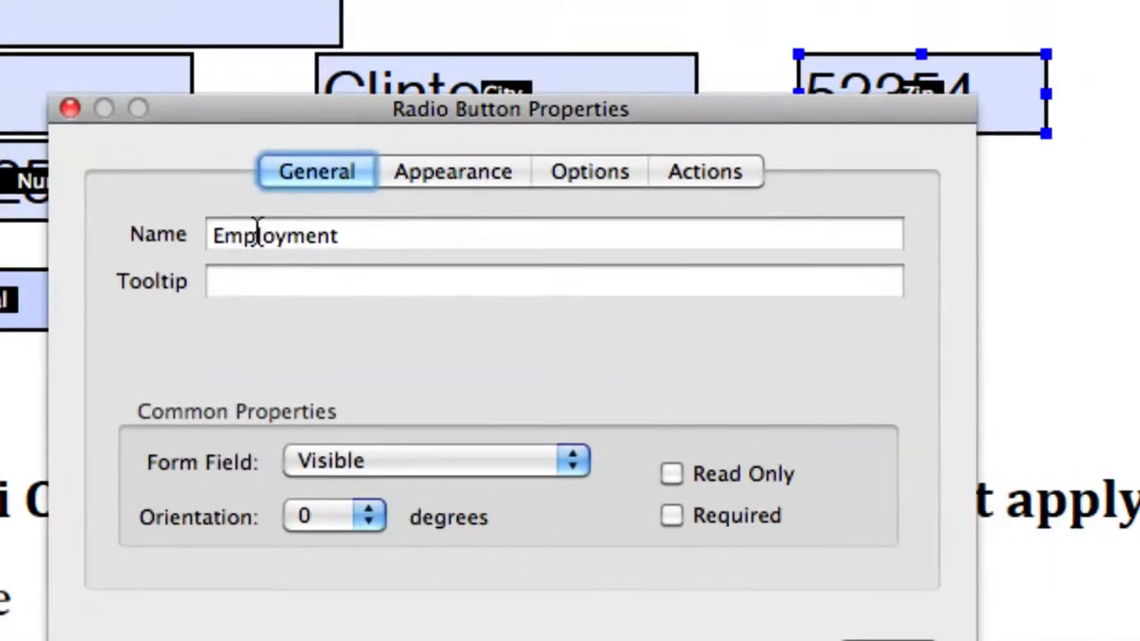
{"action": "double_click", "coordinate": [436, 247]}
{"action": "left_click_drag", "start_coordinate": [277, 111], "coordinate": [657, 94]}
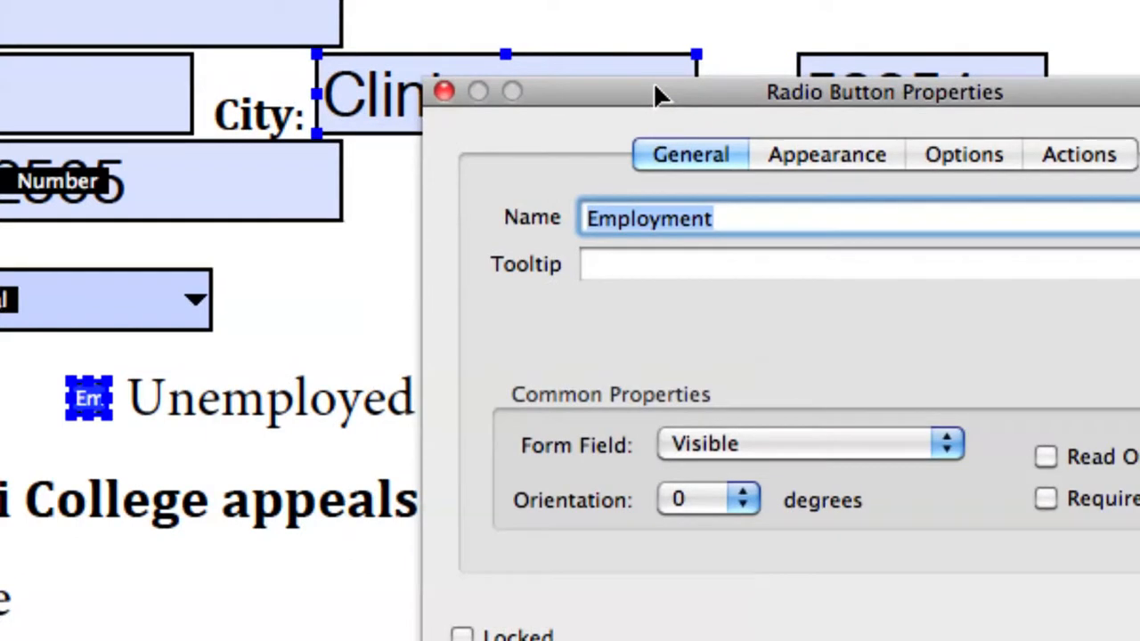
{"action": "left_click", "coordinate": [948, 152]}
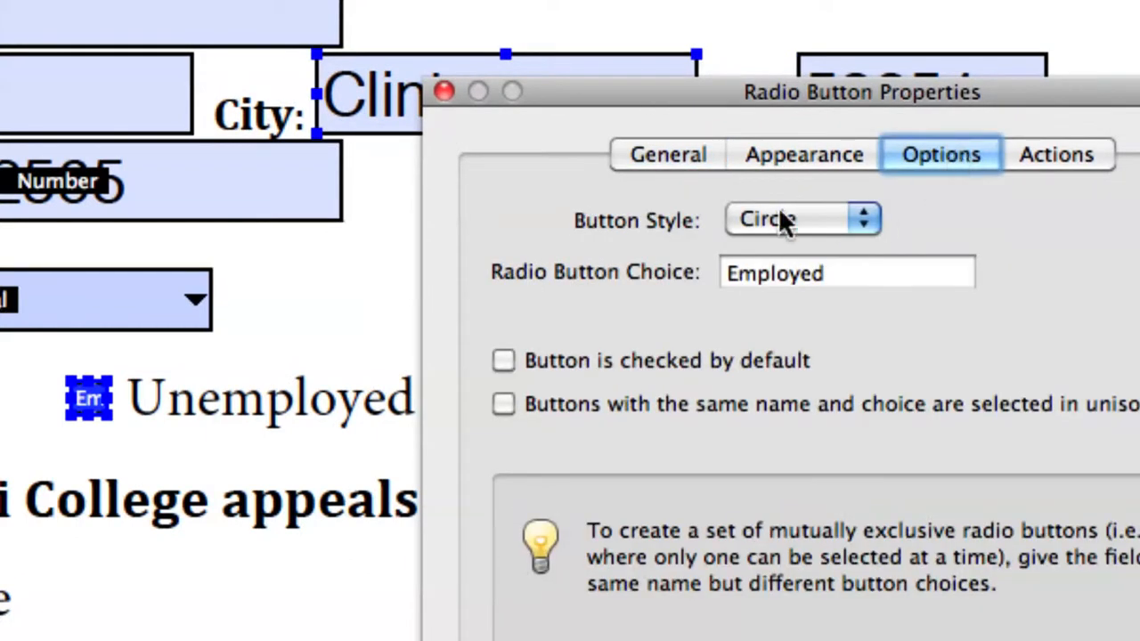
{"action": "left_click", "coordinate": [787, 283]}
{"action": "left_click", "coordinate": [728, 278]}
{"action": "key", "text": "Delete"}
{"action": "type", "text": "Une"}
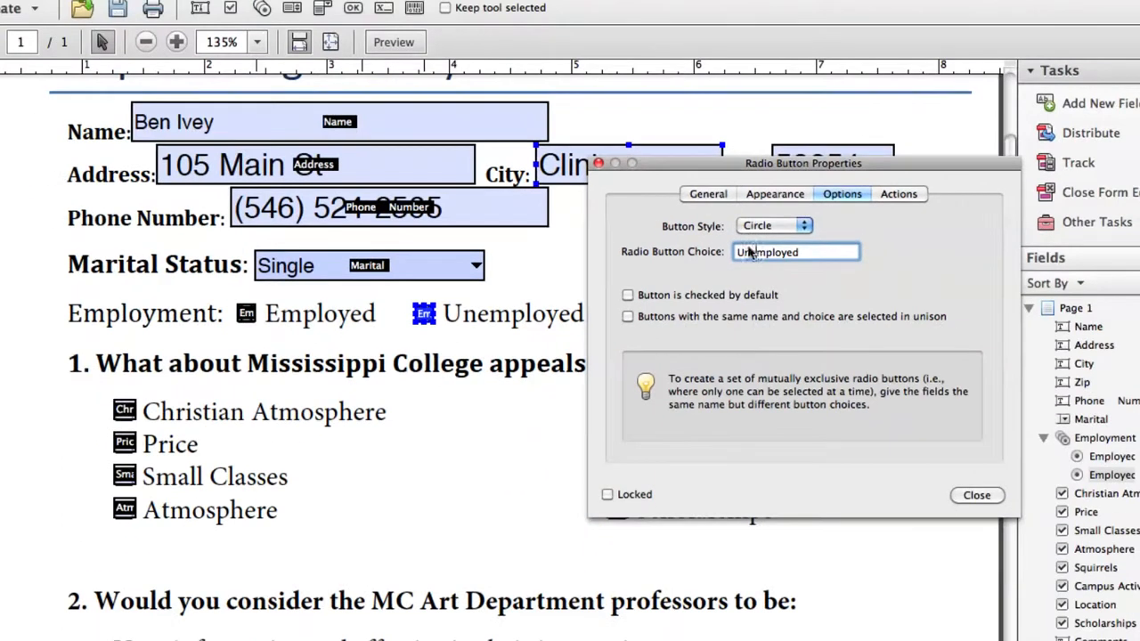
{"action": "left_click", "coordinate": [977, 495]}
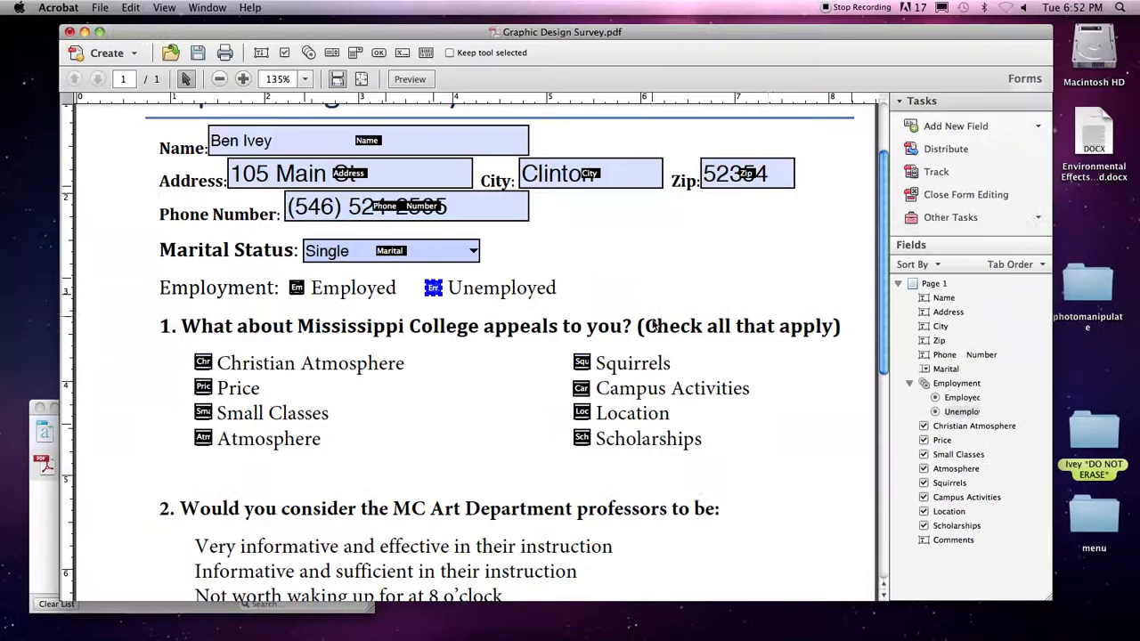
In preview, alternate between Employed and Unemployed to confirm only one stays selected, ending on Employed.
{"action": "left_click", "coordinate": [400, 81]}
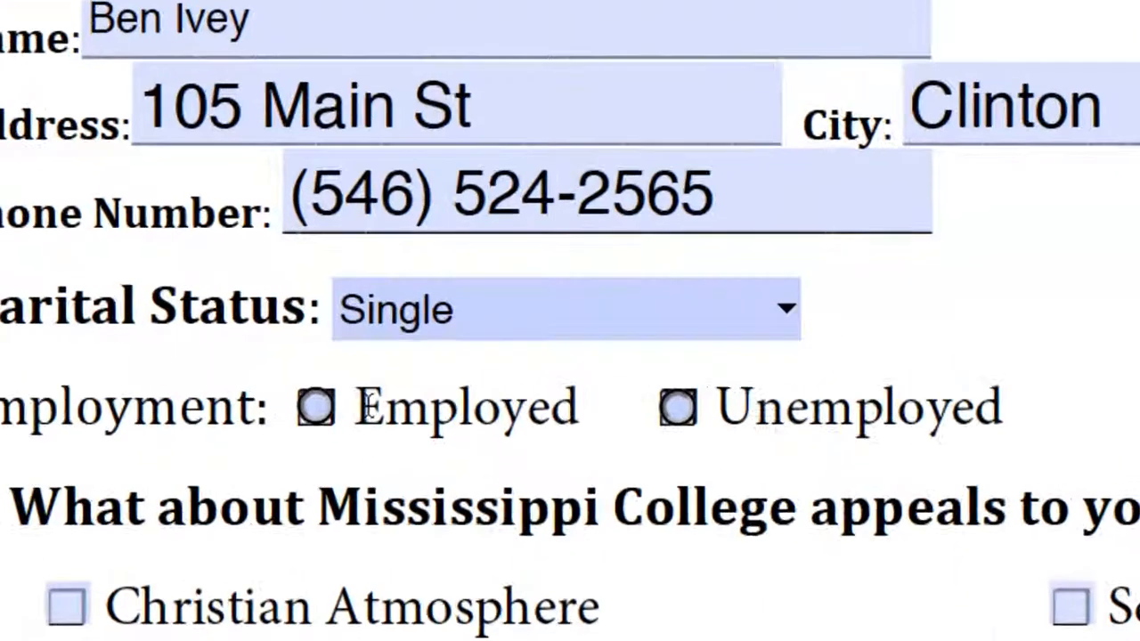
{"action": "left_click", "coordinate": [316, 411]}
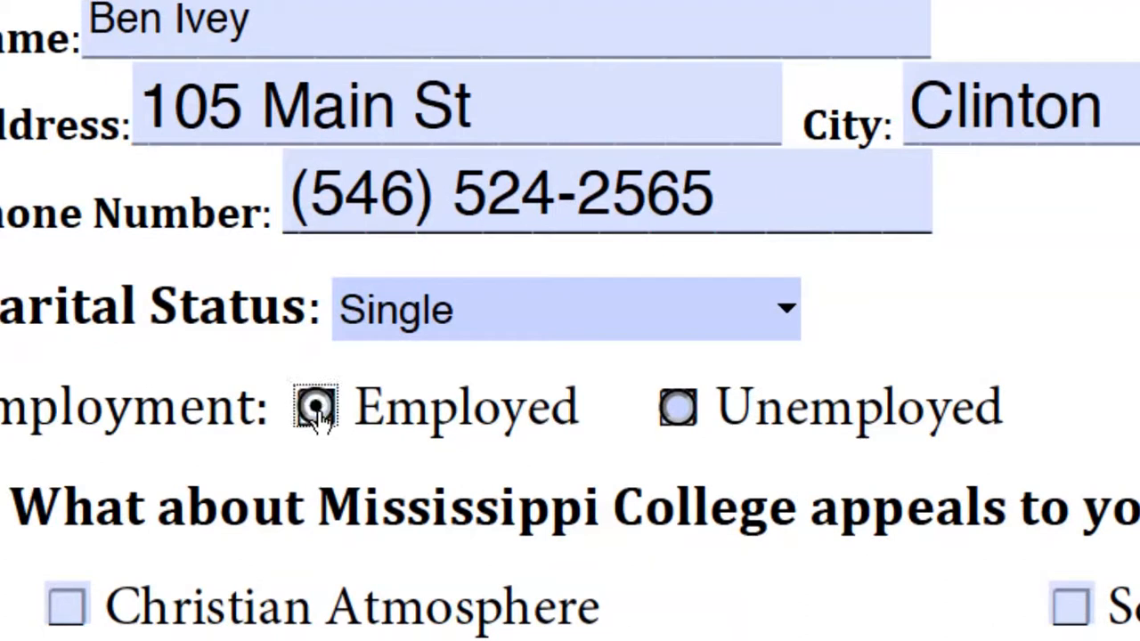
{"action": "left_click", "coordinate": [675, 412]}
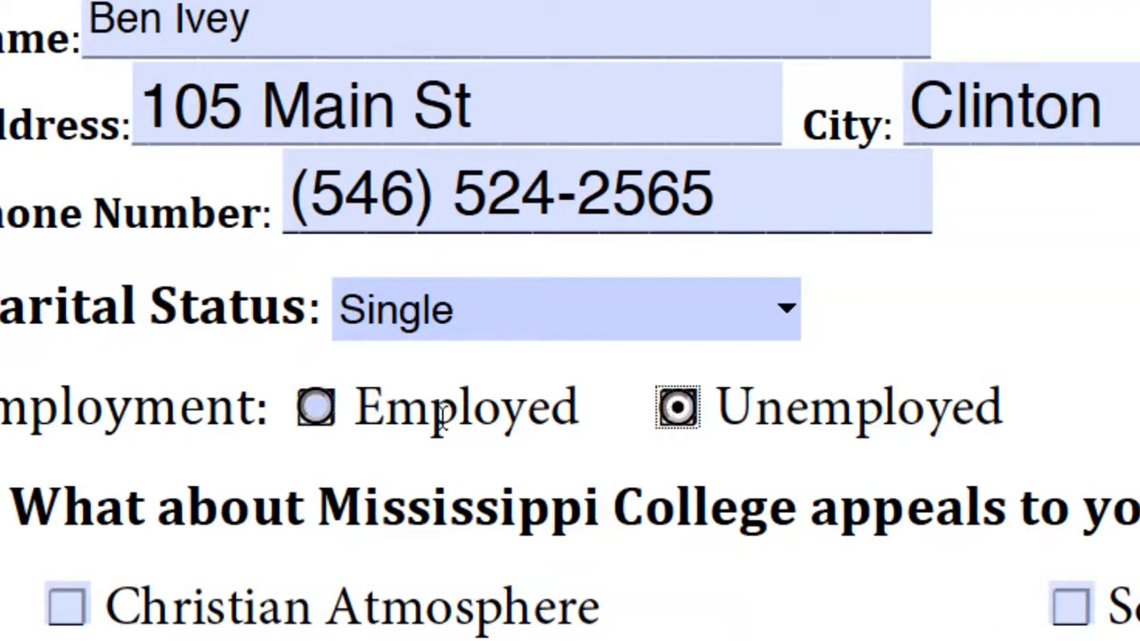
{"action": "left_click", "coordinate": [317, 415]}
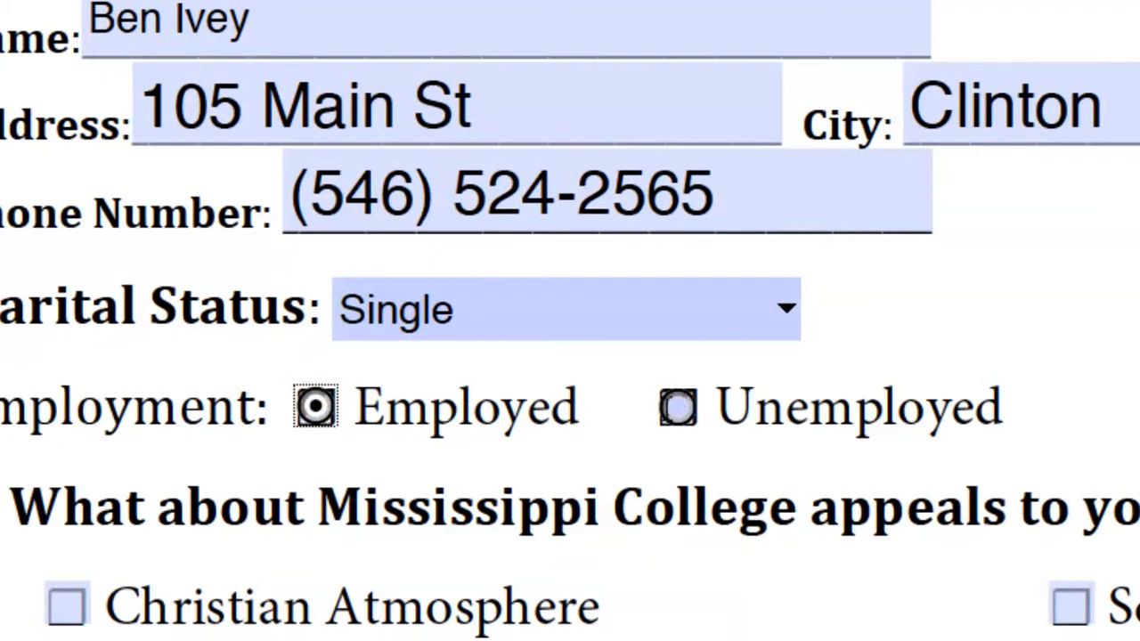
{"action": "left_click", "coordinate": [656, 419]}
{"action": "left_click", "coordinate": [326, 417]}
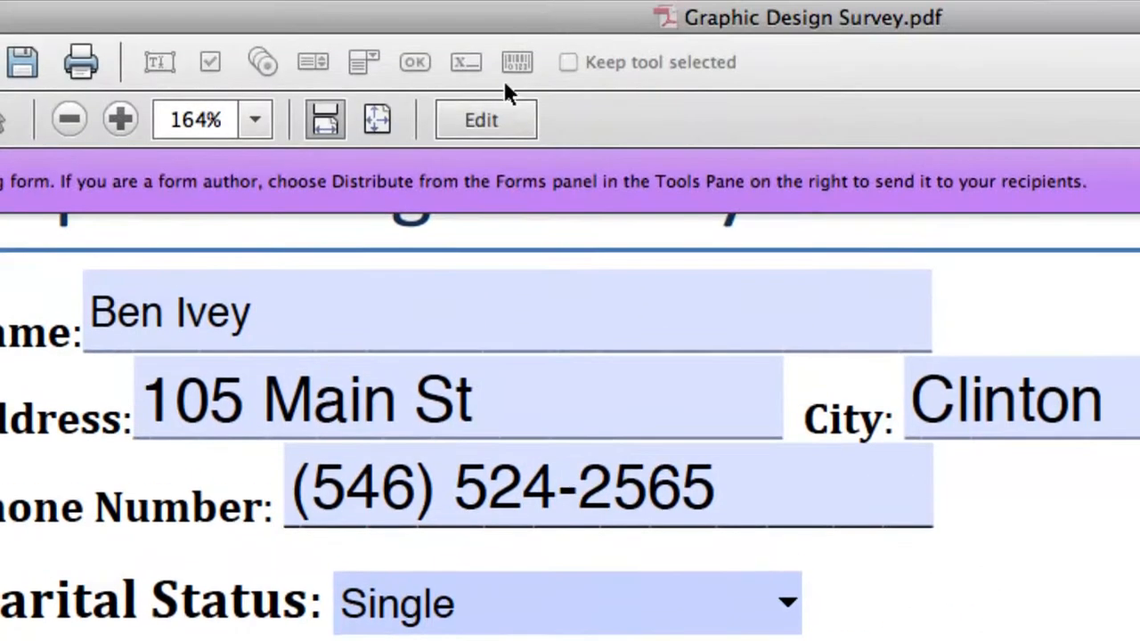
Set the Employed radio button's button style to Check.
{"action": "left_click", "coordinate": [485, 118]}
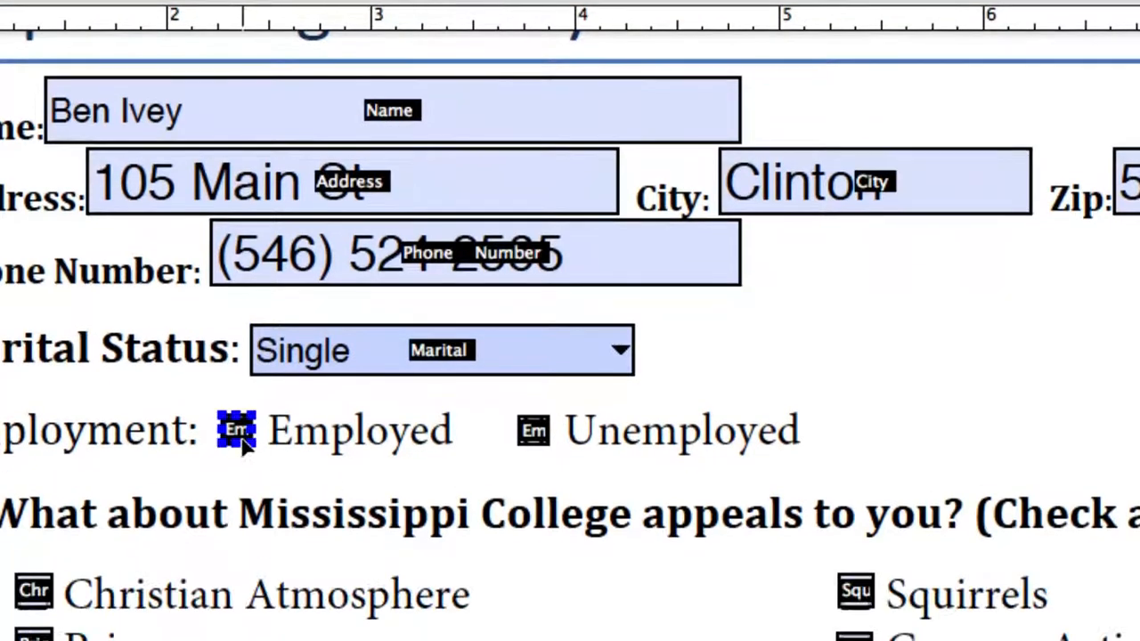
{"action": "double_click", "coordinate": [238, 577]}
{"action": "left_click_drag", "start_coordinate": [1045, 180], "coordinate": [373, 109]}
{"action": "left_click", "coordinate": [467, 225]}
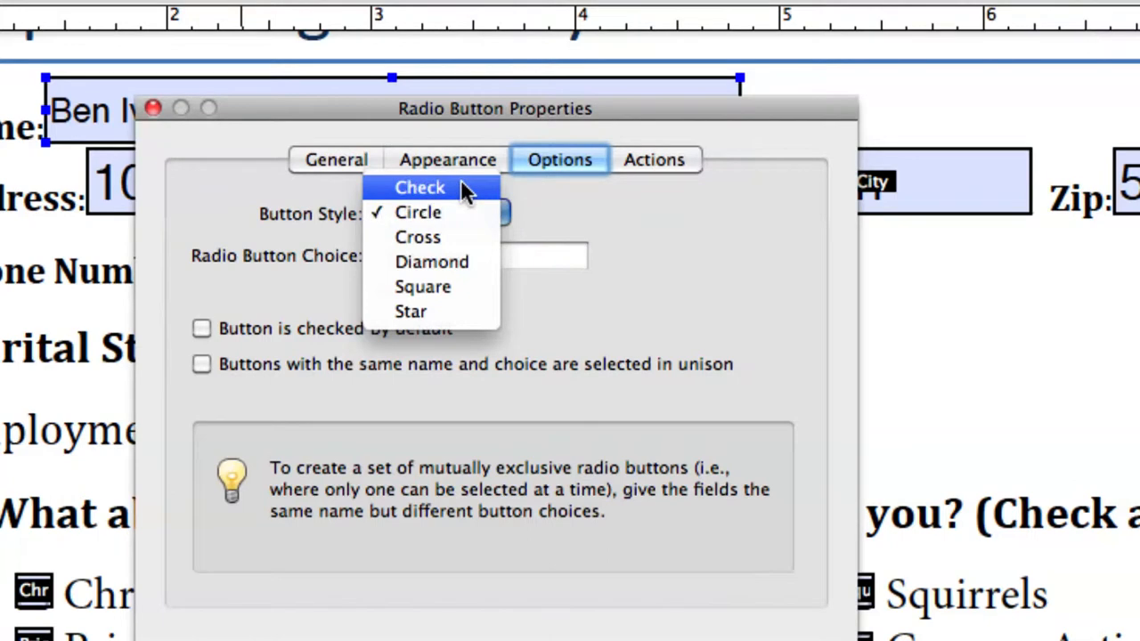
{"action": "left_click", "coordinate": [460, 187]}
Give the Unemployed radio button the Check style too, then preview the form.
{"action": "left_click_drag", "start_coordinate": [413, 105], "coordinate": [965, 86]}
{"action": "left_click", "coordinate": [534, 430]}
{"action": "left_click_drag", "start_coordinate": [1053, 89], "coordinate": [521, 82]}
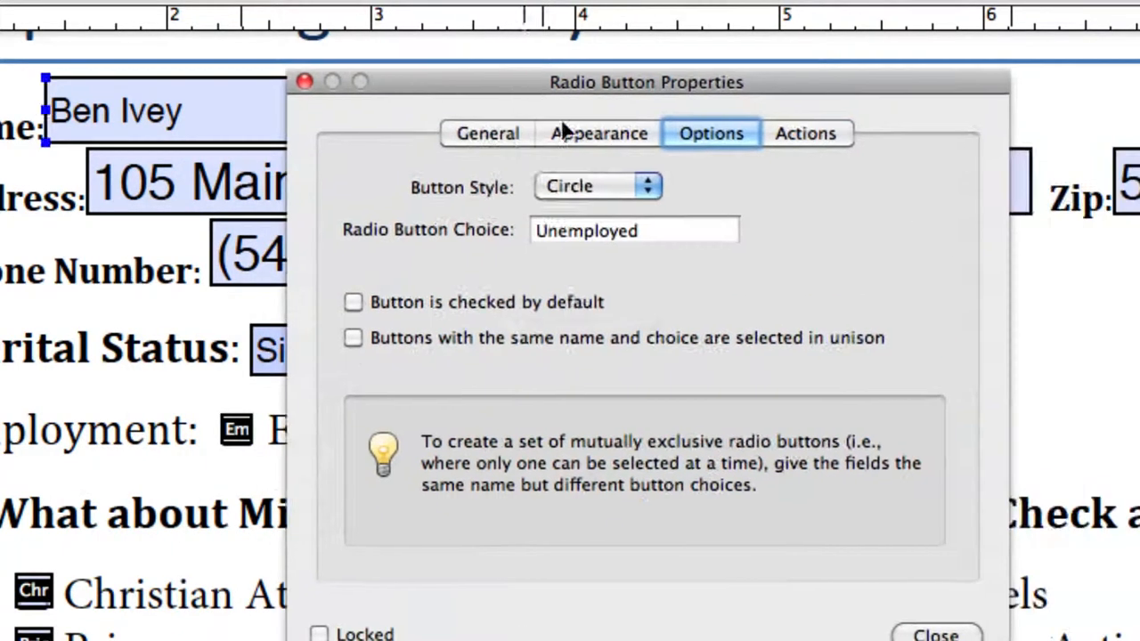
{"action": "left_click", "coordinate": [616, 178]}
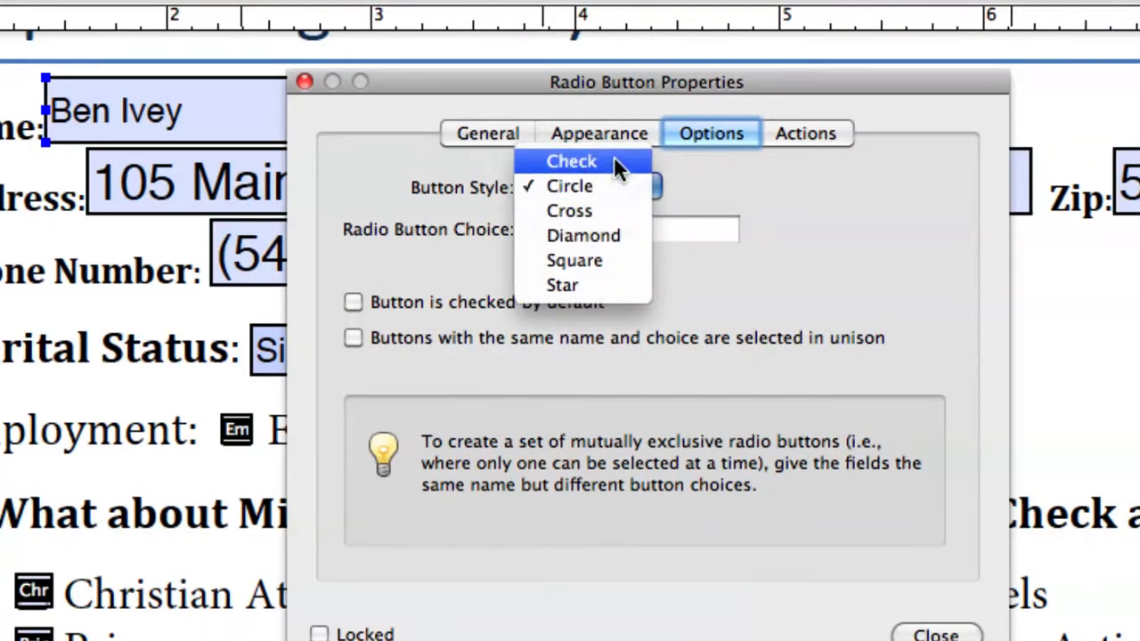
{"action": "left_click", "coordinate": [613, 158]}
{"action": "left_click_drag", "start_coordinate": [751, 91], "coordinate": [513, 82]}
{"action": "left_click", "coordinate": [970, 608]}
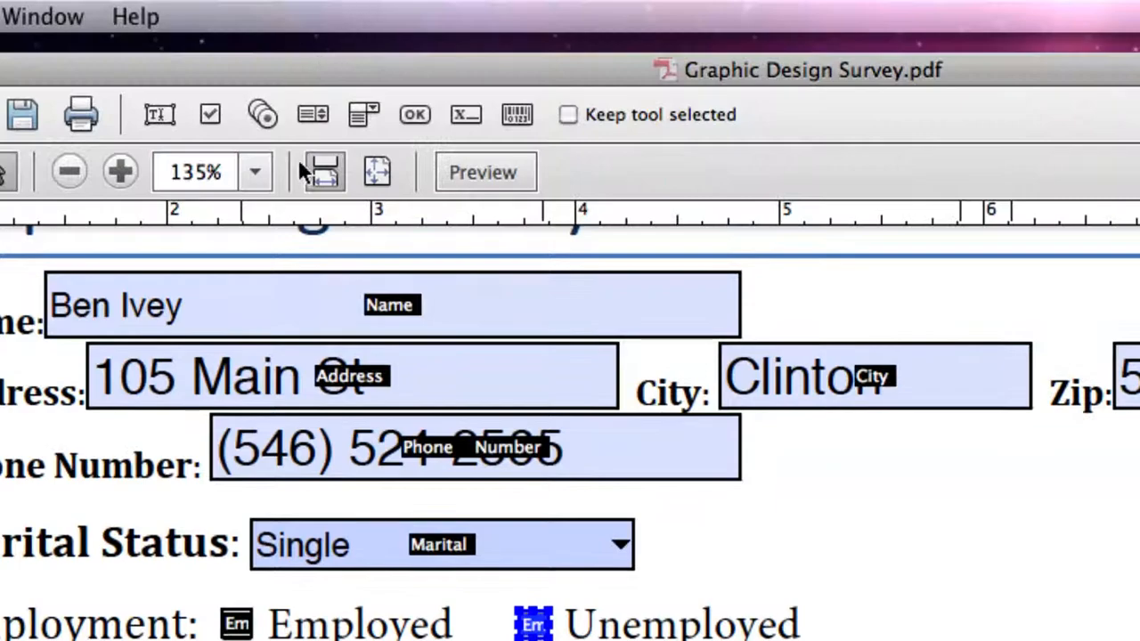
{"action": "left_click", "coordinate": [505, 179]}
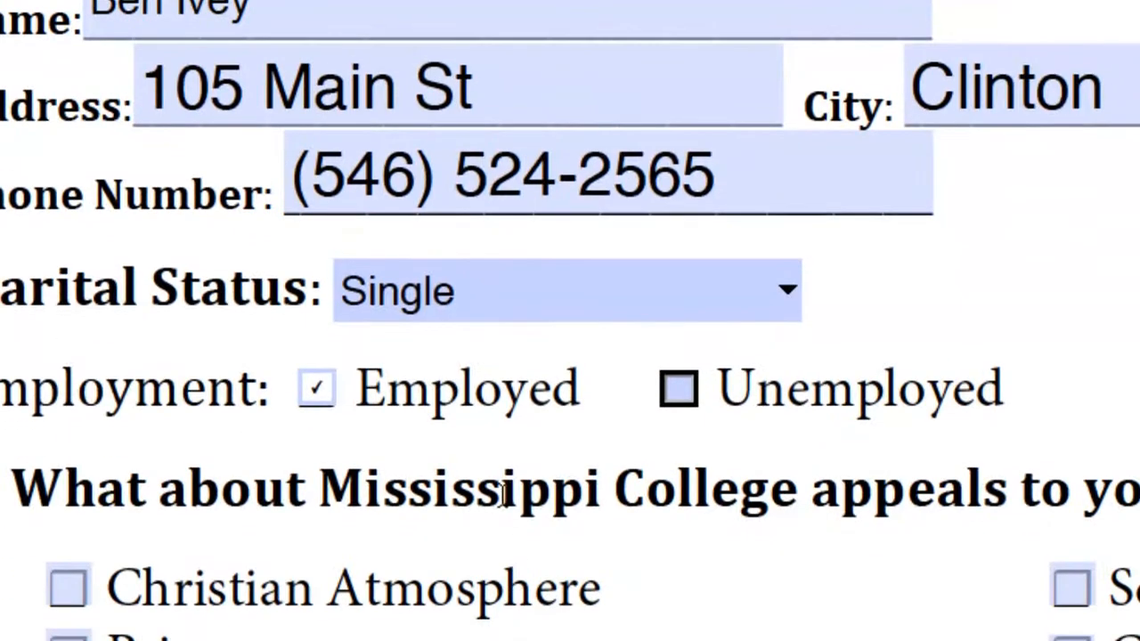
Test the Employment radio buttons, leaving Unemployed selected.
{"action": "left_click", "coordinate": [672, 583]}
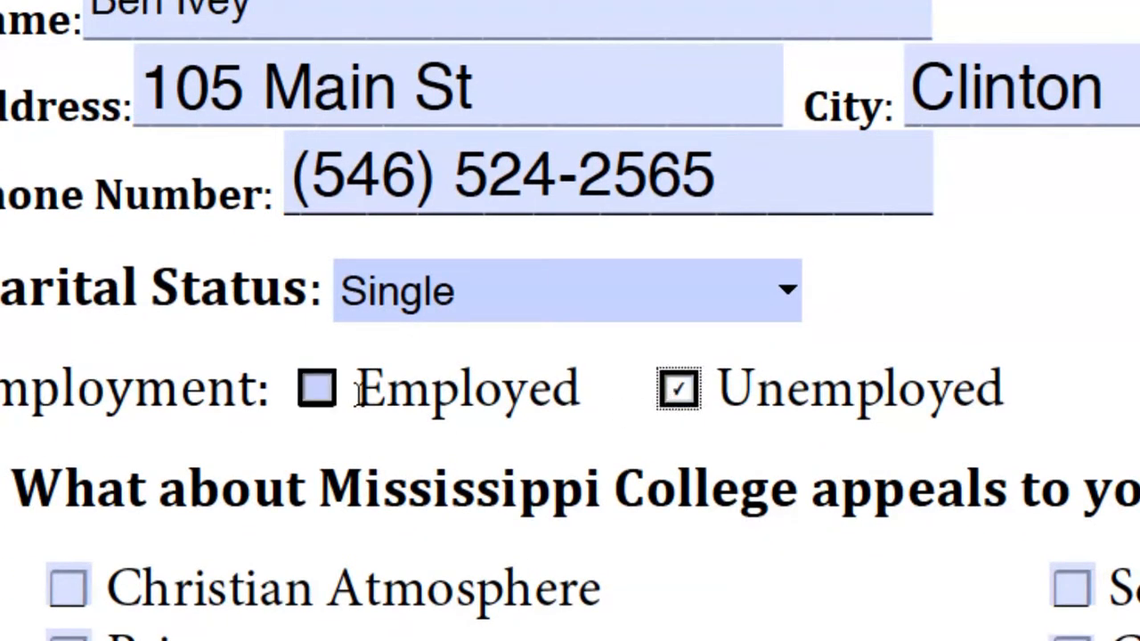
{"action": "left_click", "coordinate": [321, 397]}
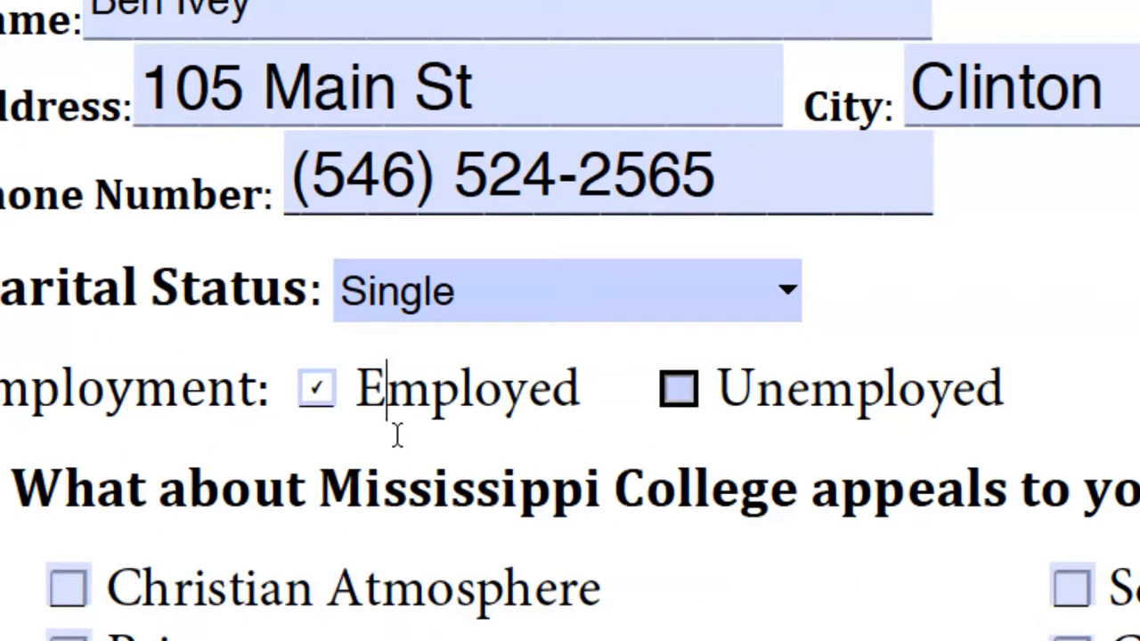
{"action": "left_click", "coordinate": [675, 395]}
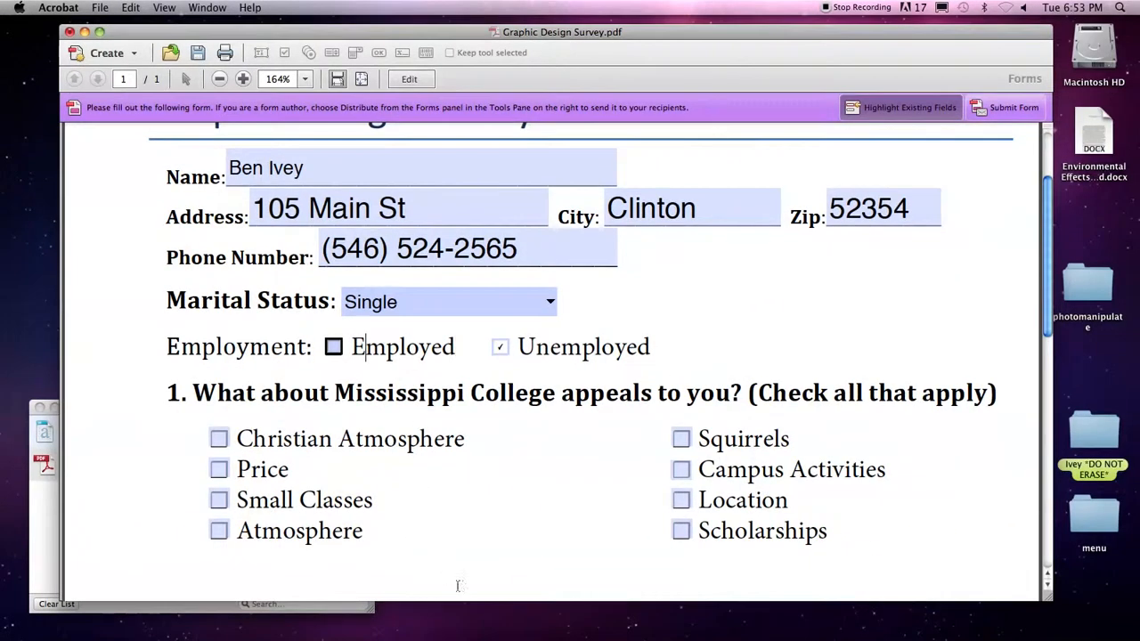
{"action": "scroll", "coordinate": [448, 517], "scroll_direction": "down", "scroll_amount": 3}
Toggle question 1 boxes, leaving Atmosphere, Campus Activities, Scholarships, Squirrels and Christian Atmosphere ticked, then resume editing.
{"action": "left_click", "coordinate": [218, 356]}
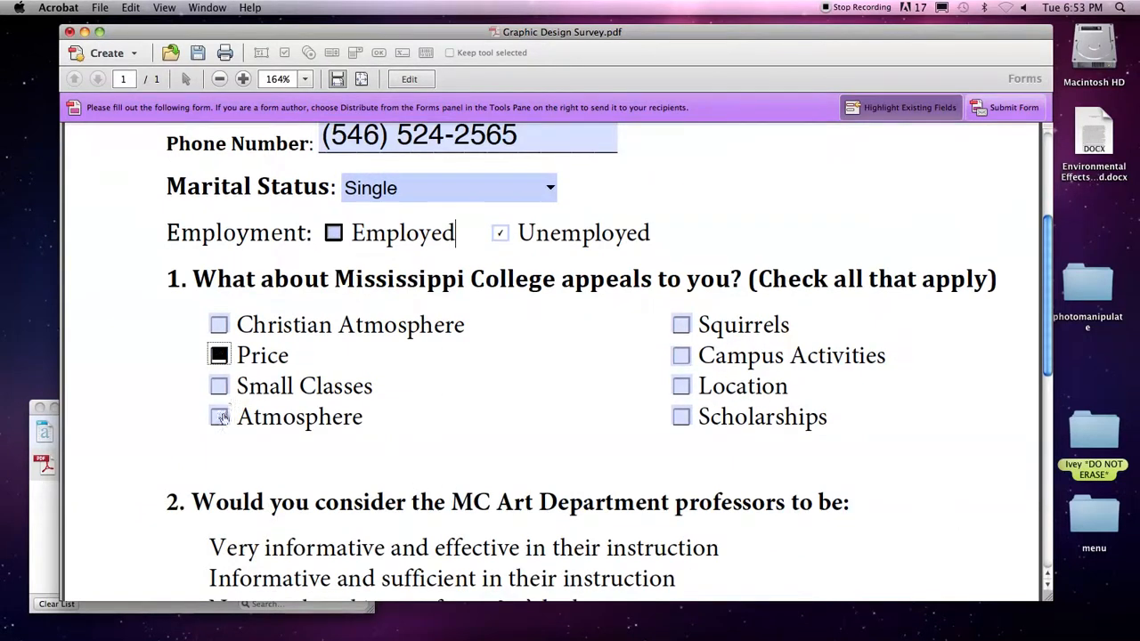
{"action": "left_click", "coordinate": [218, 417]}
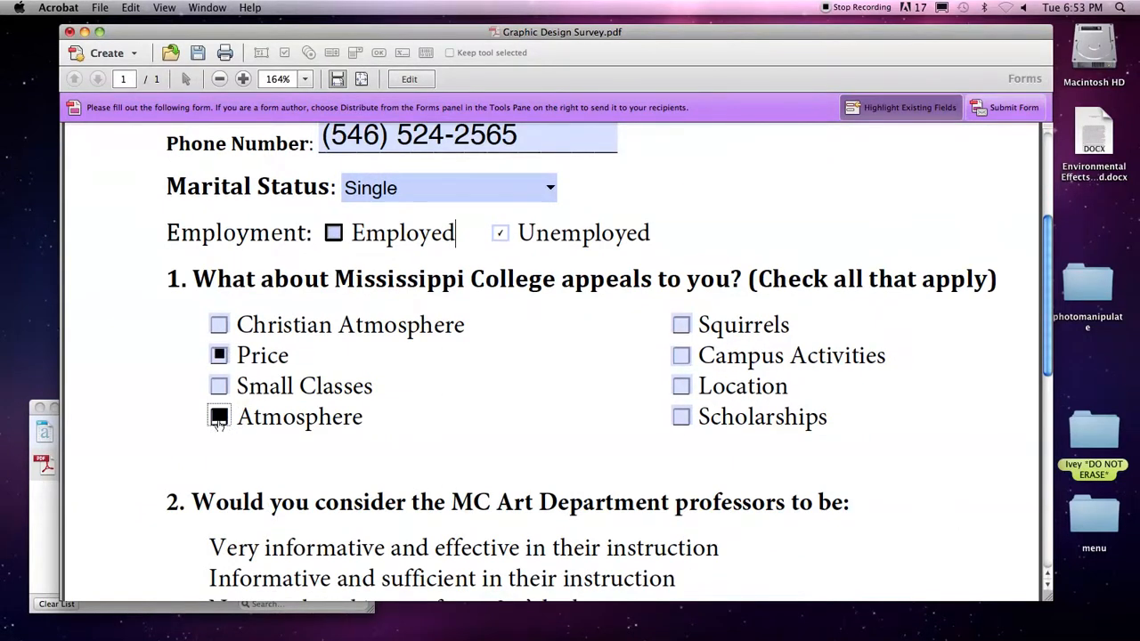
{"action": "left_click", "coordinate": [681, 356]}
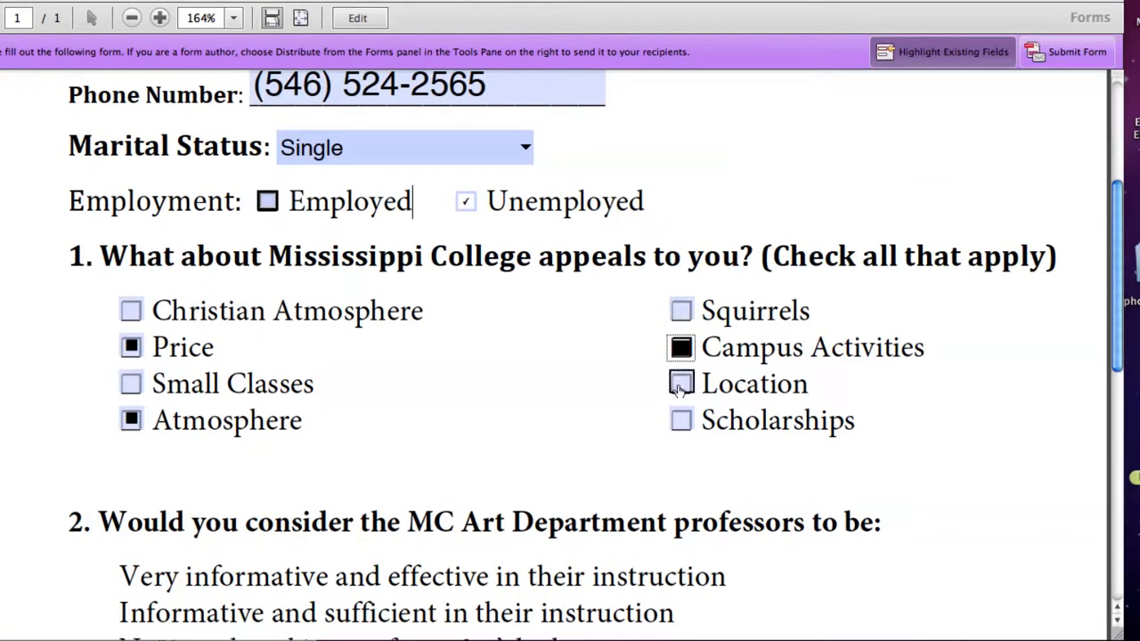
{"action": "left_click", "coordinate": [680, 387]}
{"action": "left_click", "coordinate": [681, 420]}
{"action": "left_click", "coordinate": [680, 392]}
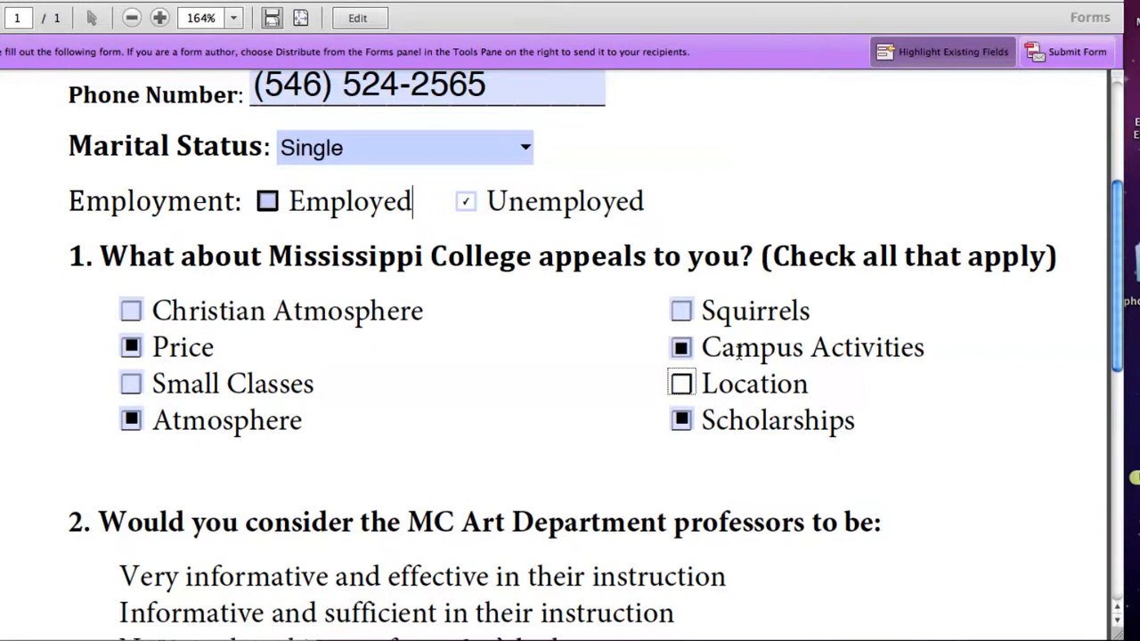
{"action": "left_click", "coordinate": [684, 312]}
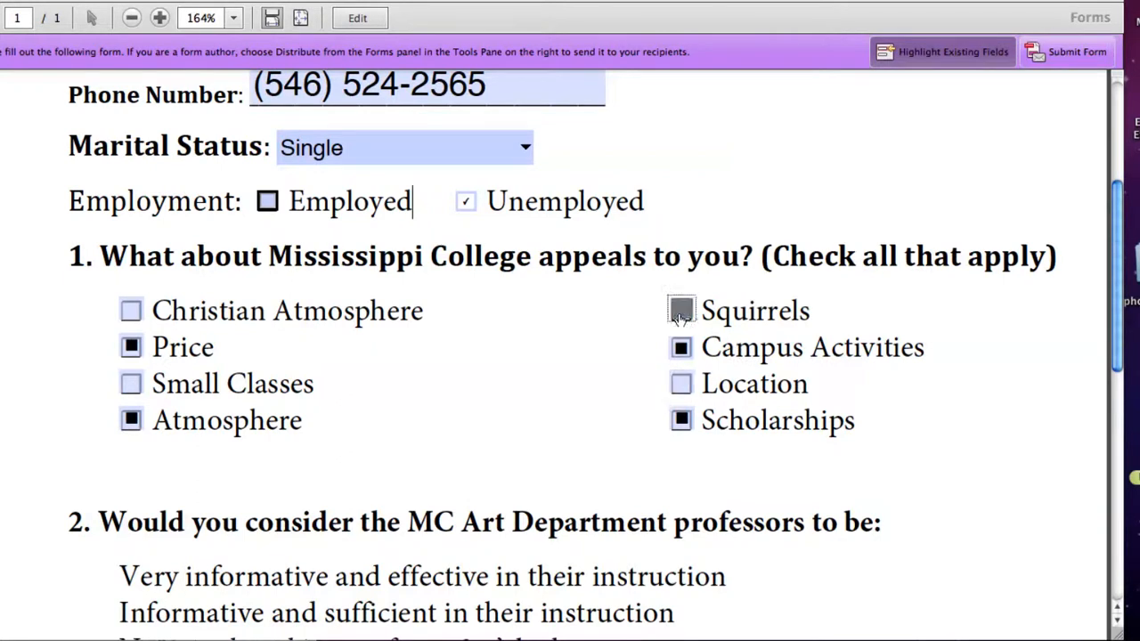
{"action": "left_click", "coordinate": [131, 311]}
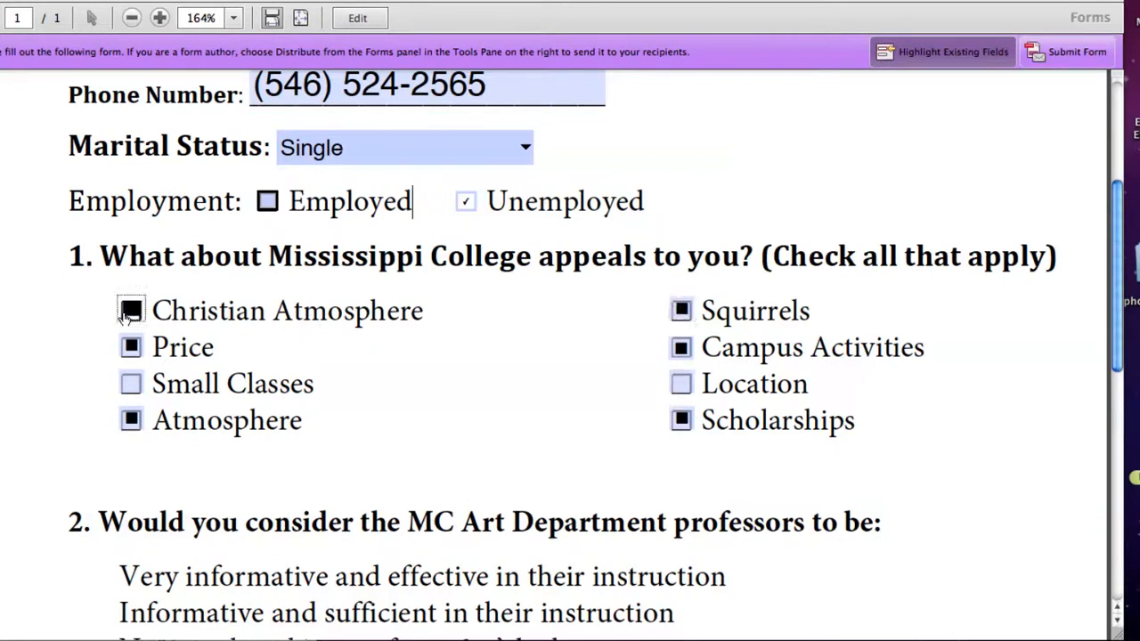
{"action": "left_click", "coordinate": [129, 385]}
{"action": "left_click", "coordinate": [131, 348]}
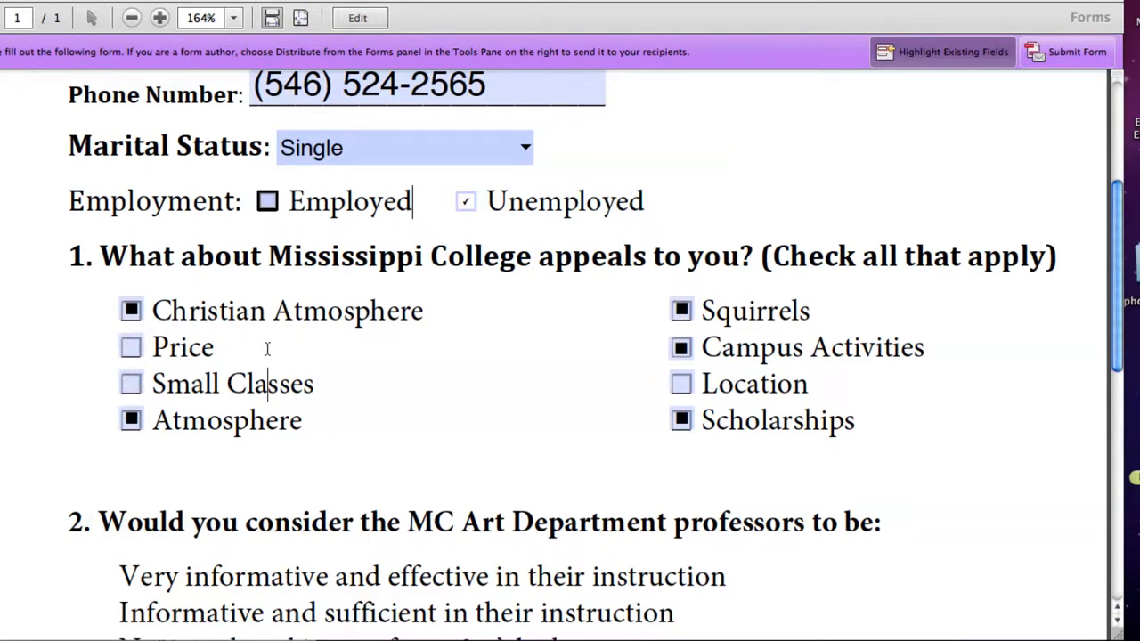
{"action": "scroll", "coordinate": [267, 348], "scroll_direction": "down", "scroll_amount": 5}
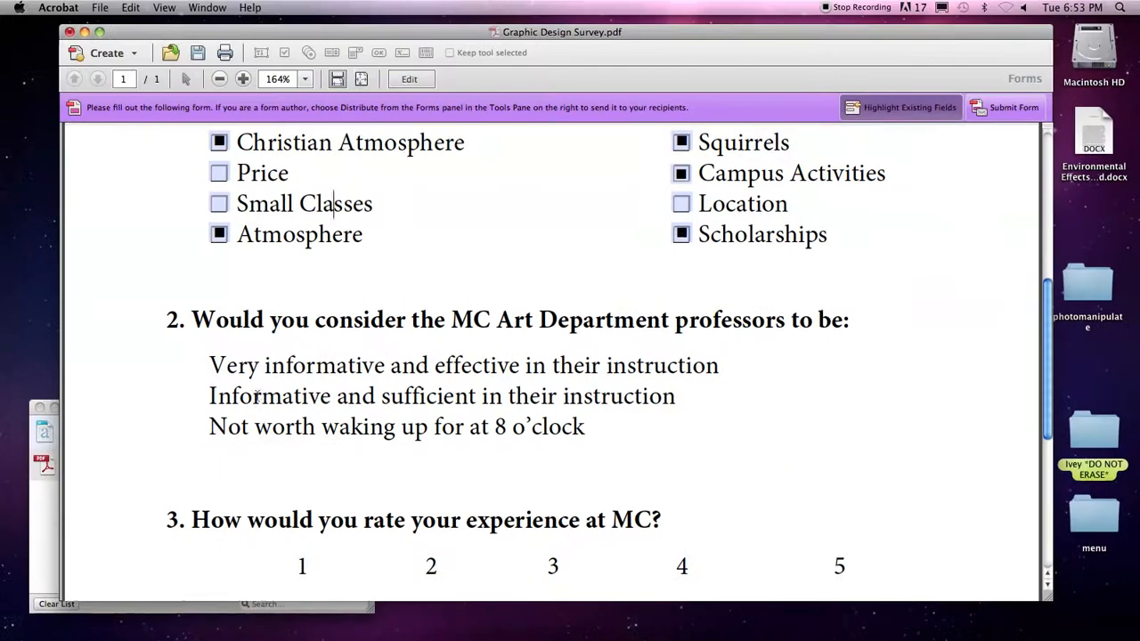
{"action": "left_click", "coordinate": [414, 79]}
Place a radio button before question 2's first answer in a new group named 'Question 2'.
{"action": "left_click", "coordinate": [958, 126]}
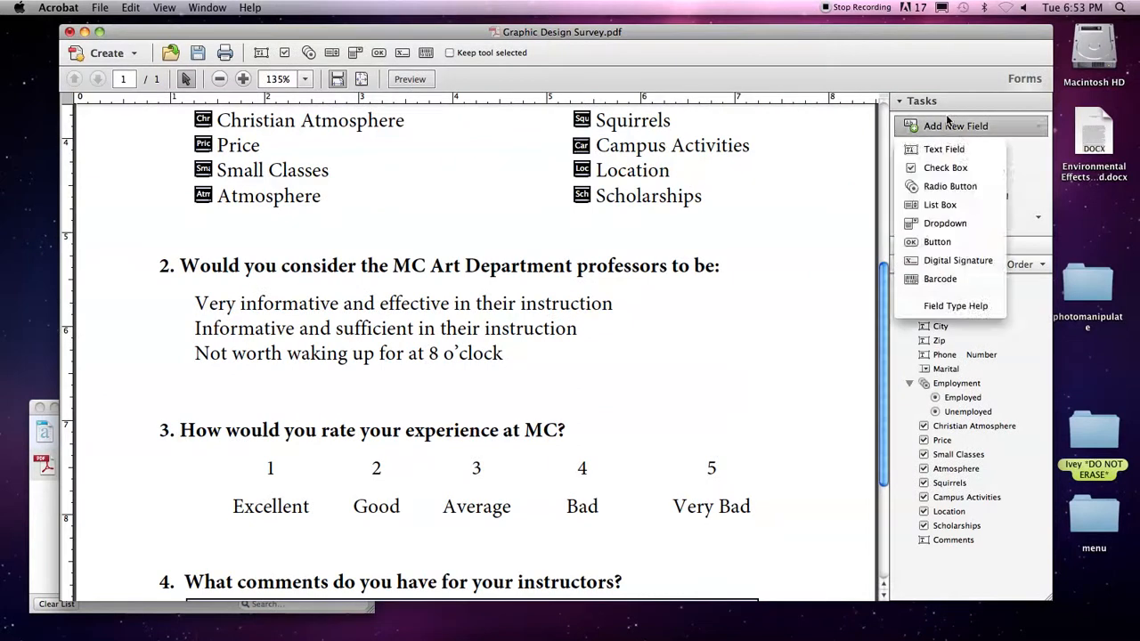
{"action": "left_click", "coordinate": [949, 185]}
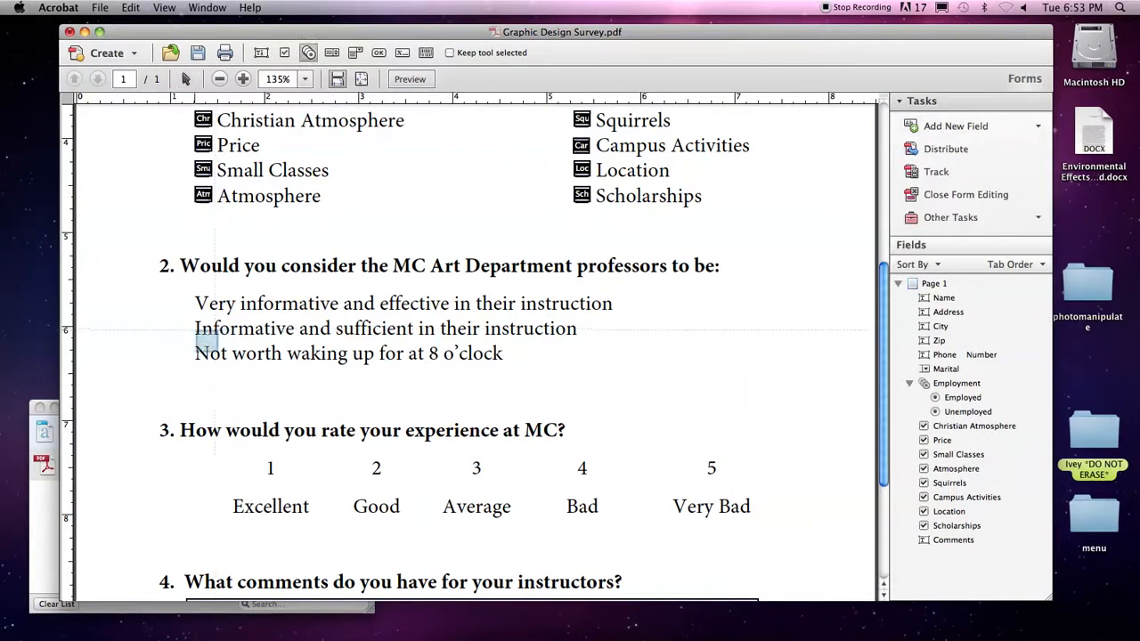
{"action": "left_click", "coordinate": [955, 127]}
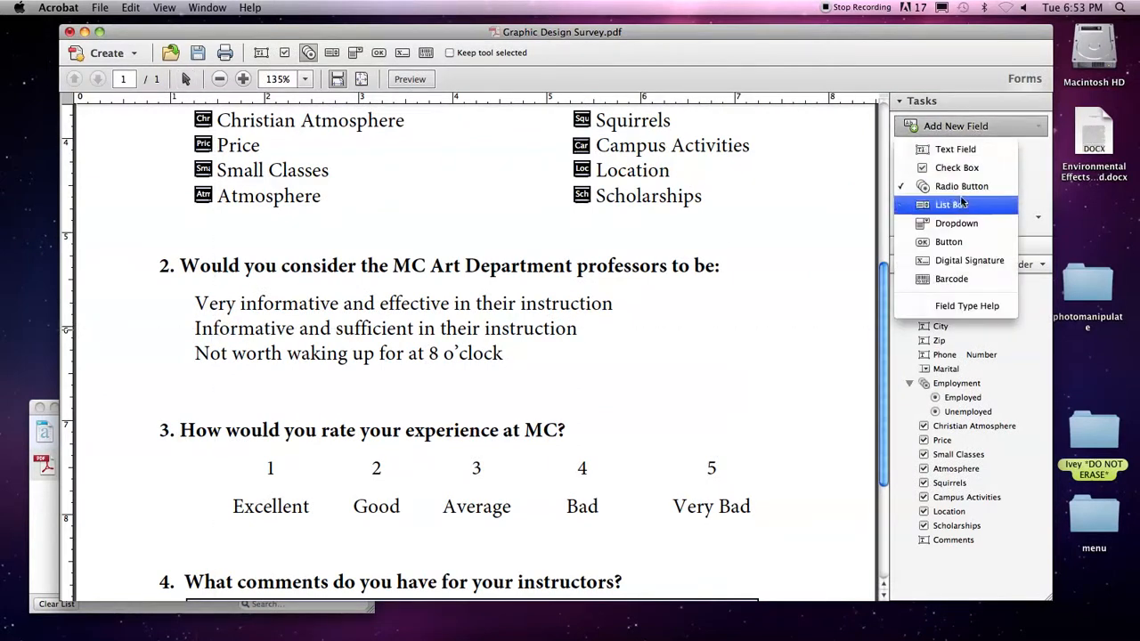
{"action": "left_click", "coordinate": [954, 126]}
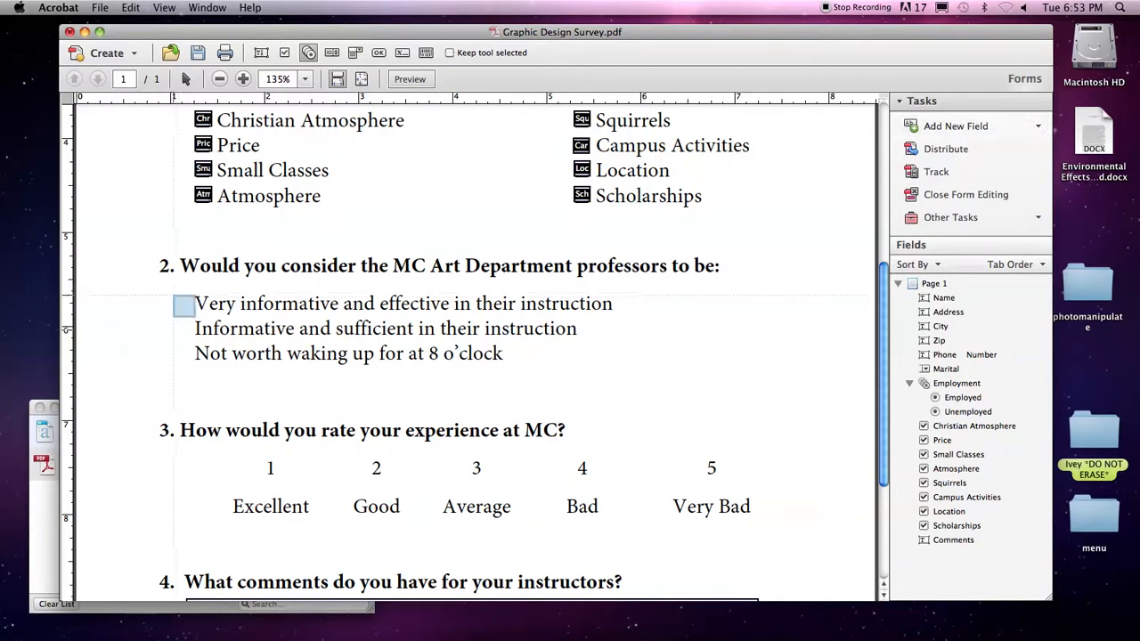
{"action": "left_click", "coordinate": [185, 303]}
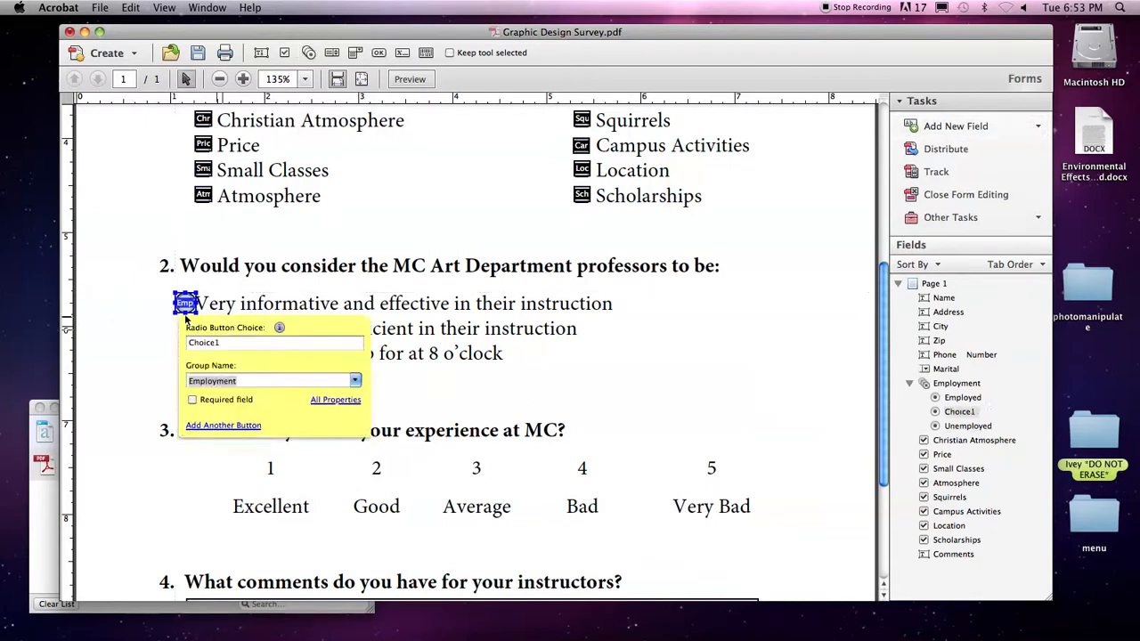
{"action": "double_click", "coordinate": [224, 342]}
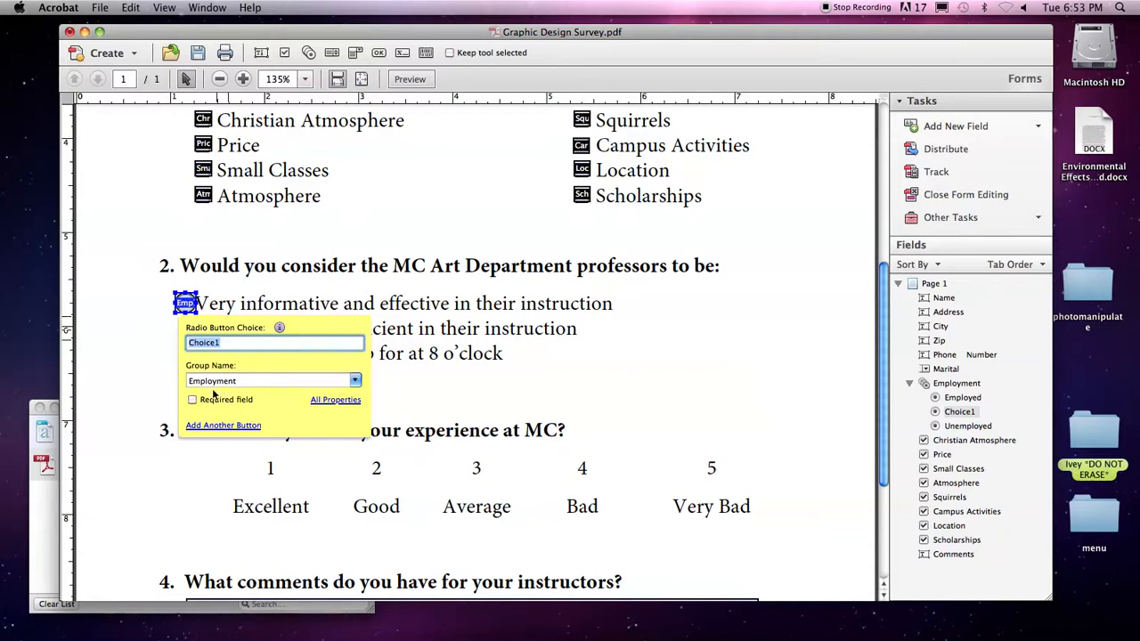
{"action": "double_click", "coordinate": [241, 381]}
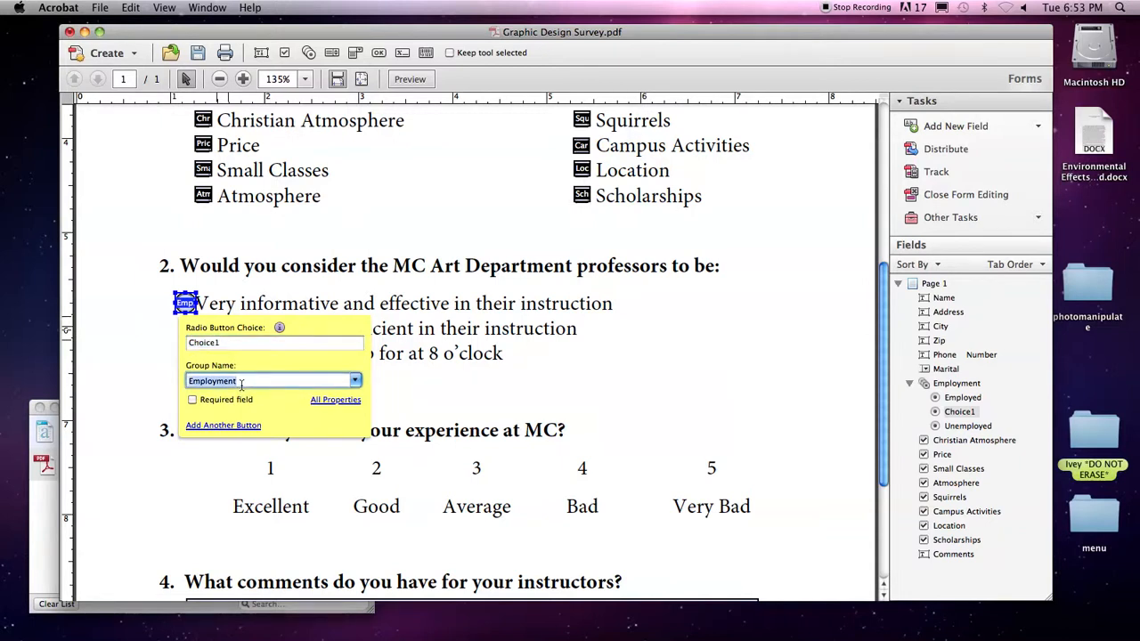
{"action": "type", "text": "Que"}
{"action": "key", "text": "Return"}
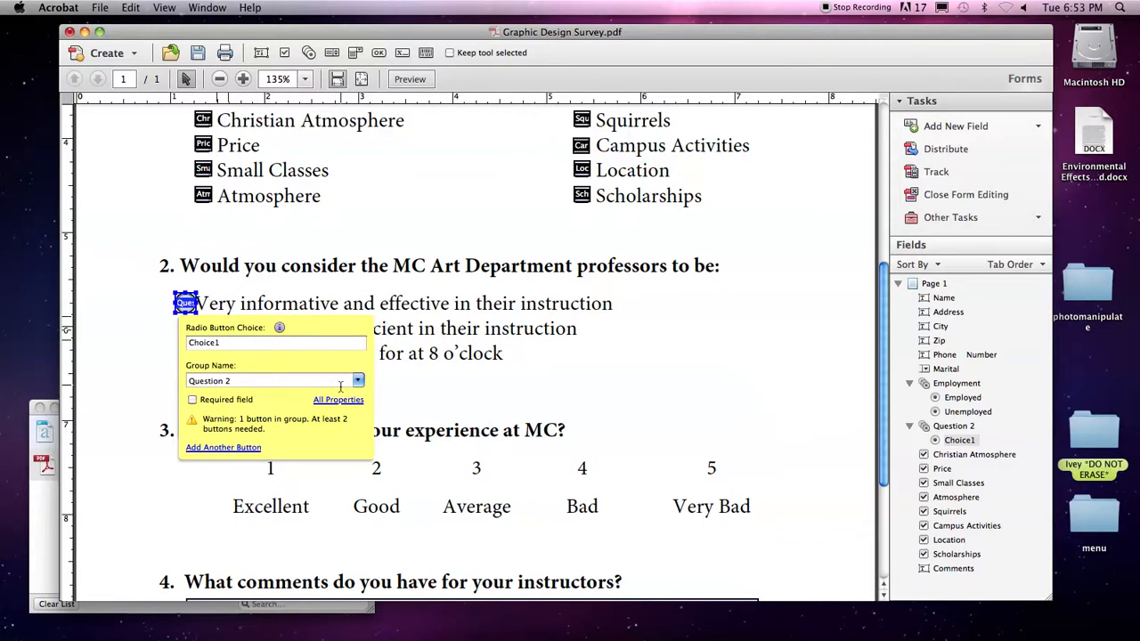
Add two more Question 2 radio buttons beside the second and third answers.
{"action": "left_click", "coordinate": [222, 447]}
{"action": "left_click", "coordinate": [186, 329]}
{"action": "left_click_drag", "start_coordinate": [185, 329], "coordinate": [187, 355]}
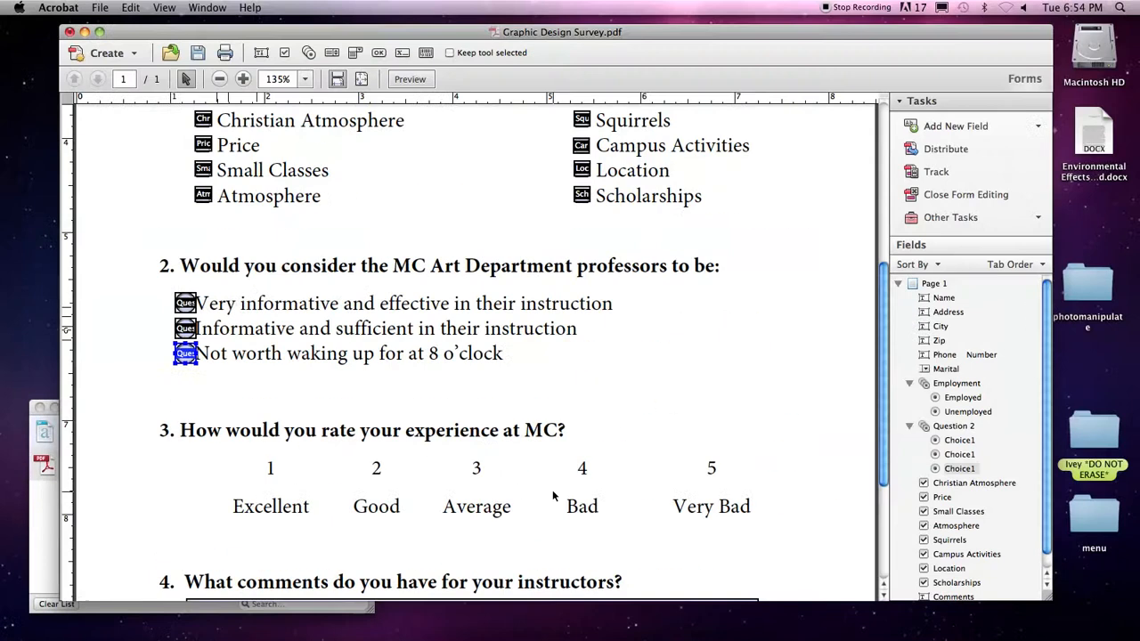
{"action": "left_click", "coordinate": [1013, 269]}
{"action": "left_click", "coordinate": [958, 126]}
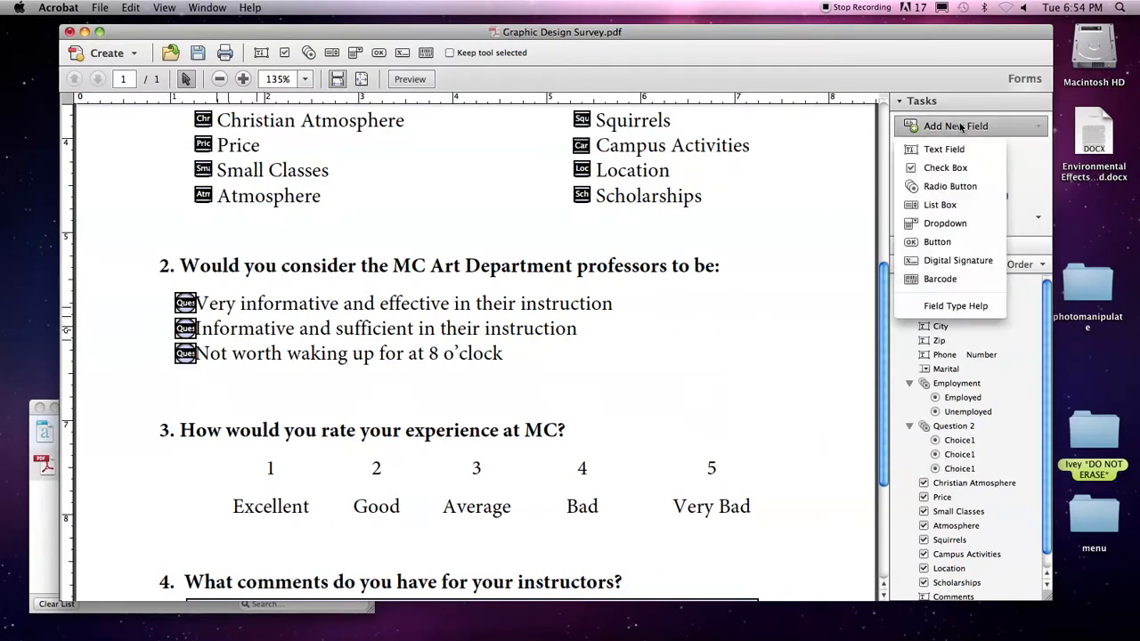
{"action": "left_click", "coordinate": [945, 168]}
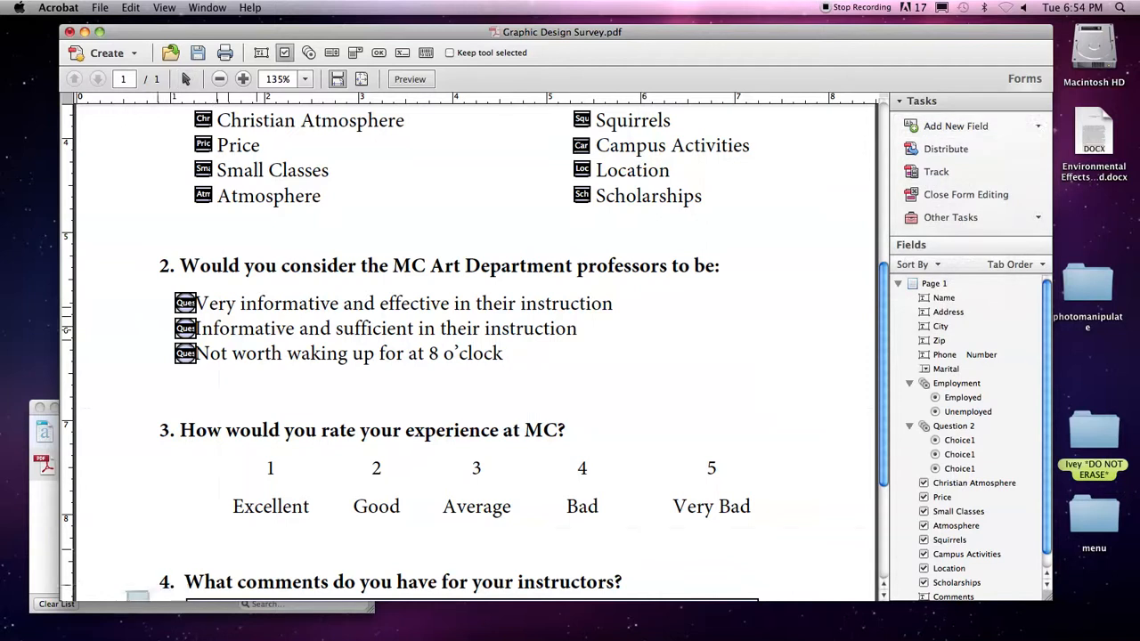
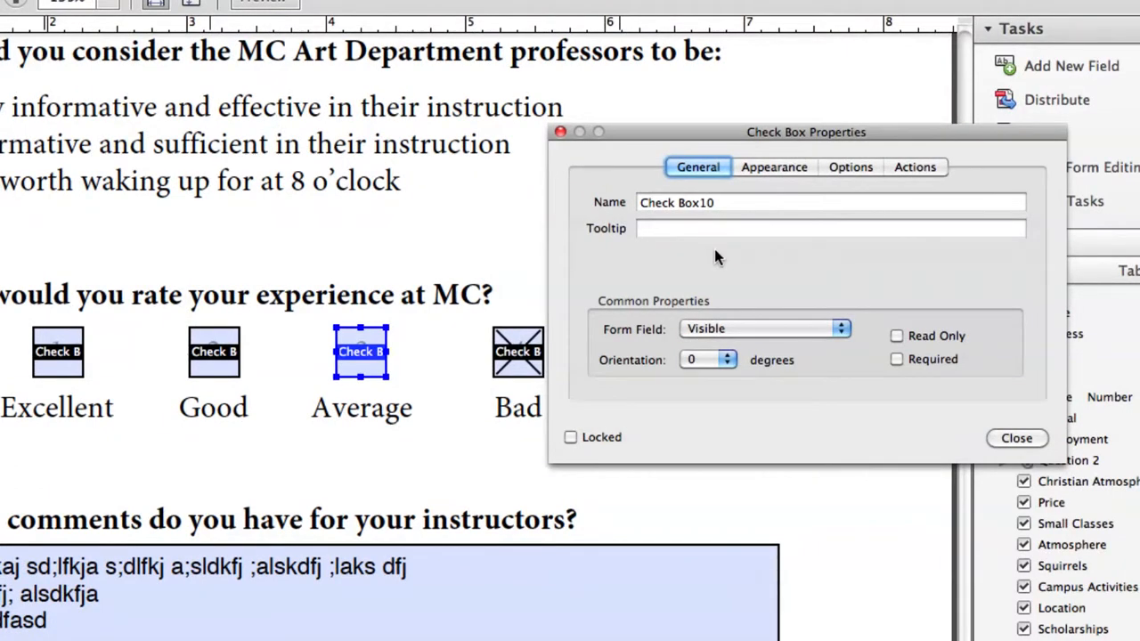
Preview the form and tick Average, Bad, then Very Bad to confirm only one rating stays checked.
{"action": "left_click", "coordinate": [1016, 437]}
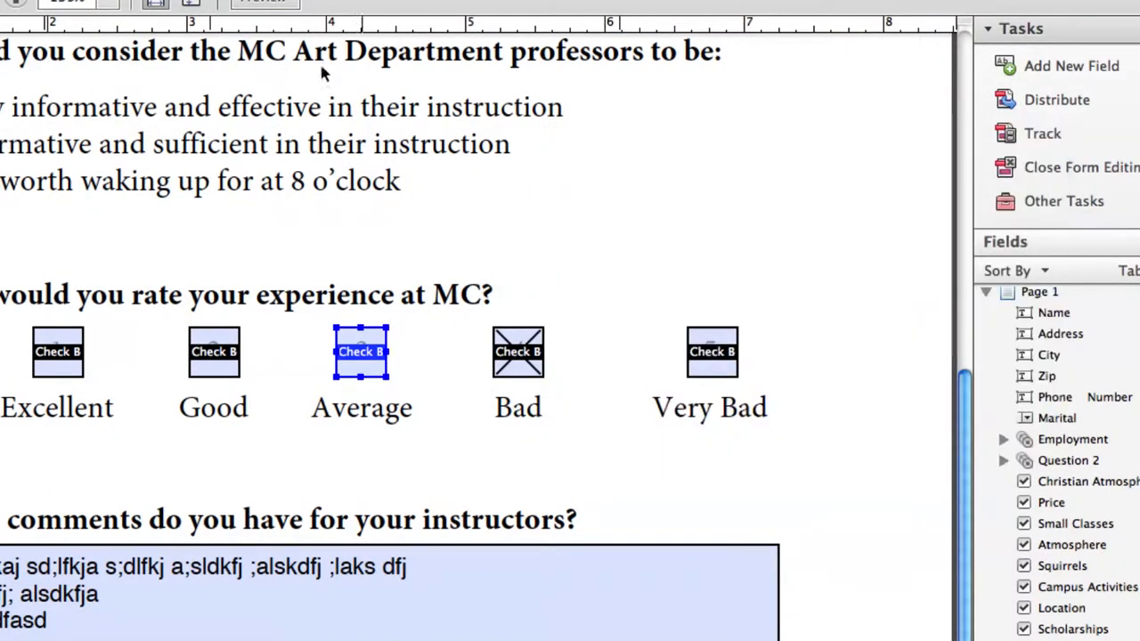
{"action": "left_click", "coordinate": [264, 94]}
{"action": "left_click", "coordinate": [481, 553]}
{"action": "left_click", "coordinate": [672, 556]}
{"action": "left_click", "coordinate": [880, 544]}
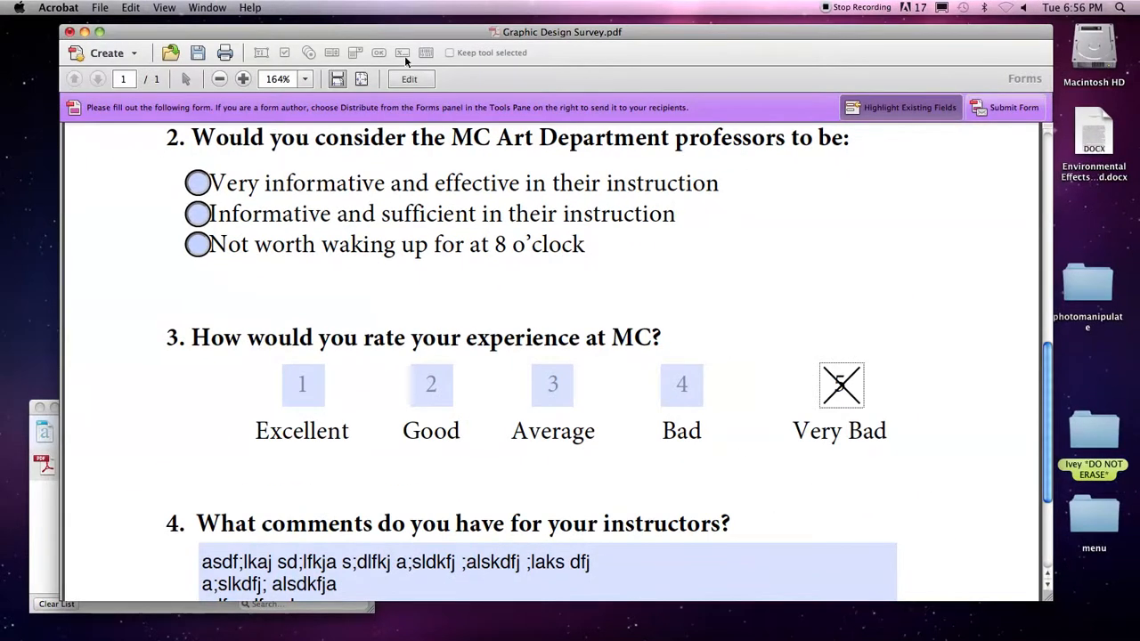
Back in form editing, try removing the #0 suffix from the Check Box10#0 field name.
{"action": "left_click", "coordinate": [408, 79]}
{"action": "left_click", "coordinate": [715, 321]}
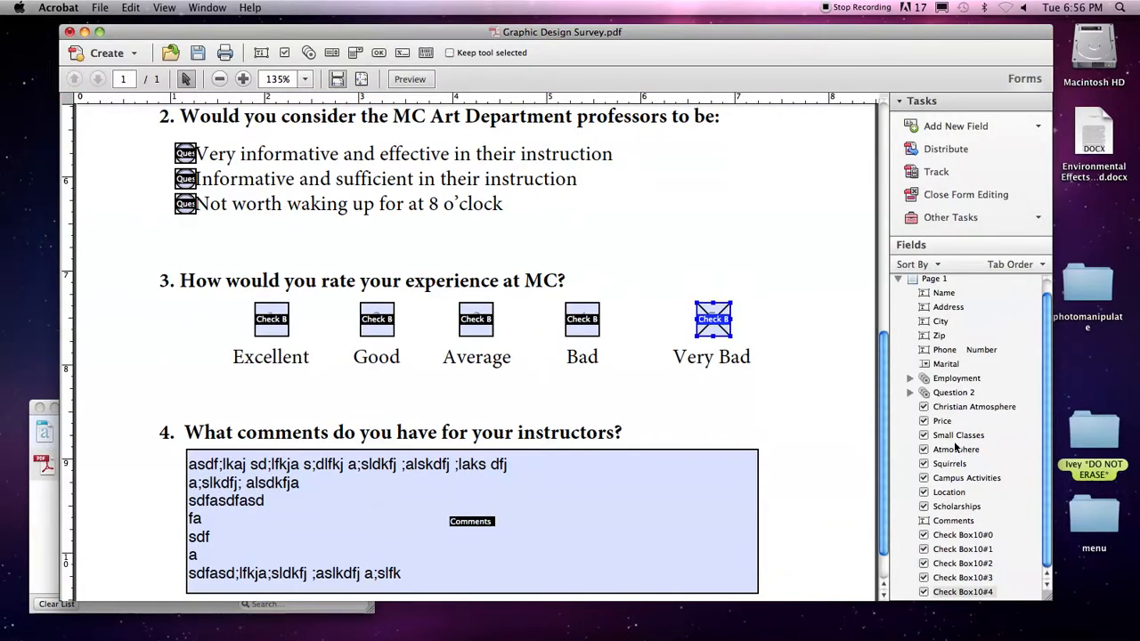
{"action": "left_click", "coordinate": [784, 397]}
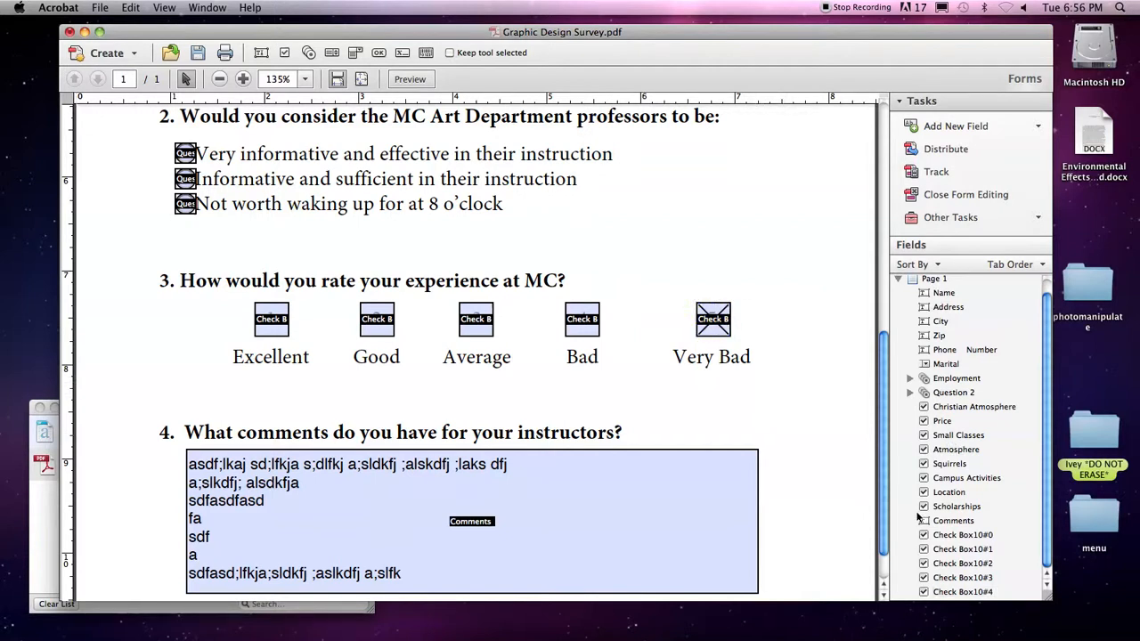
{"action": "left_click", "coordinate": [971, 535]}
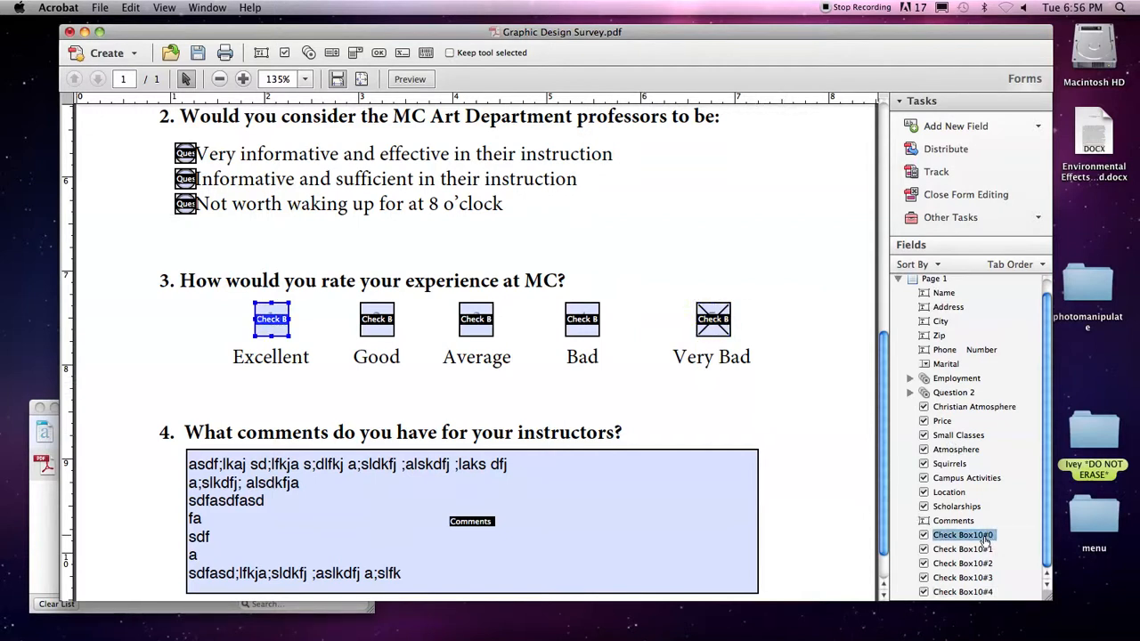
{"action": "left_click", "coordinate": [988, 536]}
{"action": "key", "text": "Right"}
{"action": "key", "text": "BackSpace"}
{"action": "key", "text": "BackSpace"}
Select the Good and Average rating check box fields in turn.
{"action": "left_click", "coordinate": [964, 550]}
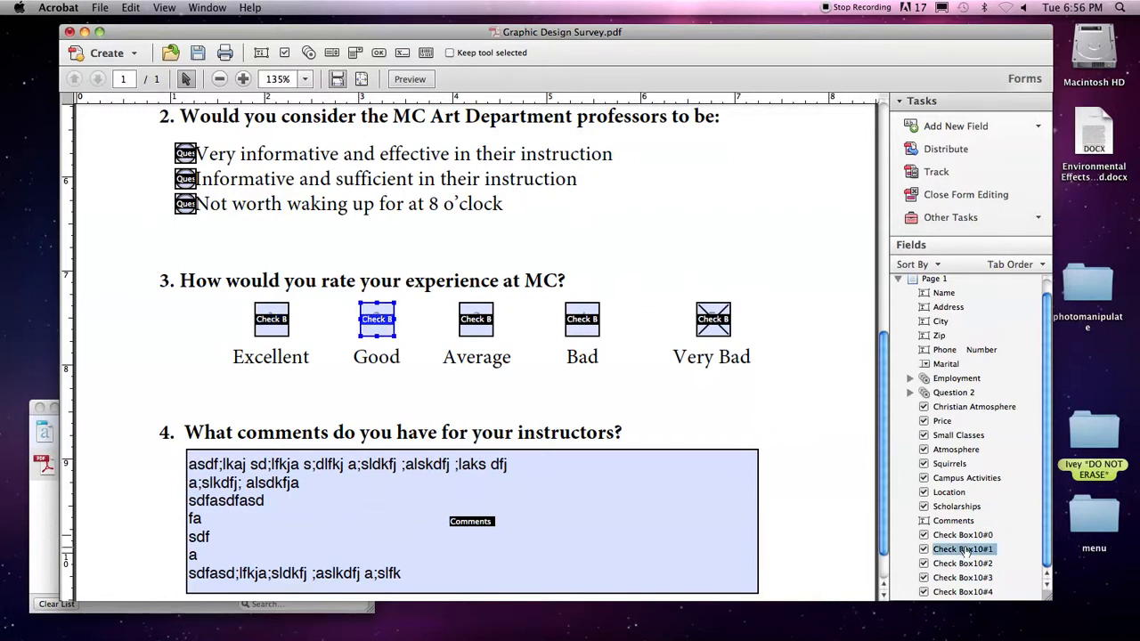
{"action": "left_click", "coordinate": [521, 423]}
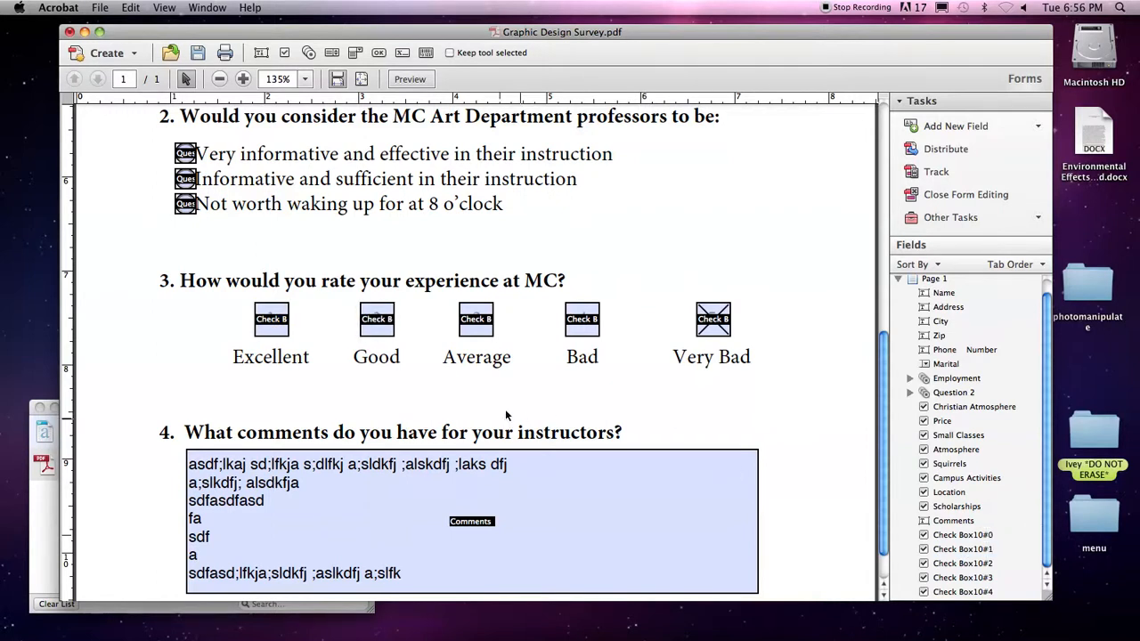
{"action": "left_click", "coordinate": [369, 312]}
{"action": "left_click", "coordinate": [464, 324]}
{"action": "left_click", "coordinate": [431, 366]}
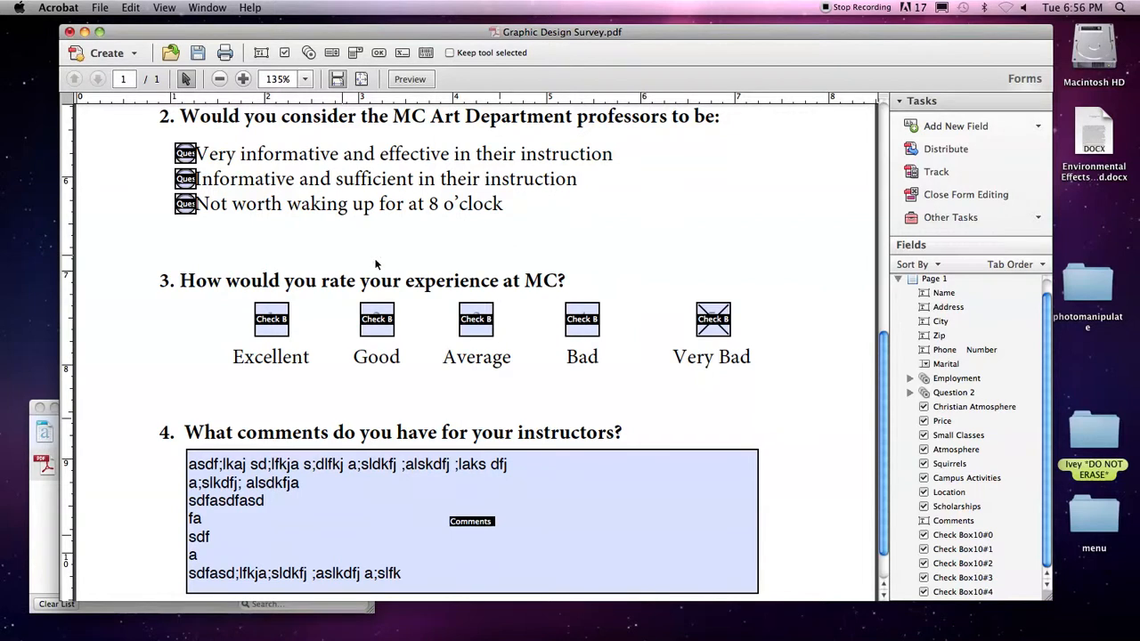
Add a text field named Test1 above question 3.
{"action": "left_click", "coordinate": [975, 126]}
{"action": "left_click", "coordinate": [967, 150]}
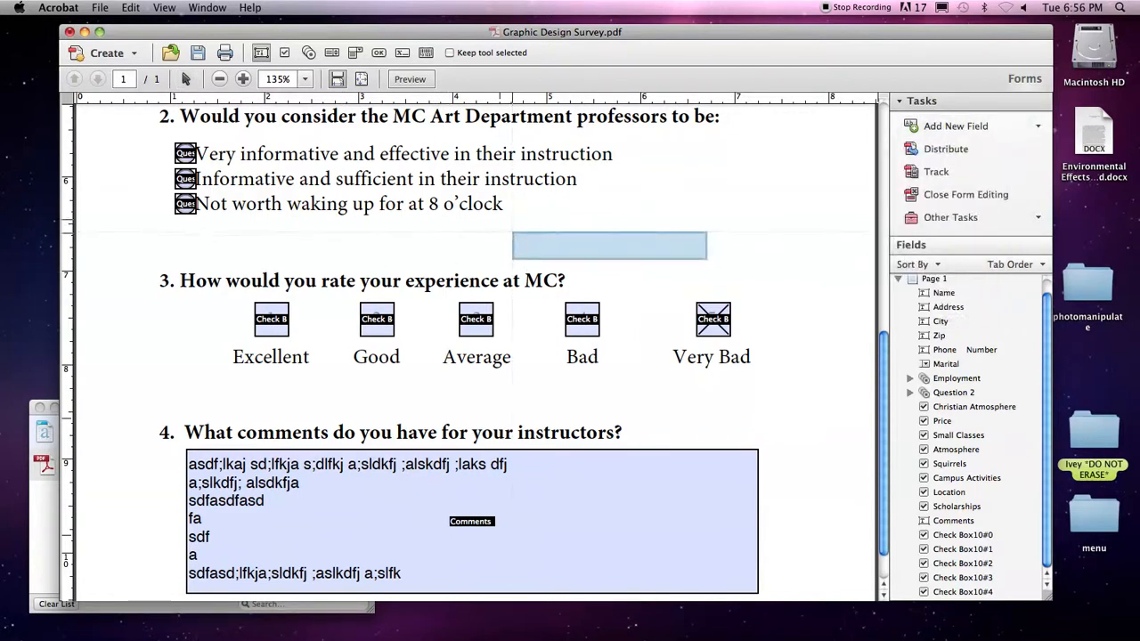
{"action": "left_click", "coordinate": [575, 243]}
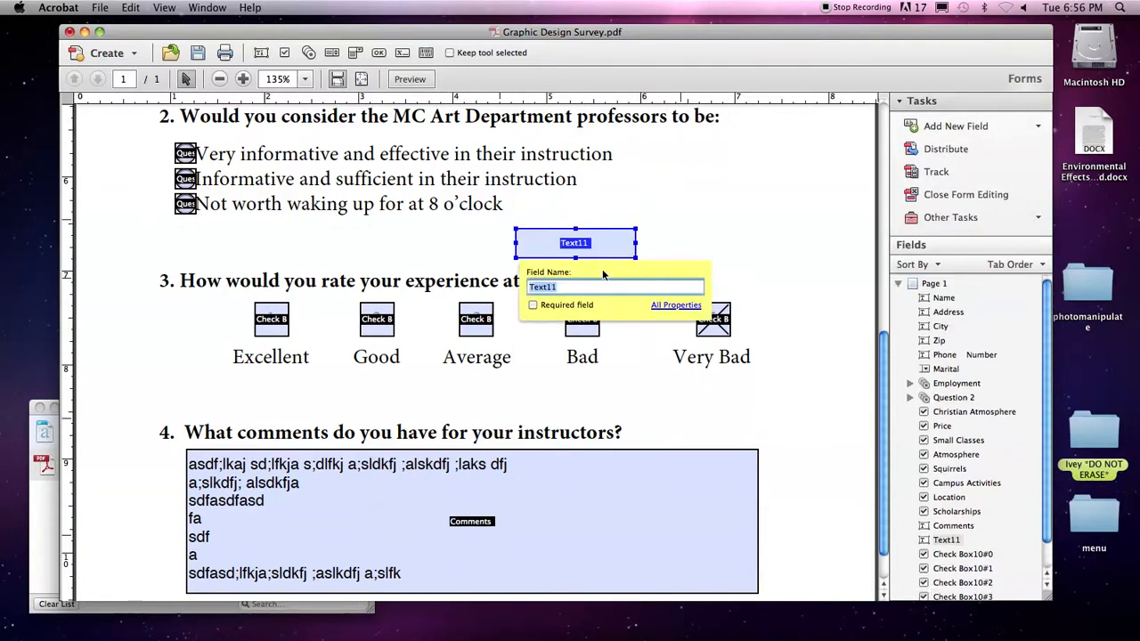
{"action": "type", "text": "Test1"}
{"action": "left_click", "coordinate": [740, 250]}
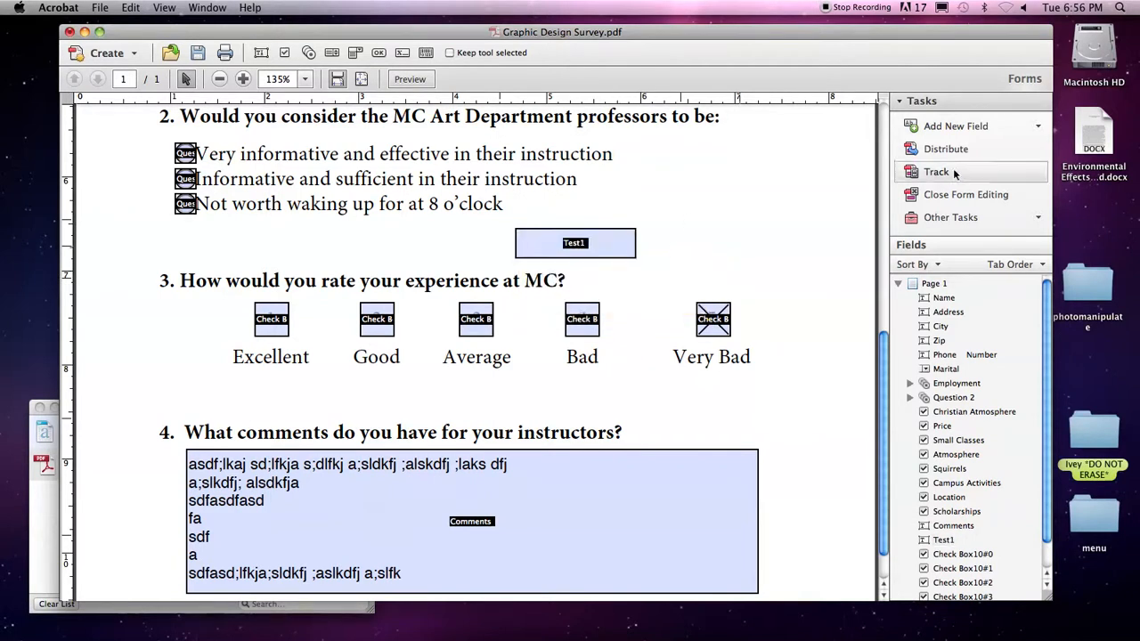
Draw a second text field to its right, also named Test1.
{"action": "left_click", "coordinate": [945, 125]}
{"action": "left_click", "coordinate": [944, 149]}
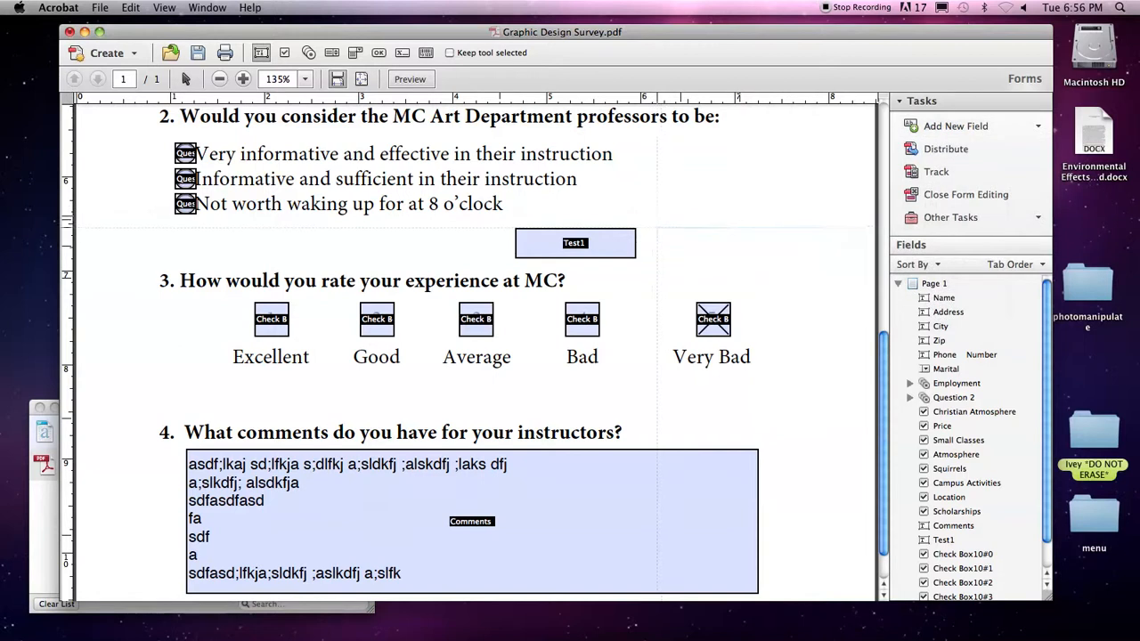
{"action": "left_click_drag", "start_coordinate": [657, 228], "coordinate": [819, 267]}
{"action": "type", "text": "Test1"}
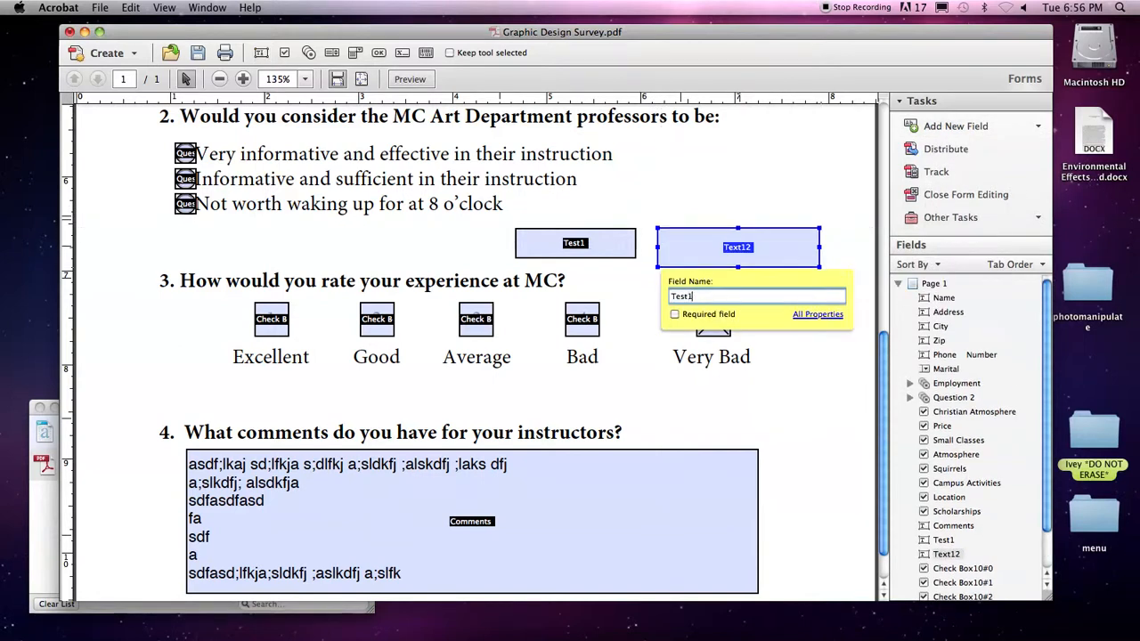
{"action": "left_click", "coordinate": [752, 185]}
{"action": "scroll", "coordinate": [978, 410], "scroll_direction": "down", "scroll_amount": 2}
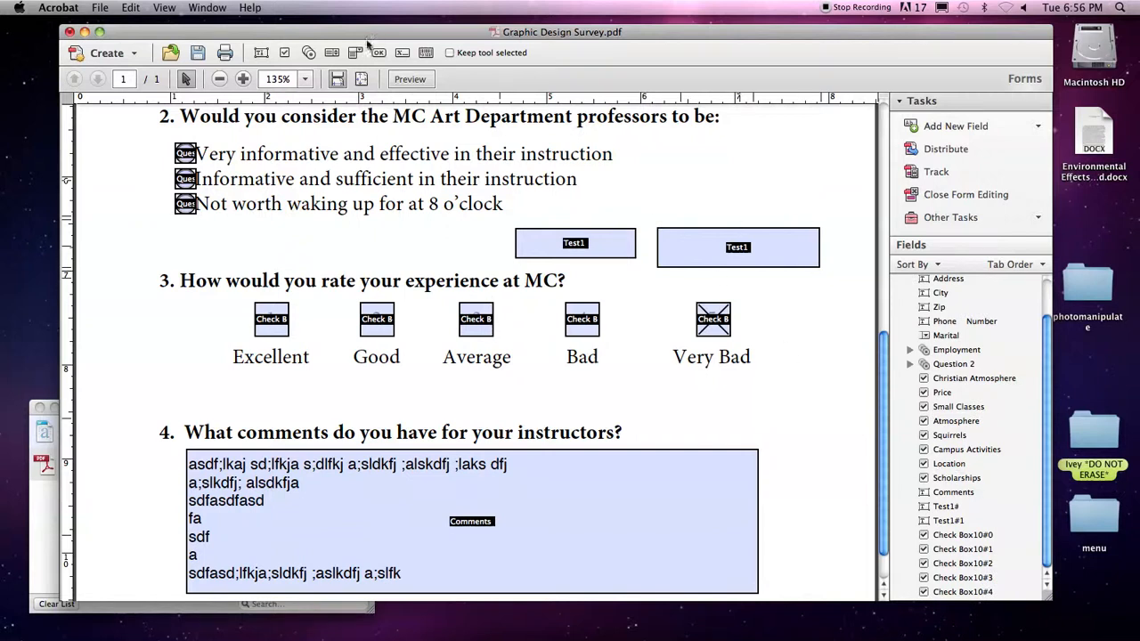
Preview the form and type asdf into both Test1 fields to see them mirror each other.
{"action": "left_click", "coordinate": [412, 80]}
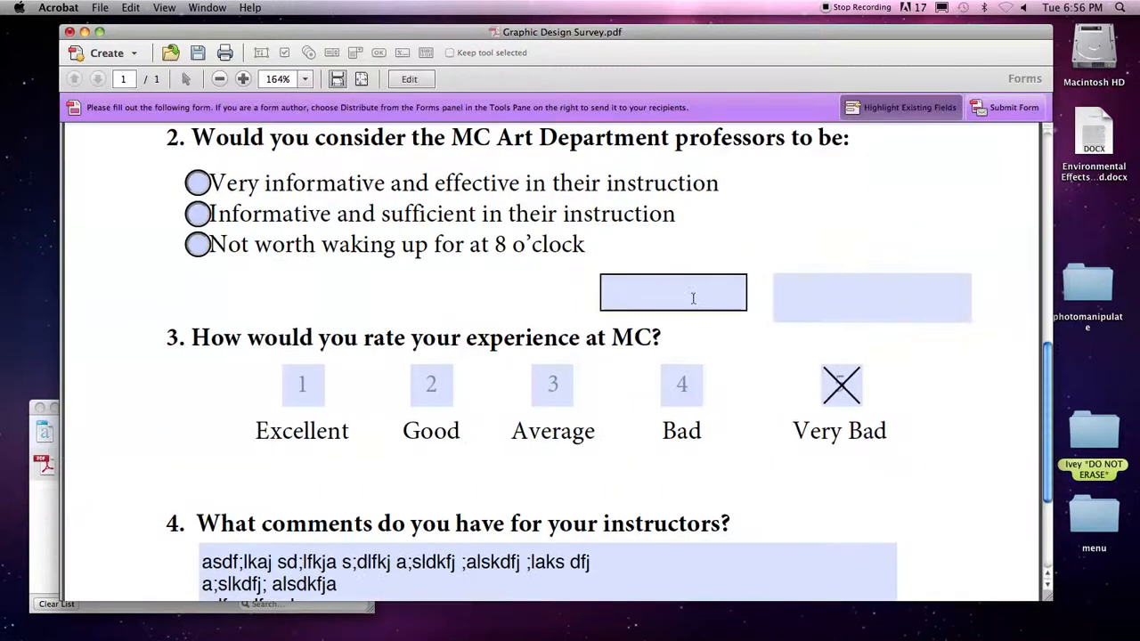
{"action": "left_click", "coordinate": [626, 301]}
{"action": "type", "text": "asdf"}
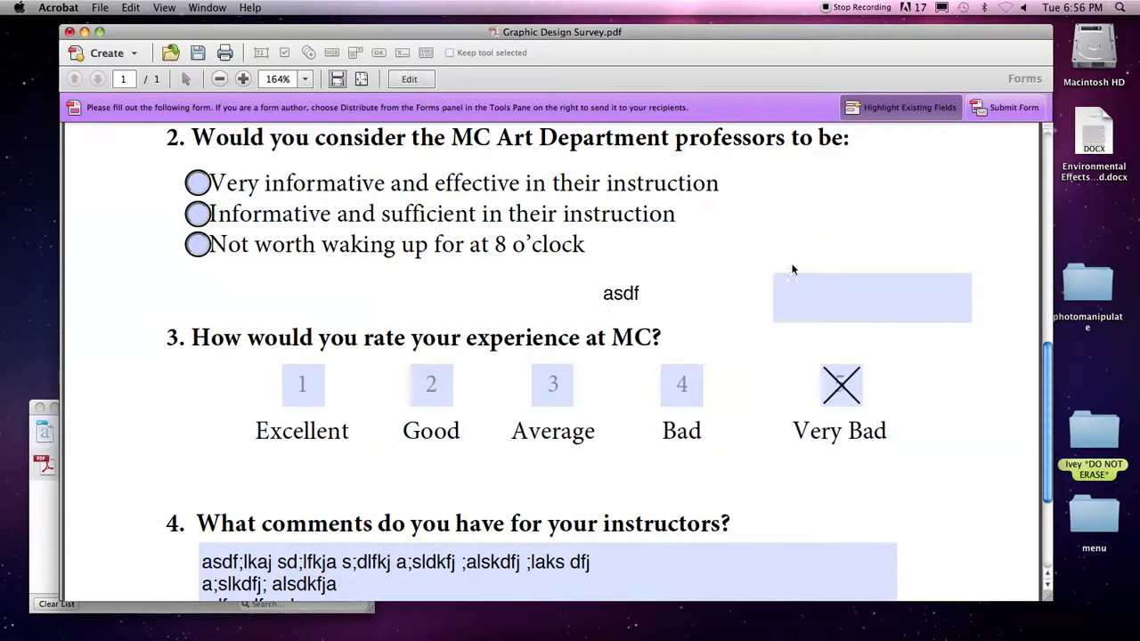
{"action": "left_click", "coordinate": [814, 301]}
{"action": "type", "text": "asdf"}
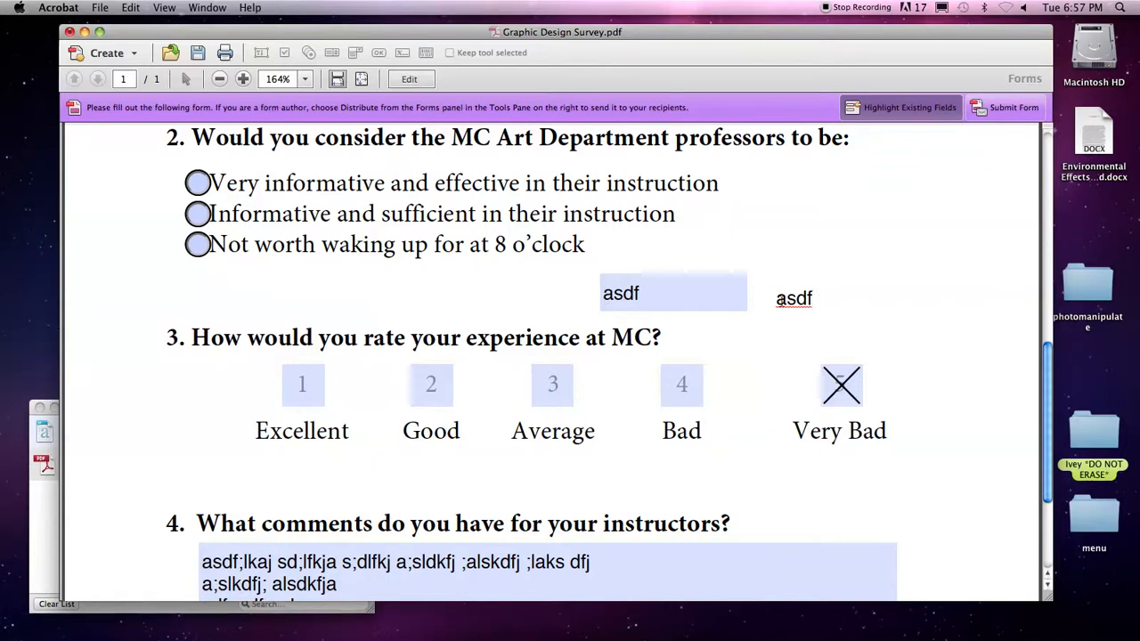
Enter 585146354 so both Test1 fields show it, then return to form editing.
{"action": "double_click", "coordinate": [786, 294]}
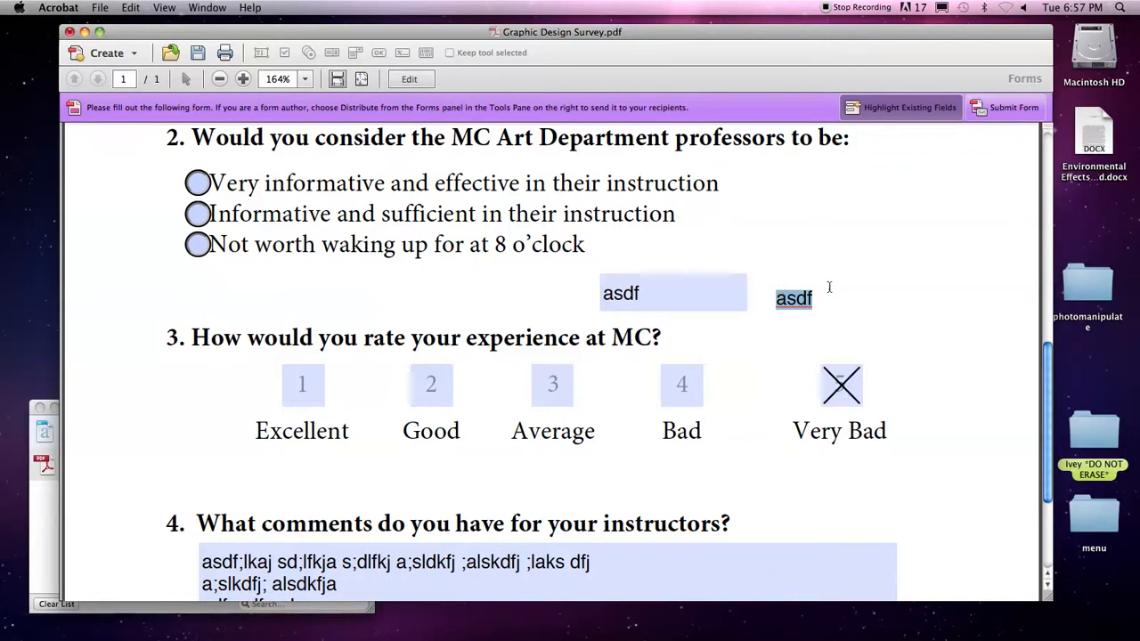
{"action": "double_click", "coordinate": [798, 298]}
{"action": "key", "text": "shift+Tab"}
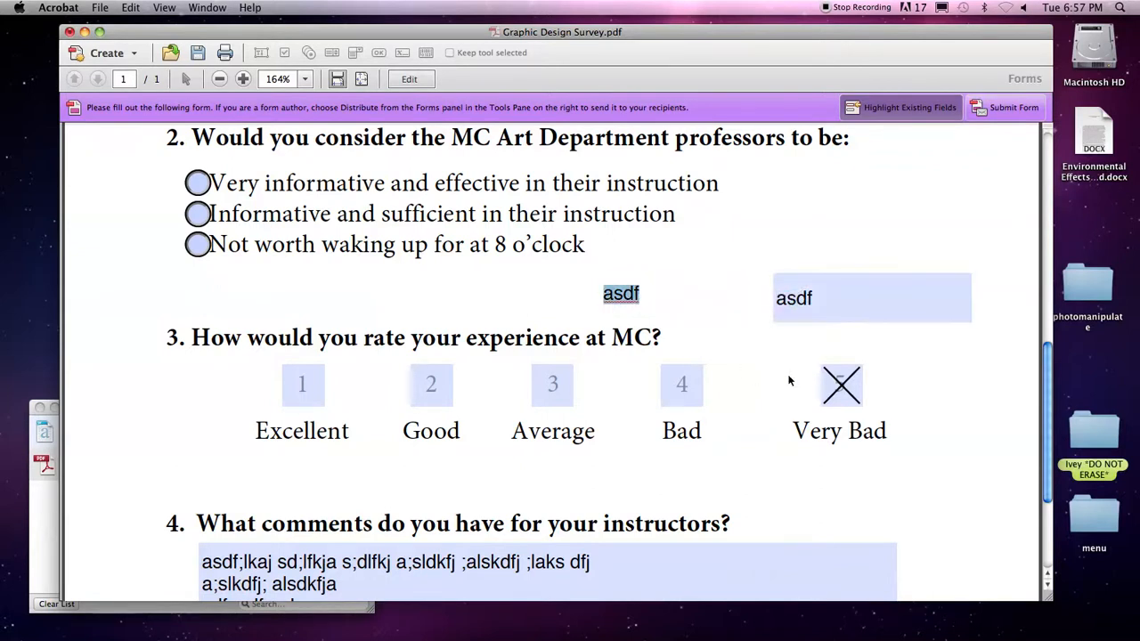
{"action": "type", "text": "585146354"}
{"action": "key", "text": "Tab"}
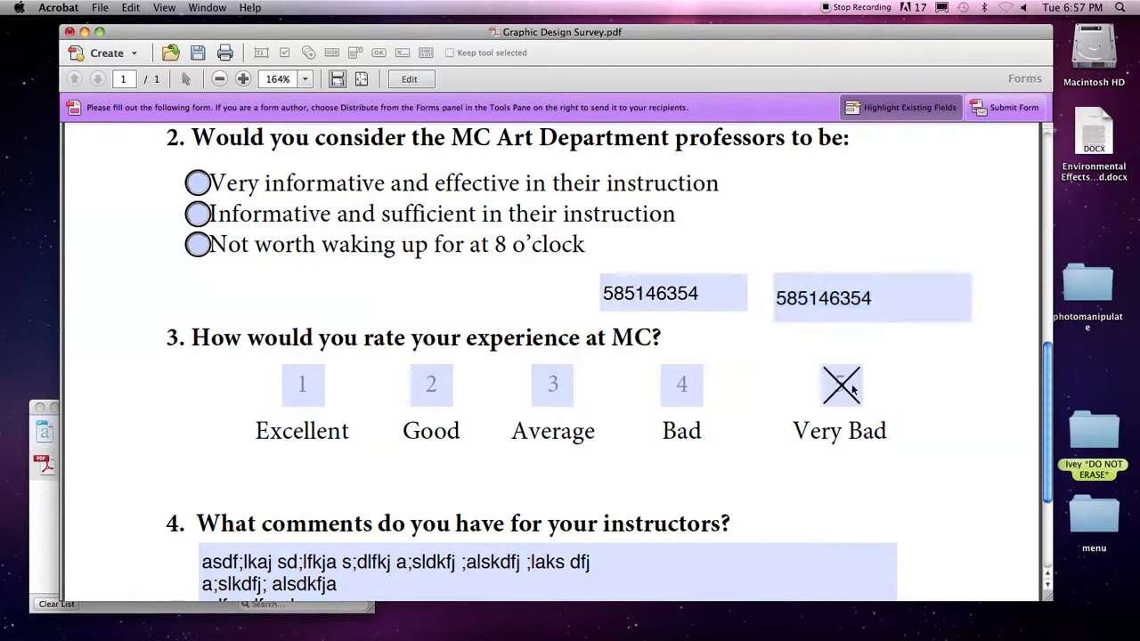
{"action": "left_click", "coordinate": [411, 79]}
{"action": "left_click", "coordinate": [586, 243]}
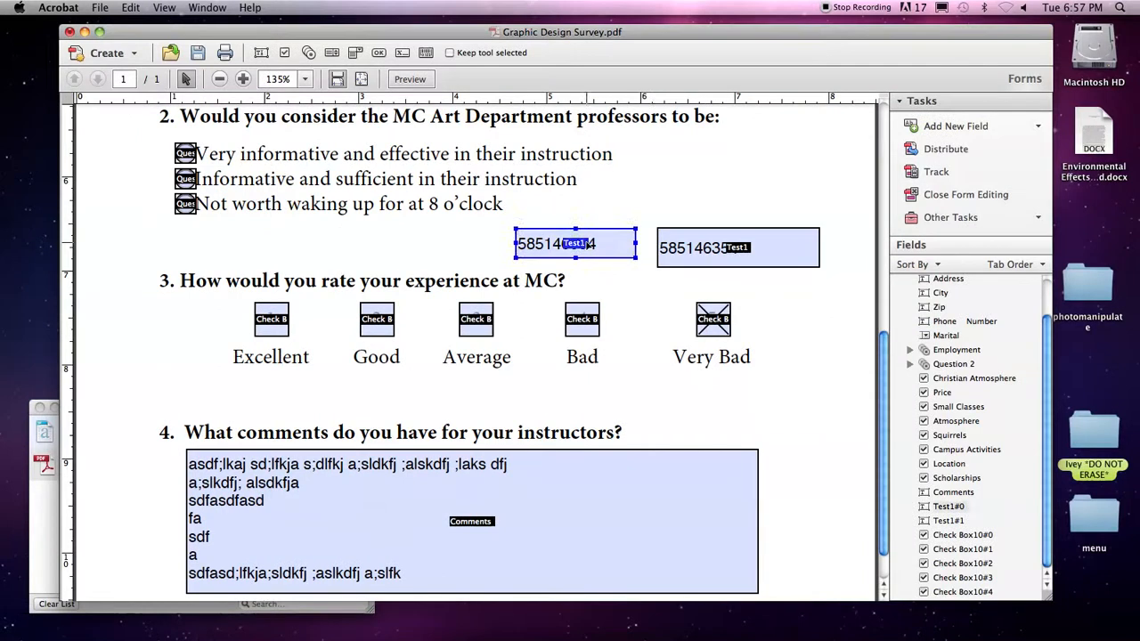
Delete both Test1 text fields and zoom out to the whole survey page.
{"action": "key", "text": "Delete"}
{"action": "left_click", "coordinate": [722, 247]}
{"action": "key", "text": "Delete"}
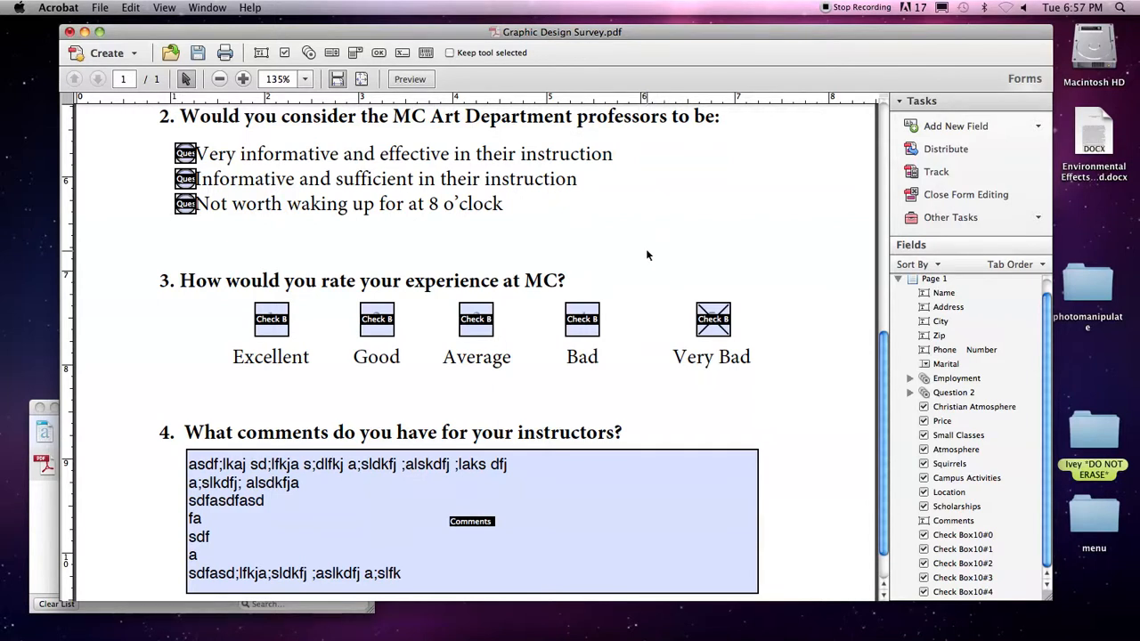
{"action": "scroll", "coordinate": [644, 243], "scroll_direction": "down", "scroll_amount": 1}
{"action": "scroll", "coordinate": [643, 243], "scroll_direction": "up", "scroll_amount": 3}
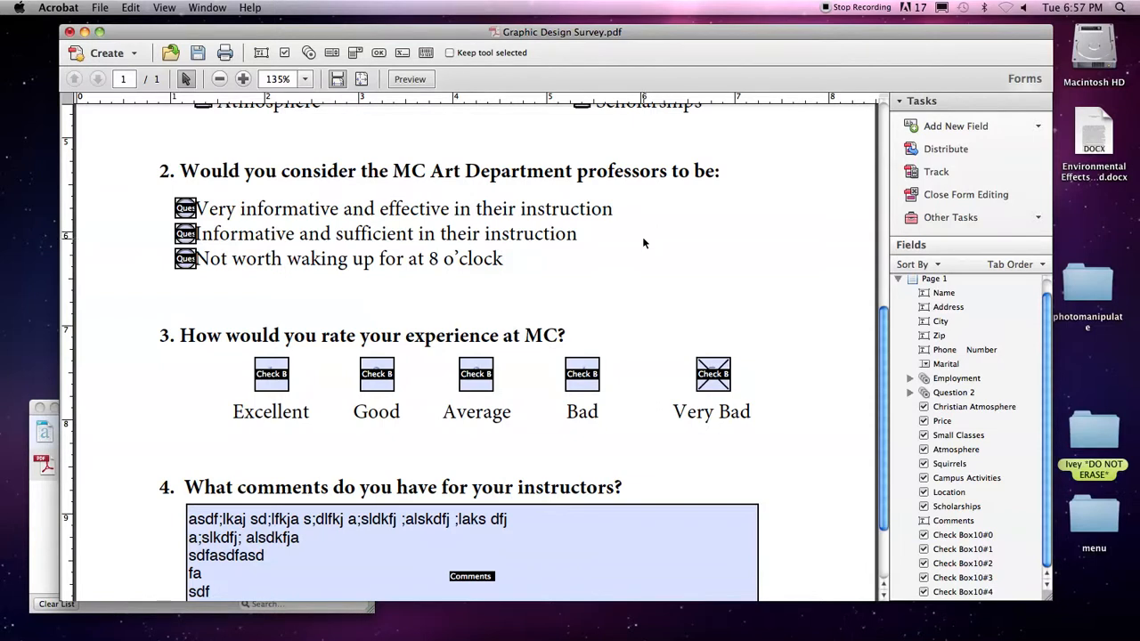
{"action": "key", "text": "super+0"}
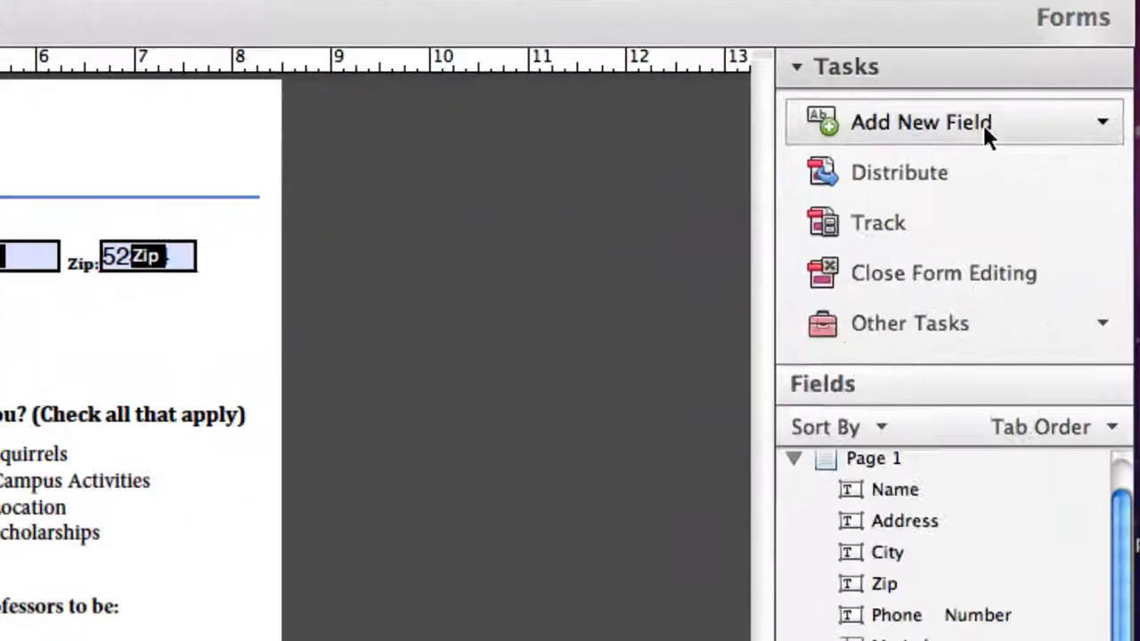
Draw a button beside the survey title and name it Print.
{"action": "left_click", "coordinate": [984, 124]}
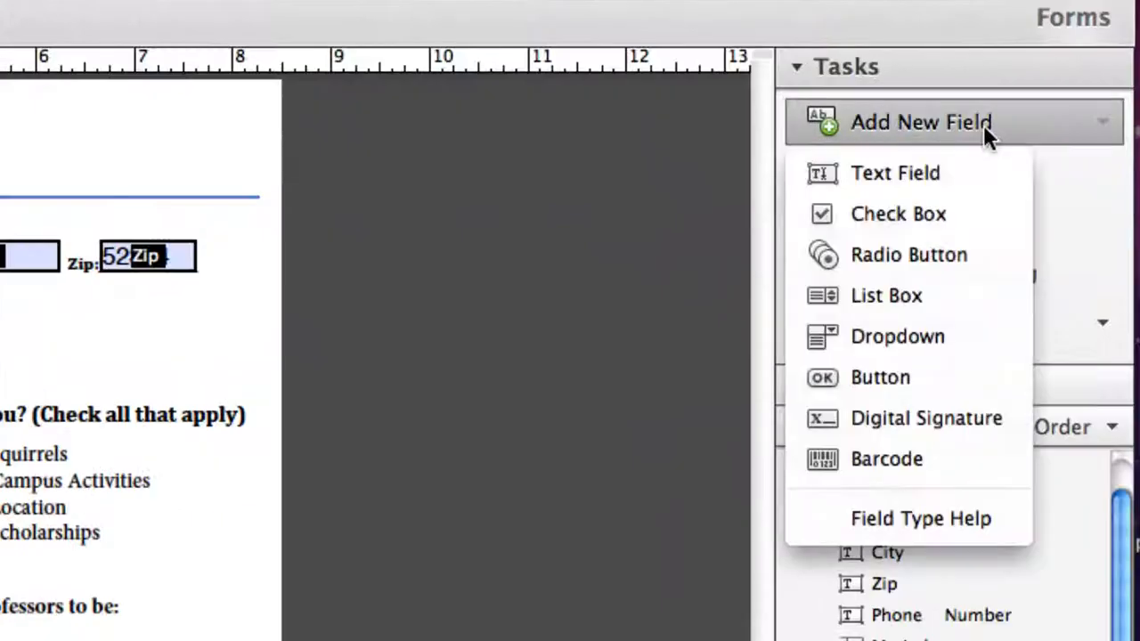
{"action": "left_click", "coordinate": [902, 383]}
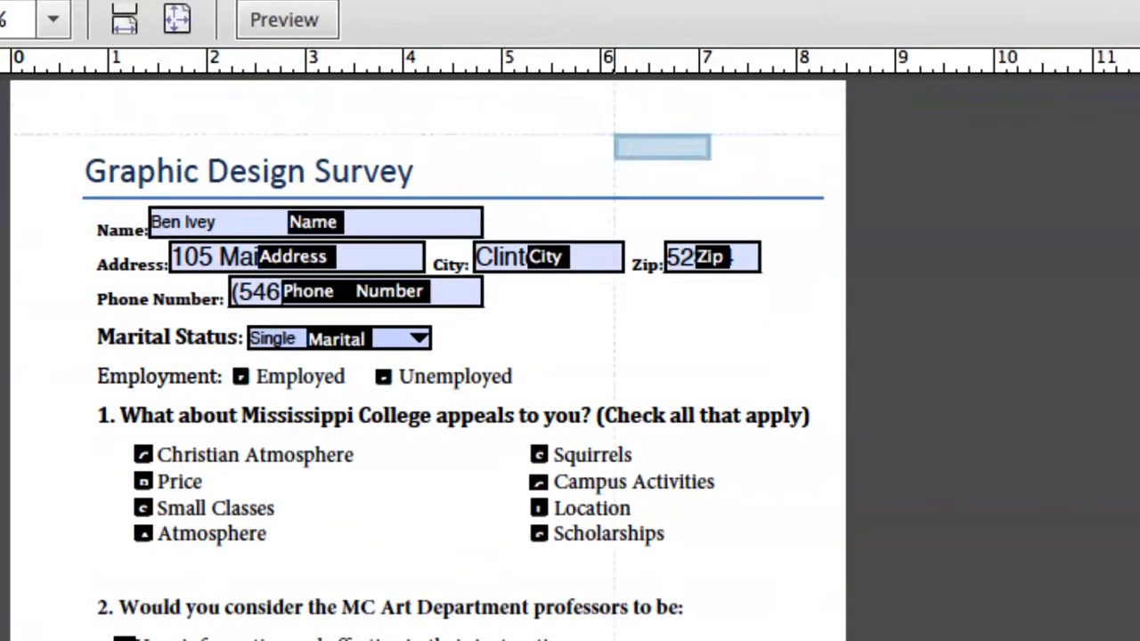
{"action": "left_click_drag", "start_coordinate": [570, 140], "coordinate": [786, 190]}
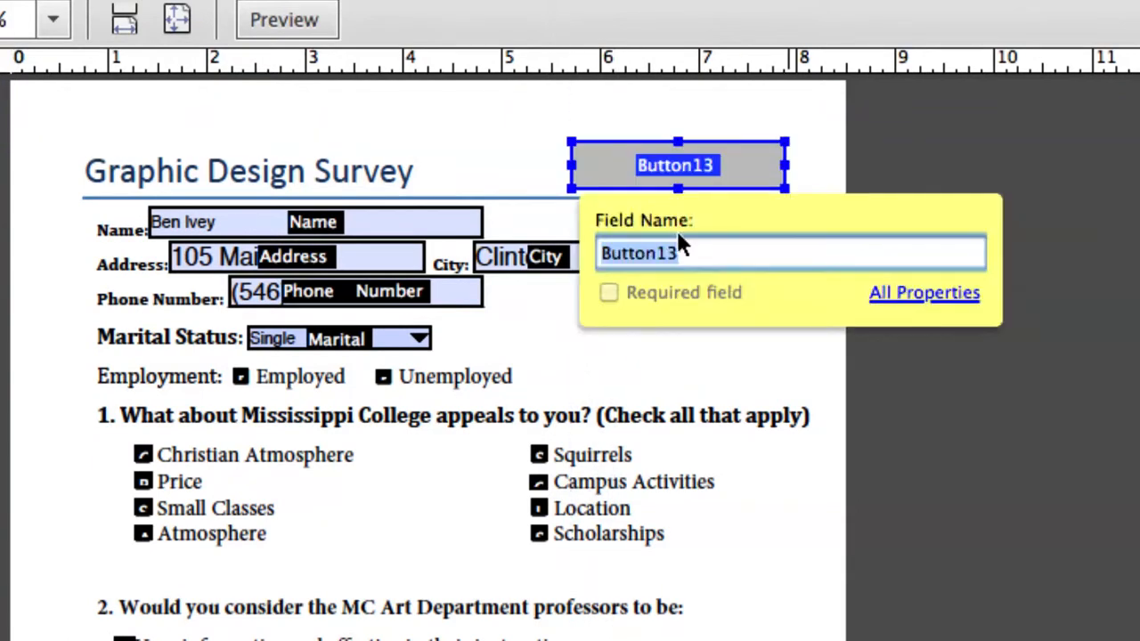
{"action": "type", "text": "Print"}
{"action": "left_click", "coordinate": [935, 293]}
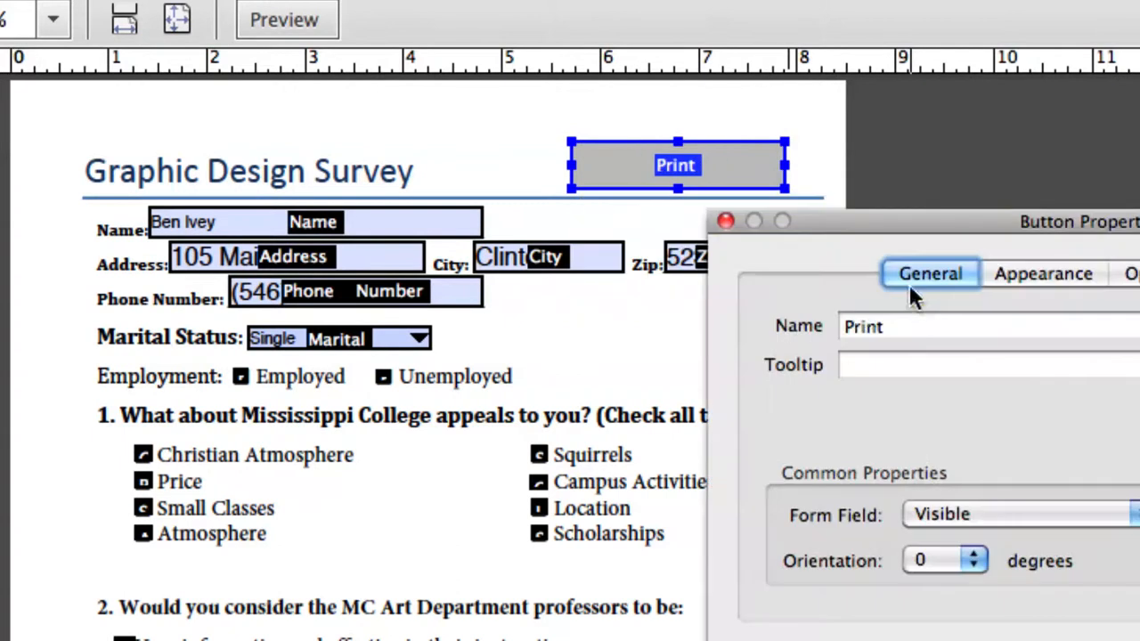
{"action": "left_click_drag", "start_coordinate": [871, 233], "coordinate": [390, 143]}
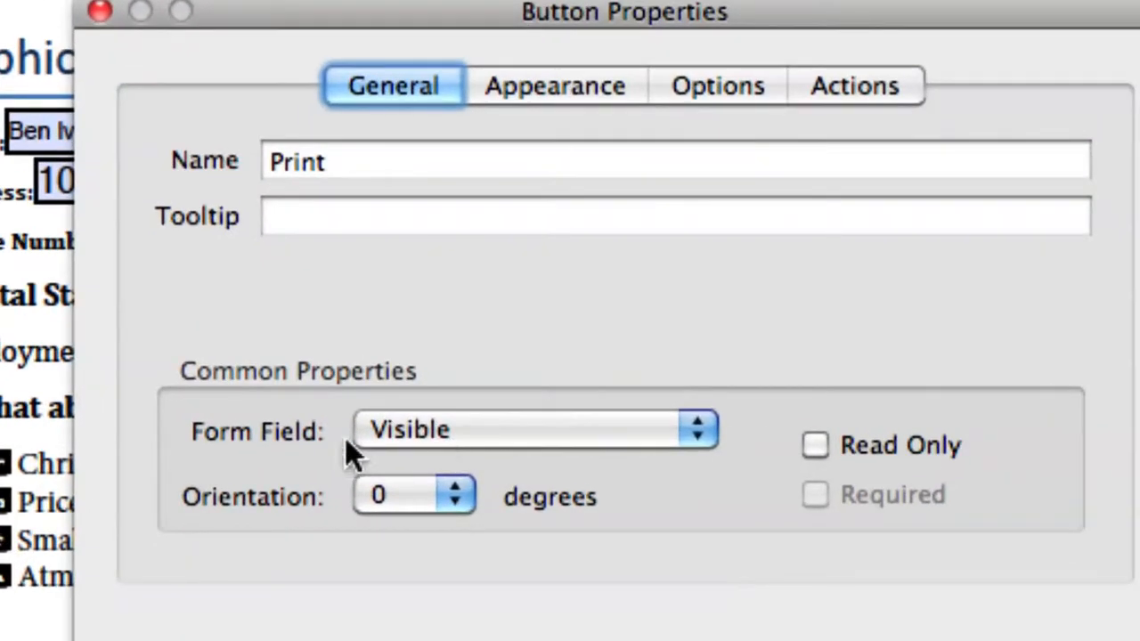
Make the button visible but not printed, with an orange fill colour.
{"action": "left_click", "coordinate": [458, 431]}
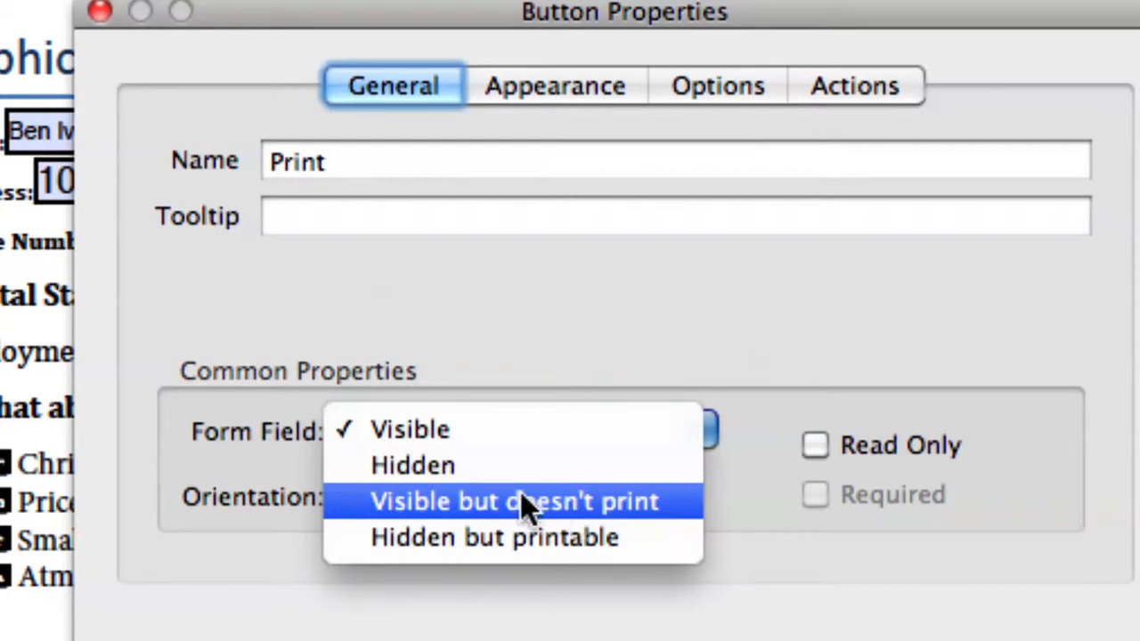
{"action": "left_click", "coordinate": [626, 501]}
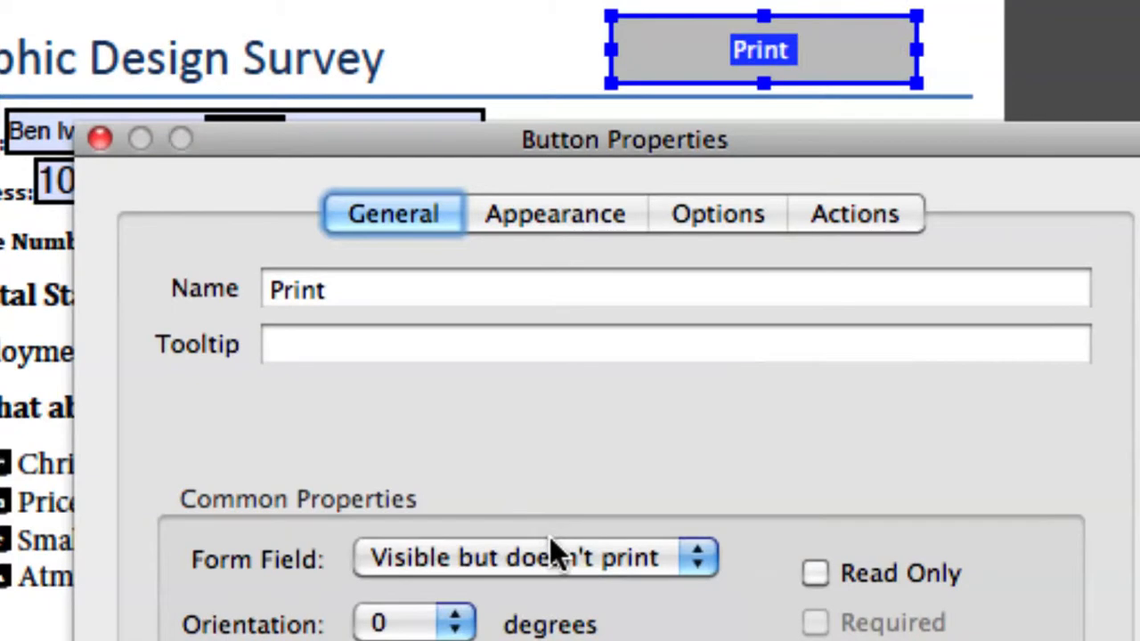
{"action": "left_click", "coordinate": [522, 220]}
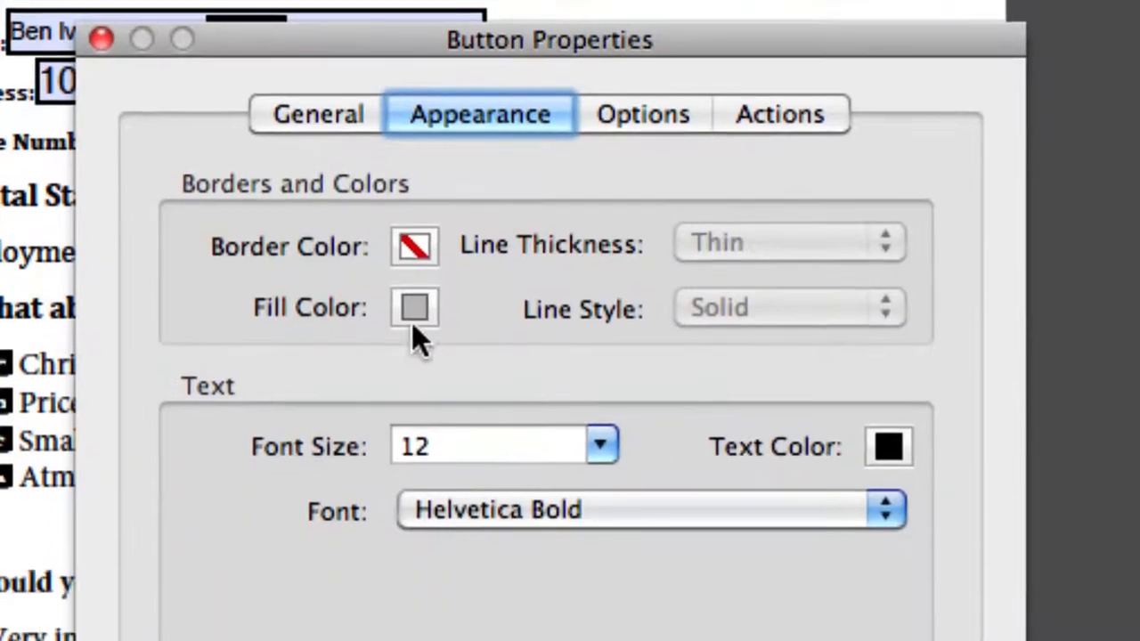
{"action": "left_click", "coordinate": [414, 408]}
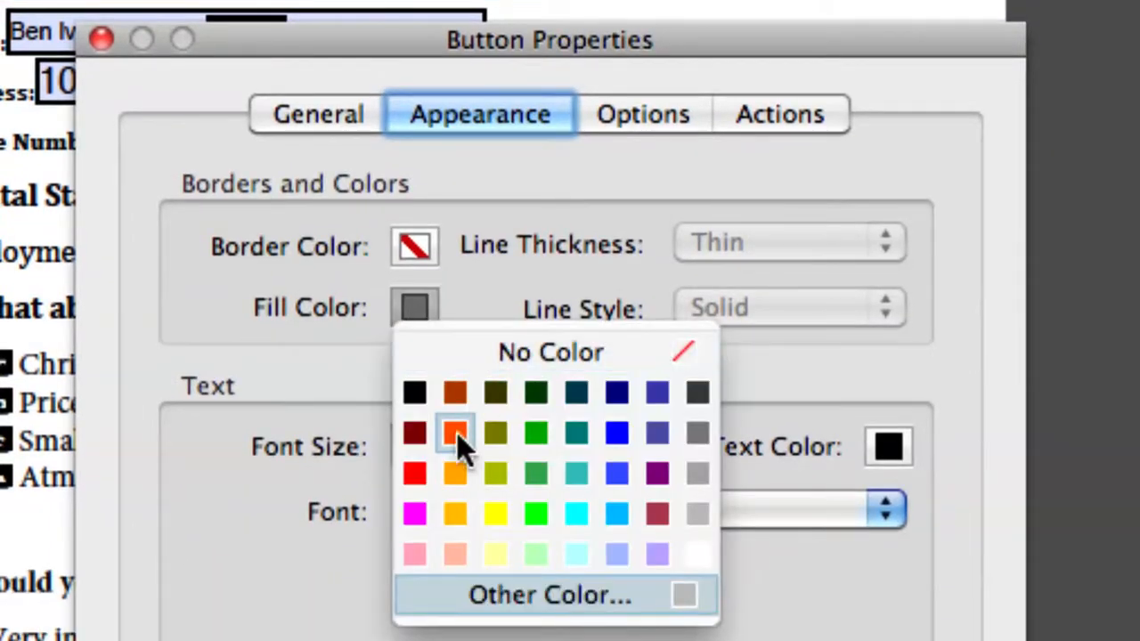
{"action": "left_click", "coordinate": [455, 473]}
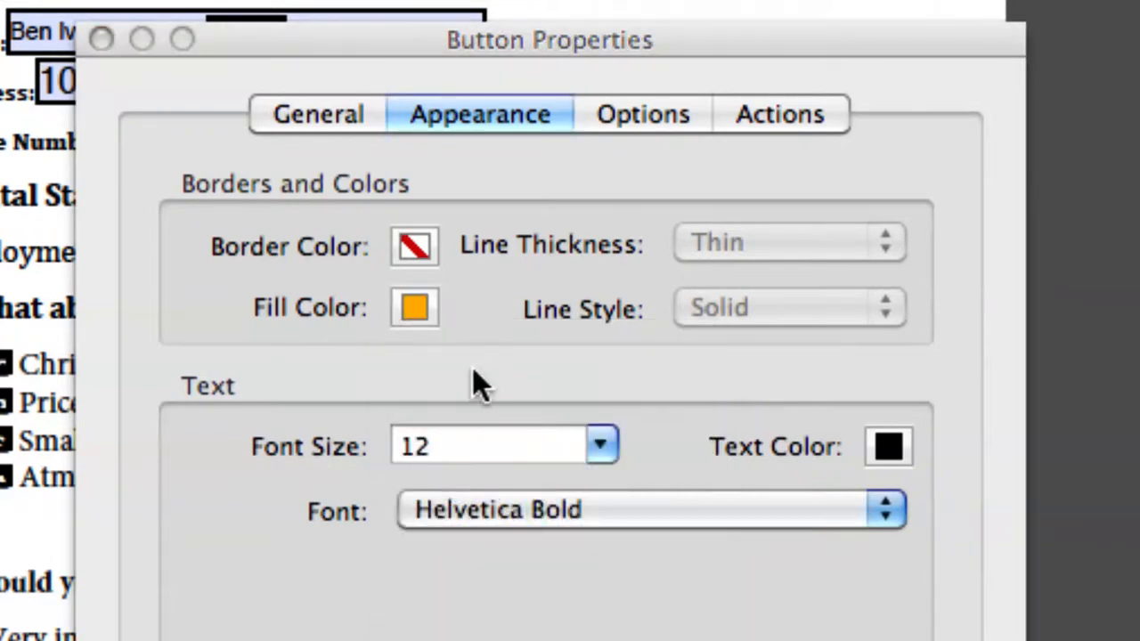
Give the button the label PRINT with Invert behaviour and Label only layout.
{"action": "left_click", "coordinate": [635, 116]}
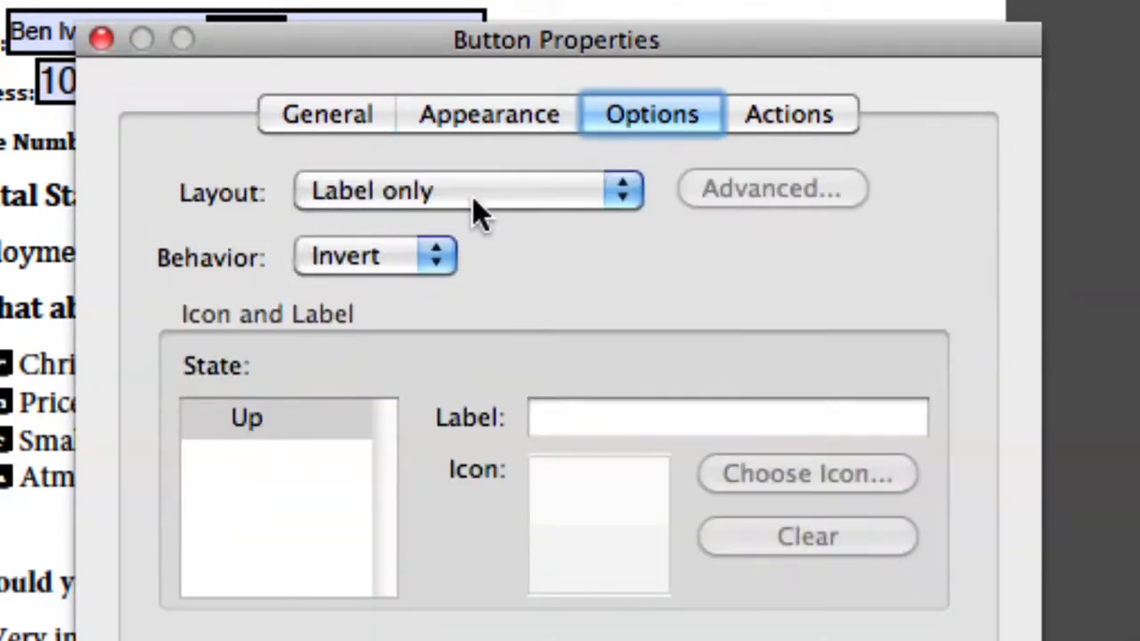
{"action": "left_click", "coordinate": [414, 272]}
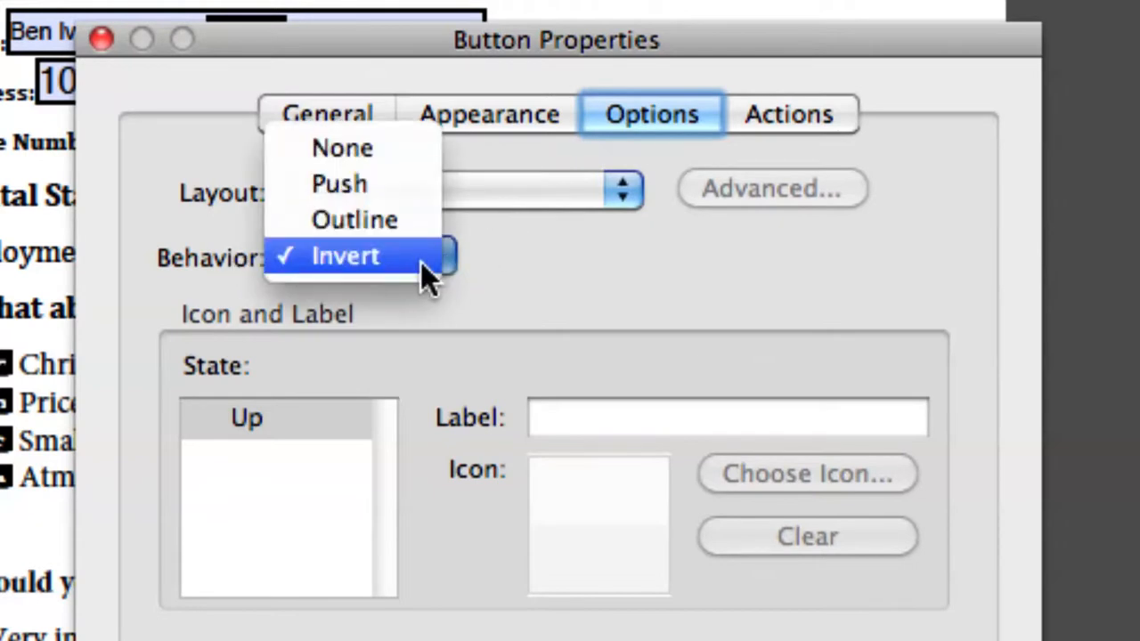
{"action": "left_click", "coordinate": [475, 258]}
{"action": "left_click", "coordinate": [535, 419]}
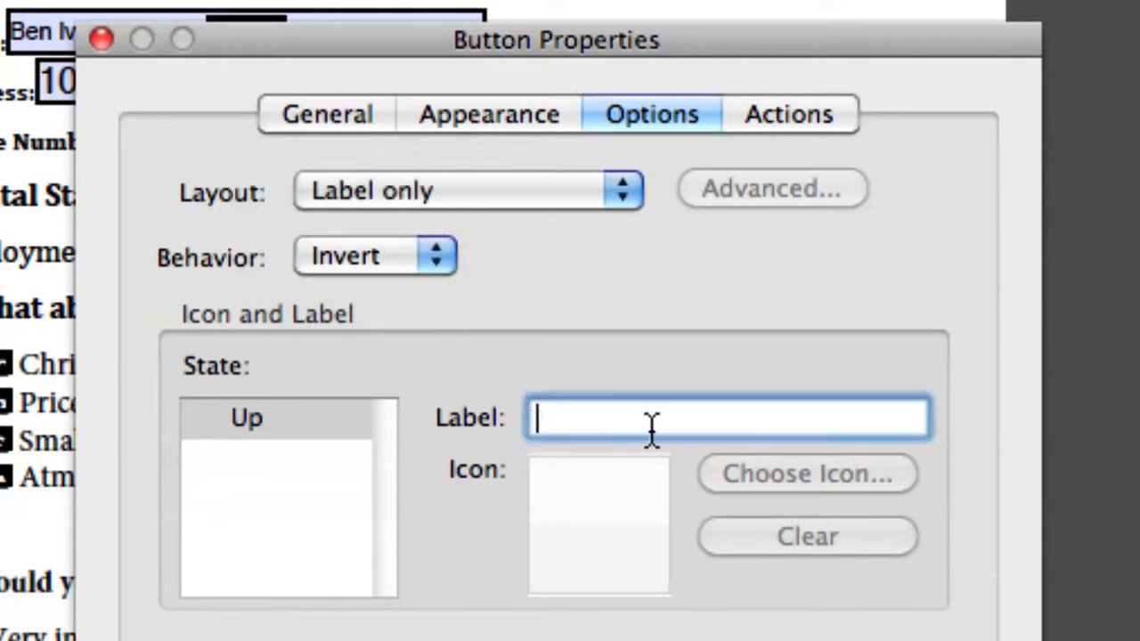
{"action": "type", "text": "PRINT"}
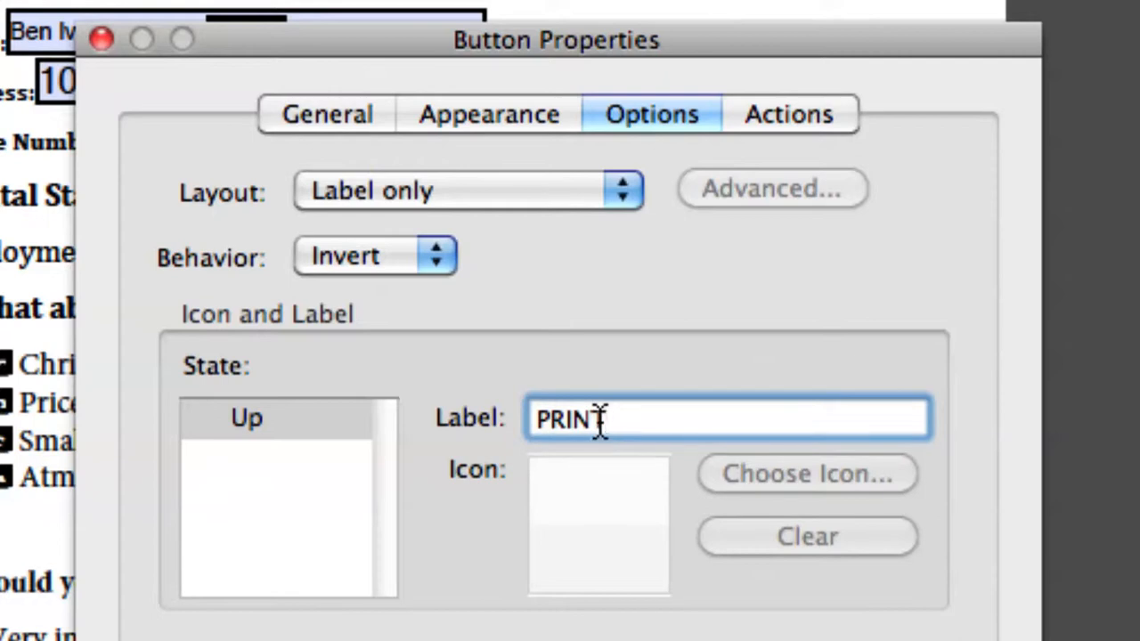
{"action": "double_click", "coordinate": [537, 421]}
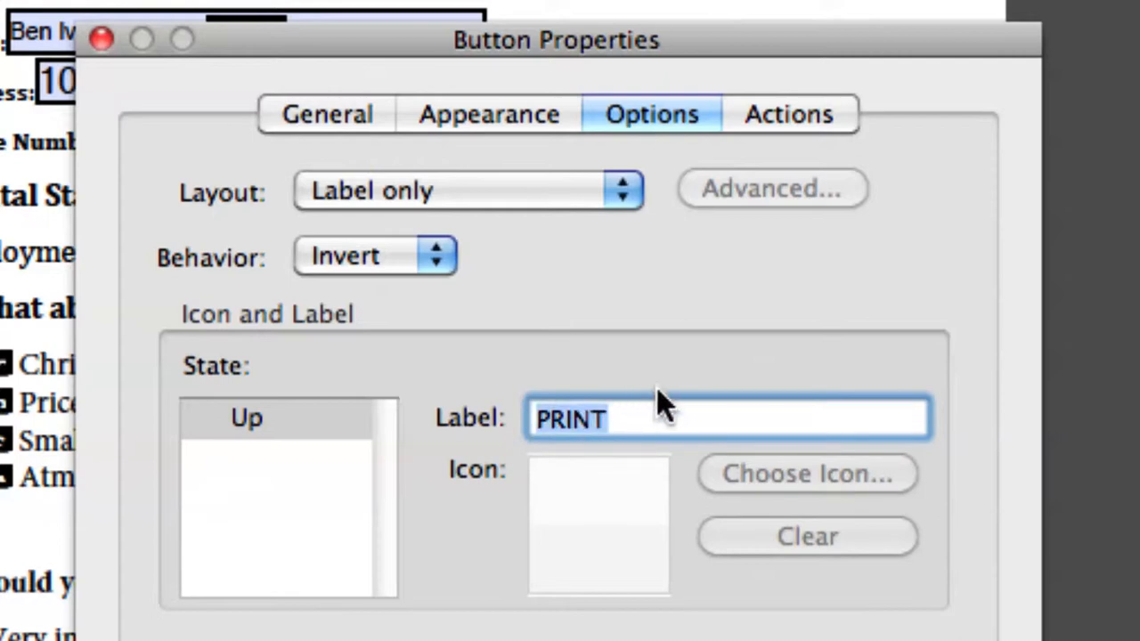
{"action": "left_click", "coordinate": [668, 416]}
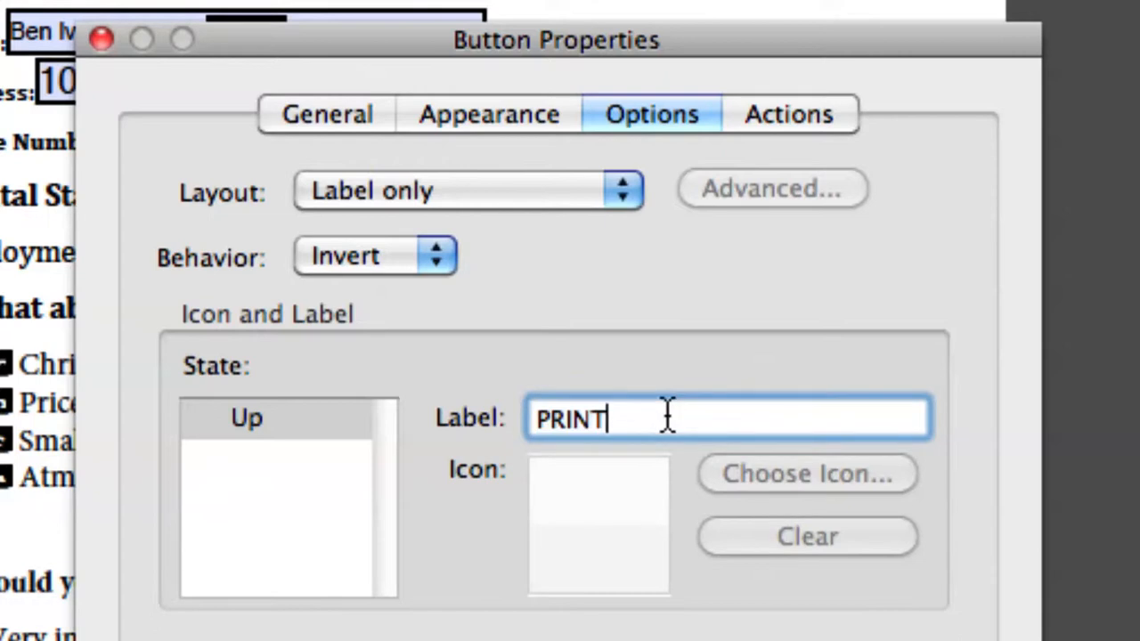
{"action": "left_click", "coordinate": [479, 189]}
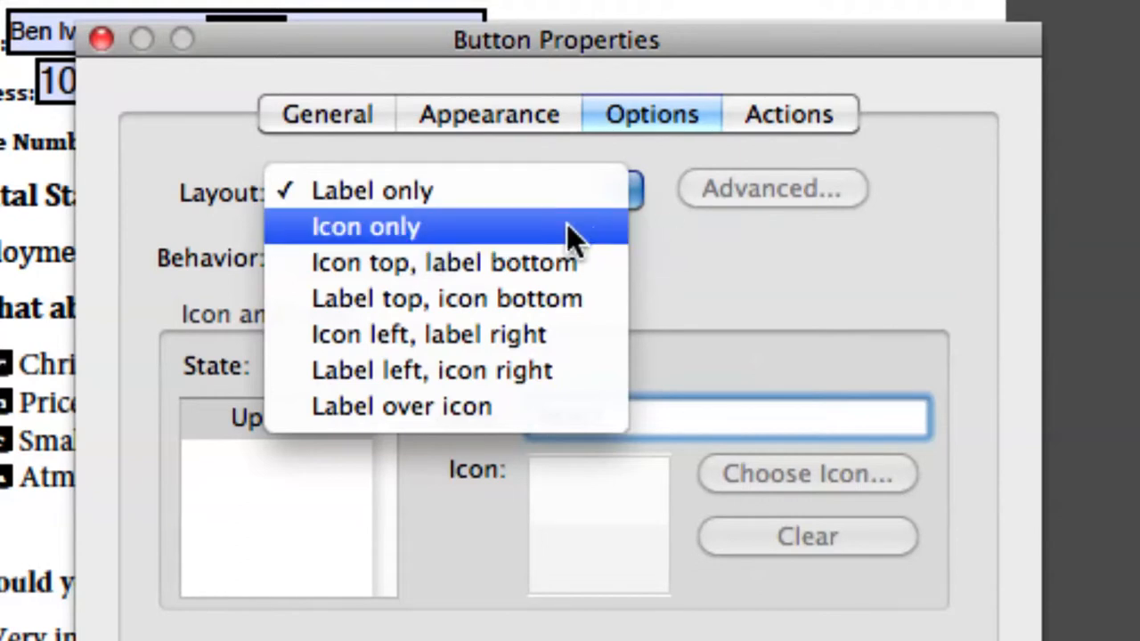
{"action": "left_click", "coordinate": [679, 250]}
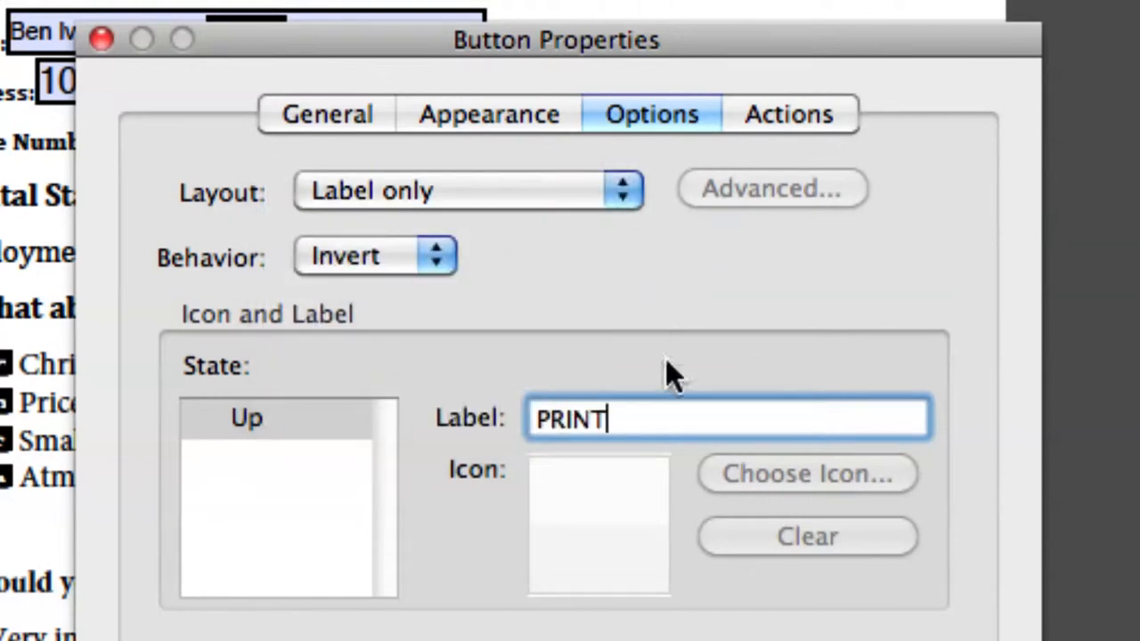
Make the button execute the File>Print… menu item on Mouse Up, then close its properties.
{"action": "left_click", "coordinate": [775, 114]}
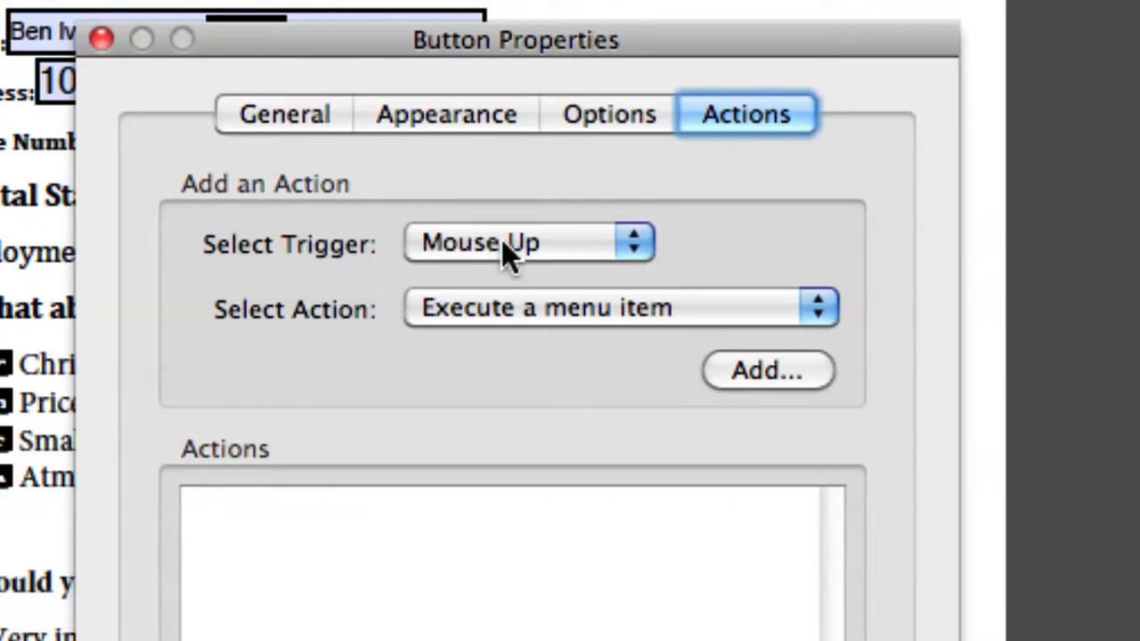
{"action": "left_click", "coordinate": [570, 312]}
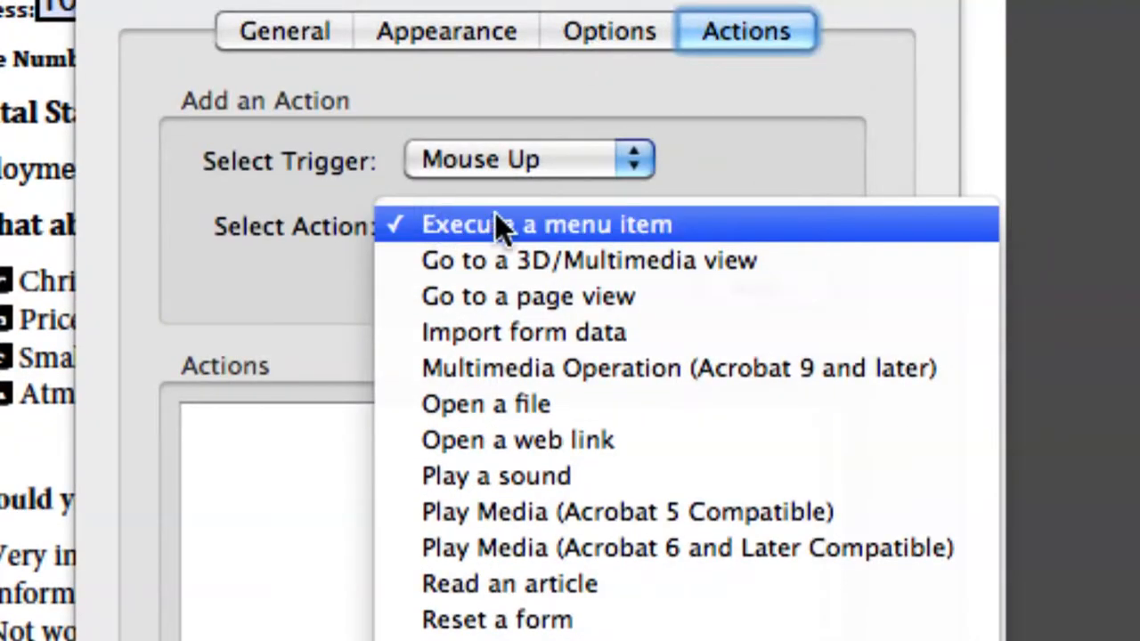
{"action": "left_click", "coordinate": [580, 229]}
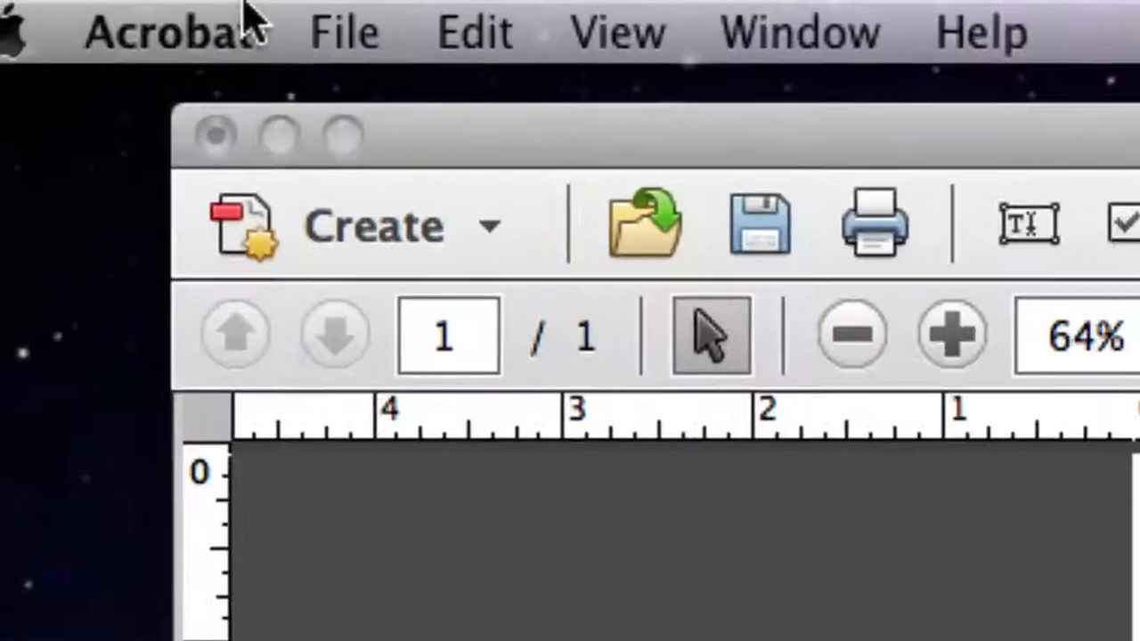
{"action": "left_click", "coordinate": [280, 15]}
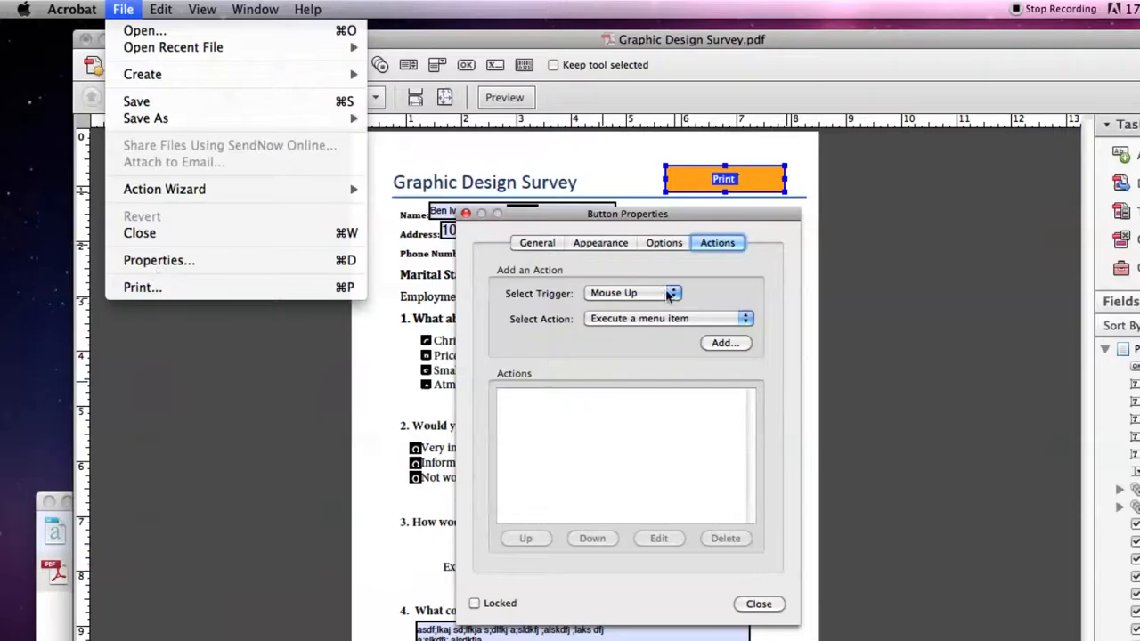
{"action": "left_click", "coordinate": [696, 292]}
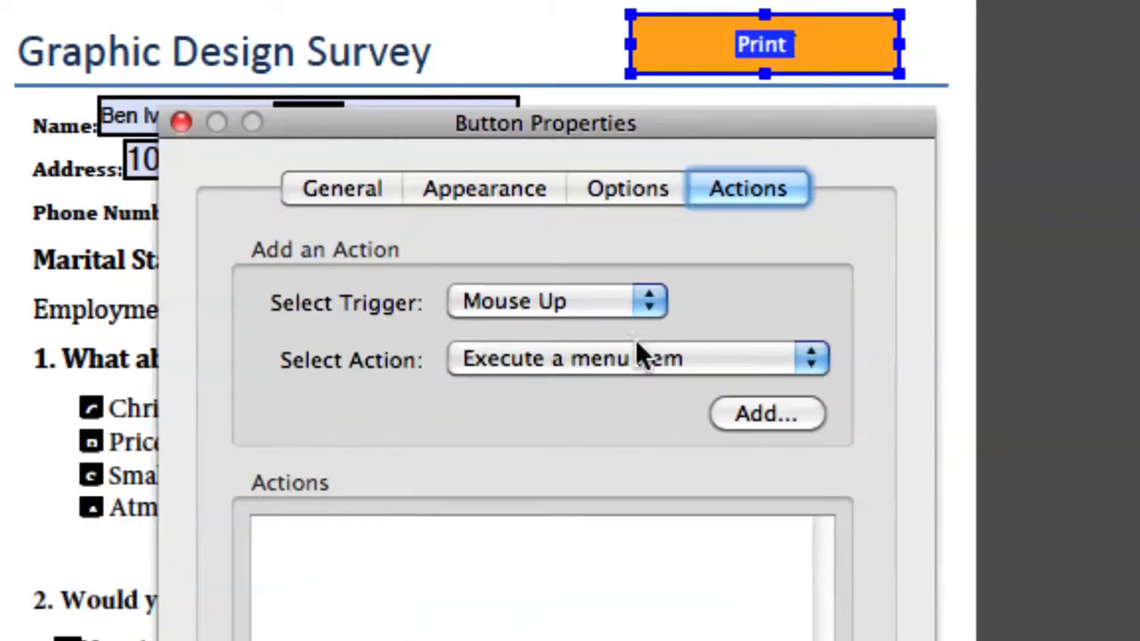
{"action": "left_click", "coordinate": [667, 317]}
{"action": "left_click", "coordinate": [675, 319]}
{"action": "left_click", "coordinate": [749, 415]}
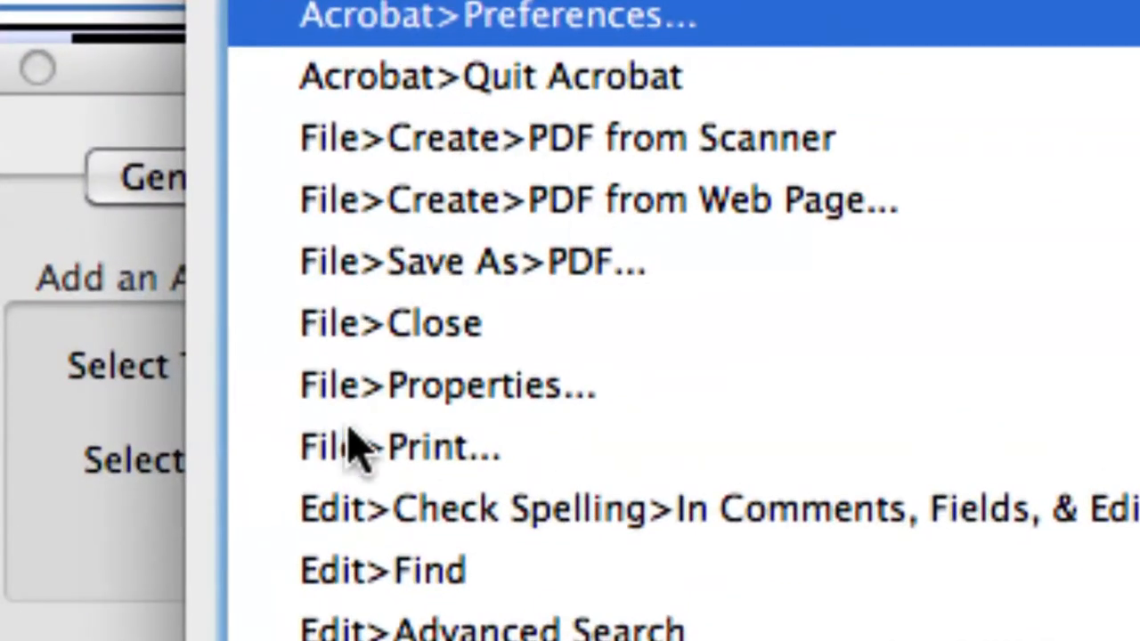
{"action": "left_click", "coordinate": [392, 448]}
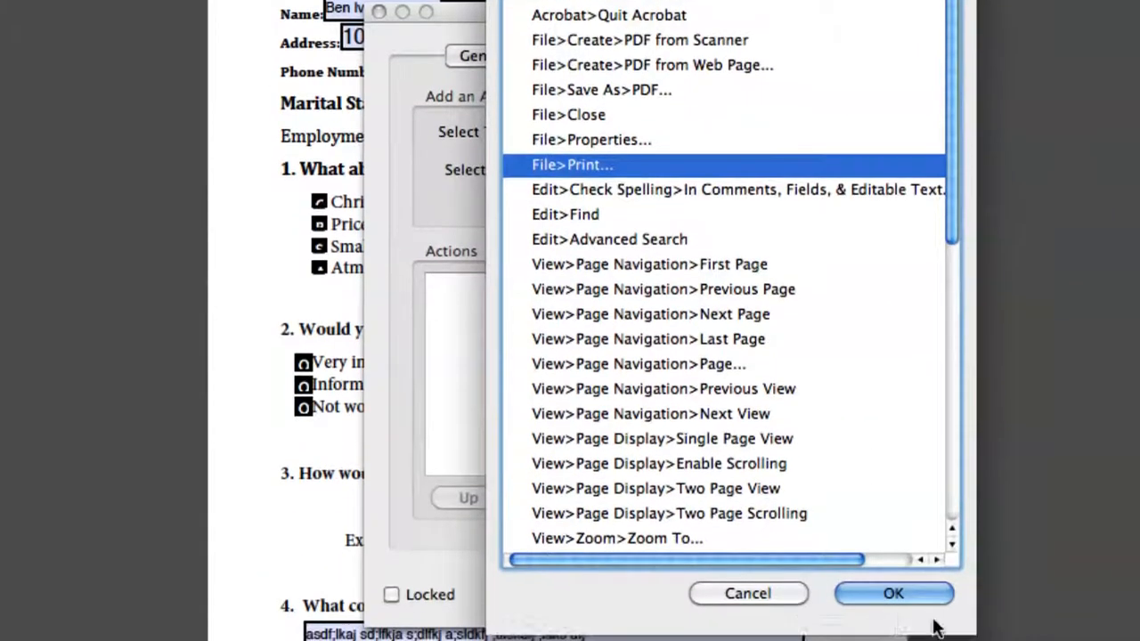
{"action": "left_click", "coordinate": [894, 593]}
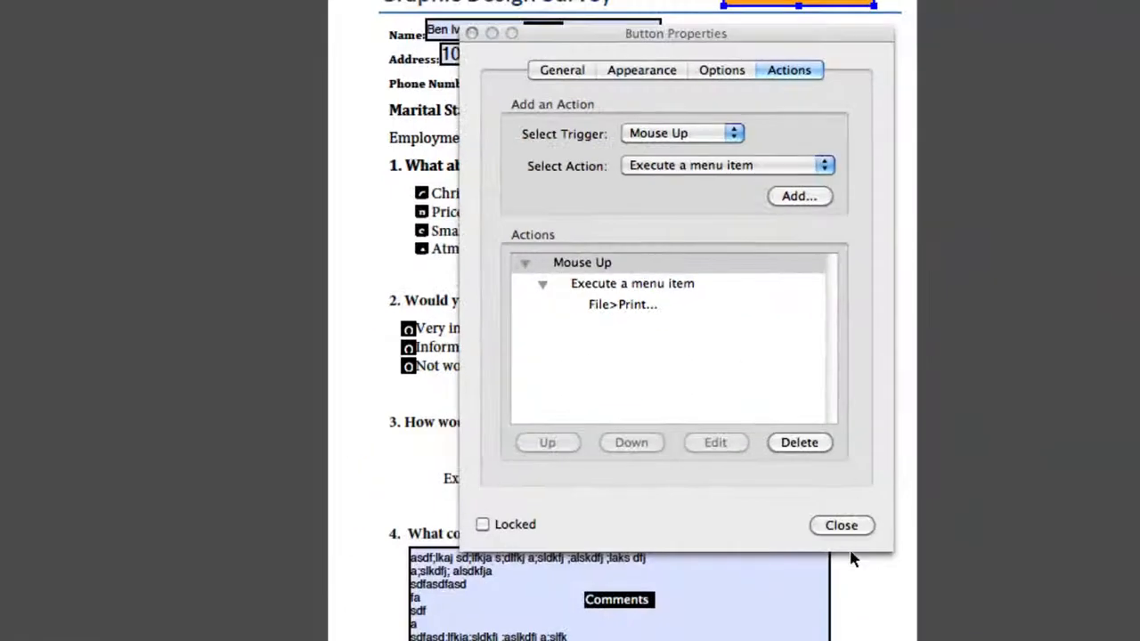
{"action": "left_click", "coordinate": [843, 524]}
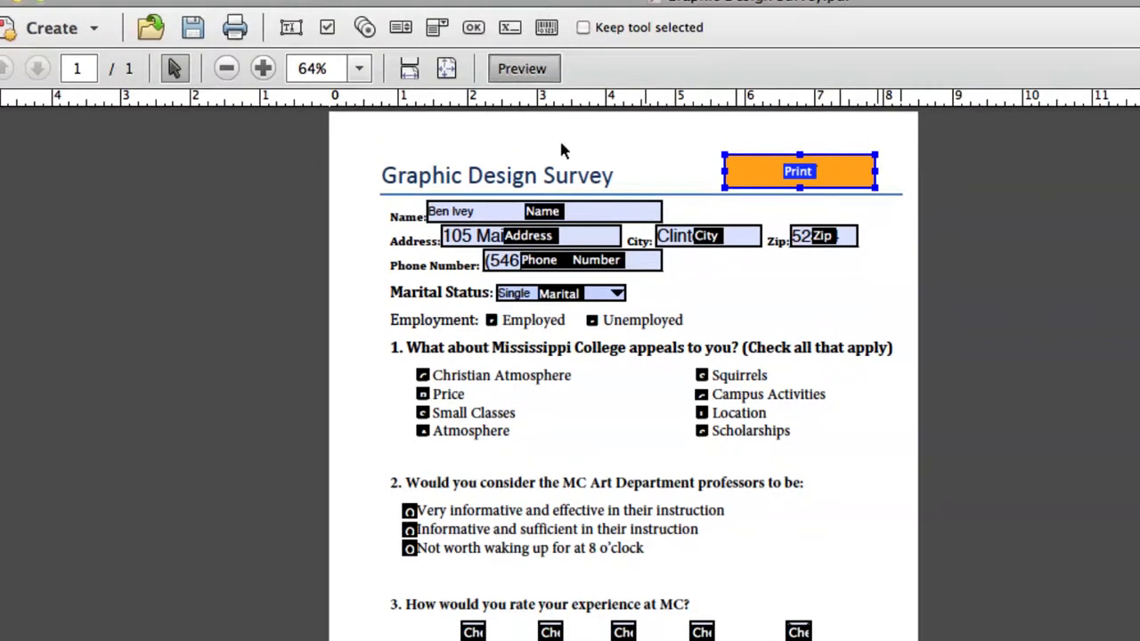
In preview, tick Unemployed, choose 'Informative and sufficient' for question 2, and rate Average.
{"action": "left_click", "coordinate": [522, 69]}
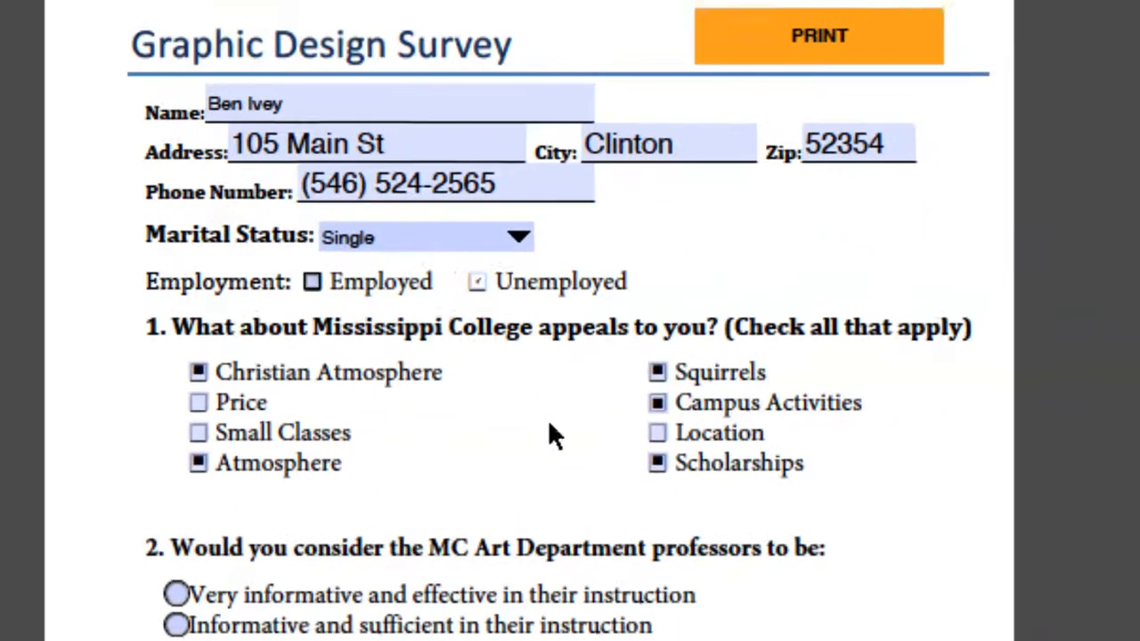
{"action": "left_click", "coordinate": [311, 281]}
{"action": "left_click", "coordinate": [477, 282]}
{"action": "scroll", "coordinate": [257, 458], "scroll_direction": "down", "scroll_amount": 5}
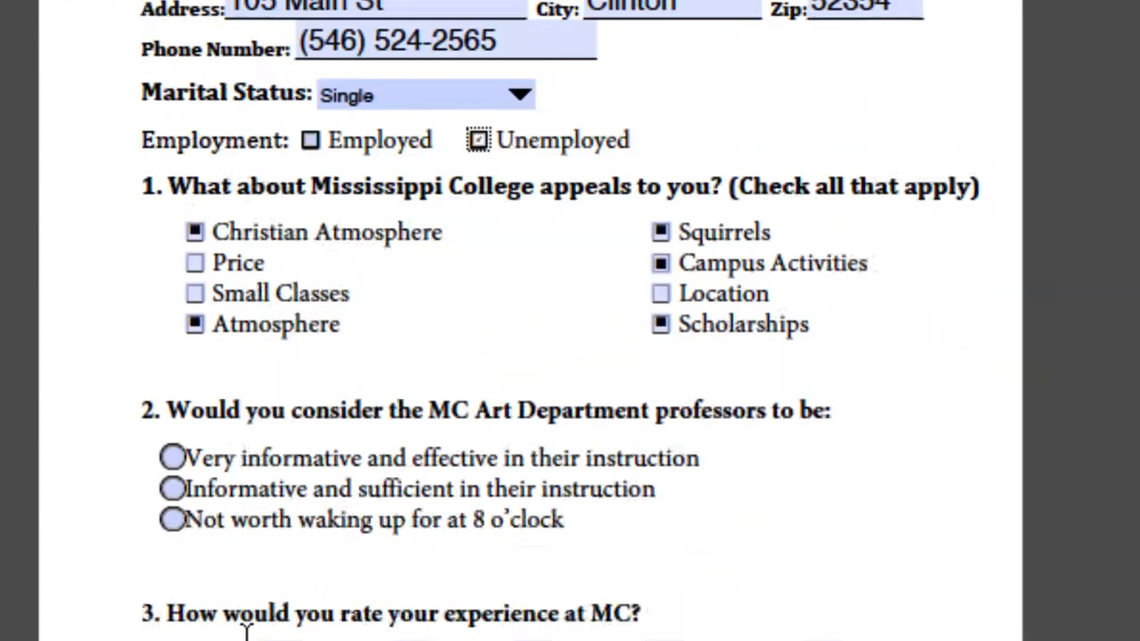
{"action": "left_click", "coordinate": [170, 380]}
{"action": "scroll", "coordinate": [170, 380], "scroll_direction": "down", "scroll_amount": 5}
{"action": "left_click", "coordinate": [537, 311]}
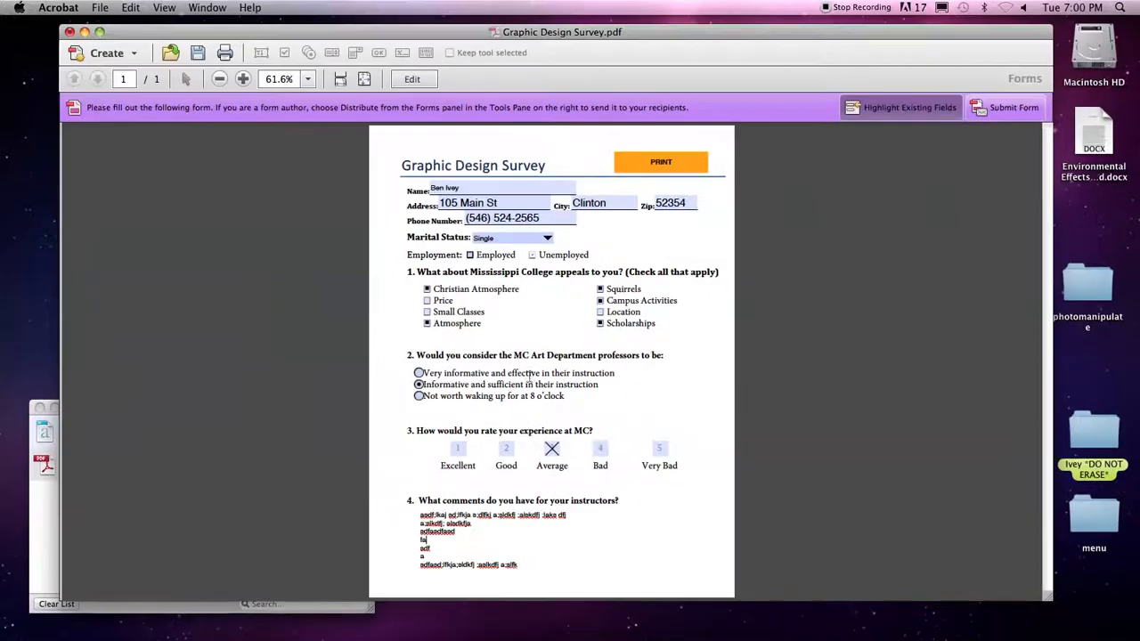
Print the filled-in survey using the form's PRINT button.
{"action": "left_click", "coordinate": [669, 167]}
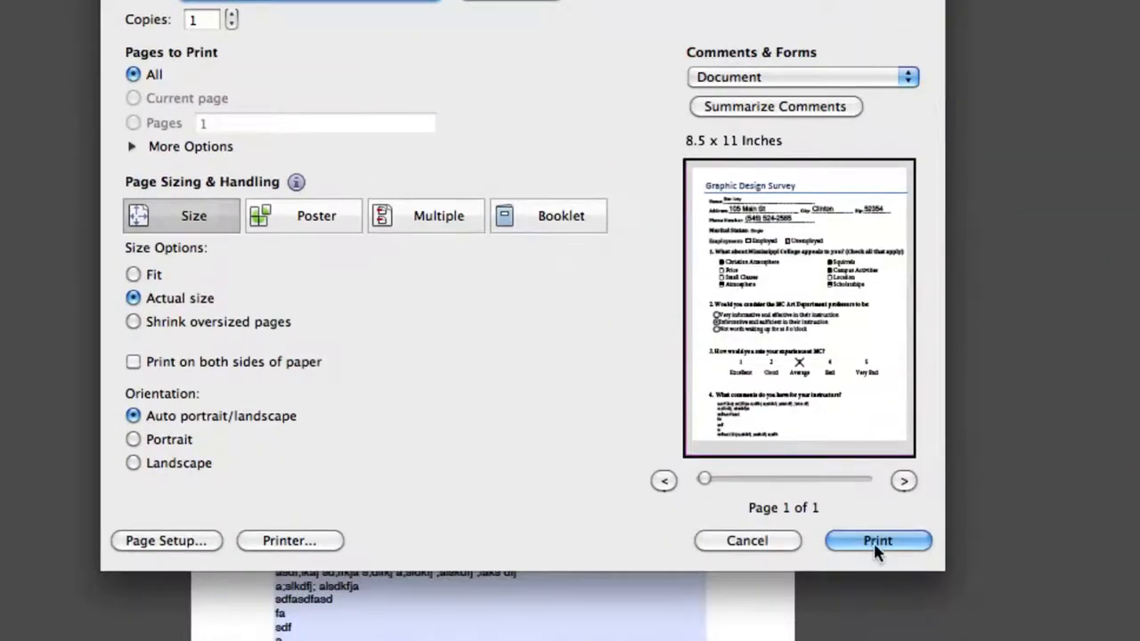
{"action": "left_click", "coordinate": [877, 640]}
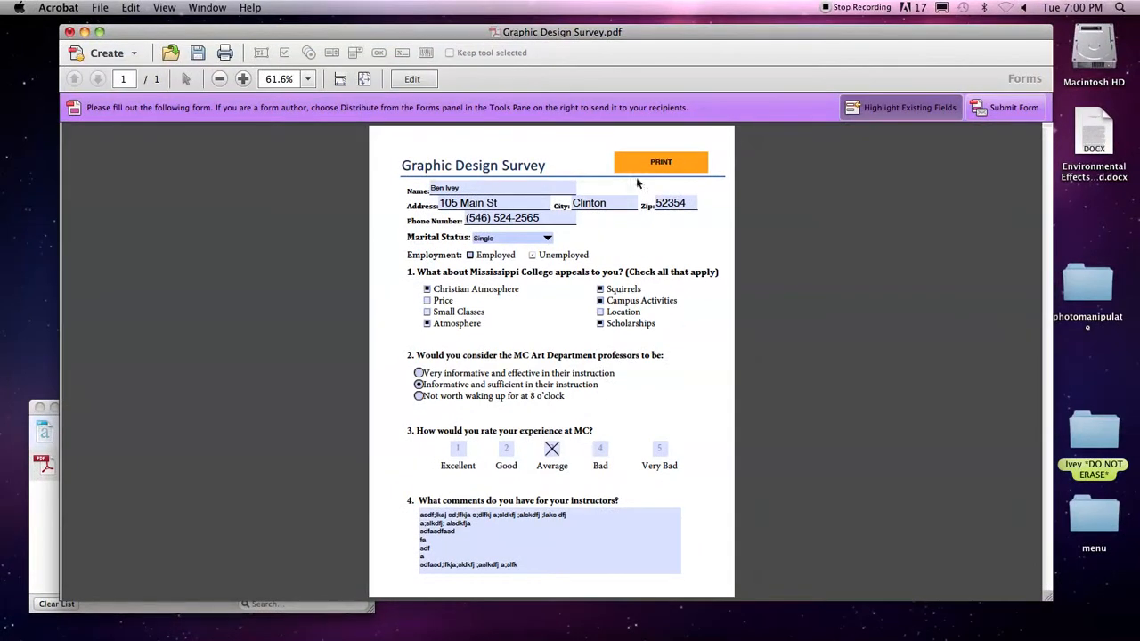
{"action": "left_click", "coordinate": [549, 239]}
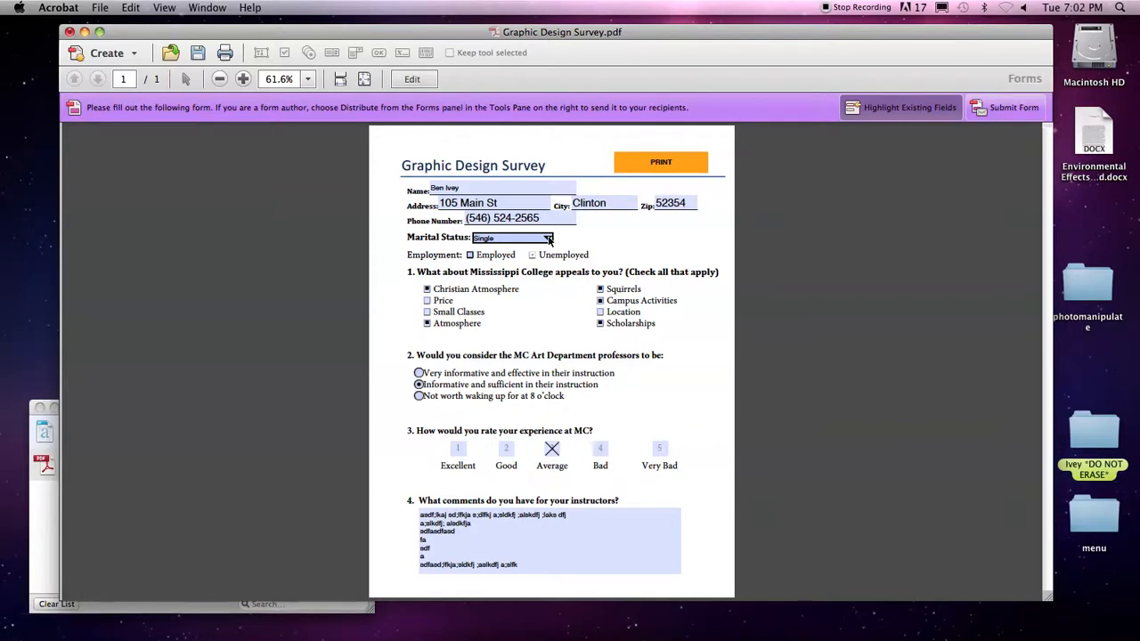
Start distributing the form, saving over the existing file with field values cleared.
{"action": "left_click", "coordinate": [409, 78]}
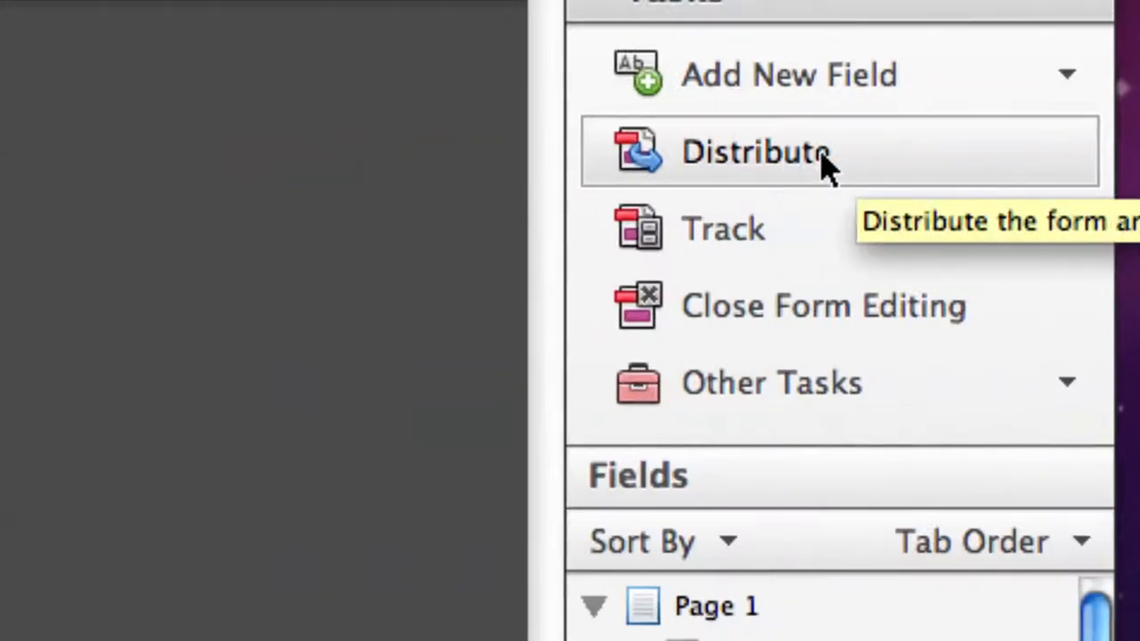
{"action": "left_click", "coordinate": [936, 170]}
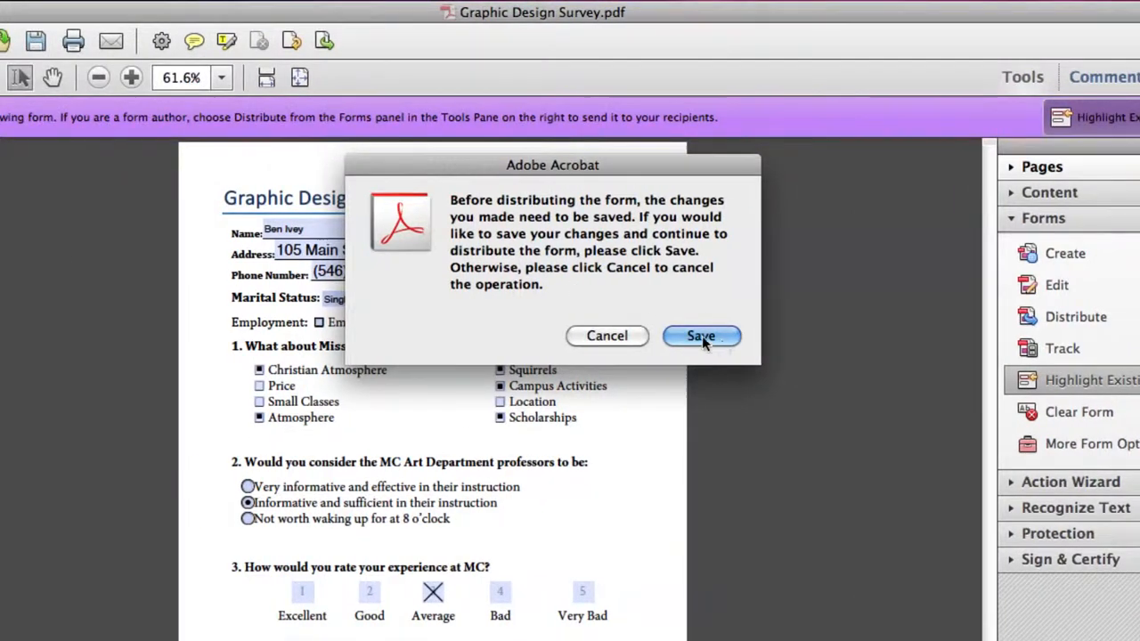
{"action": "left_click", "coordinate": [701, 335]}
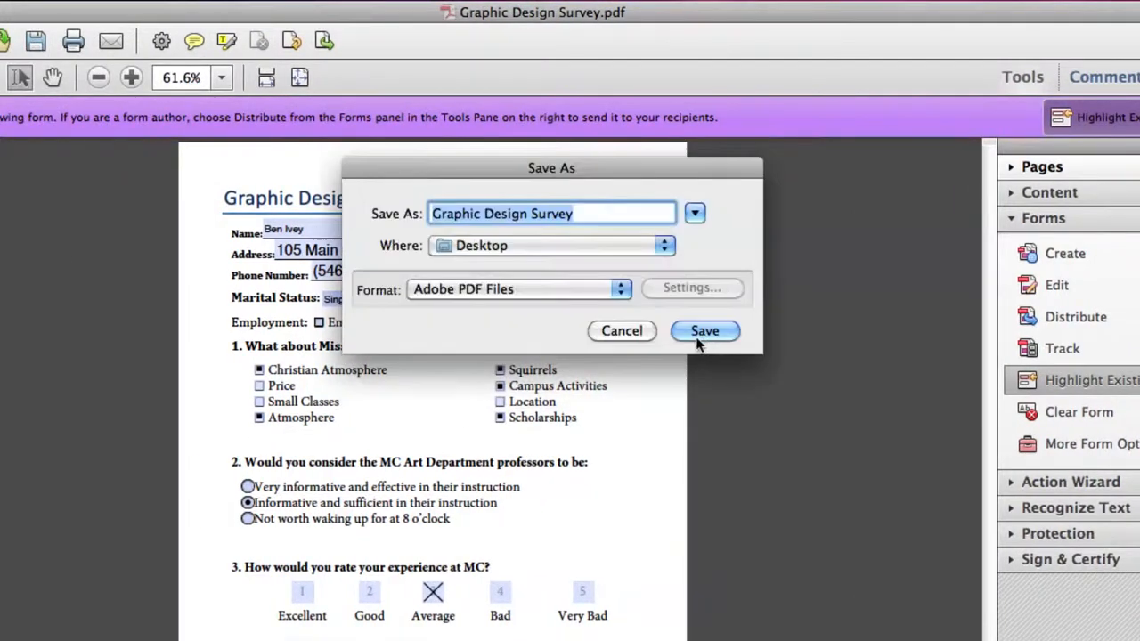
{"action": "left_click", "coordinate": [726, 329]}
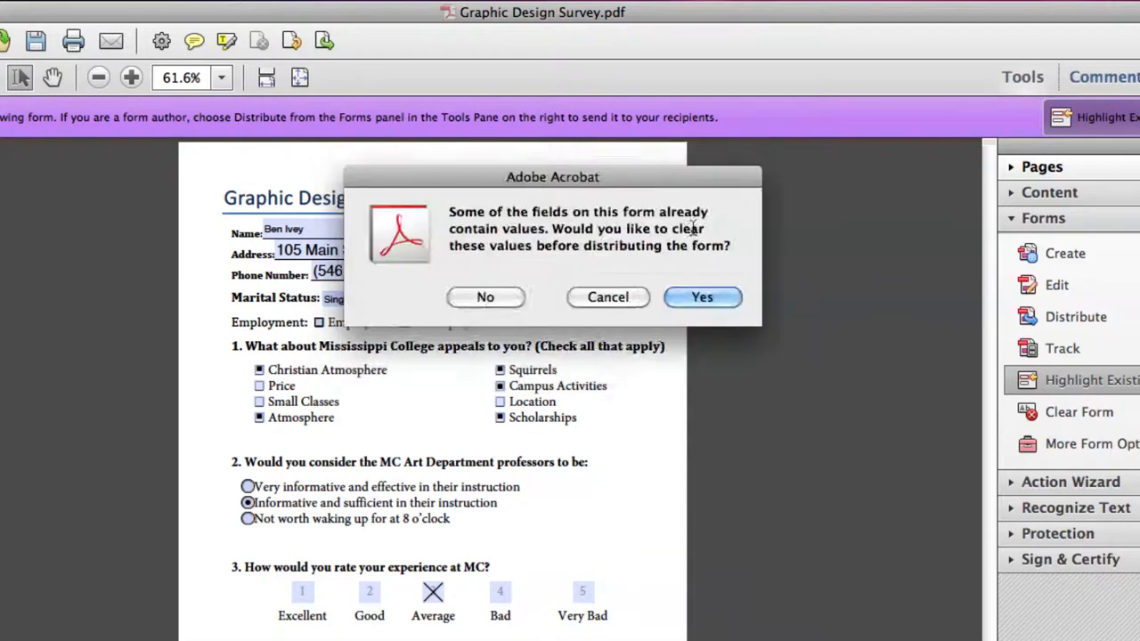
{"action": "left_click", "coordinate": [699, 300]}
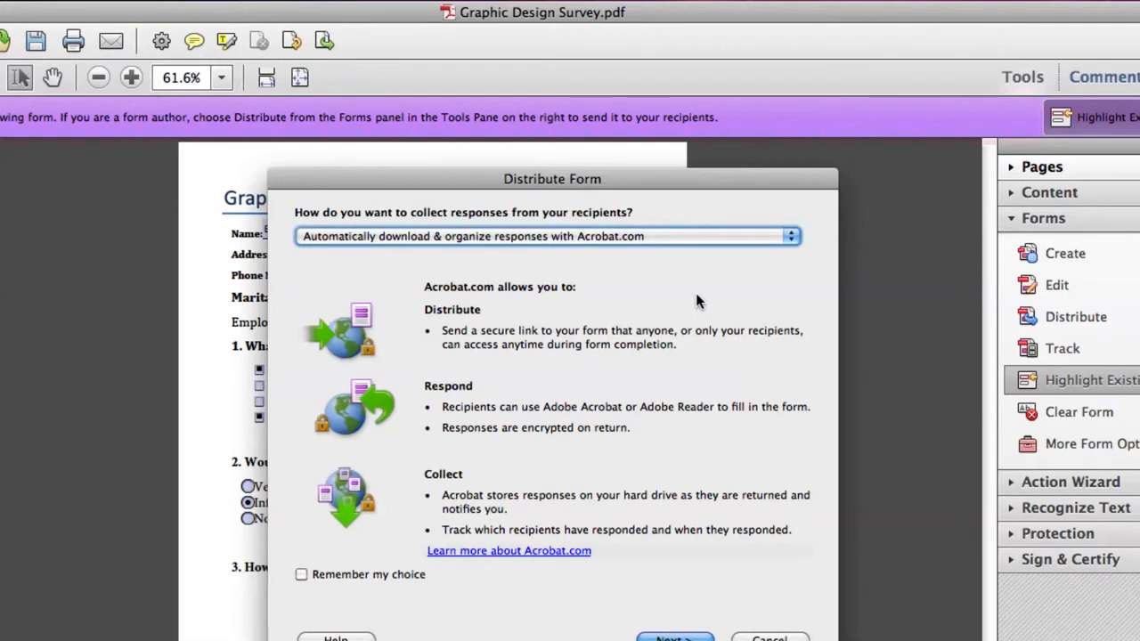
Collect responses manually in the email inbox and save a local copy to send later.
{"action": "left_click_drag", "start_coordinate": [613, 181], "coordinate": [612, 74]}
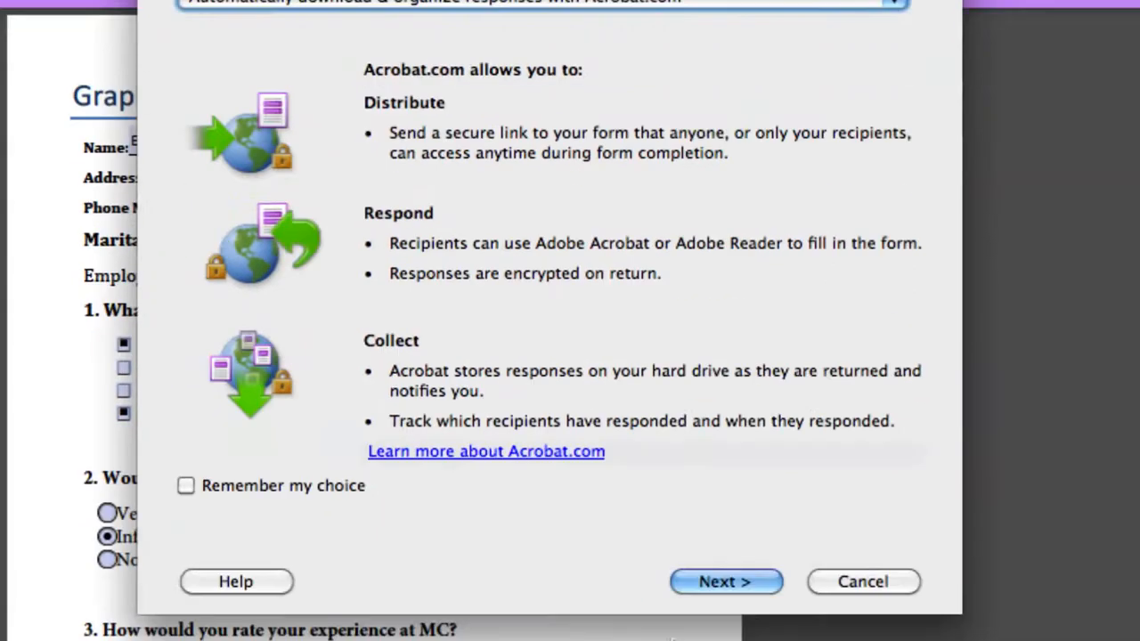
{"action": "left_click", "coordinate": [718, 571]}
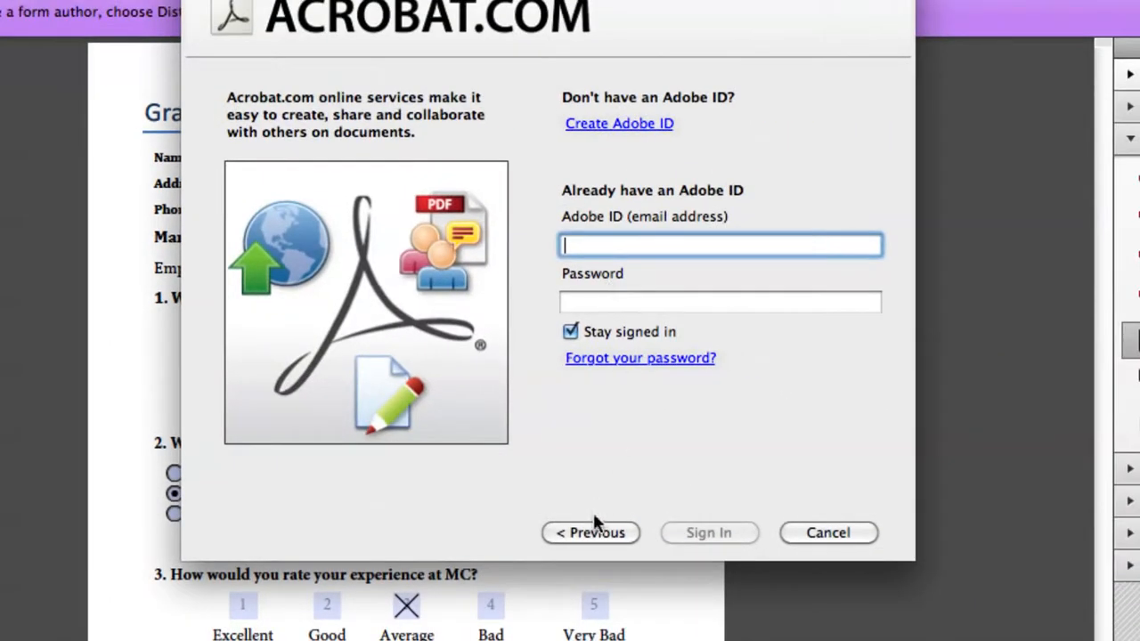
{"action": "left_click", "coordinate": [592, 532]}
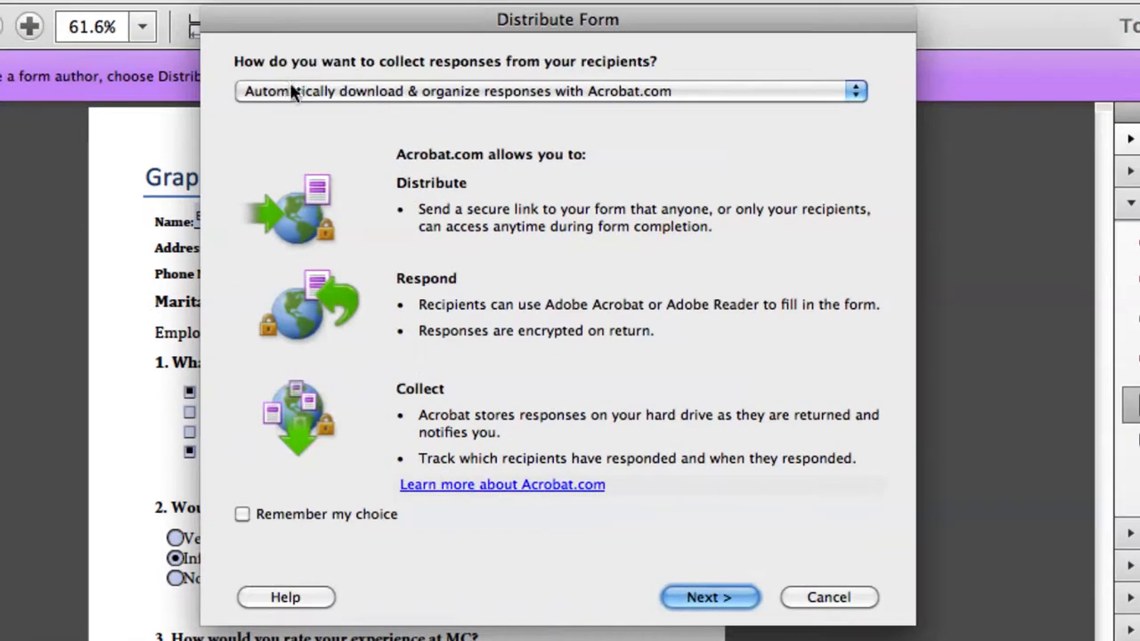
{"action": "left_click", "coordinate": [282, 90]}
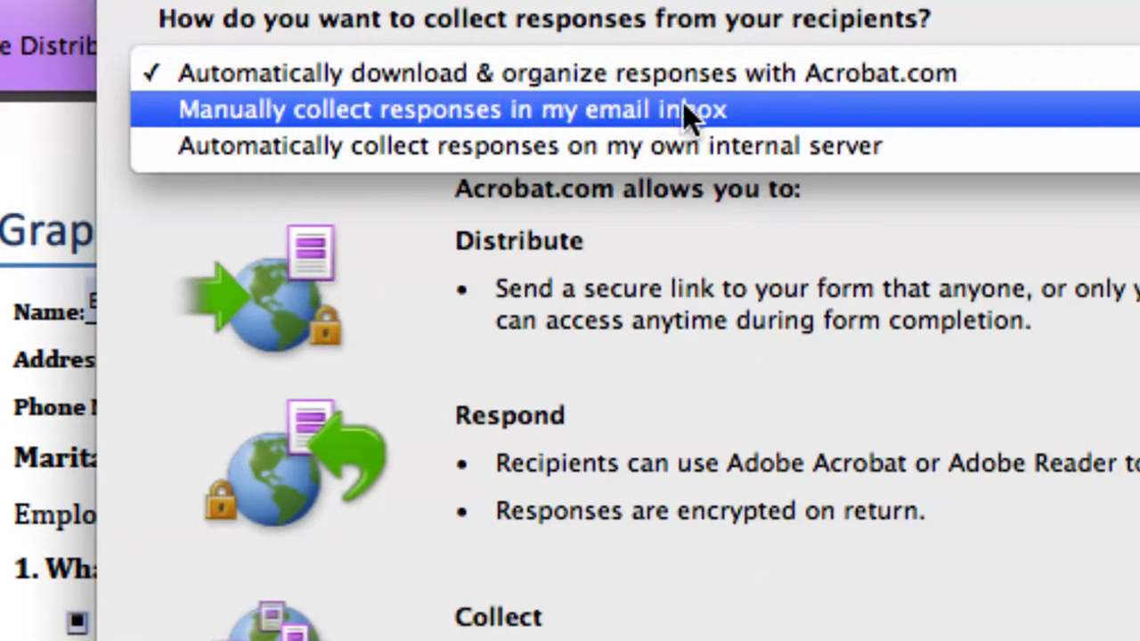
{"action": "left_click", "coordinate": [359, 107]}
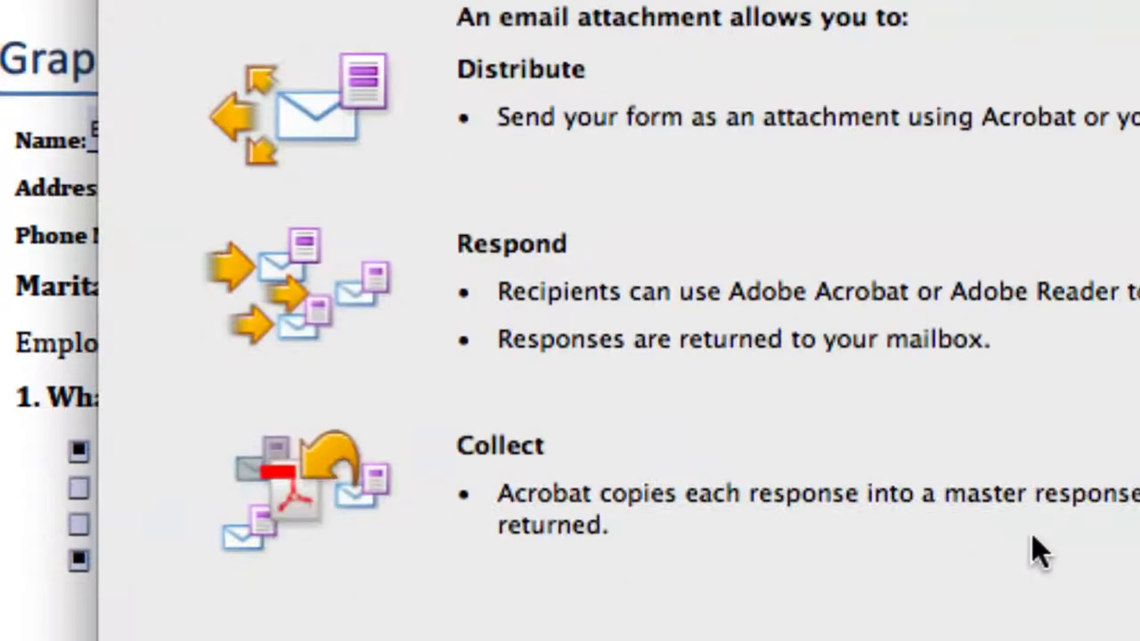
{"action": "left_click", "coordinate": [1015, 556]}
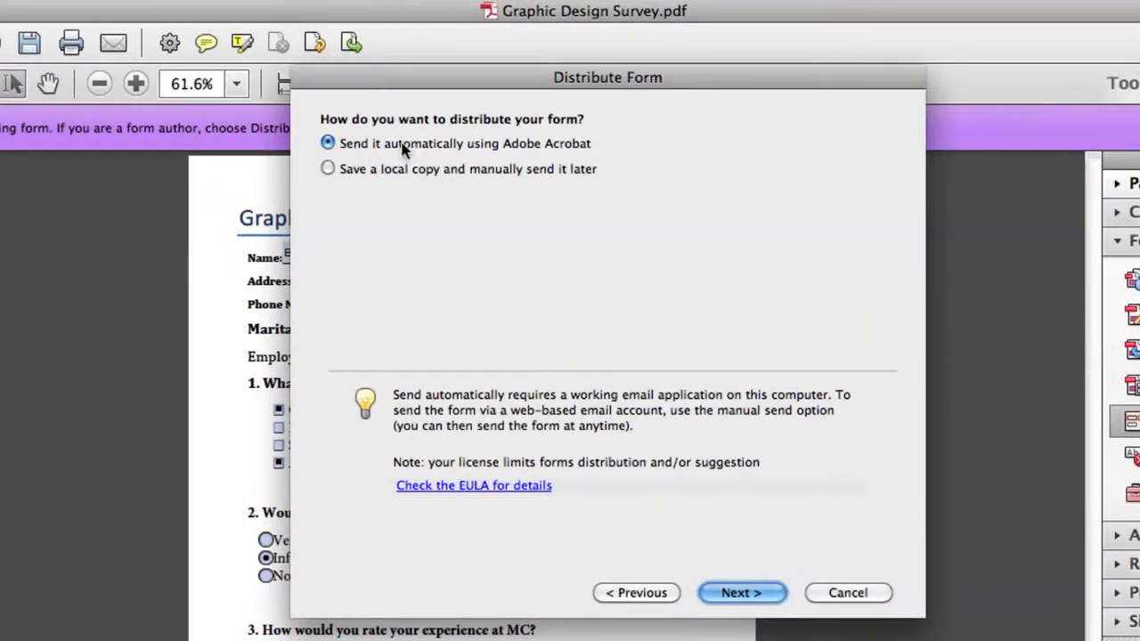
{"action": "left_click", "coordinate": [327, 168]}
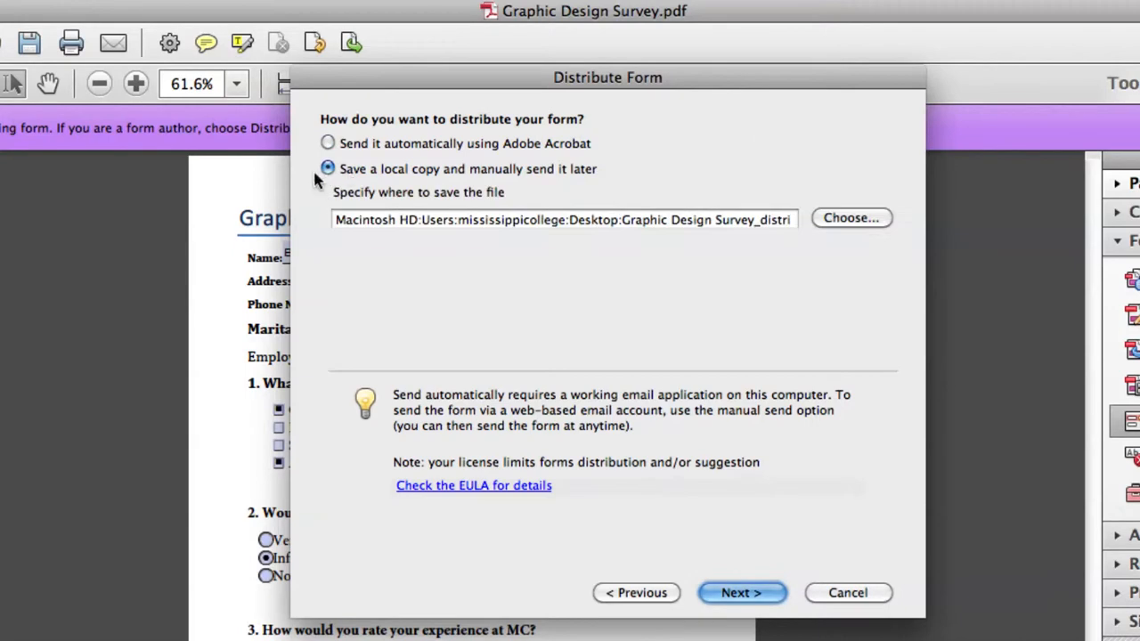
Save the distributed copy into a new Desktop folder named 'Graphic Design Form'.
{"action": "left_click", "coordinate": [812, 220]}
{"action": "left_click", "coordinate": [633, 238]}
{"action": "left_click", "coordinate": [633, 238]}
{"action": "left_click", "coordinate": [756, 200]}
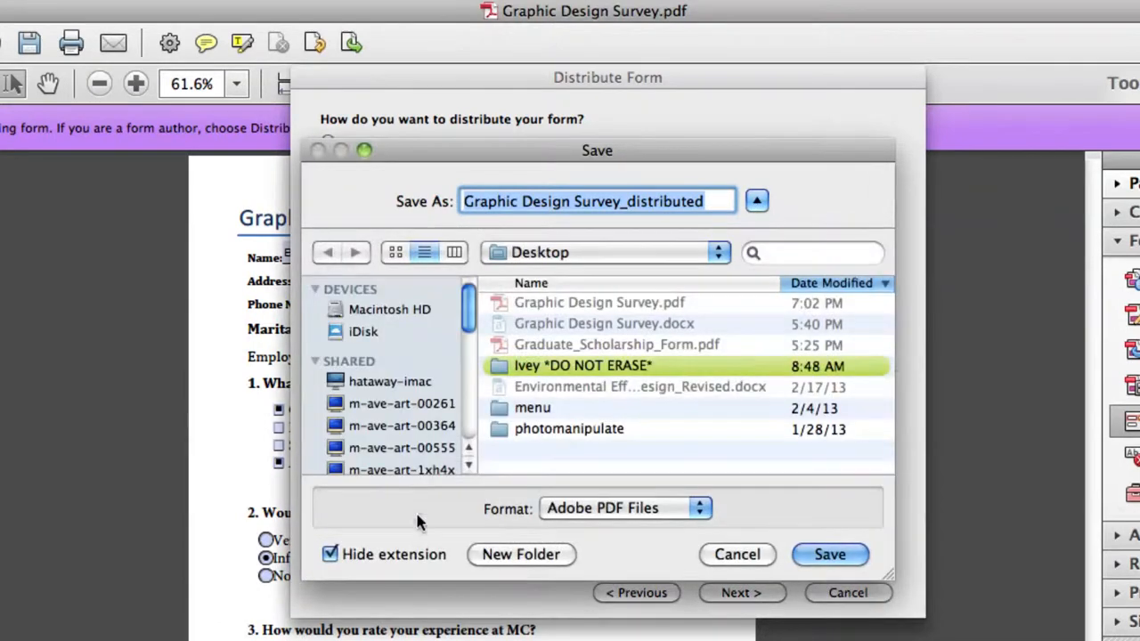
{"action": "left_click", "coordinate": [513, 556]}
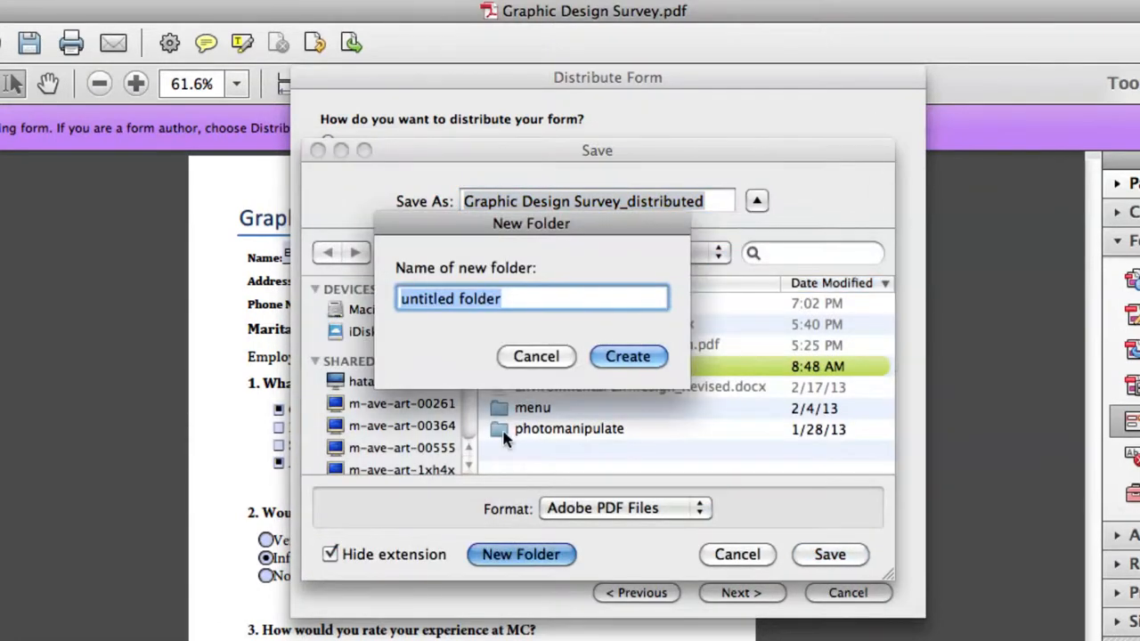
{"action": "type", "text": "Graphic Design Form"}
{"action": "left_click", "coordinate": [629, 358]}
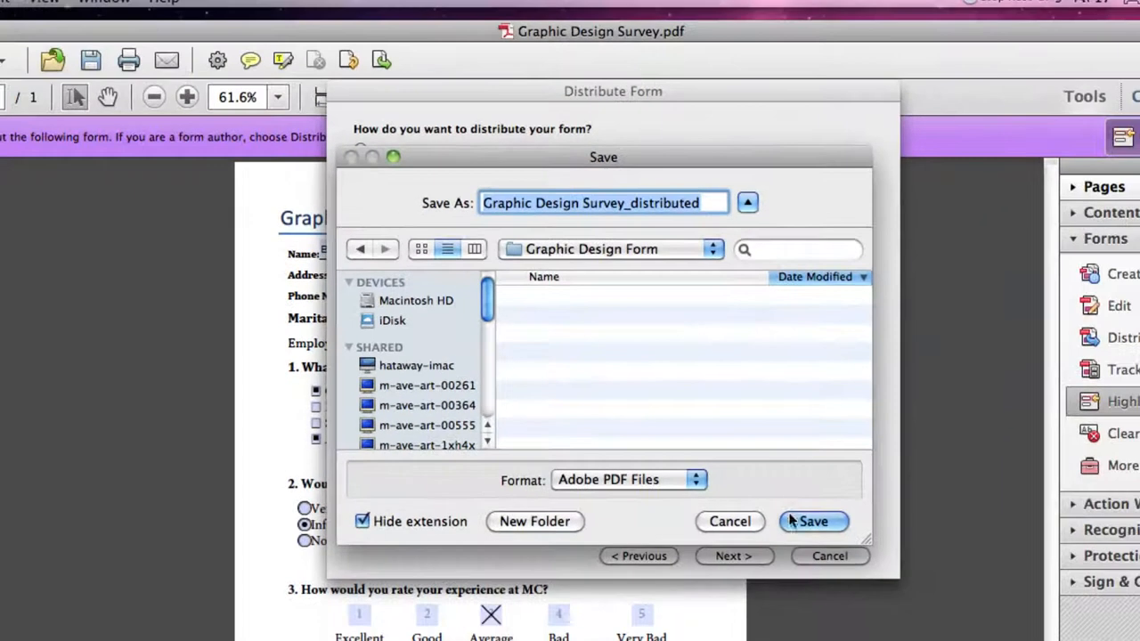
{"action": "left_click", "coordinate": [820, 539]}
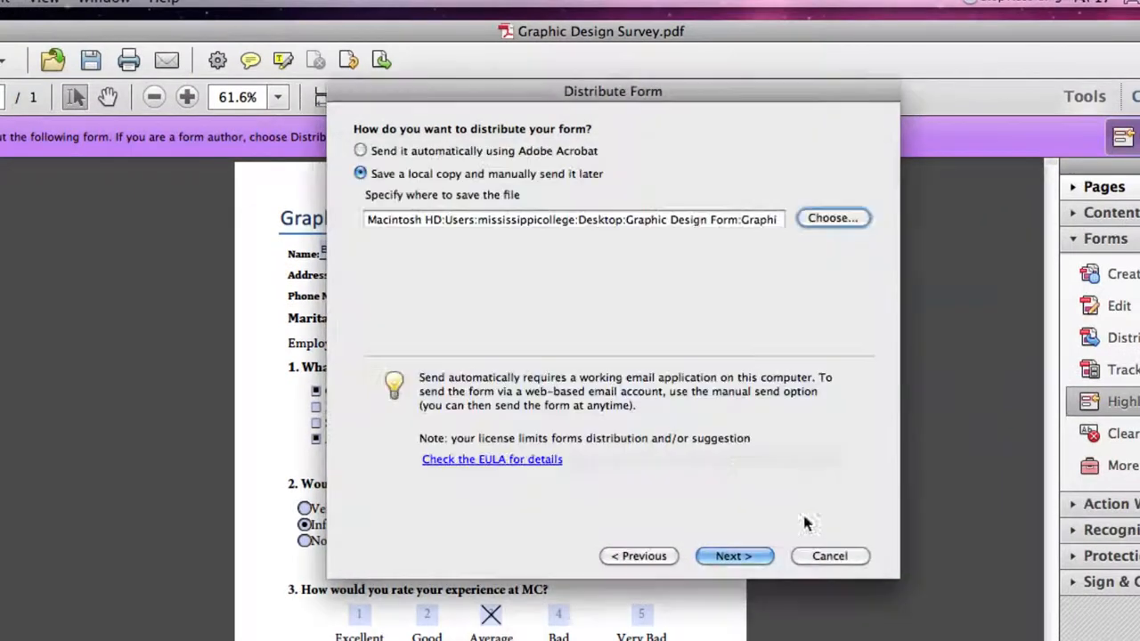
Enter the sender's e-mail address and finish the distribution wizard.
{"action": "left_click", "coordinate": [734, 556]}
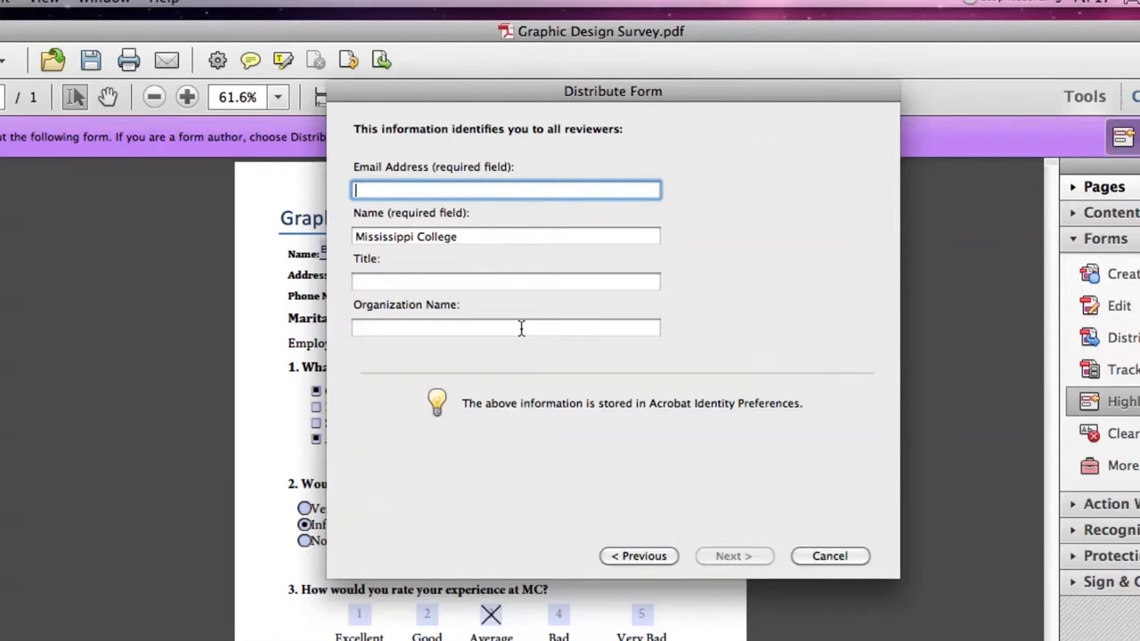
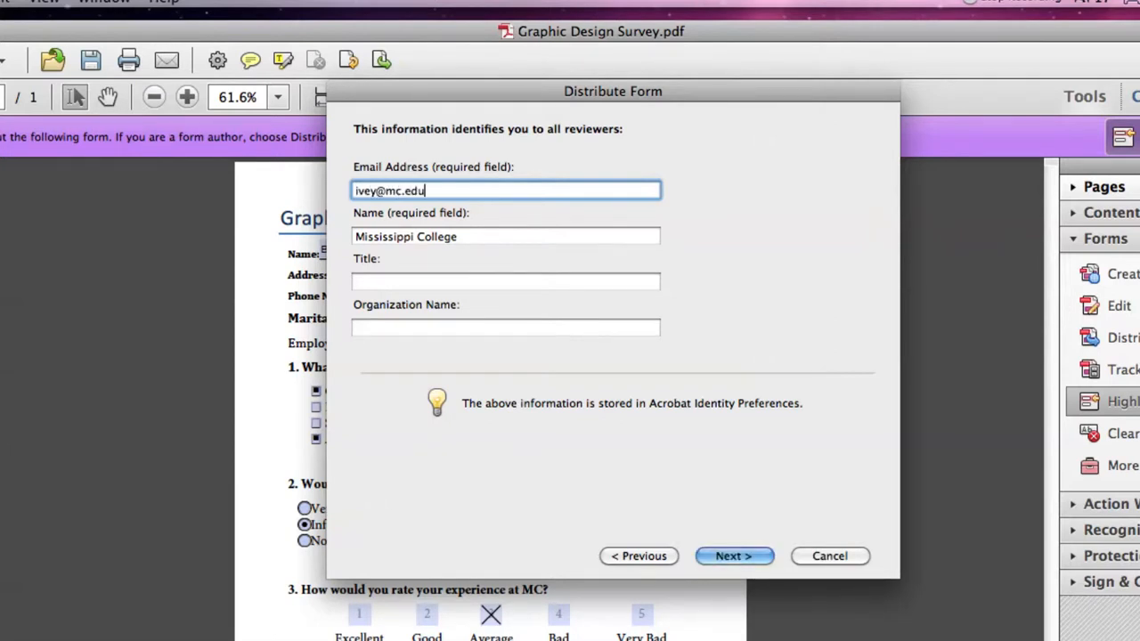
{"action": "left_click", "coordinate": [736, 557]}
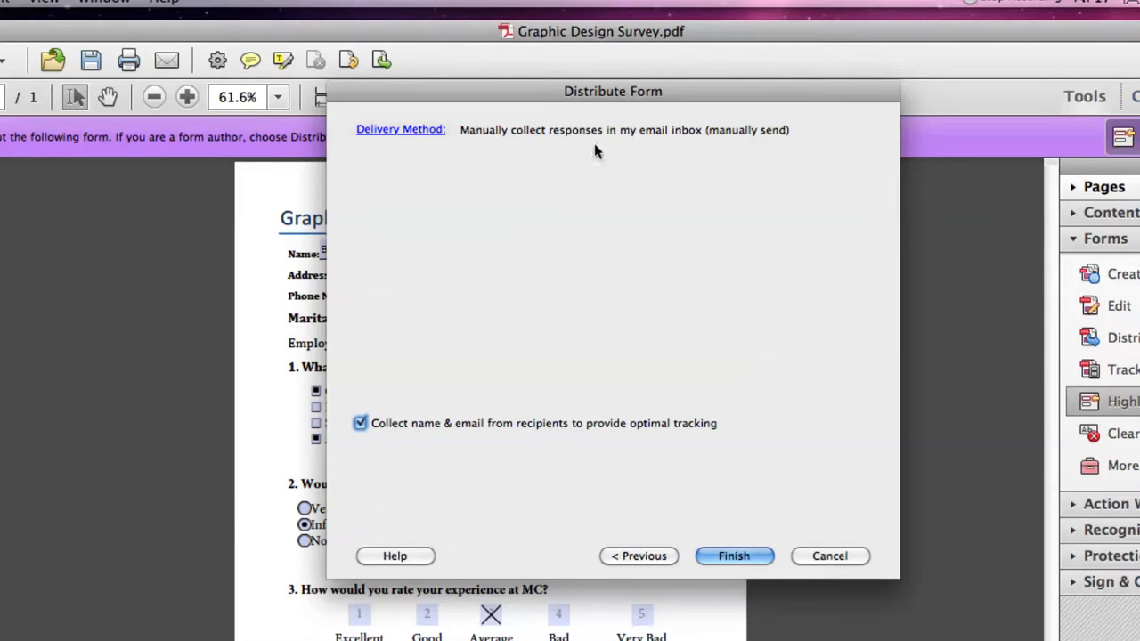
{"action": "left_click", "coordinate": [735, 556]}
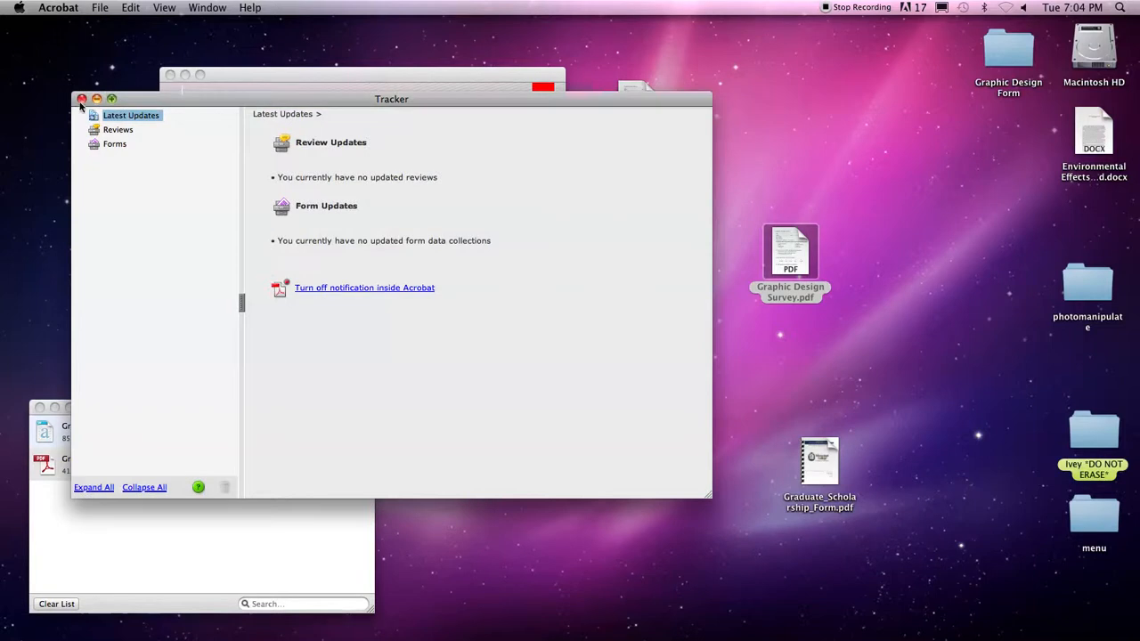
Close Acrobat's tracker and start windows, then move the Graphic Design Form folder and survey PDF to the desktop centre.
{"action": "left_click", "coordinate": [81, 99]}
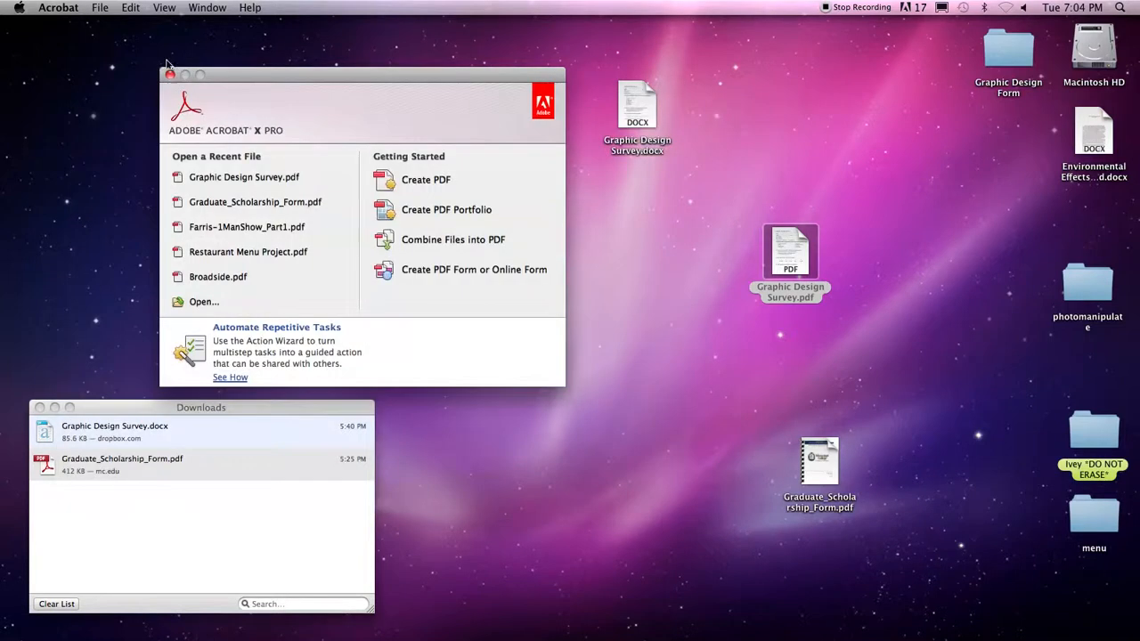
{"action": "left_click", "coordinate": [170, 76]}
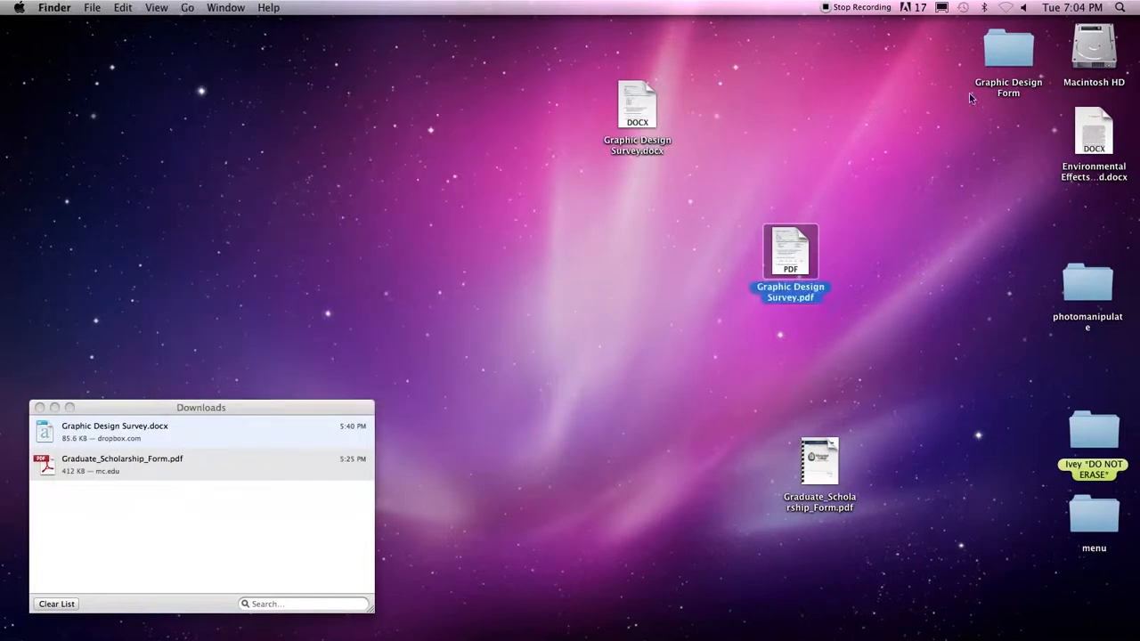
{"action": "left_click", "coordinate": [1008, 59]}
{"action": "left_click_drag", "start_coordinate": [1008, 59], "coordinate": [632, 206]}
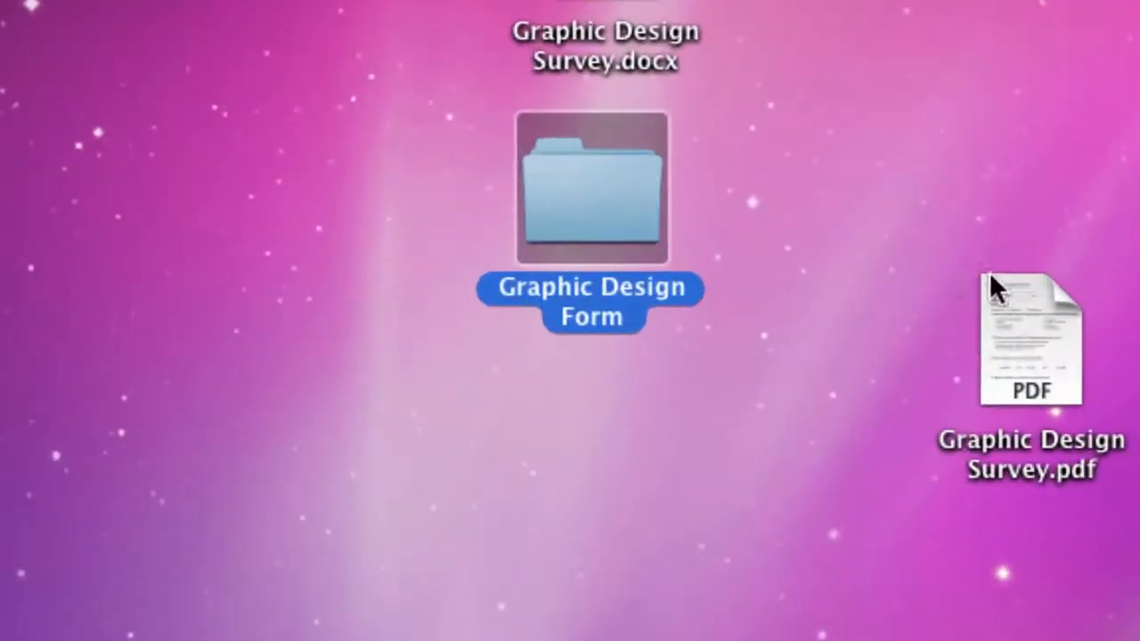
{"action": "left_click_drag", "start_coordinate": [975, 269], "coordinate": [570, 405]}
{"action": "left_click", "coordinate": [704, 418]}
{"action": "left_click", "coordinate": [580, 448]}
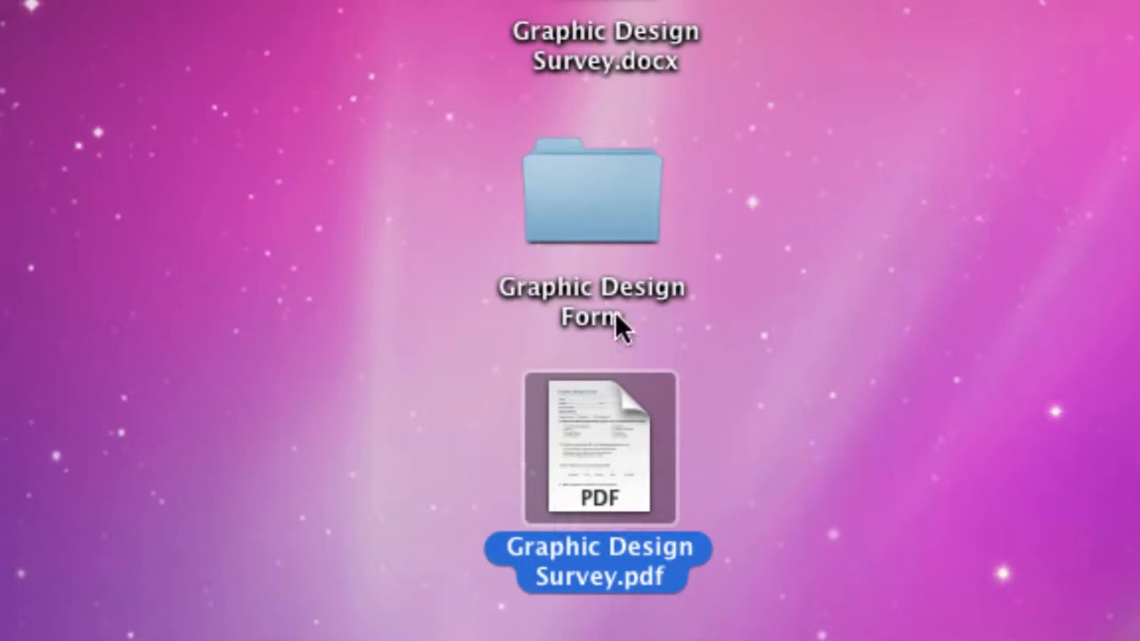
In the Graphic Design Form folder, rename Graphic Design Survey_distributed.pdf to Graphic Design Survey.pdf.
{"action": "double_click", "coordinate": [603, 197]}
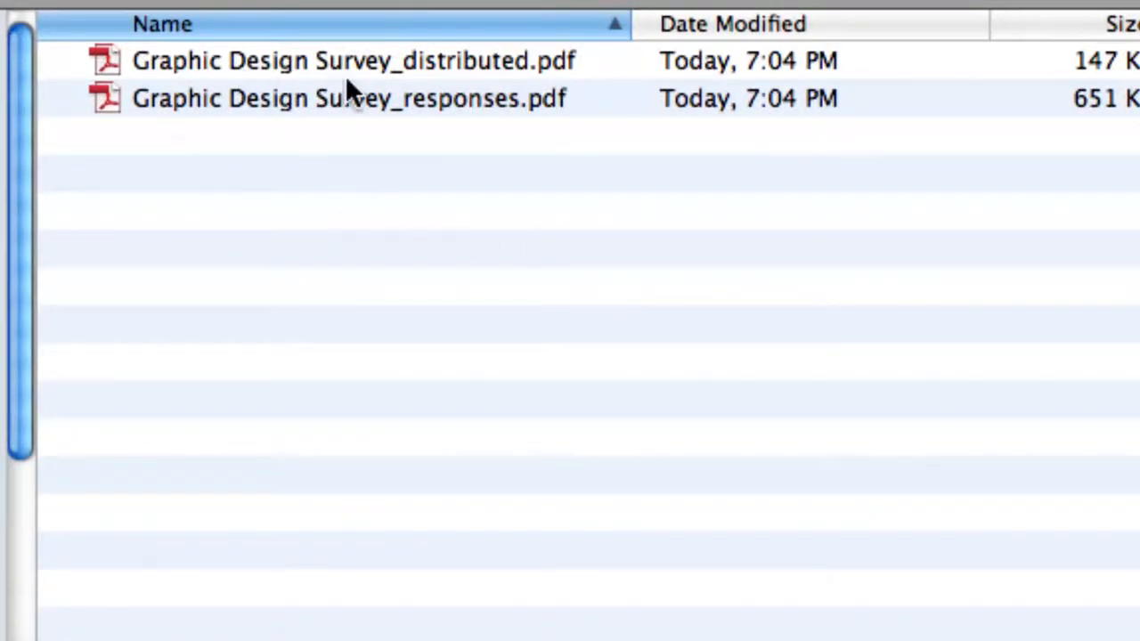
{"action": "left_click", "coordinate": [232, 67]}
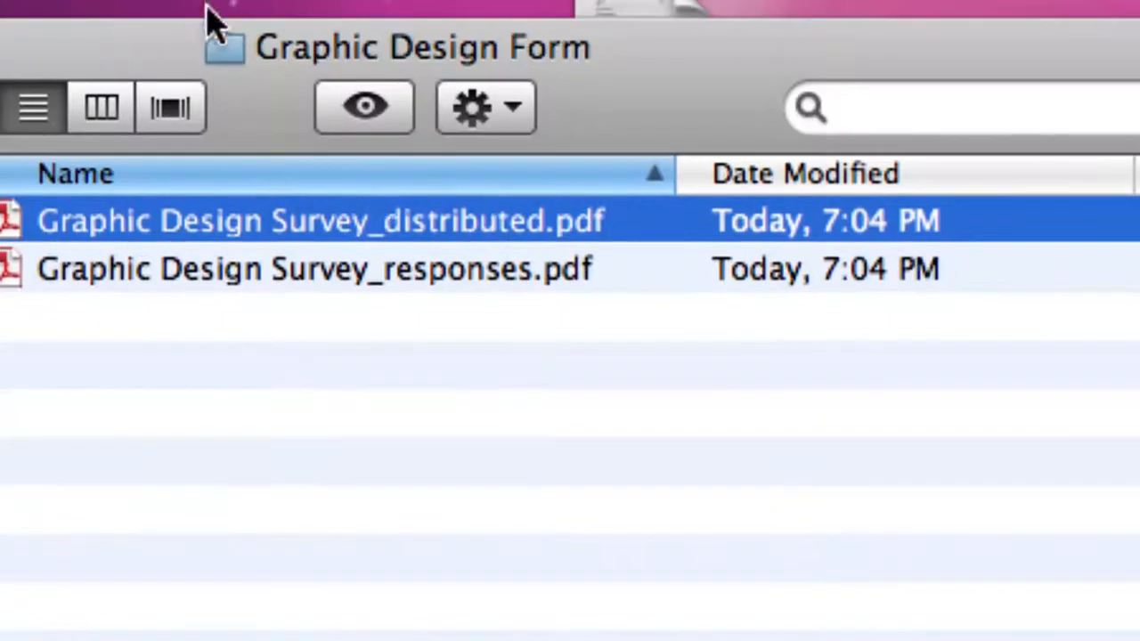
{"action": "left_click", "coordinate": [478, 283]}
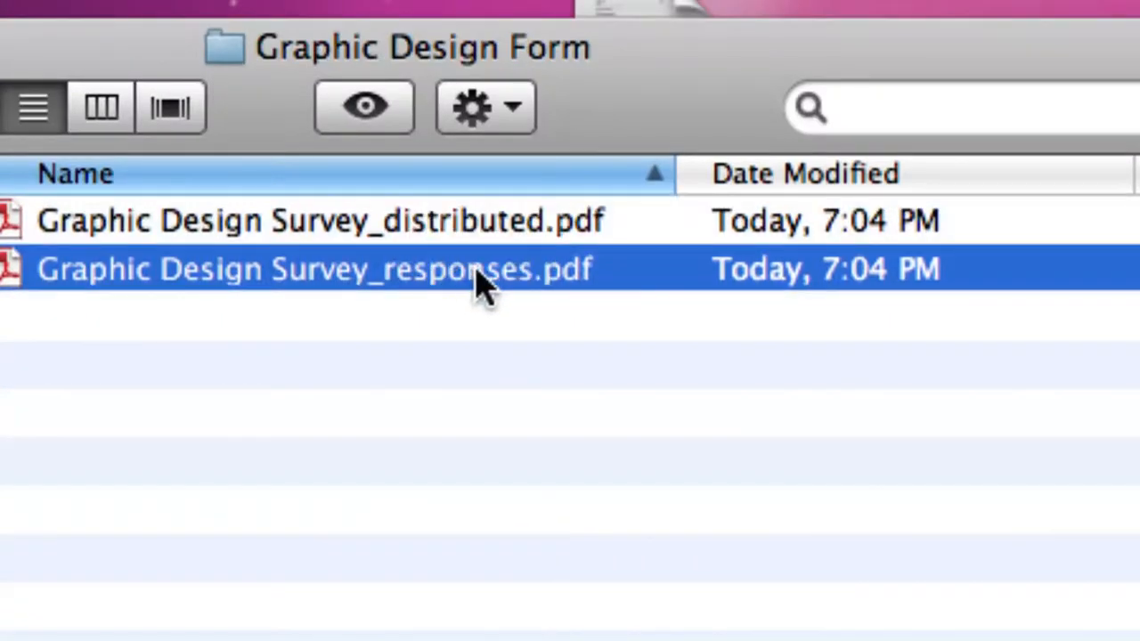
{"action": "left_click", "coordinate": [424, 236]}
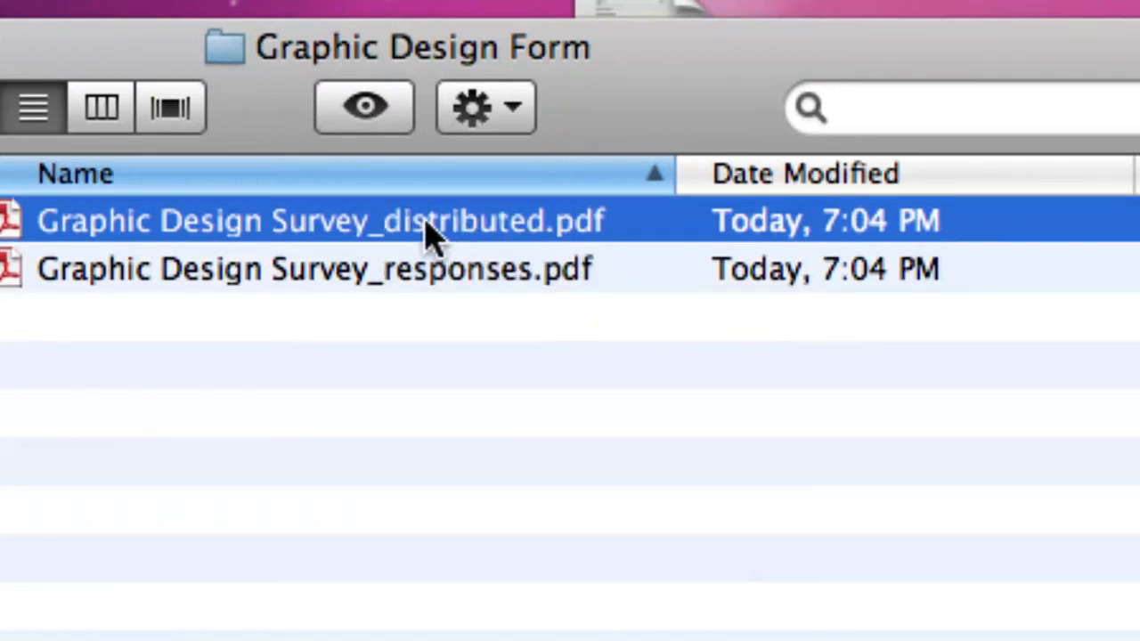
{"action": "key", "text": "Return"}
{"action": "key", "text": "Right"}
{"action": "key", "text": "BackSpace"}
{"action": "key", "text": "BackSpace"}
{"action": "key", "text": "BackSpace"}
{"action": "key", "text": "BackSpace"}
{"action": "key", "text": "BackSpace"}
{"action": "key", "text": "BackSpace"}
{"action": "key", "text": "BackSpace"}
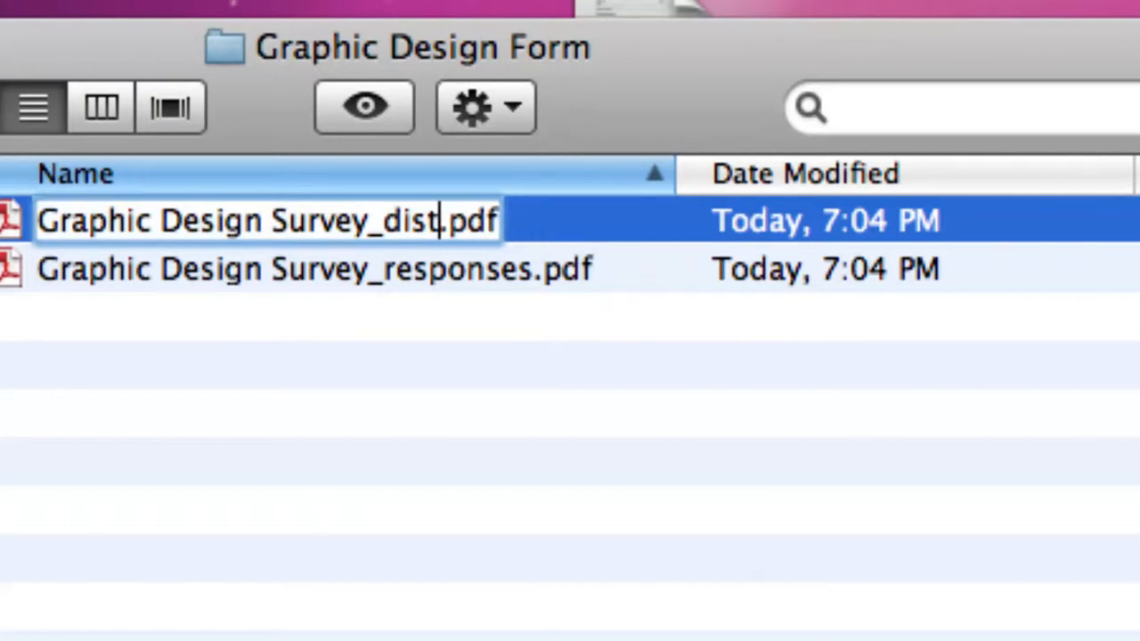
{"action": "key", "text": "BackSpace"}
{"action": "key", "text": "BackSpace"}
{"action": "key", "text": "BackSpace"}
{"action": "key", "text": "BackSpace"}
{"action": "key", "text": "BackSpace"}
{"action": "key", "text": "Return"}
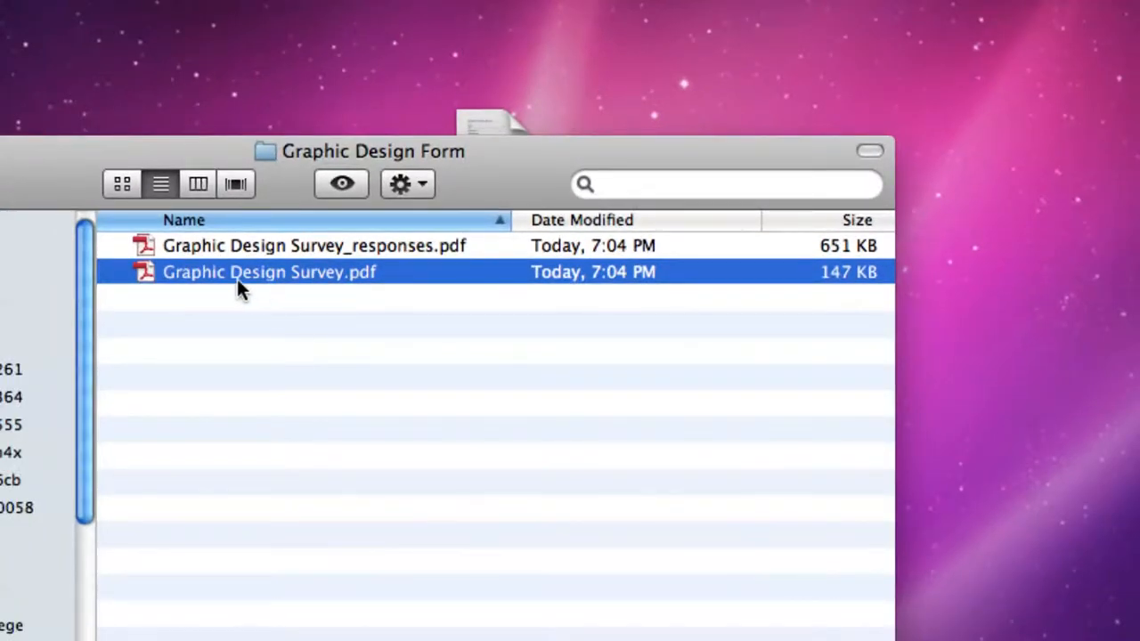
{"action": "left_click", "coordinate": [365, 249]}
{"action": "left_click", "coordinate": [391, 268]}
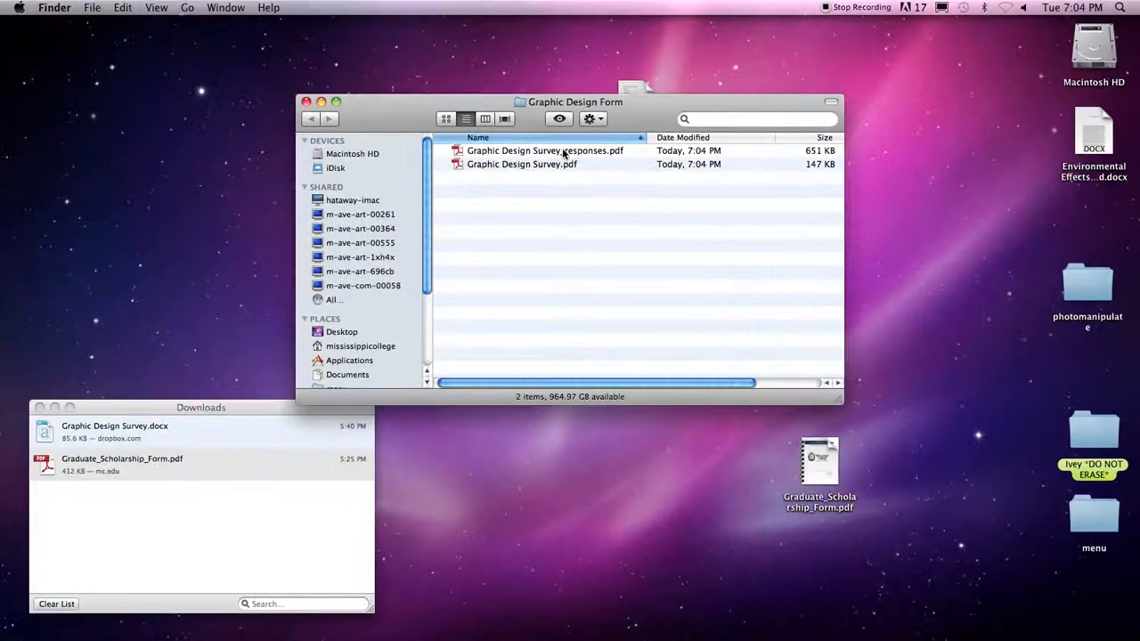
Open the responses PDF, dismiss its welcome panel, then open Graphic Design Survey.pdf.
{"action": "double_click", "coordinate": [562, 154]}
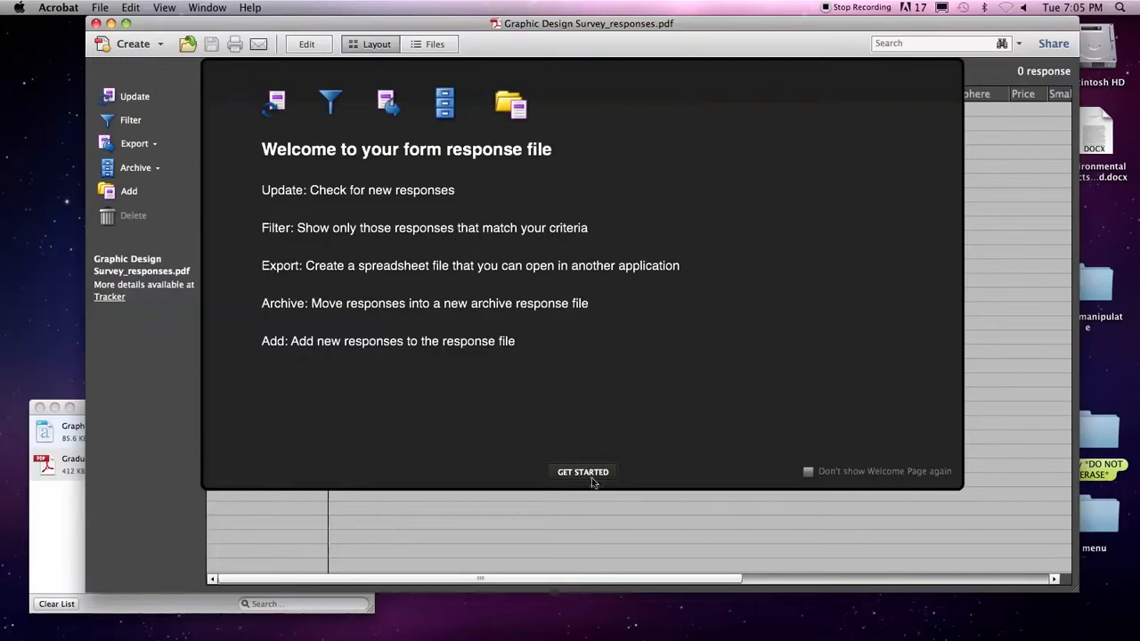
{"action": "left_click", "coordinate": [584, 472]}
{"action": "left_click_drag", "start_coordinate": [457, 25], "coordinate": [398, 263]}
{"action": "left_click", "coordinate": [579, 159]}
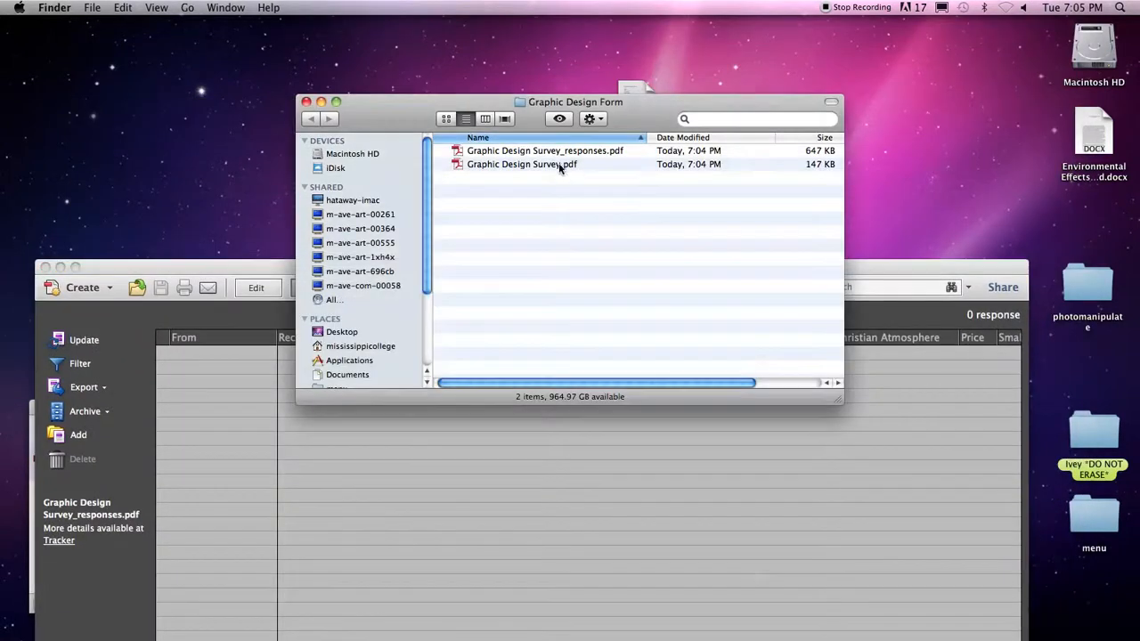
{"action": "double_click", "coordinate": [558, 164]}
Fill the Name, Address, City, Zip (24242) and Phone Number fields with test text.
{"action": "left_click", "coordinate": [425, 279]}
{"action": "type", "text": "asdfasdf"}
{"action": "left_click", "coordinate": [436, 318]}
{"action": "type", "text": "asdfasfd"}
{"action": "left_click", "coordinate": [616, 322]}
{"action": "type", "text": "asdfas"}
{"action": "left_click", "coordinate": [847, 318]}
{"action": "type", "text": "24242"}
{"action": "left_click", "coordinate": [423, 360]}
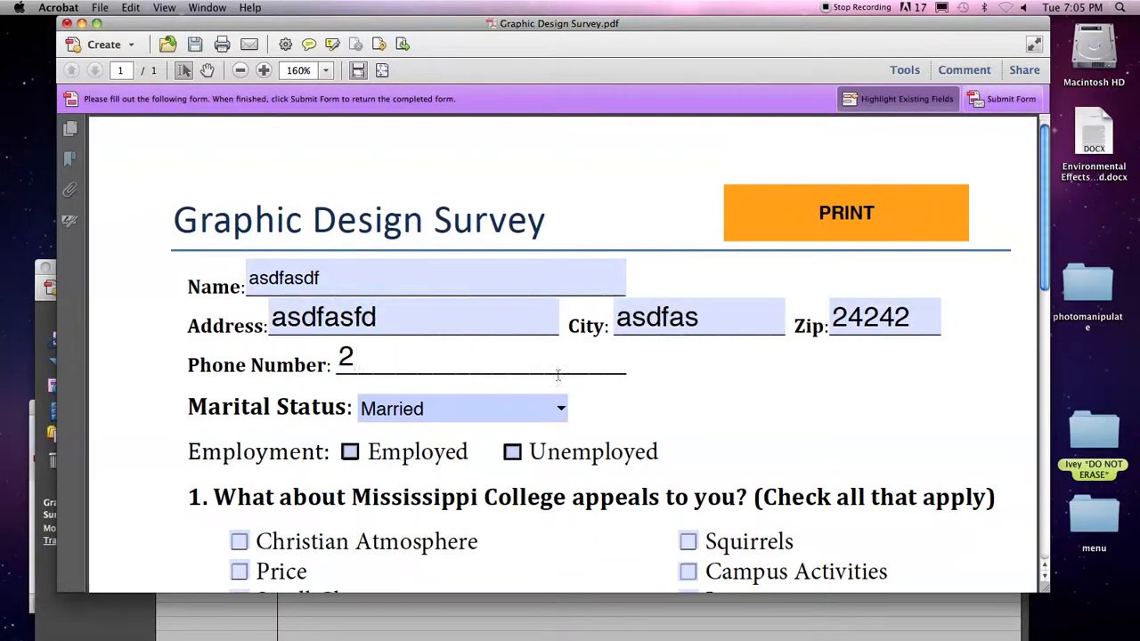
Choose Employed, Price, Very informative and Excellent, add instructor comments, and close the form.
{"action": "scroll", "coordinate": [446, 382], "scroll_direction": "down", "scroll_amount": 5}
{"action": "left_click", "coordinate": [350, 155]}
{"action": "left_click", "coordinate": [239, 275]}
{"action": "left_click", "coordinate": [218, 461]}
{"action": "scroll", "coordinate": [267, 487], "scroll_direction": "down", "scroll_amount": 6}
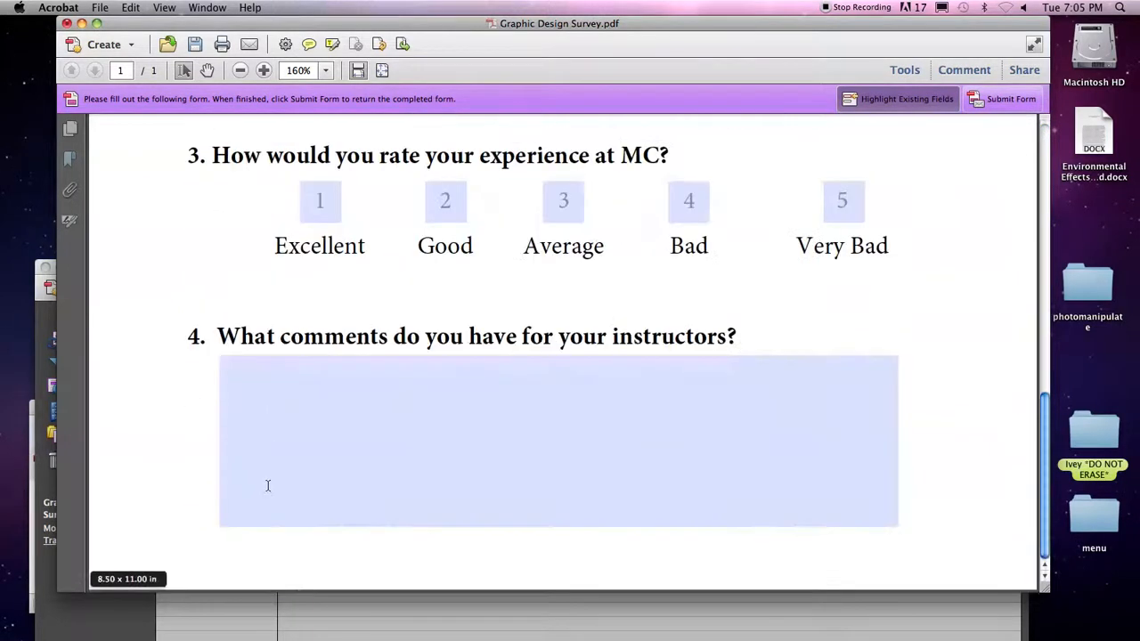
{"action": "left_click", "coordinate": [326, 211]}
{"action": "left_click", "coordinate": [453, 483]}
{"action": "type", "text": "asfdasdfasdf"}
{"action": "left_click", "coordinate": [773, 281]}
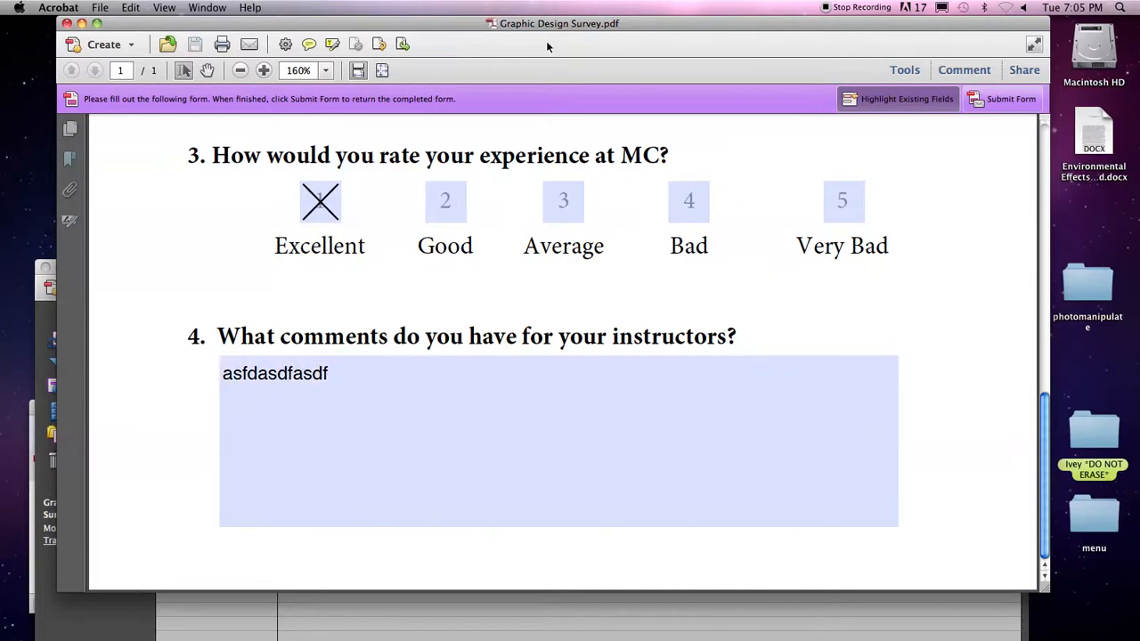
{"action": "key", "text": "super+w"}
Drag the filled Graphic Design Survey.pdf onto the responses file, then reposition the window and scroll its columns.
{"action": "left_click", "coordinate": [668, 220]}
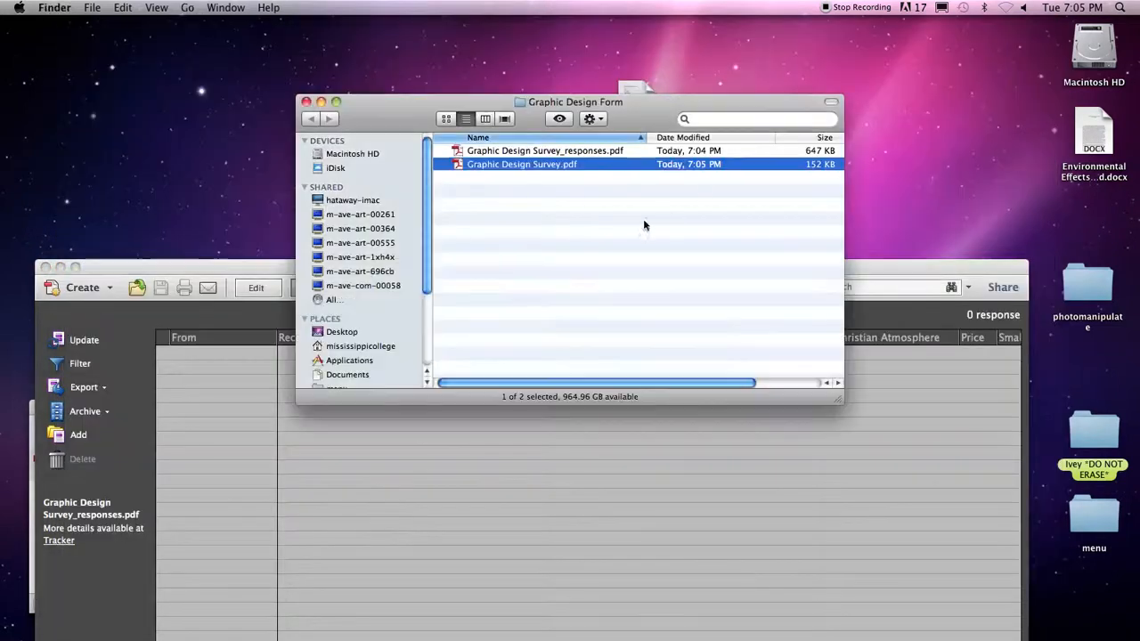
{"action": "left_click_drag", "start_coordinate": [525, 167], "coordinate": [761, 522]}
{"action": "left_click", "coordinate": [887, 271]}
{"action": "left_click_drag", "start_coordinate": [885, 270], "coordinate": [888, 26]}
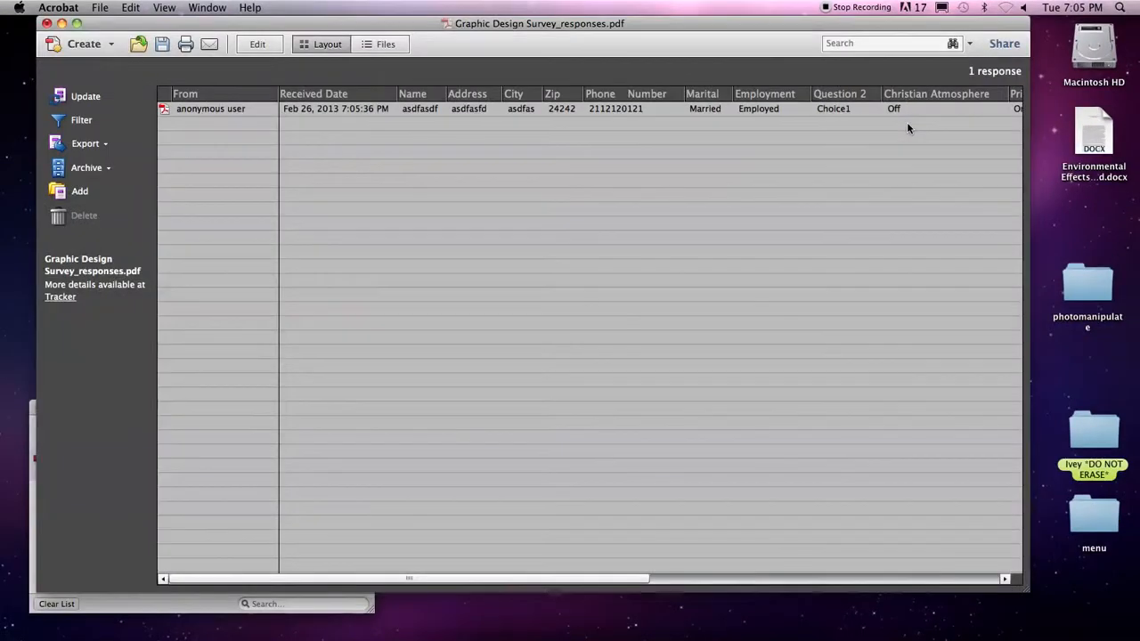
{"action": "left_click_drag", "start_coordinate": [571, 582], "coordinate": [499, 559]}
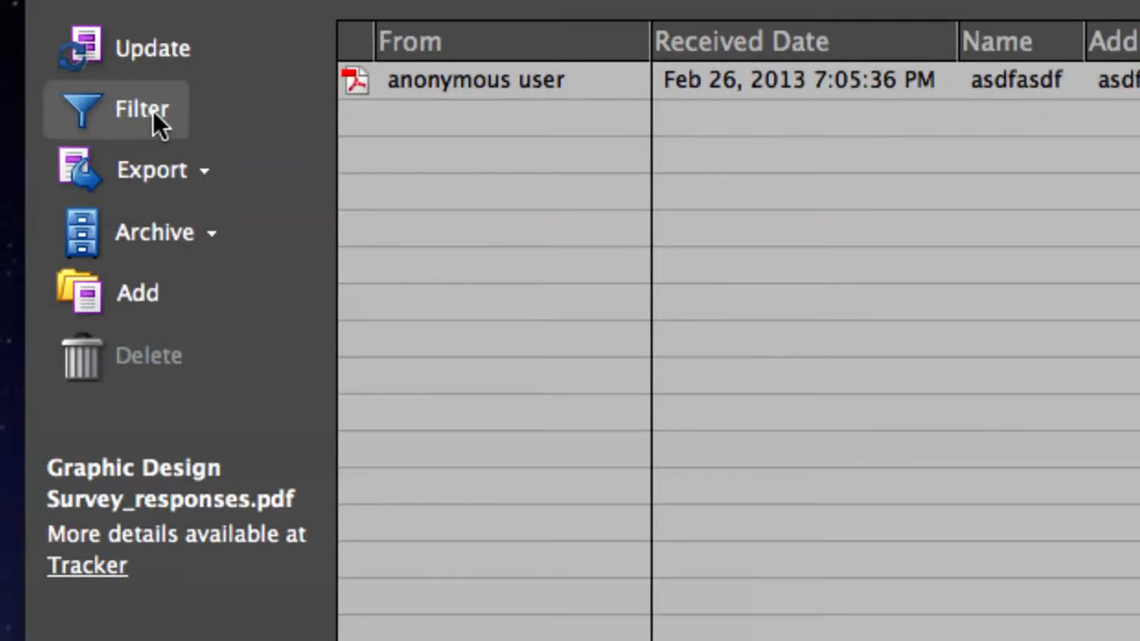
Set the response filter to the Name field with the contains condition.
{"action": "left_click", "coordinate": [80, 119]}
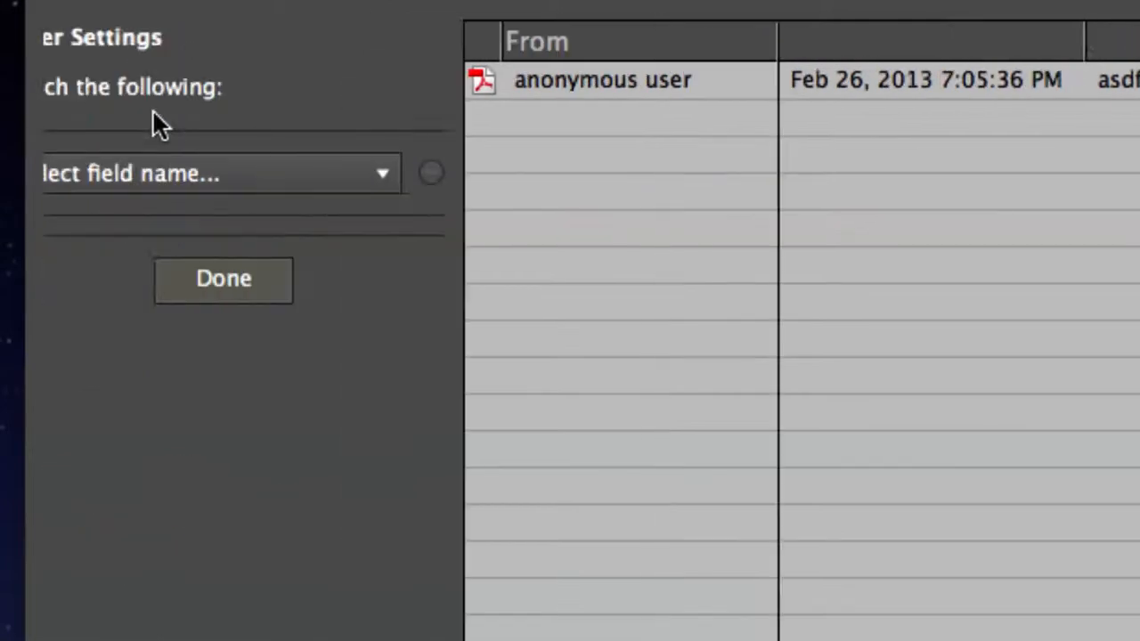
{"action": "left_click", "coordinate": [46, 173]}
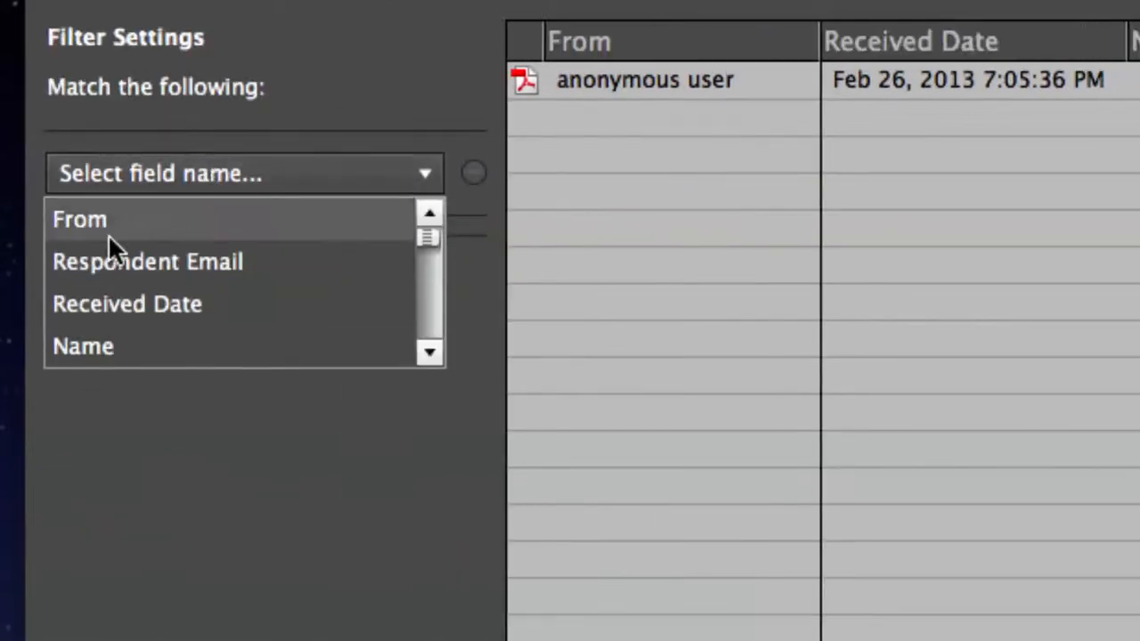
{"action": "left_click", "coordinate": [105, 346]}
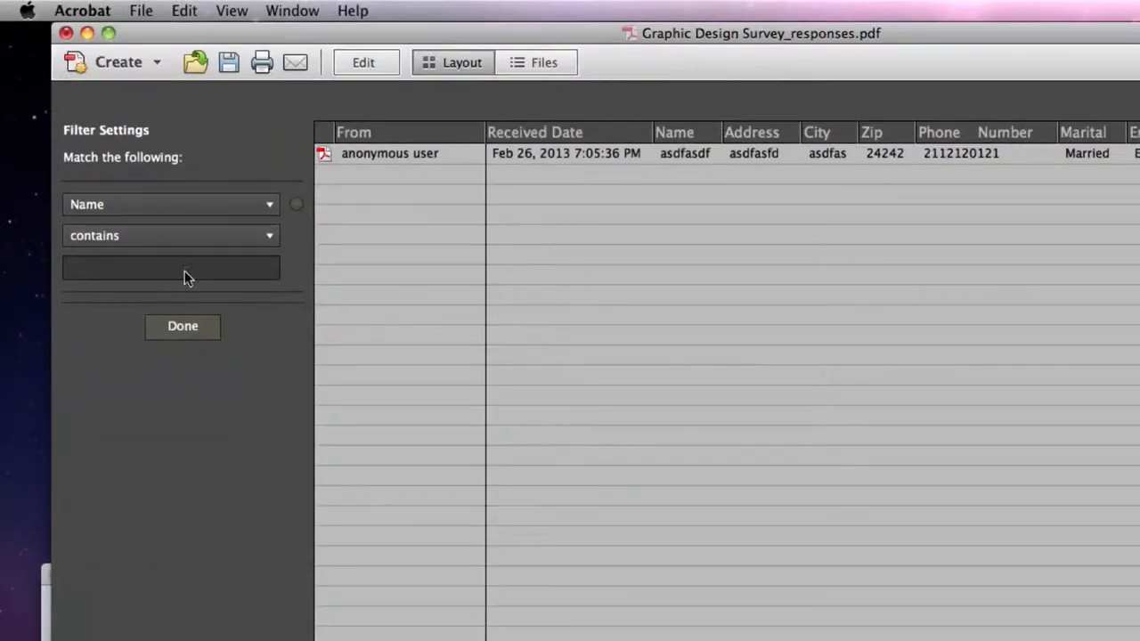
{"action": "left_click", "coordinate": [243, 240]}
{"action": "left_click", "coordinate": [132, 368]}
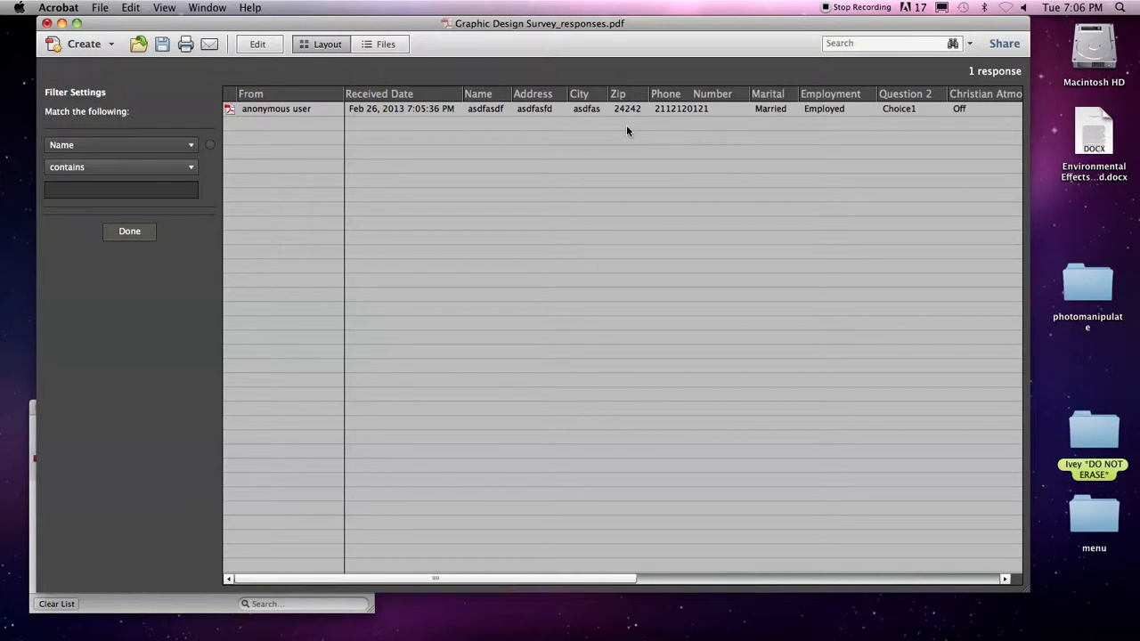
{"action": "left_click", "coordinate": [853, 8]}
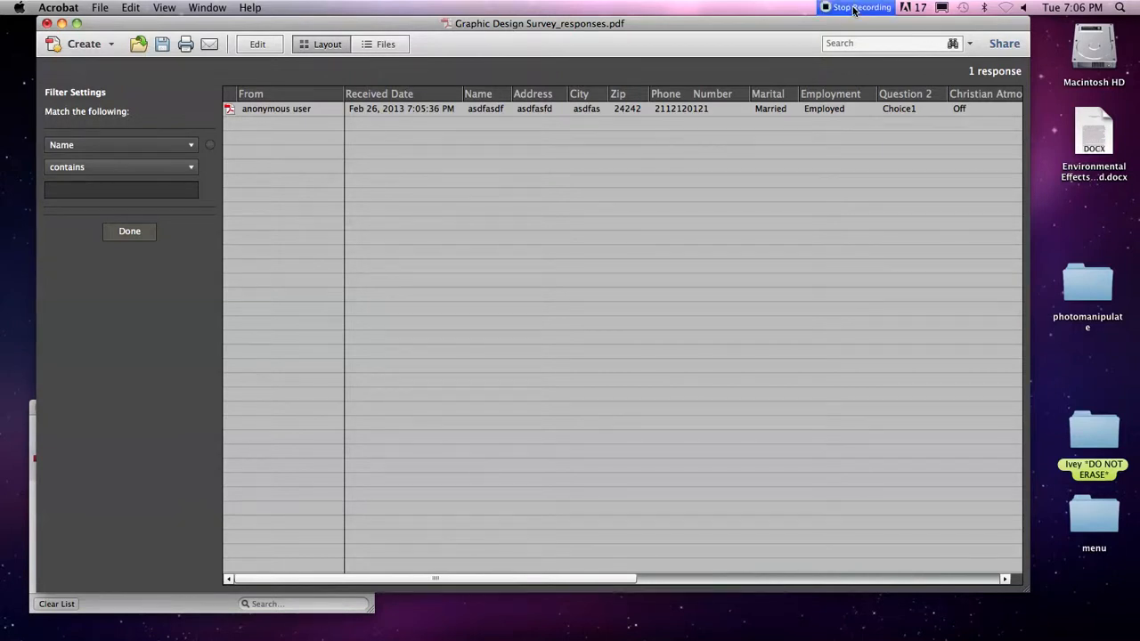